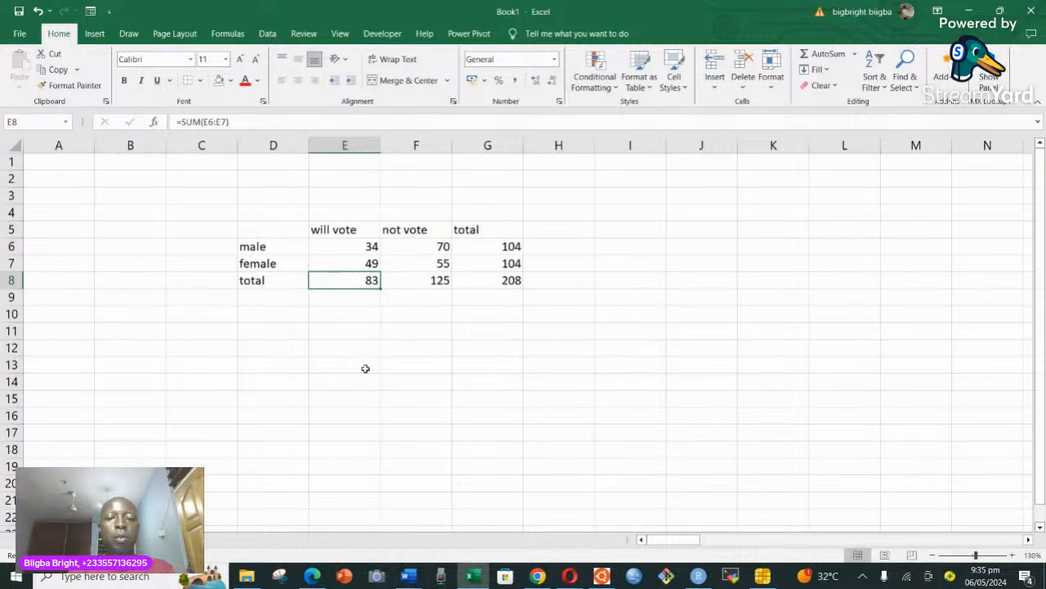
Delete the contents of the total row D8:G8 and the total column G5:G7.
left_click_drag(243, 282, 483, 279)
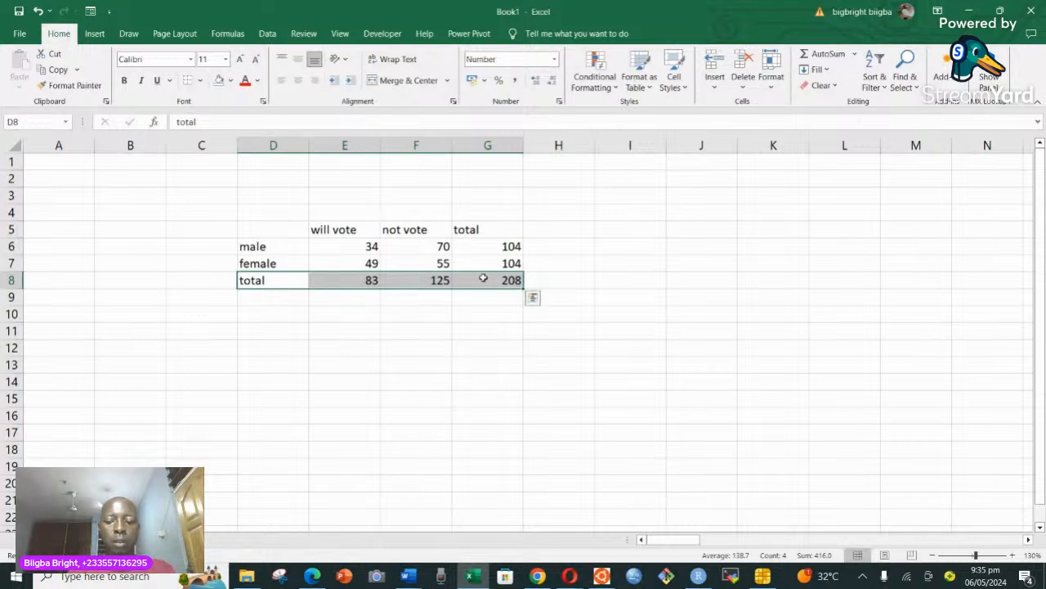
key("Delete")
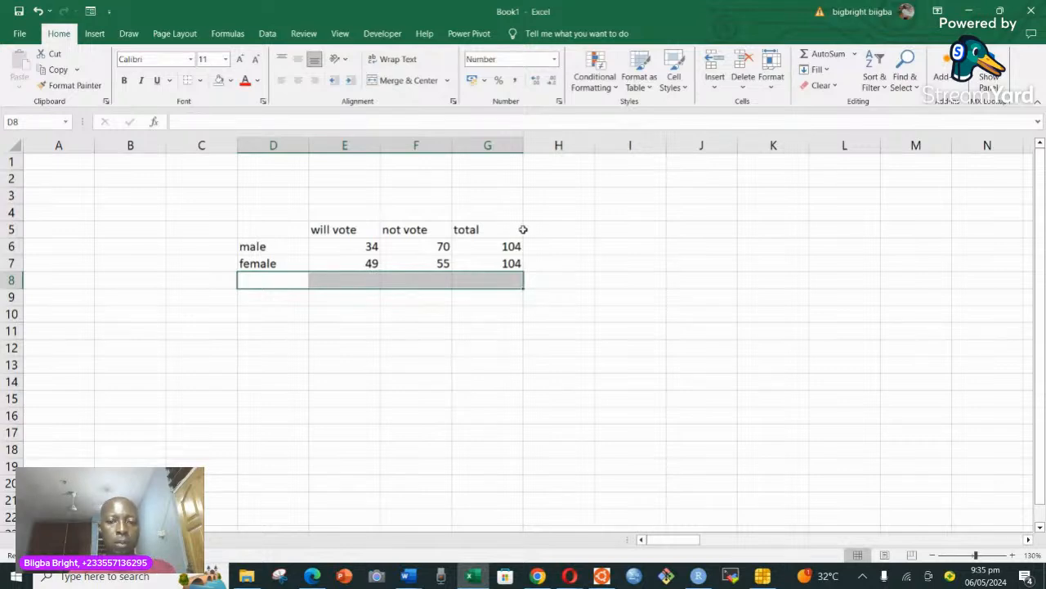
left_click_drag(490, 231, 494, 266)
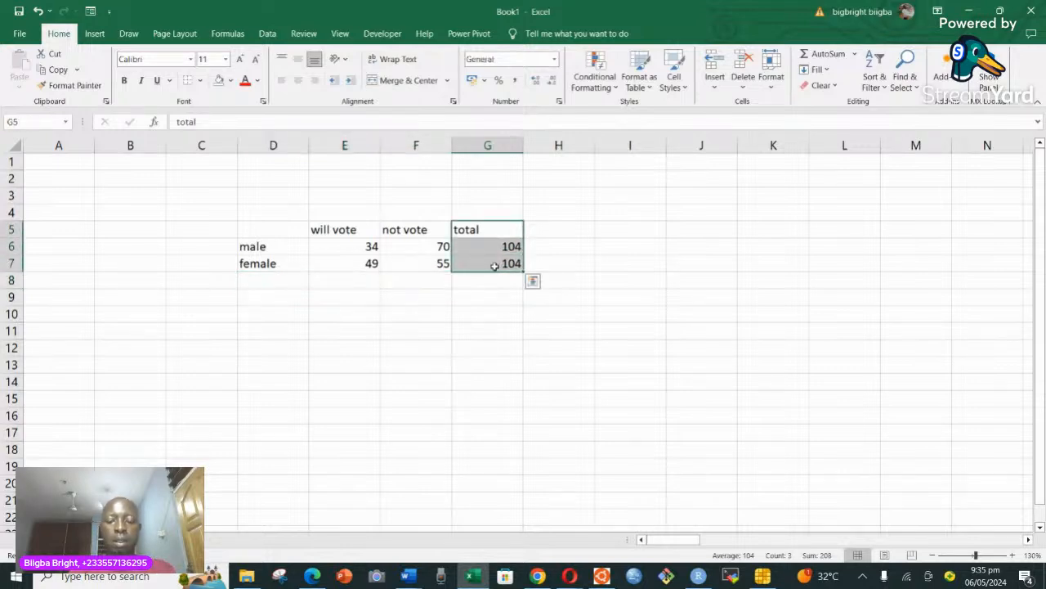
key("Delete")
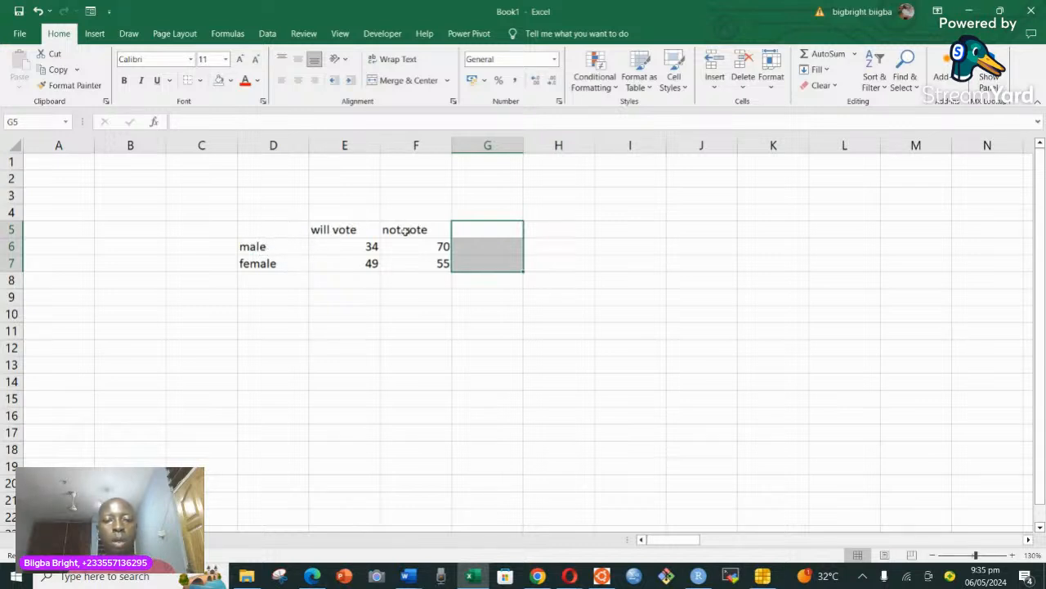
Increase the font size of the voting table D5:F7 to 12.
left_click(471, 233)
left_click_drag(278, 228, 425, 273)
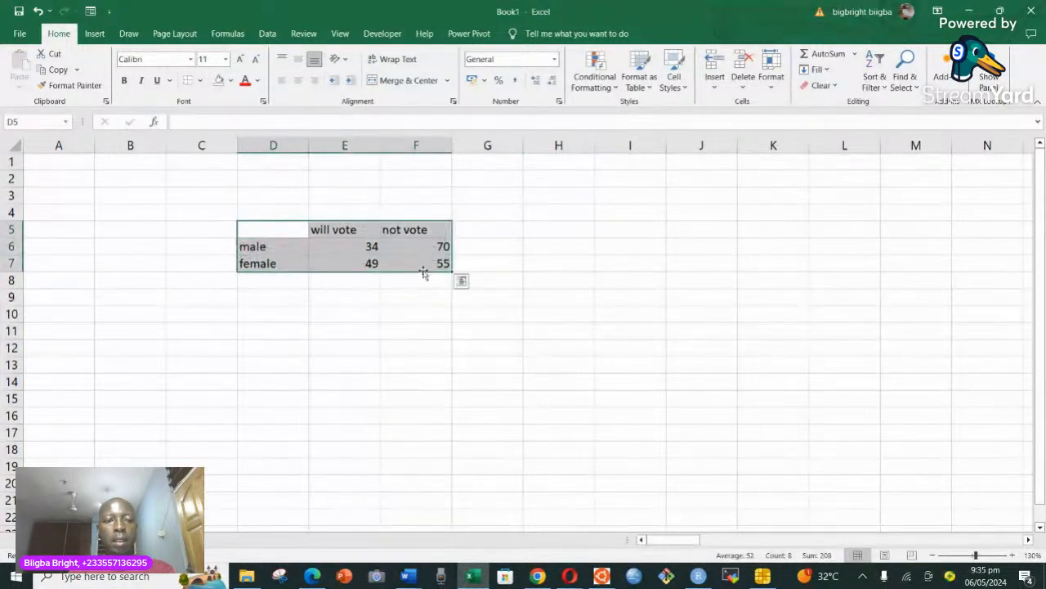
left_click(240, 59)
left_click(370, 302)
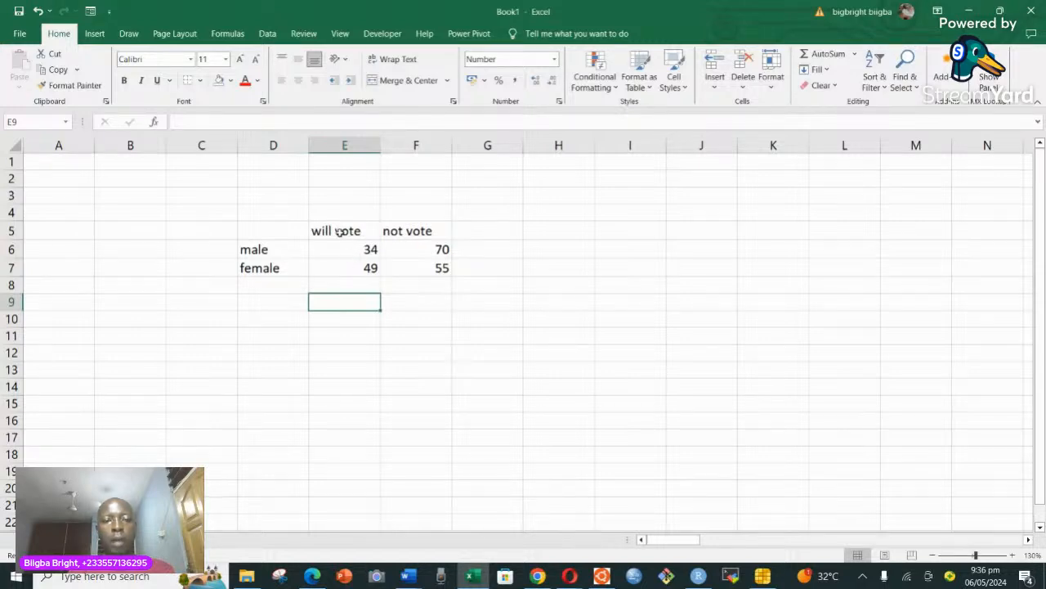
Shorten the column header in E5 to "vote".
left_click(336, 232)
double_click(336, 231)
key("BackSpace")
key("BackSpace")
key("BackSpace")
key("BackSpace")
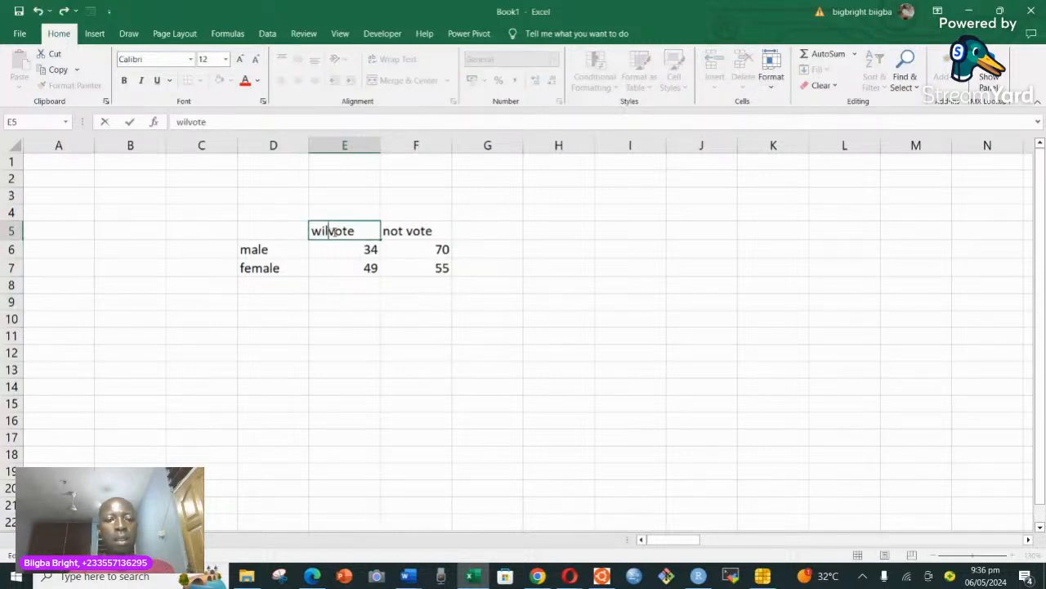
key("BackSpace")
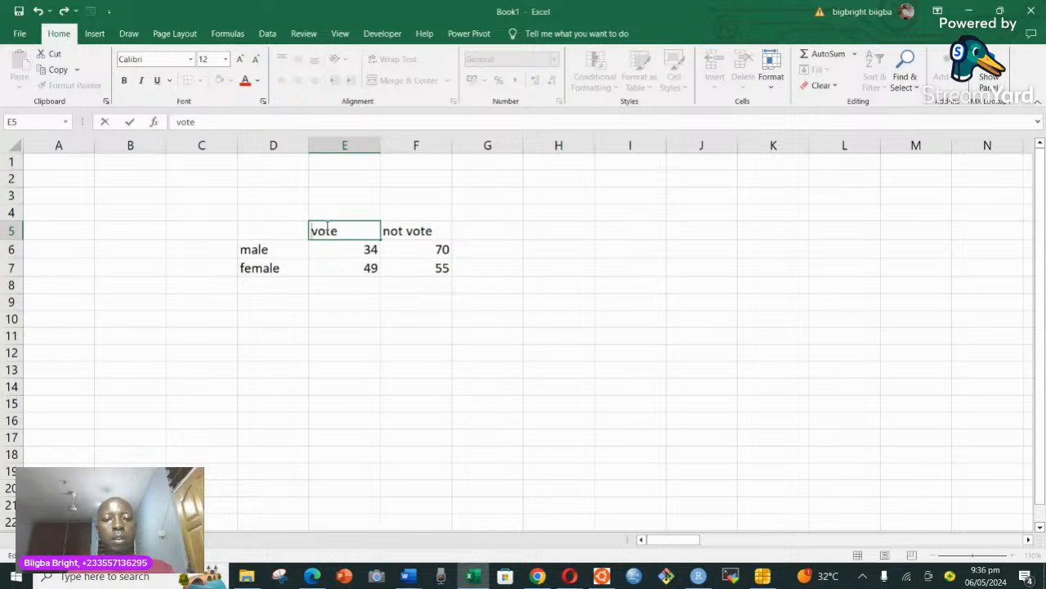
left_click(409, 230)
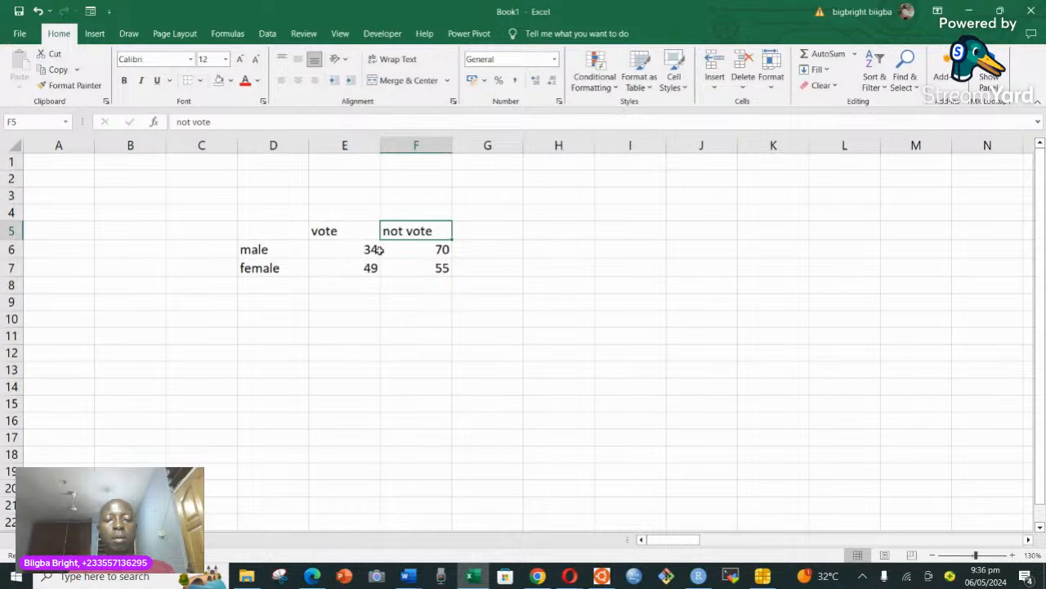
left_click(352, 247)
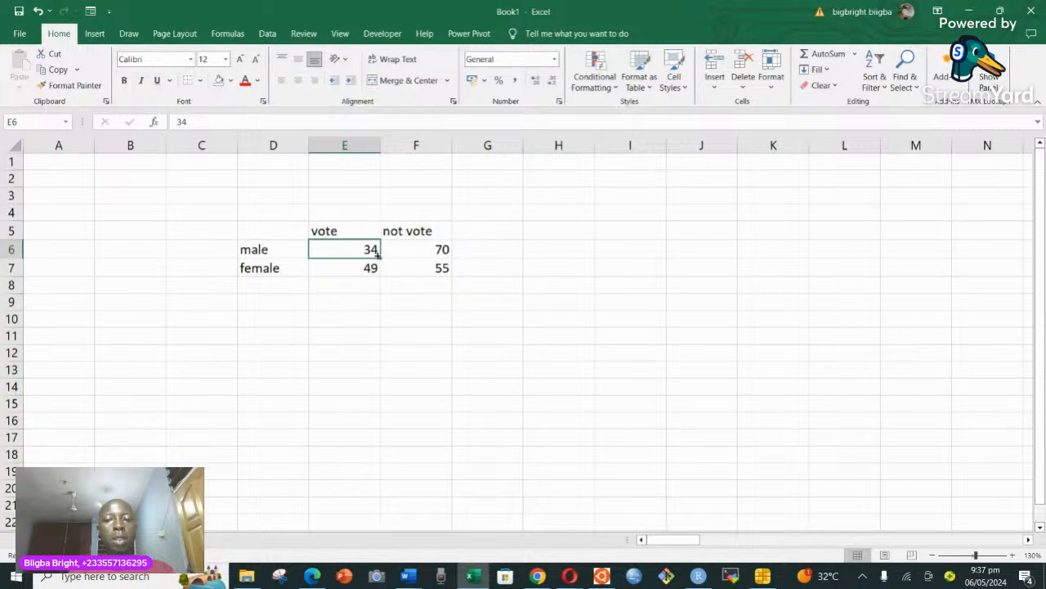
Enter the headings "observed" in E4 and "expected" in I4.
left_click(341, 209)
type("ob")
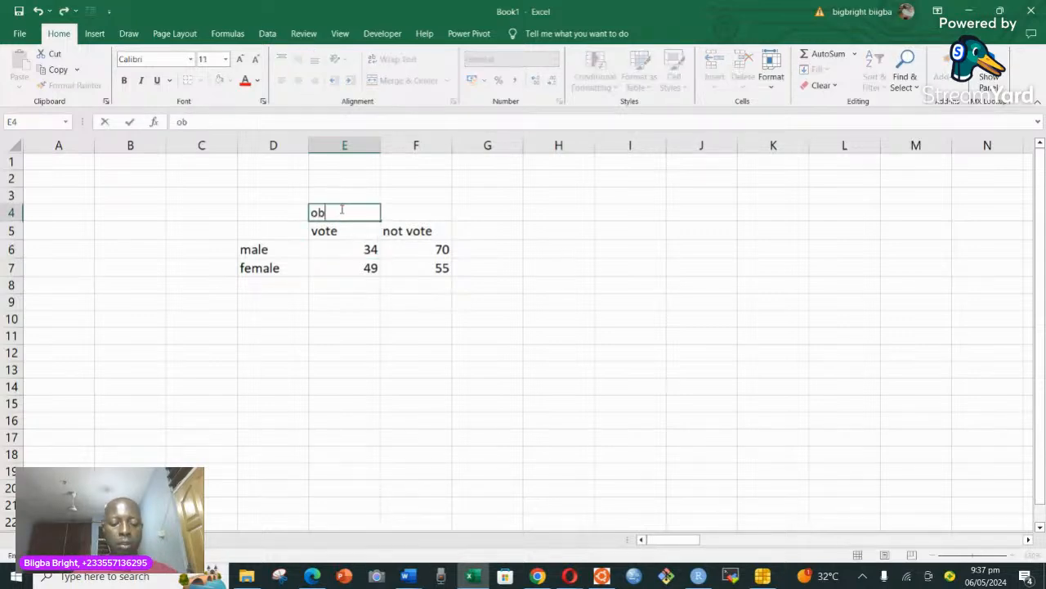
type("served")
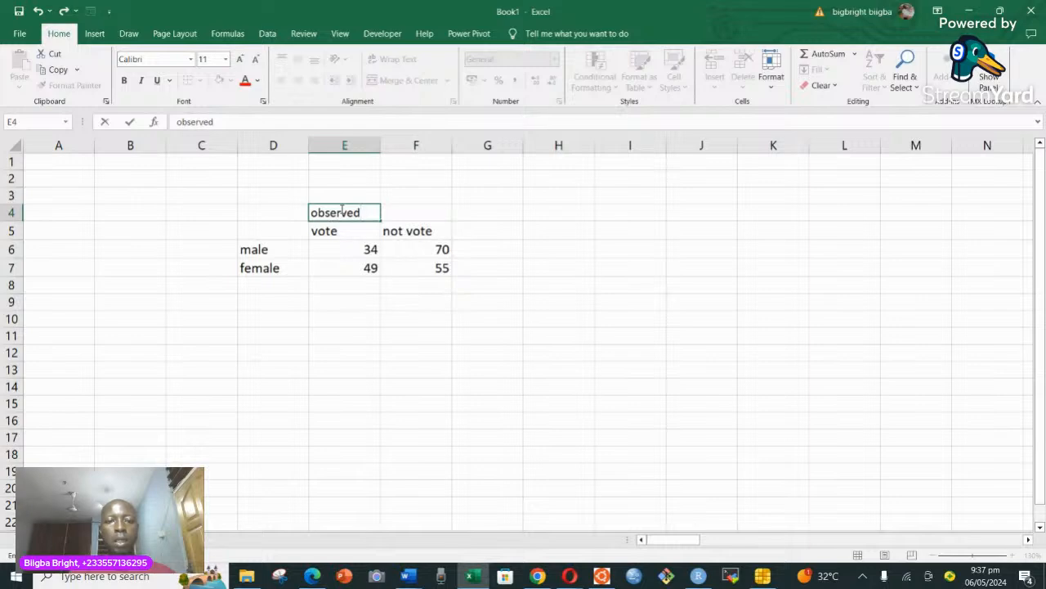
left_click(648, 208)
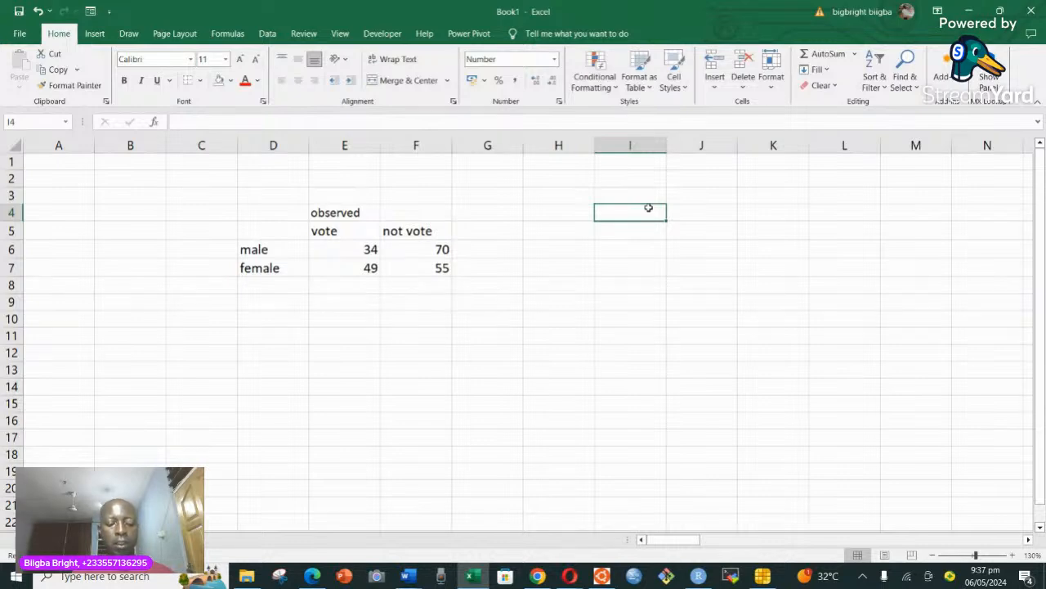
type("expected")
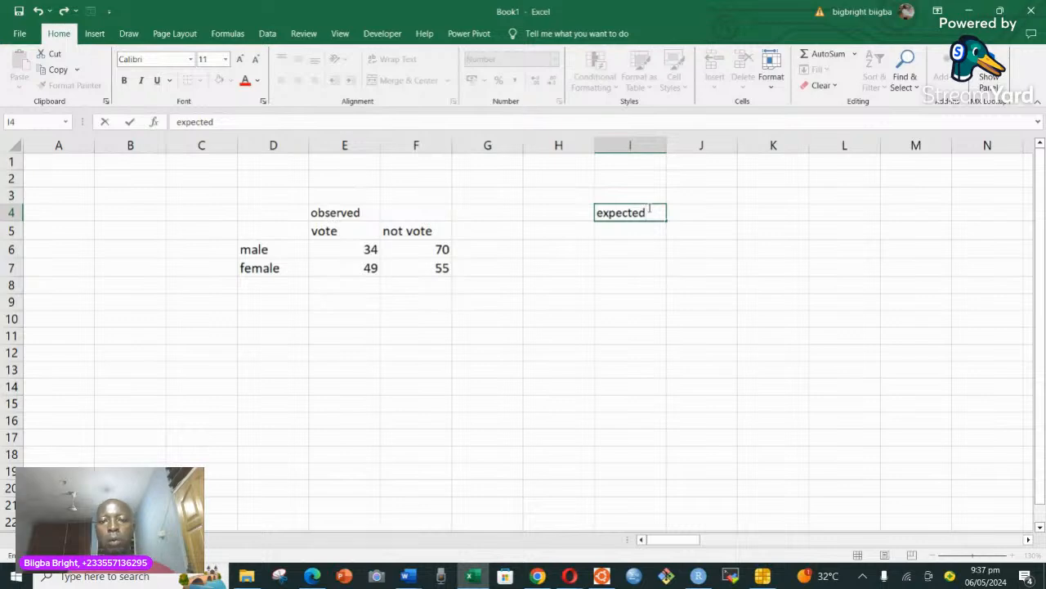
left_click(285, 229)
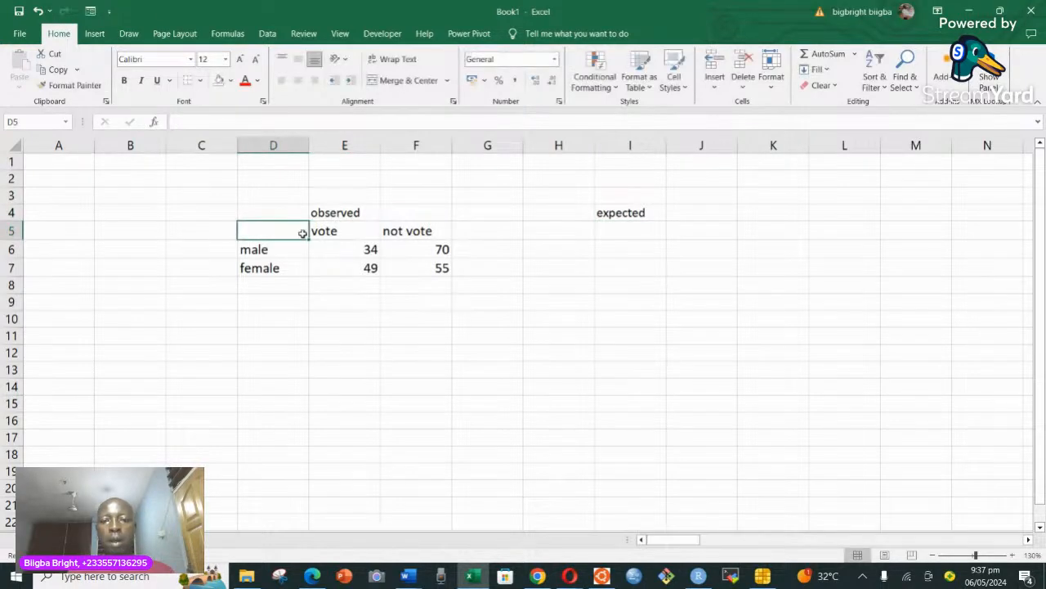
Copy the observed table D5:F7 to the range starting at H5, below the "expected" heading.
left_click_drag(287, 231, 420, 263)
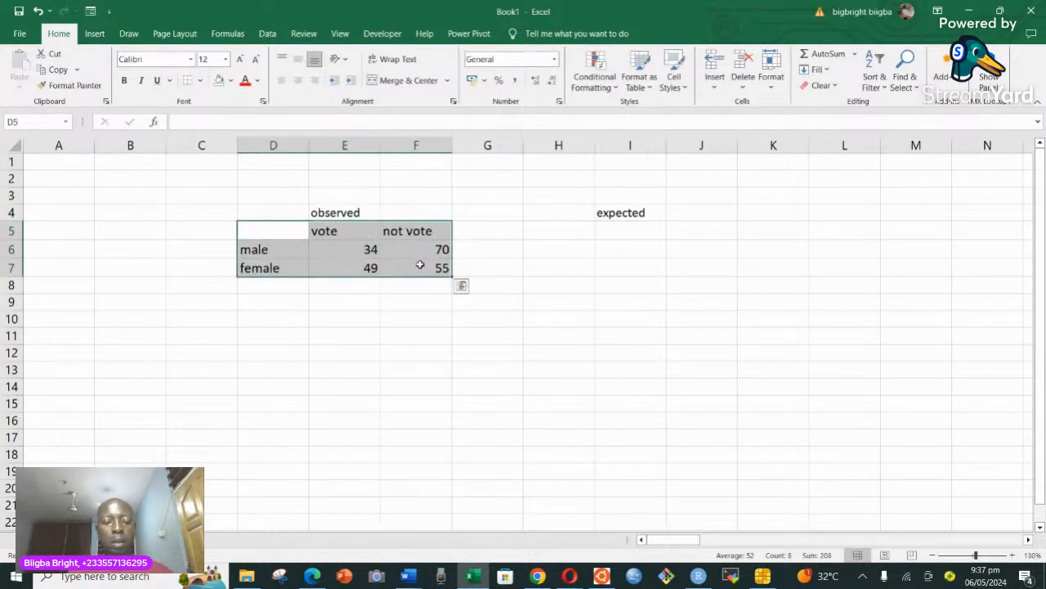
key("ctrl+c")
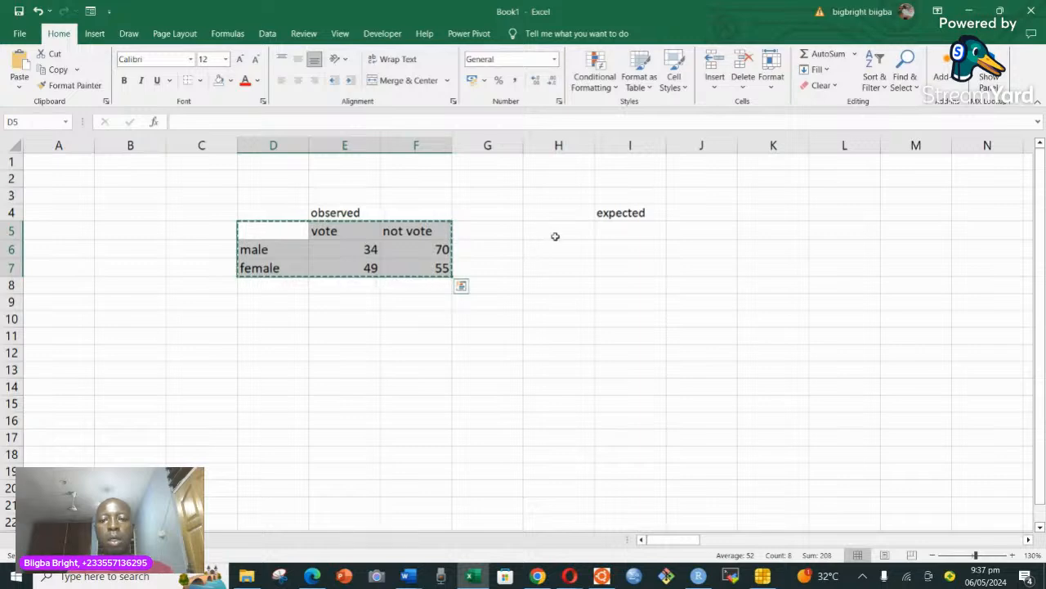
left_click(560, 234)
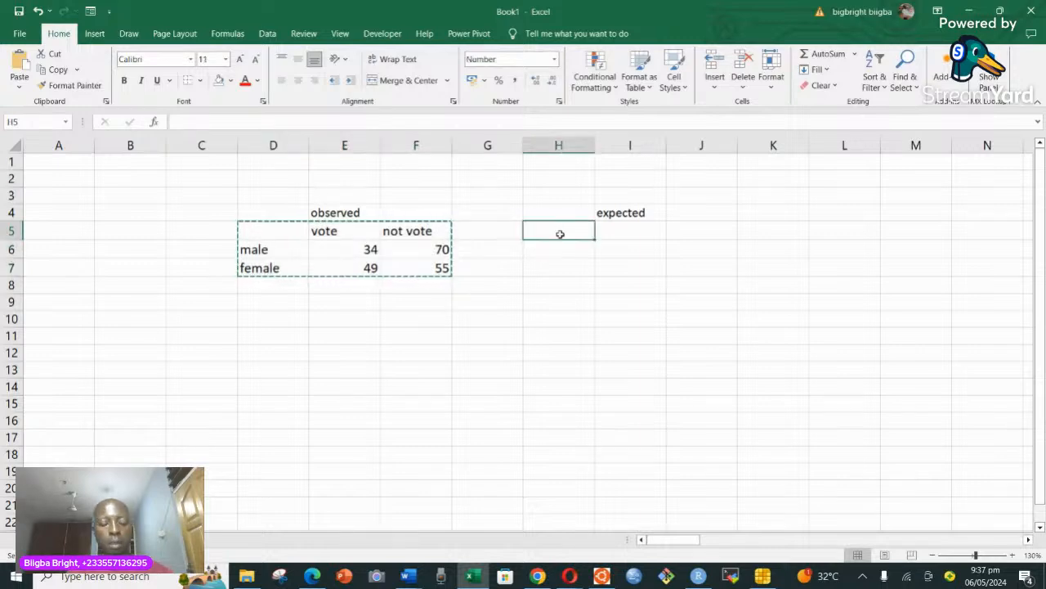
key("ctrl+v")
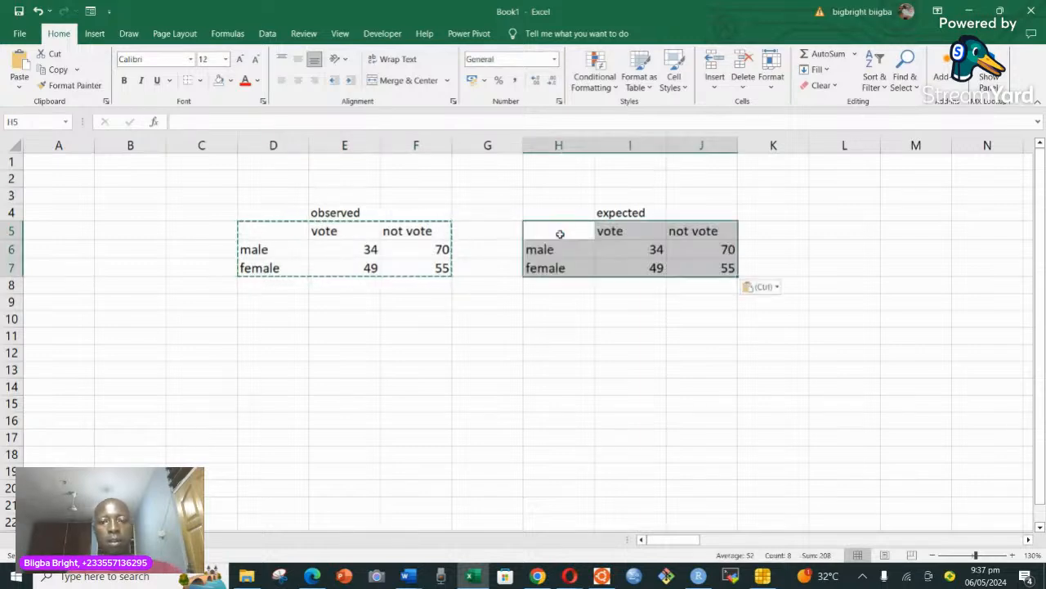
left_click(646, 281)
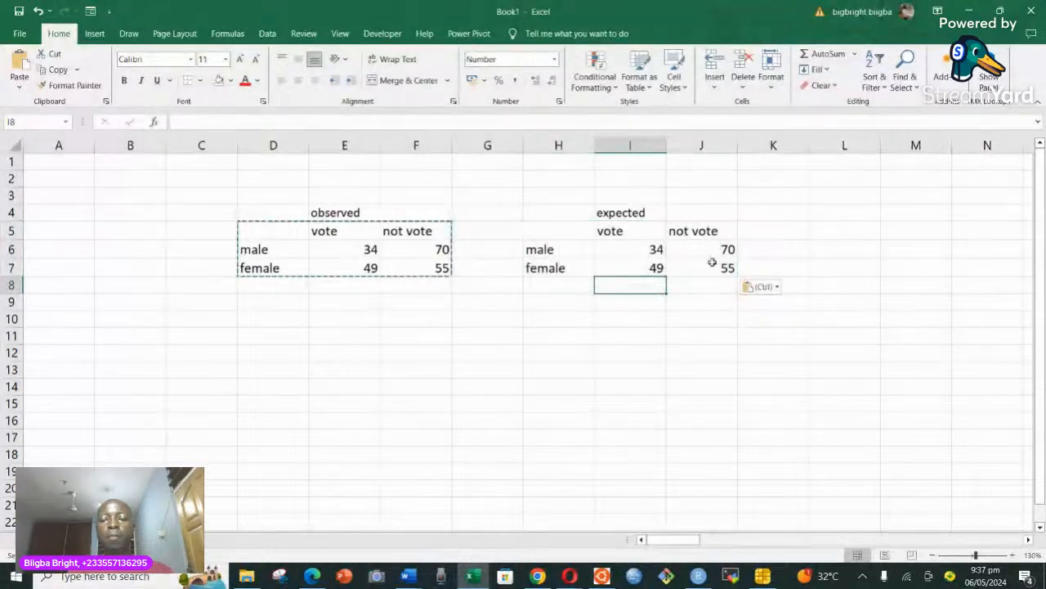
Enter the heading "(O-E)^2/E" in cell L4.
left_click(878, 212)
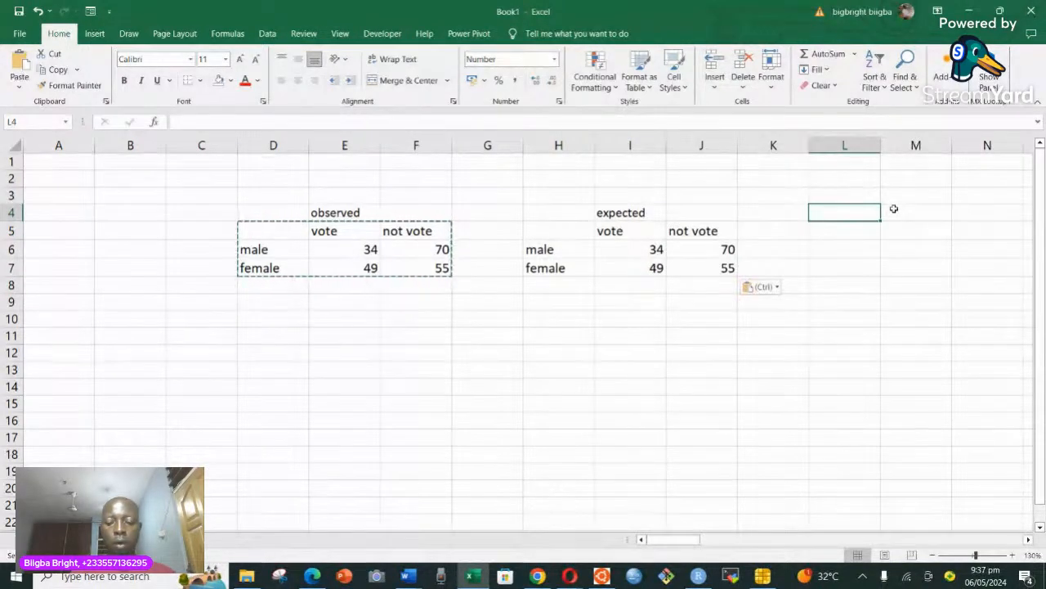
type("(")
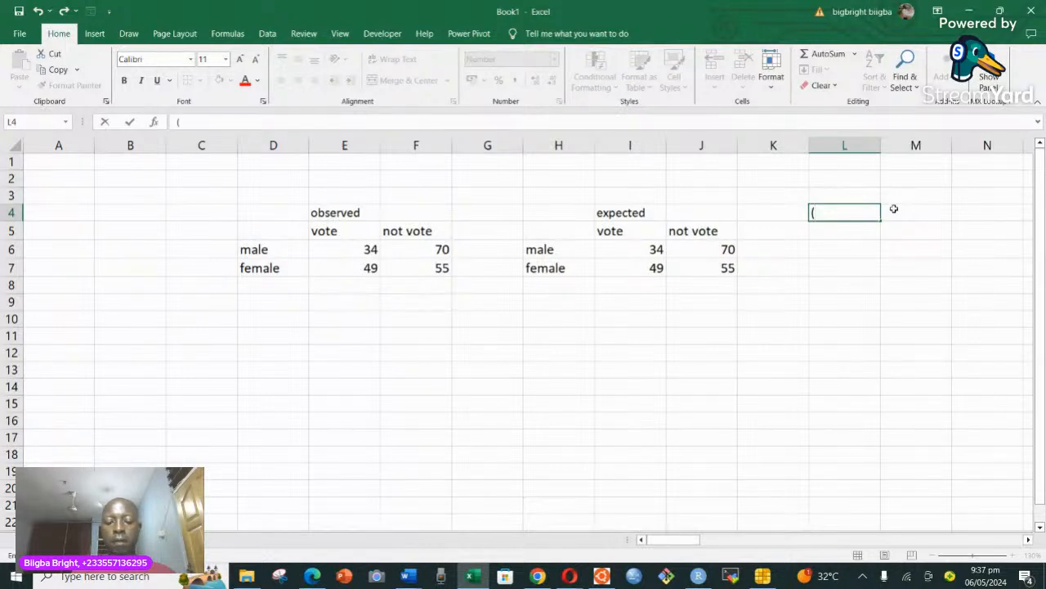
type("O-E)")
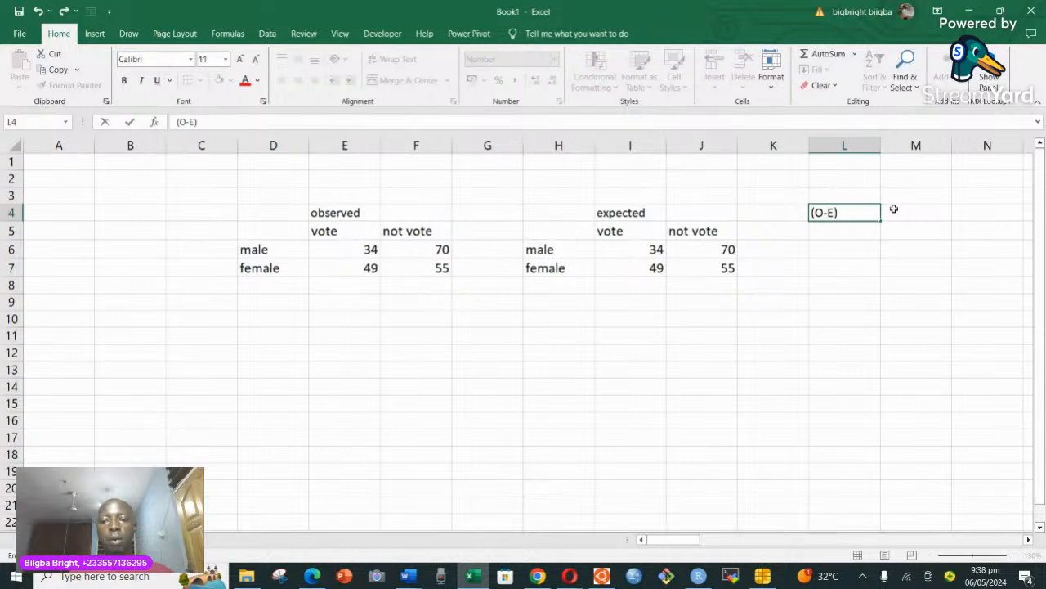
type("^")
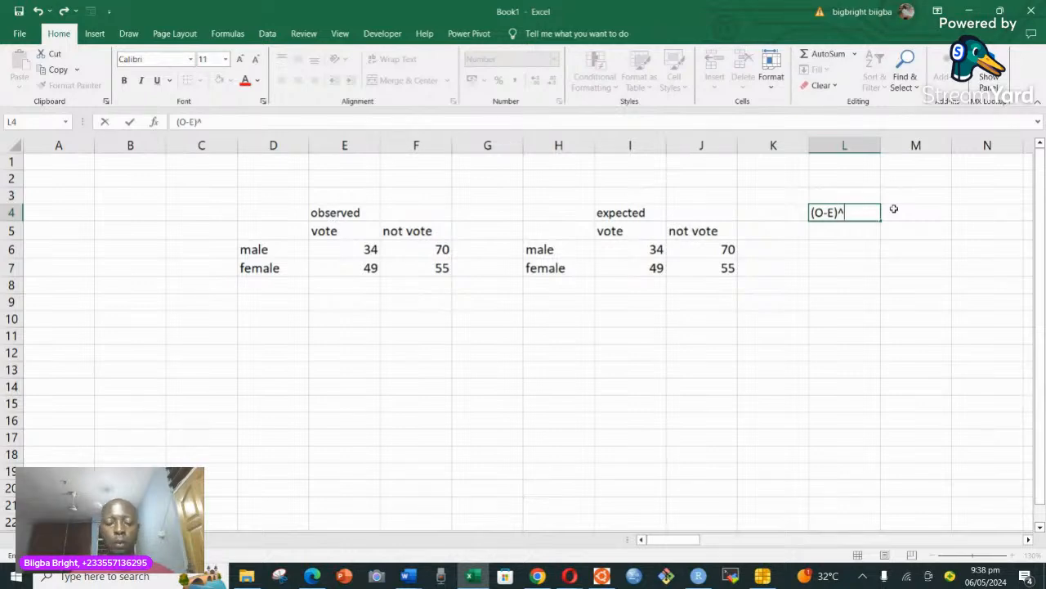
type("@")
key("BackSpace")
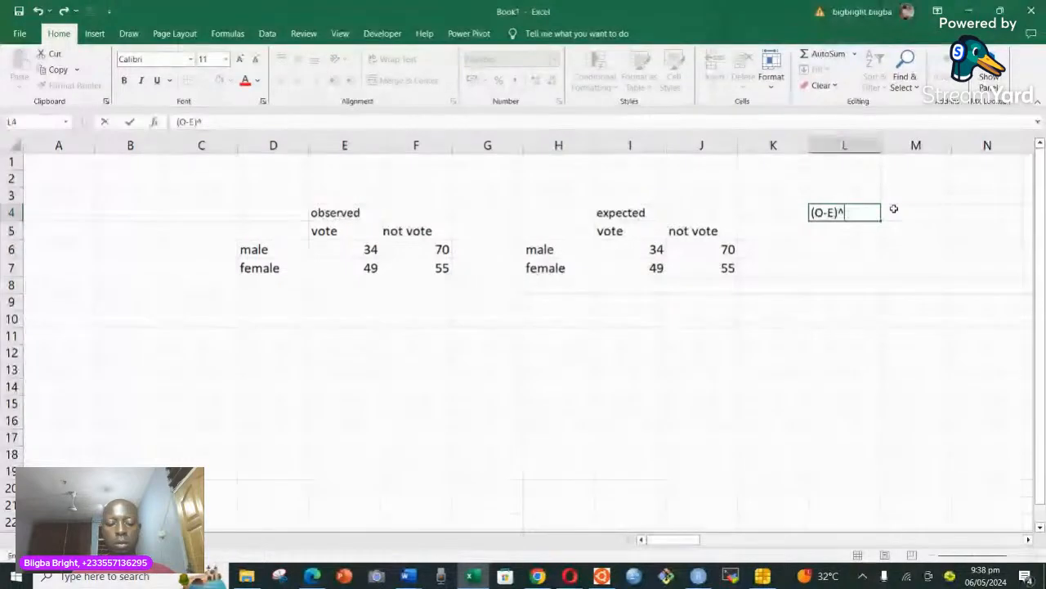
type("2/")
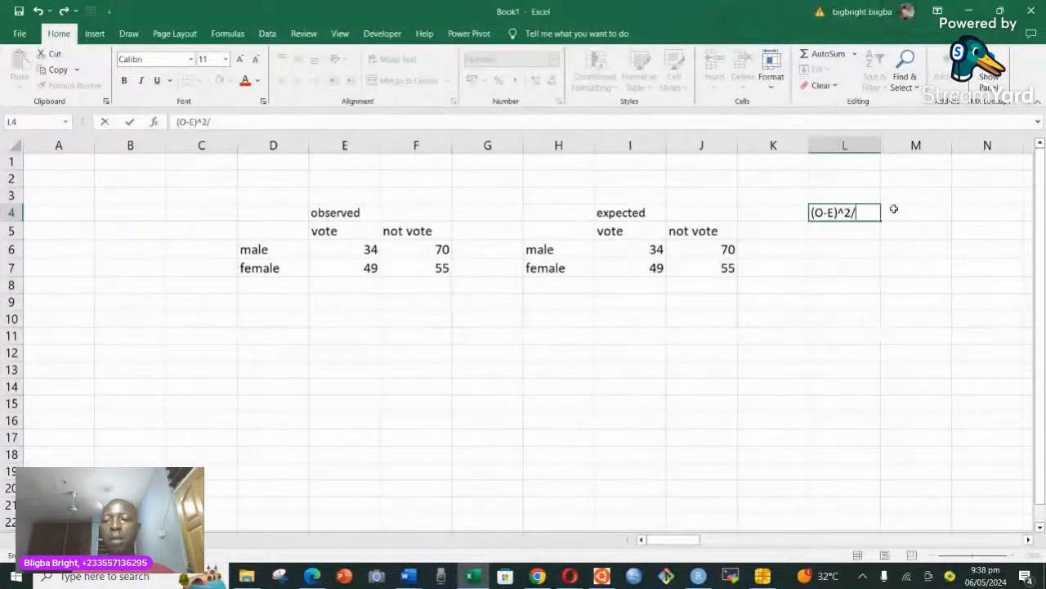
type("E")
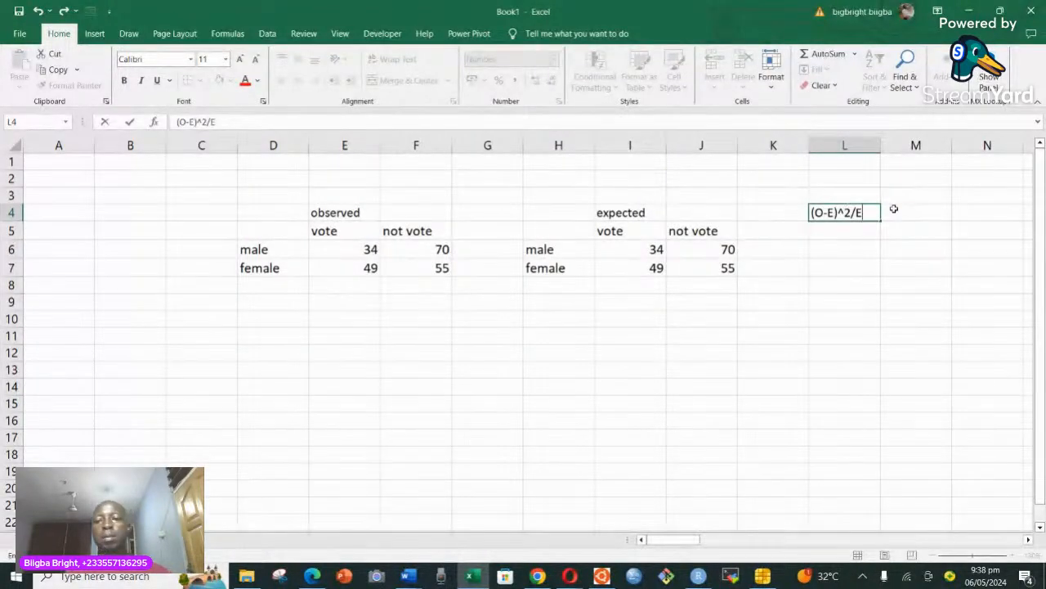
left_click(837, 230)
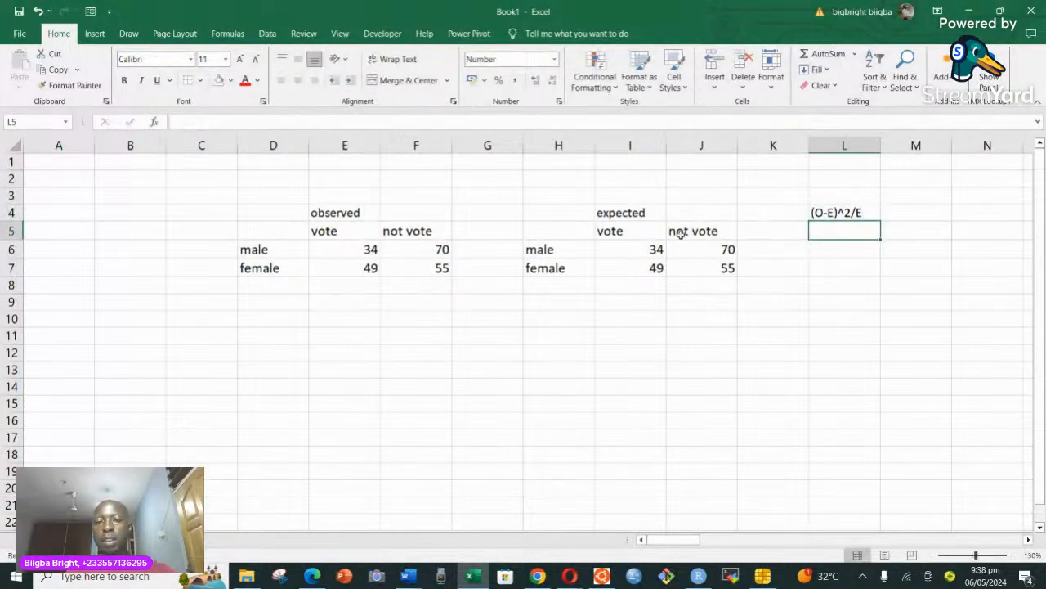
Copy the expected table H5:J7 to the range starting at L5, below the (O-E)^2/E heading.
left_click_drag(553, 233, 760, 271)
left_click_drag(711, 263, 712, 263)
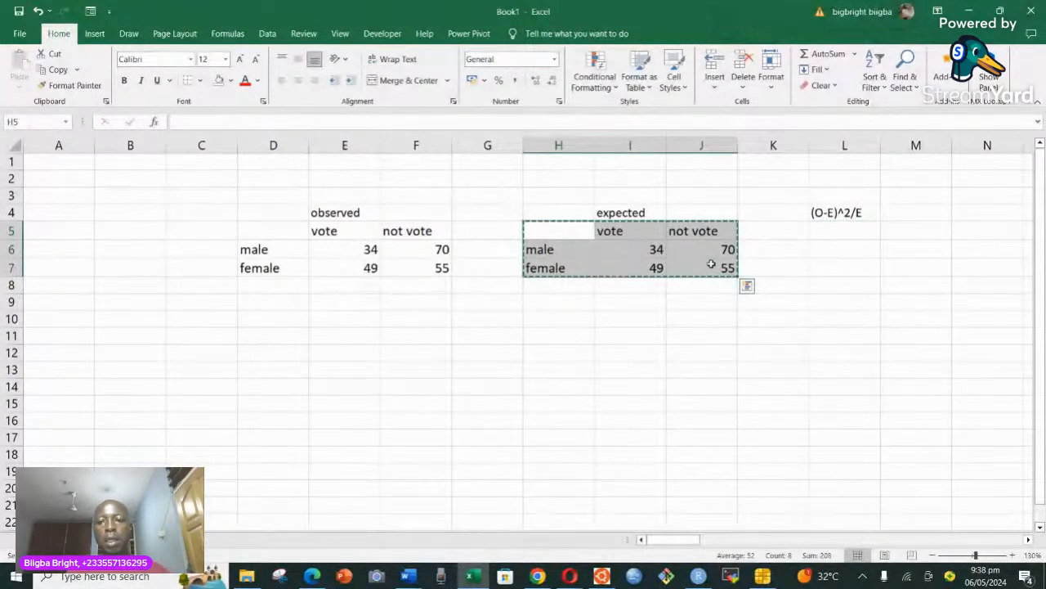
left_click(817, 231)
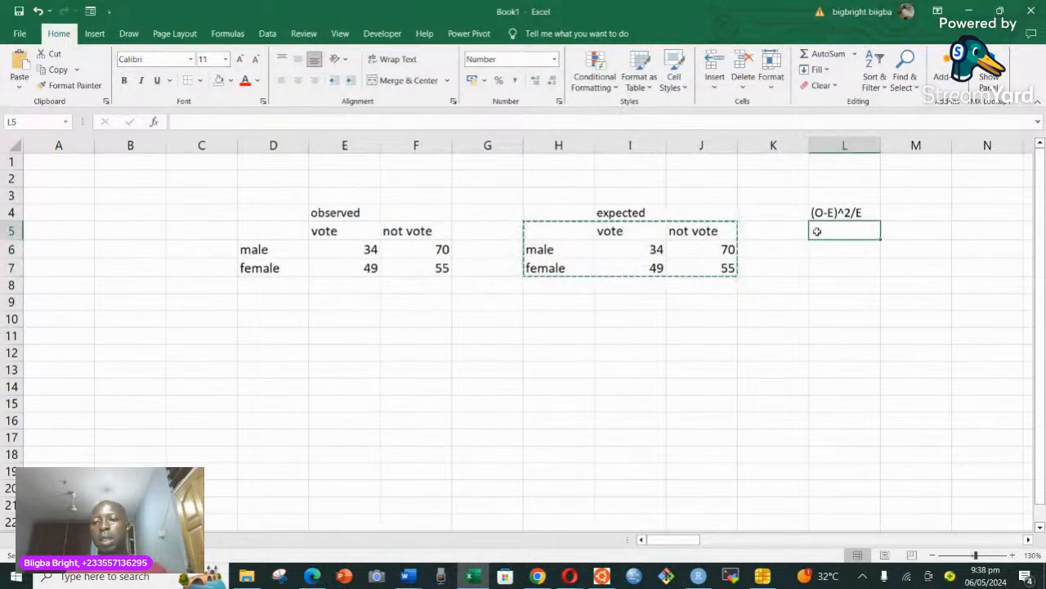
key("ctrl+v")
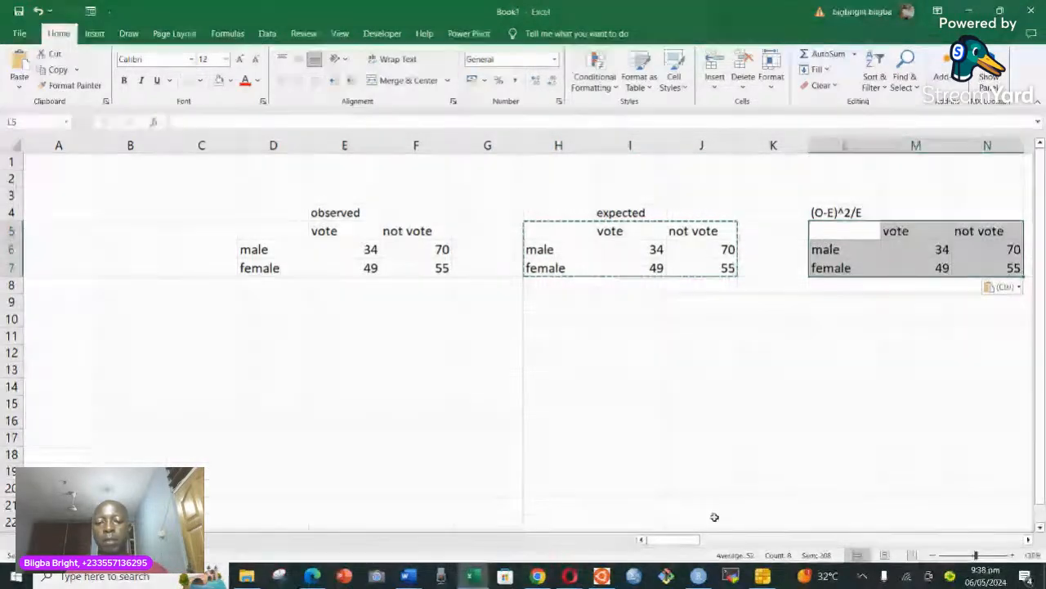
mouse_move(672, 540)
left_mouse_down()
mouse_move(691, 538)
mouse_move(679, 532)
left_mouse_up()
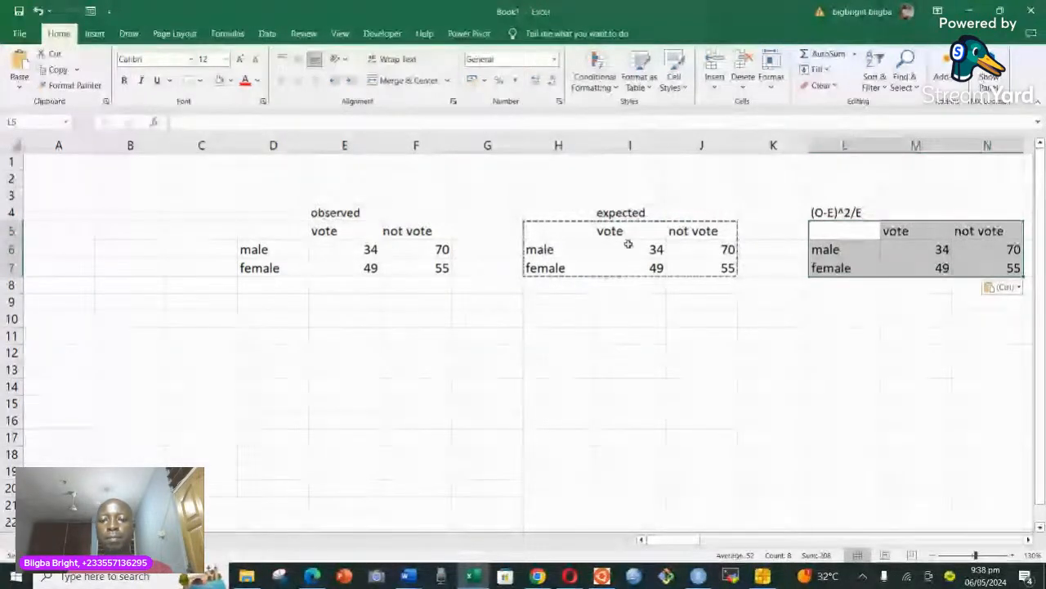
Clear the copied counts from cells I6:J7 of the expected table.
left_click_drag(628, 244, 721, 278)
left_click(719, 272)
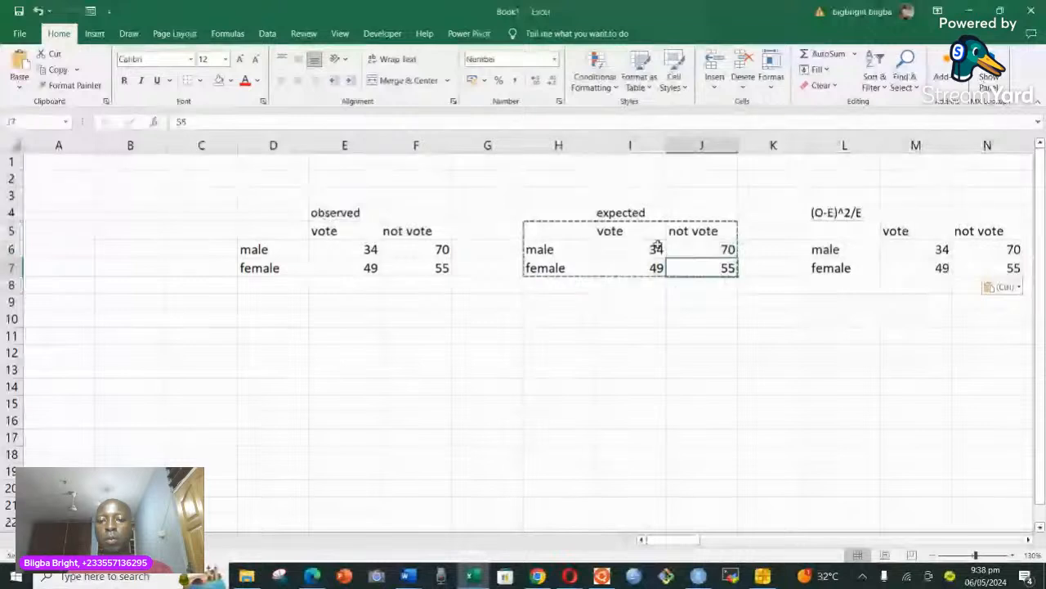
left_click_drag(656, 246, 717, 268)
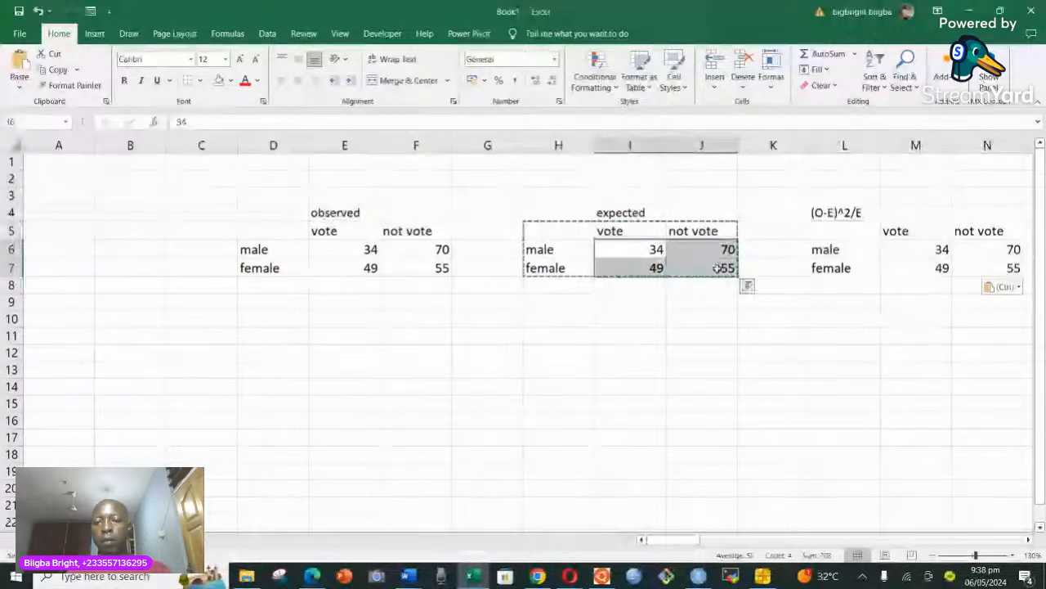
key("Delete")
Clear the copied counts from cells M6:N7 of the (O-E)^2/E table.
left_click_drag(916, 249, 1013, 268)
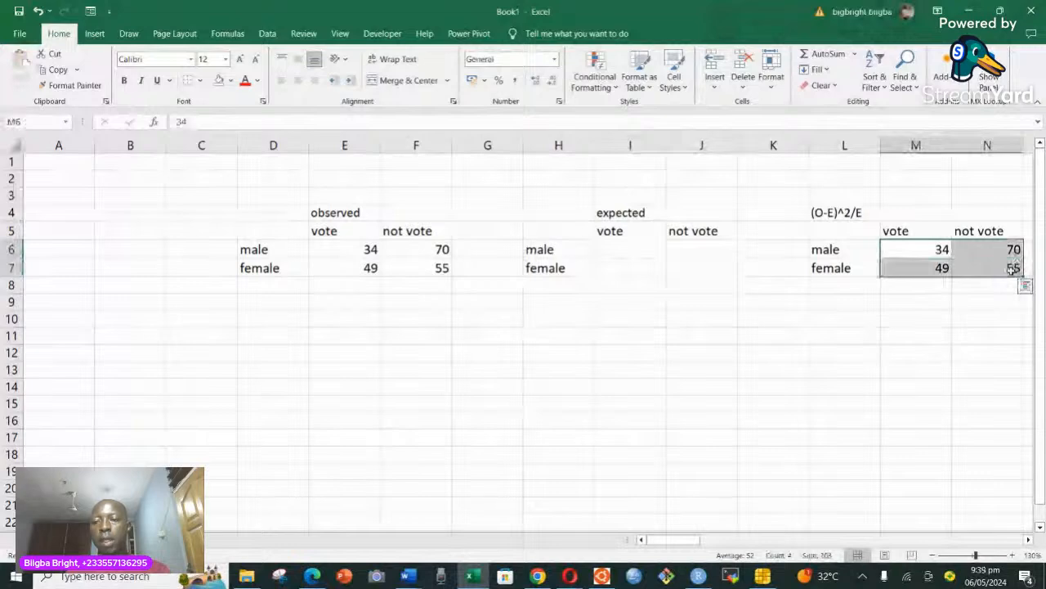
key("Delete")
left_click(913, 254)
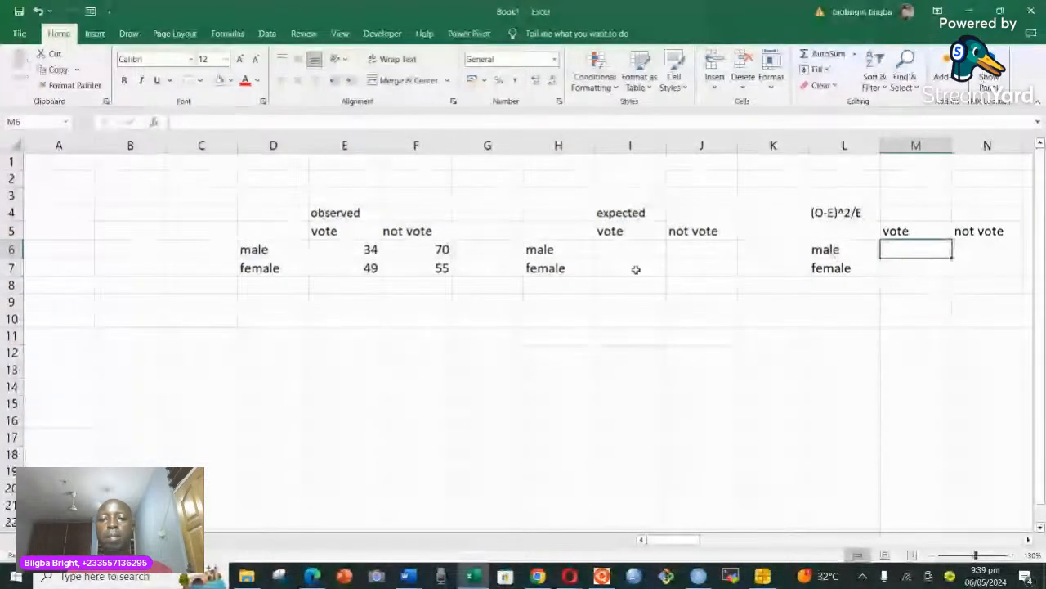
Insert a blank column at H before the expected table and another at L before the (O-E)^2/E table.
left_click_drag(603, 248, 631, 255)
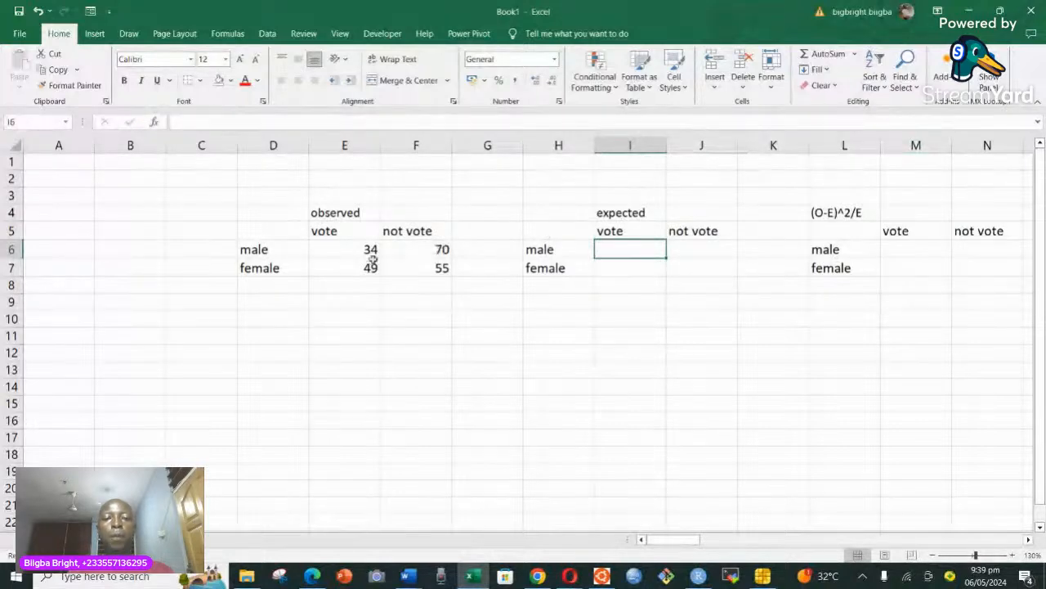
left_click(552, 140)
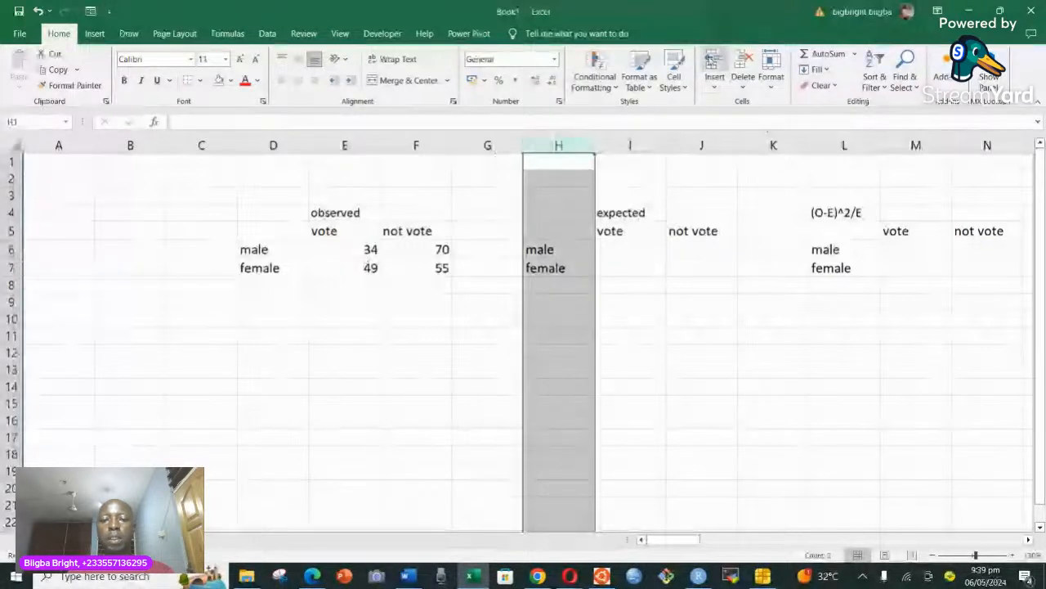
left_click(713, 66)
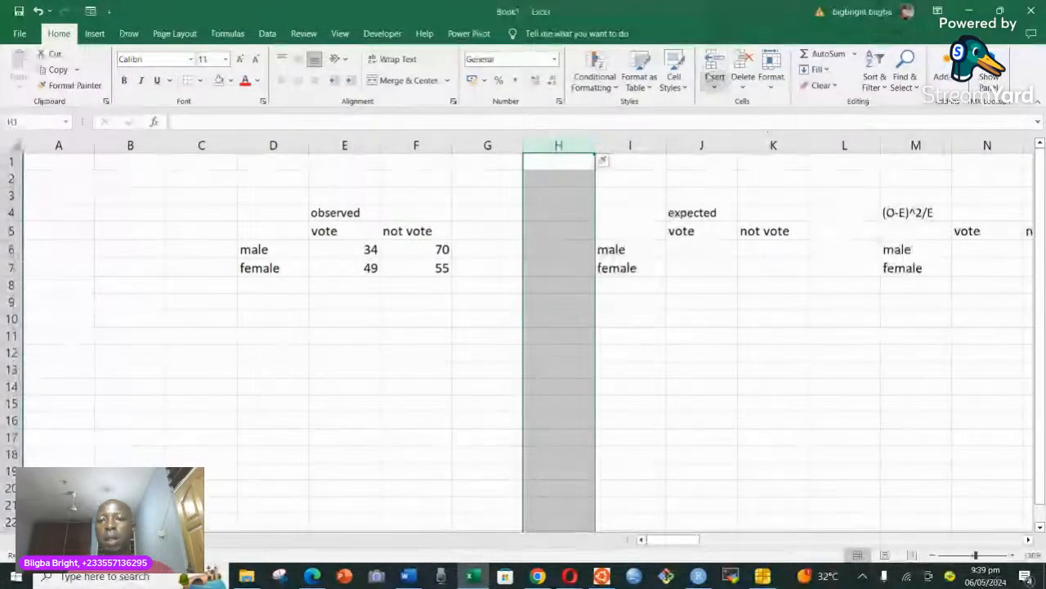
left_click(855, 143)
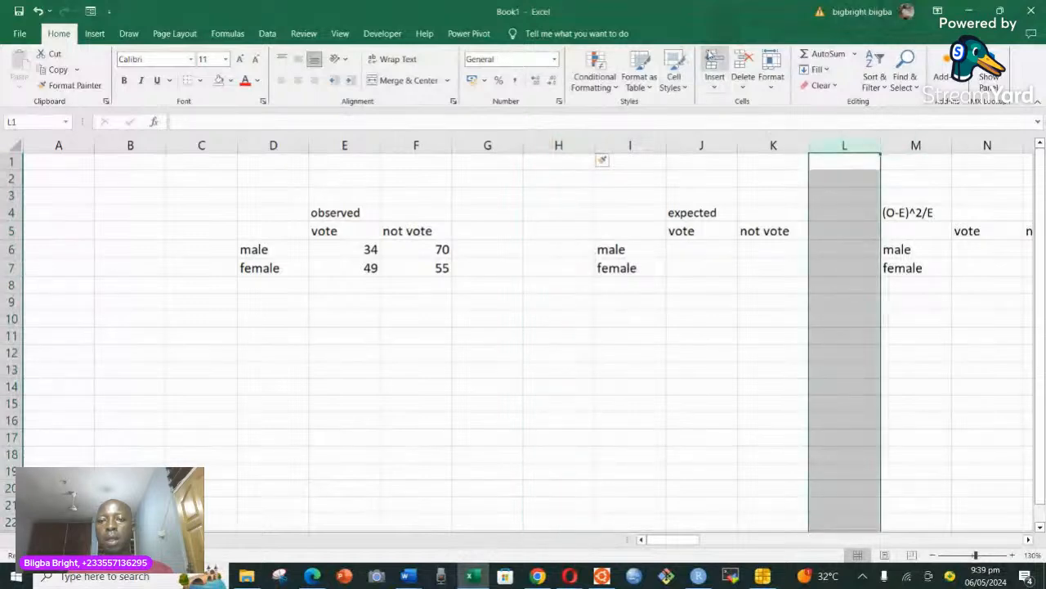
left_click(713, 66)
left_click(900, 266)
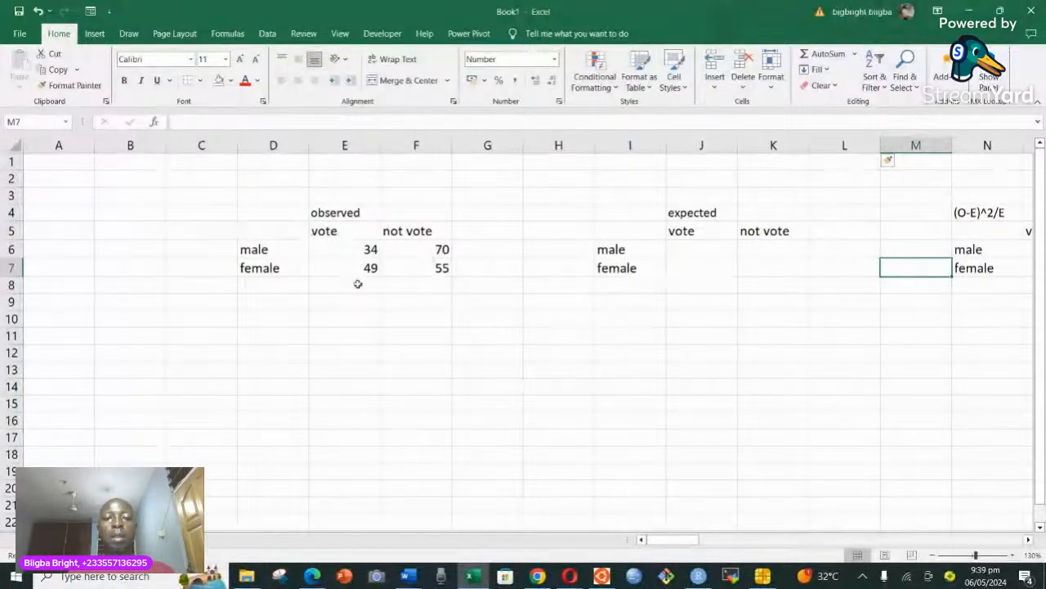
Total the observed male row in G6 with =SUM(E6:F6) and fill the formula down to G7 for the female row.
left_click(482, 252)
type("=")
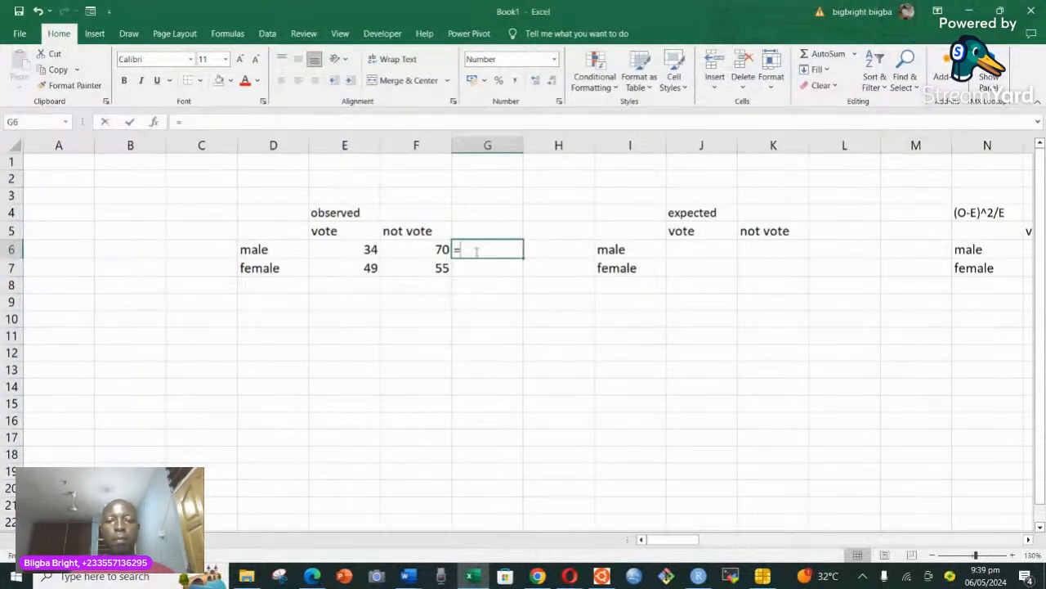
type("sum")
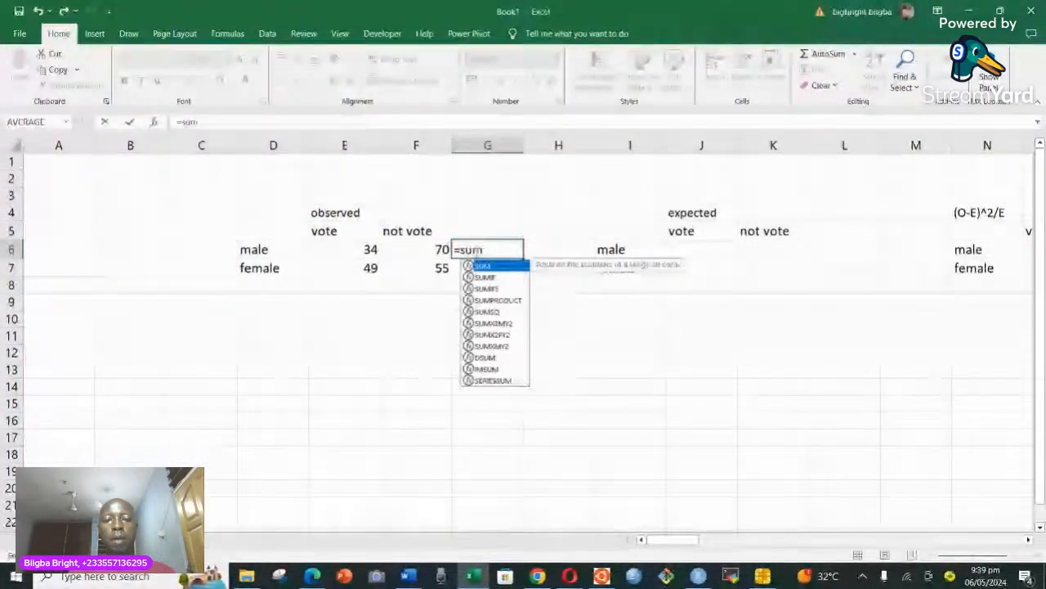
key("Tab")
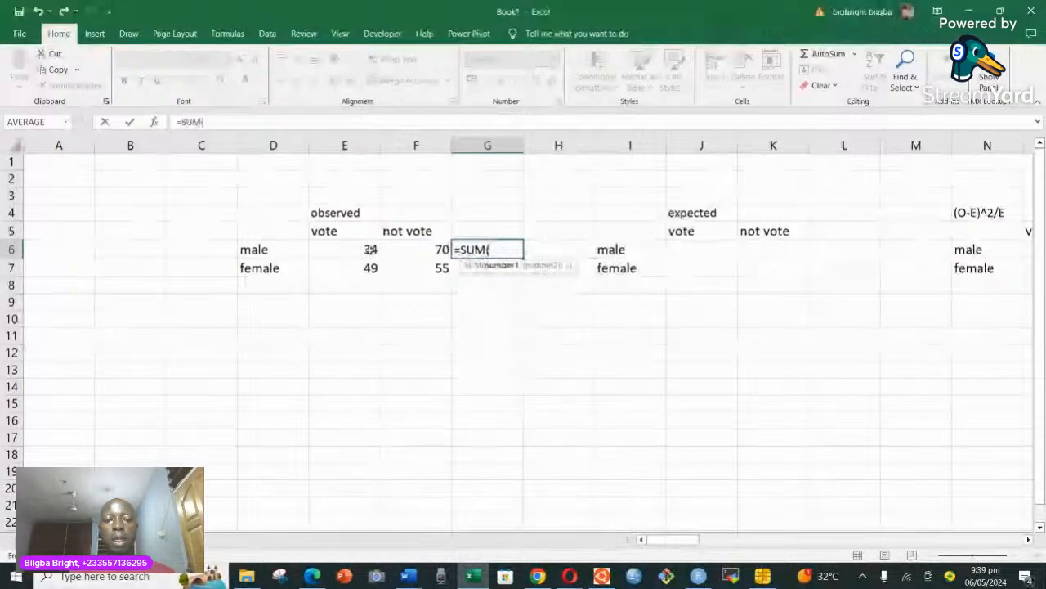
left_click_drag(353, 249, 404, 249)
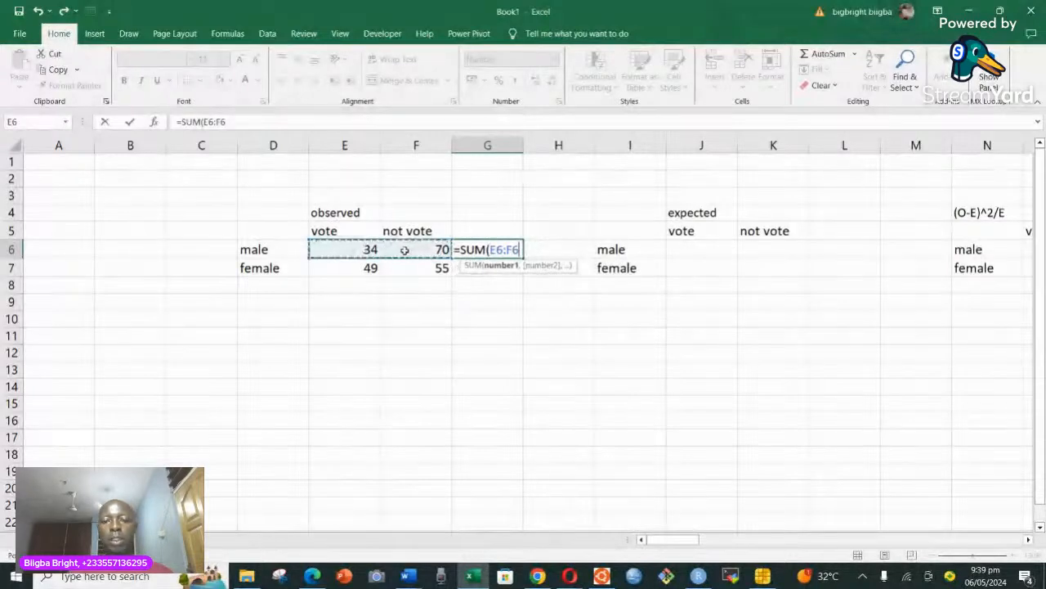
key("Return")
left_click(516, 250)
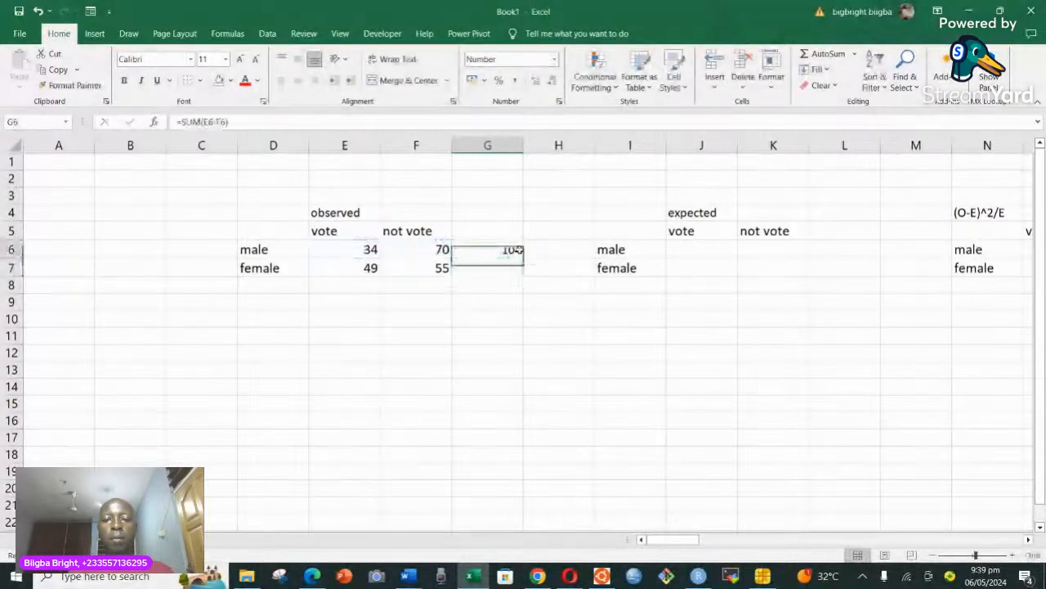
left_click_drag(523, 264, 524, 276)
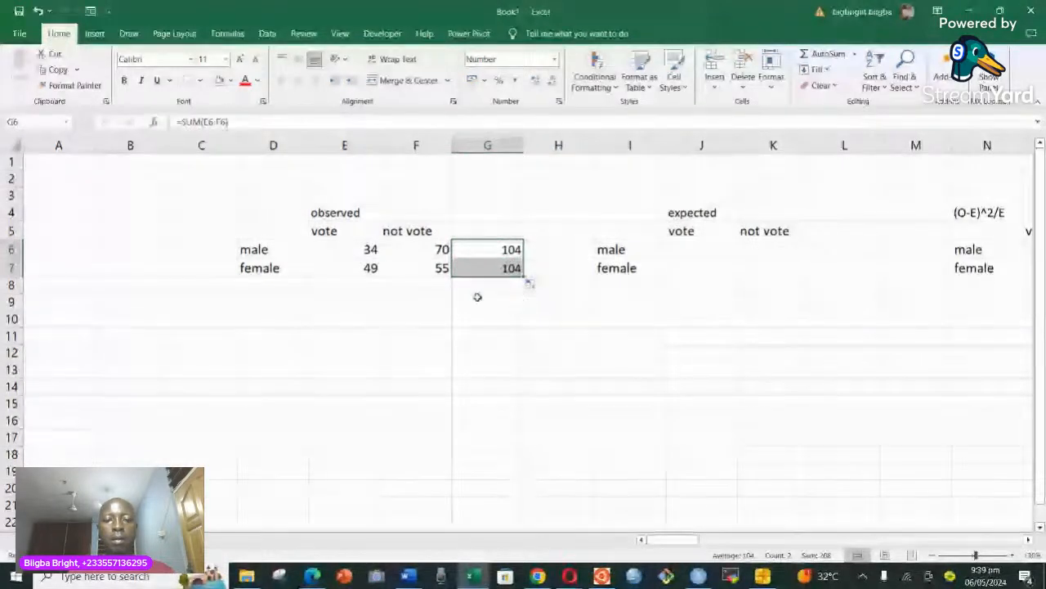
Try to total the observed vote counts in cell E8 with a SUM formula.
left_click(347, 289)
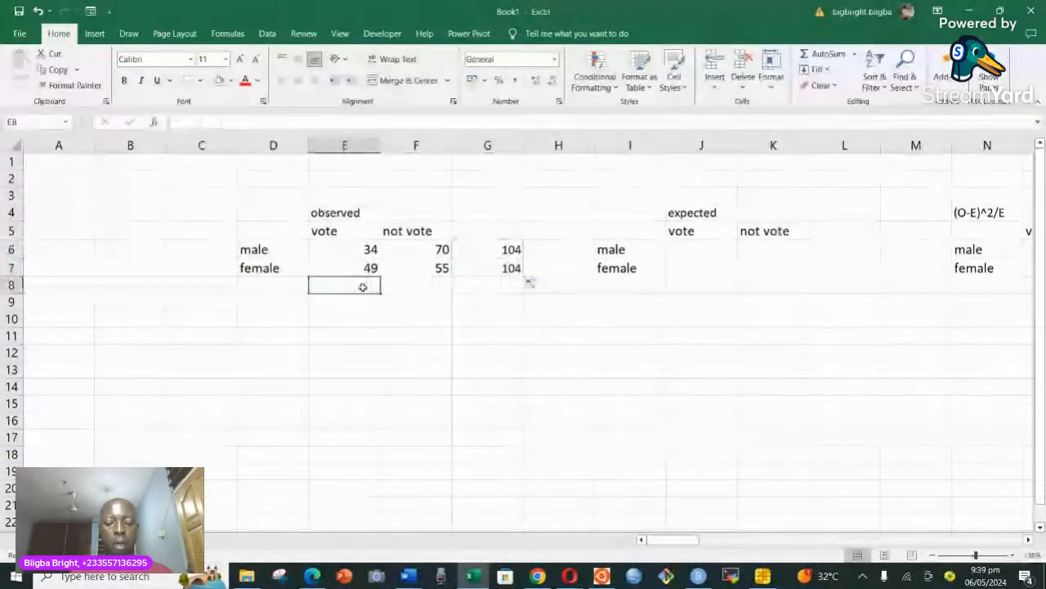
type("=sum")
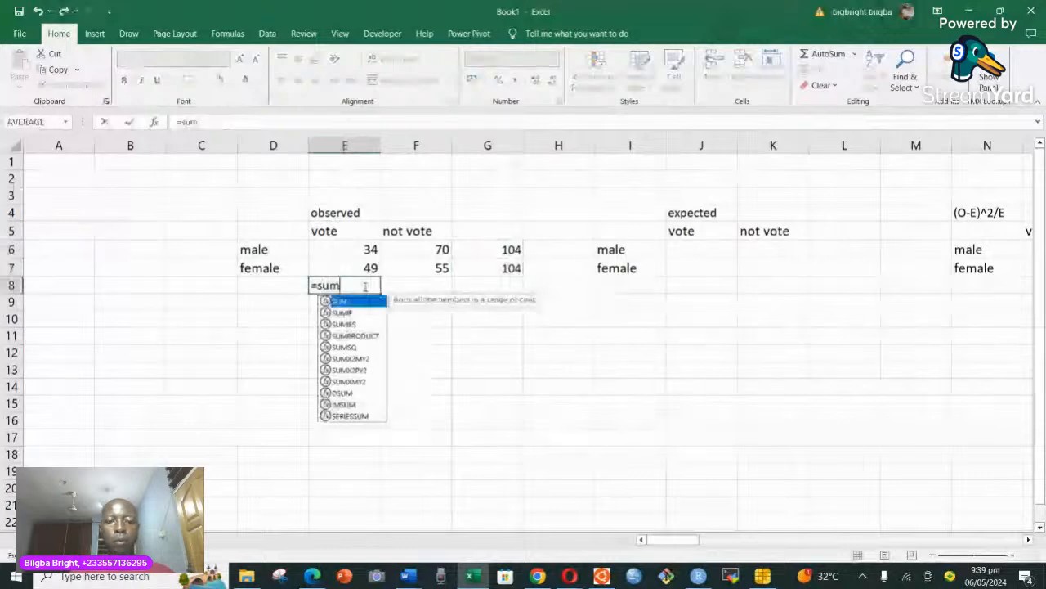
double_click(358, 301)
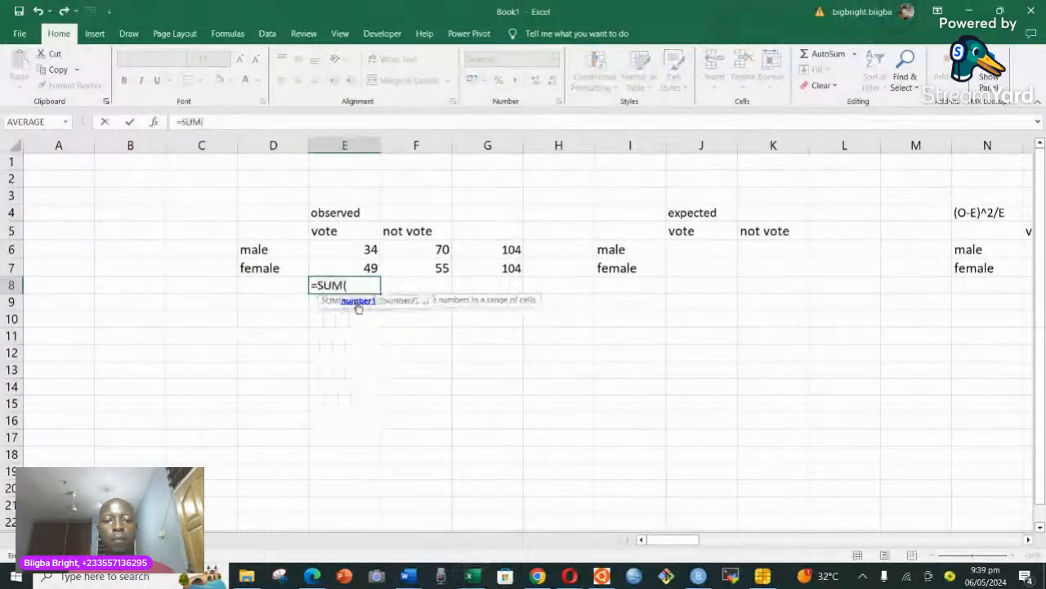
left_click_drag(368, 247, 368, 292)
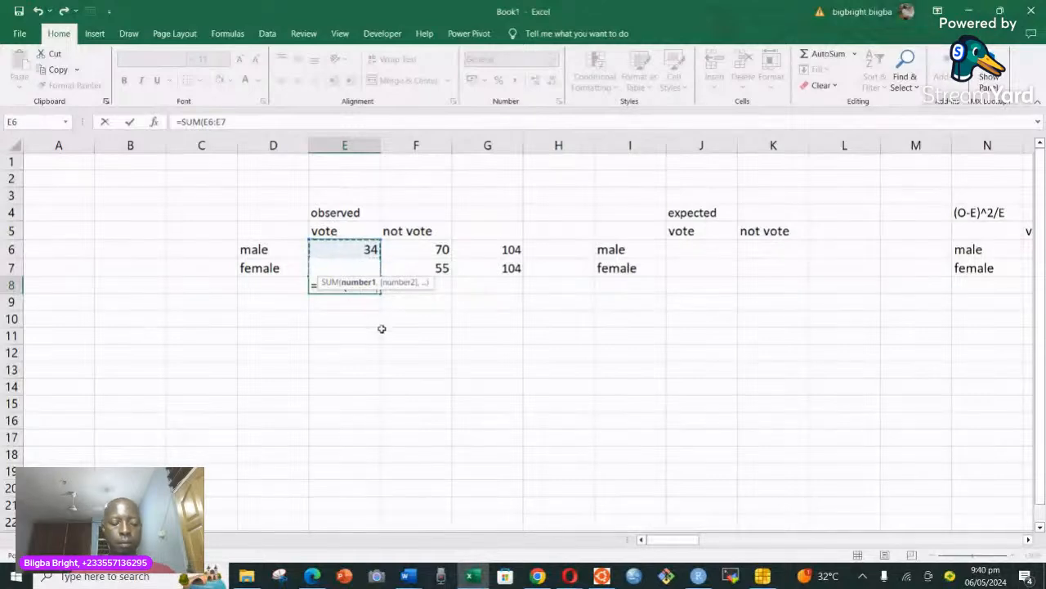
left_click(442, 250)
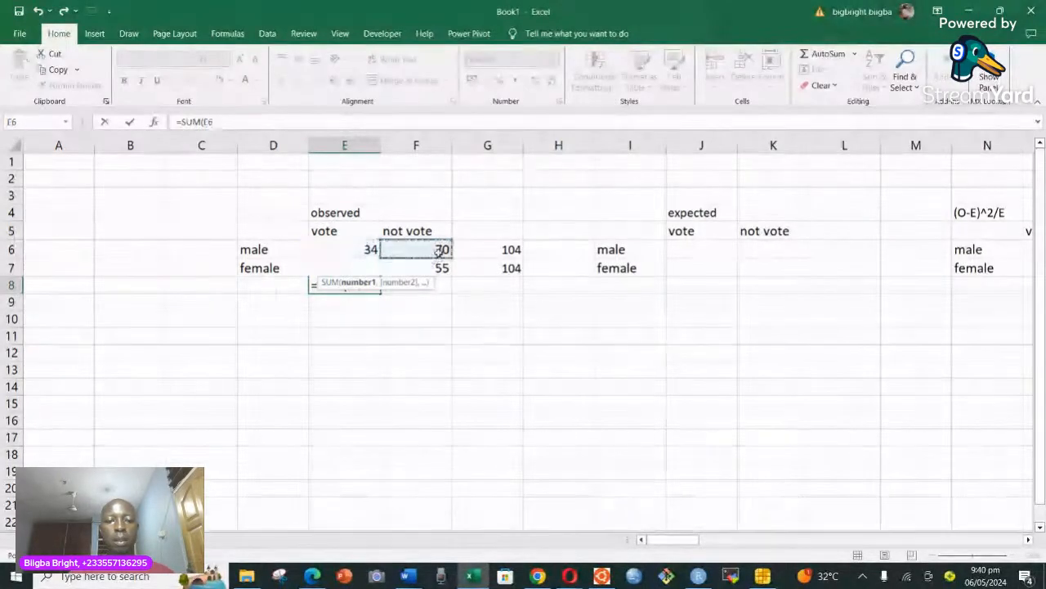
left_click(351, 301)
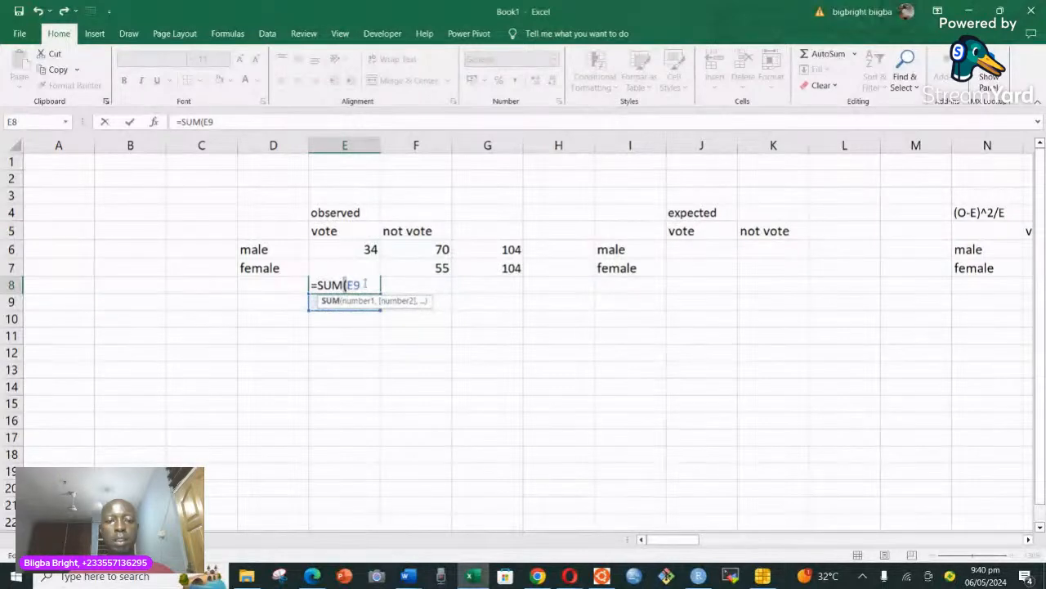
left_click(378, 285)
left_click(383, 286)
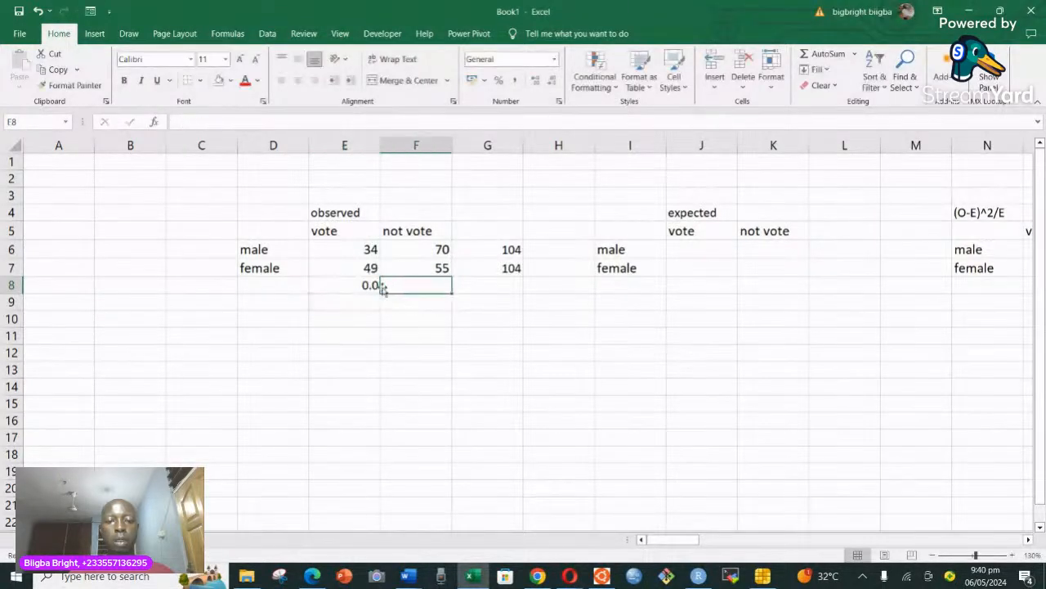
Replace the formula in cell E8 with =SUM(E6:E7) to total the observed vote column.
left_click(368, 285)
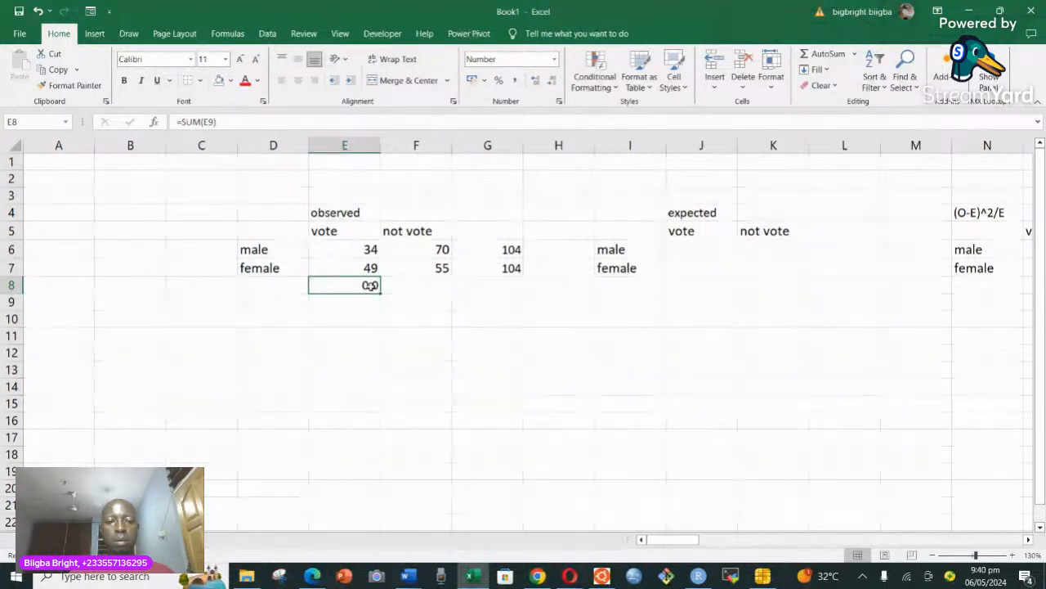
double_click(370, 285)
key("BackSpace")
key("BackSpace")
key("BackSpace")
key("BackSpace")
key("BackSpace")
key("BackSpace")
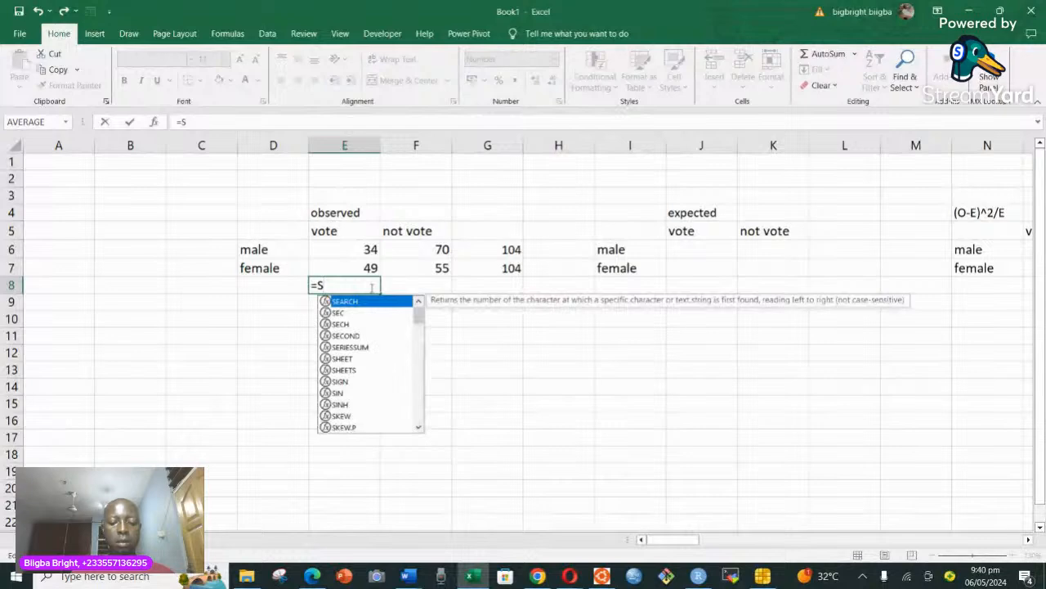
type("um")
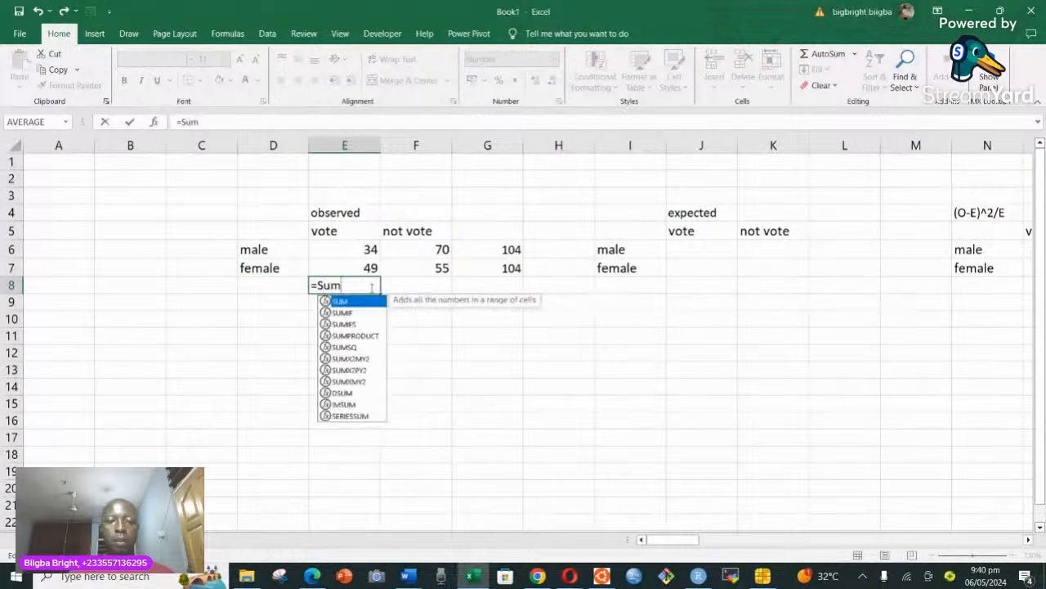
double_click(349, 302)
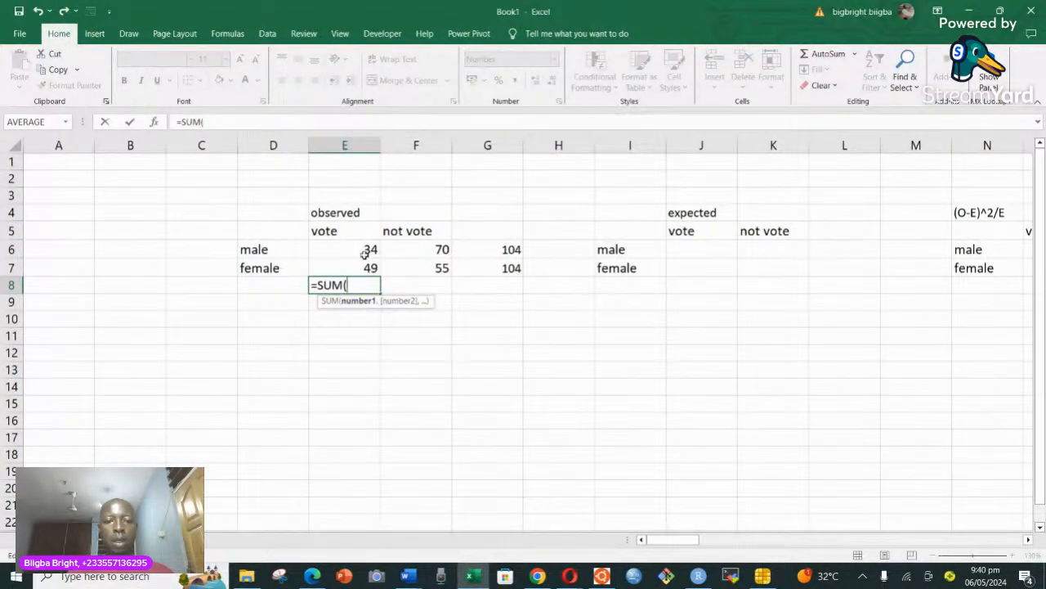
left_click_drag(360, 249, 360, 259)
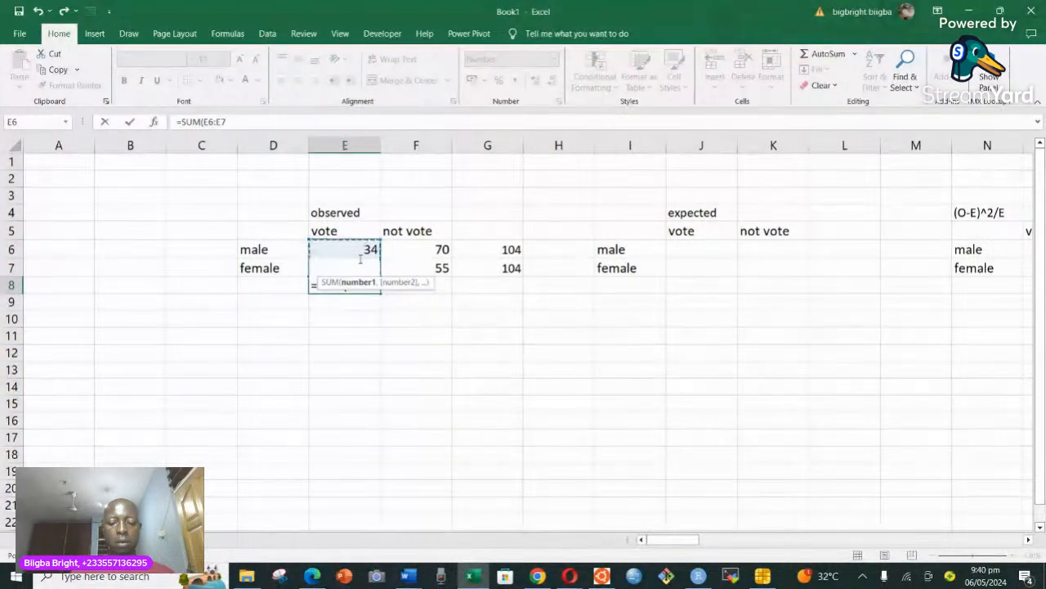
type(")")
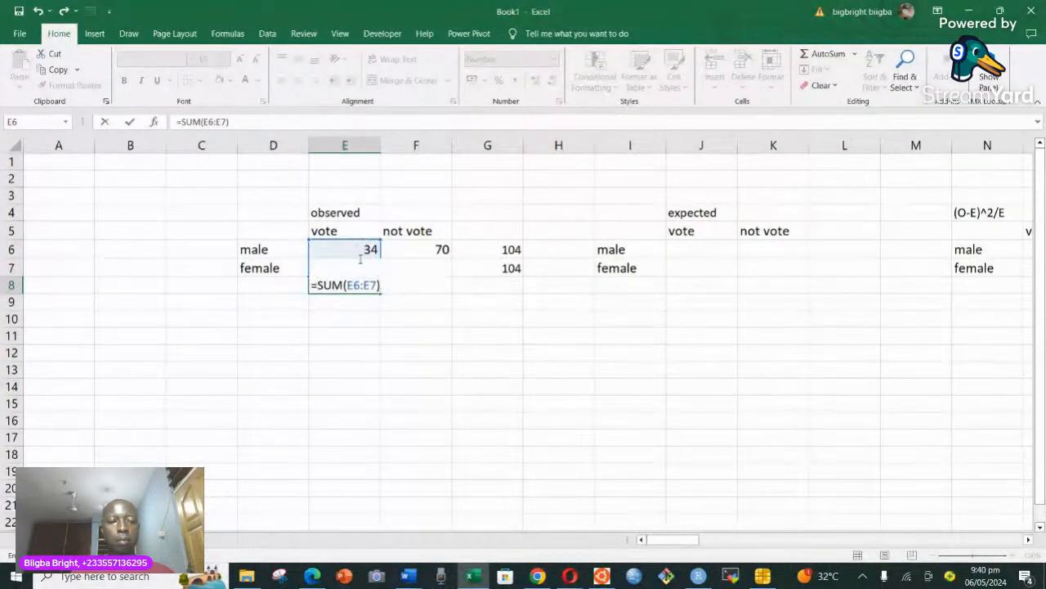
key("Return")
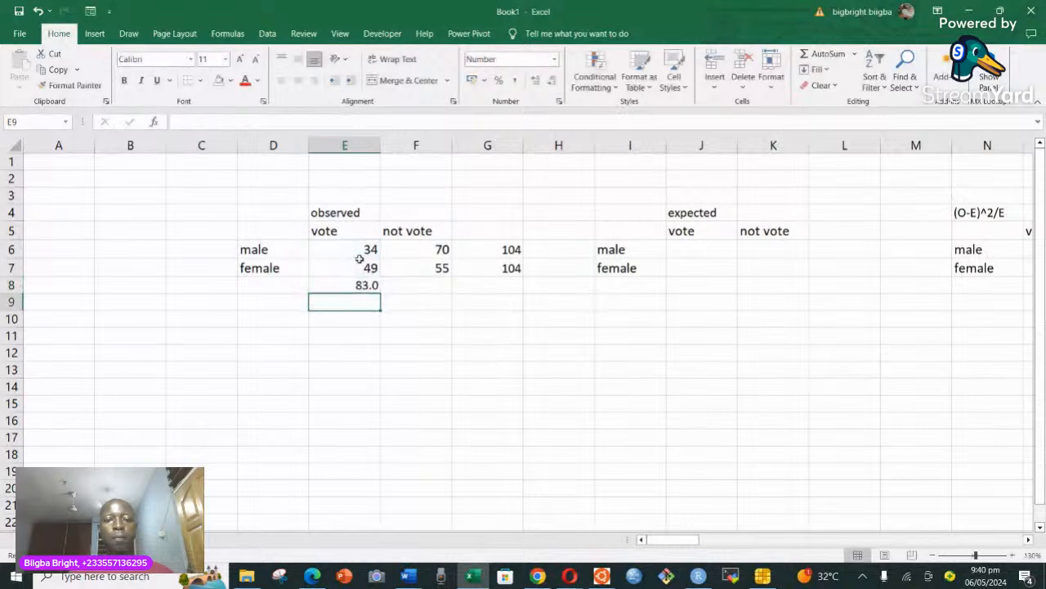
Fill the column total formula from E8 across to F8 and G8.
left_click(365, 285)
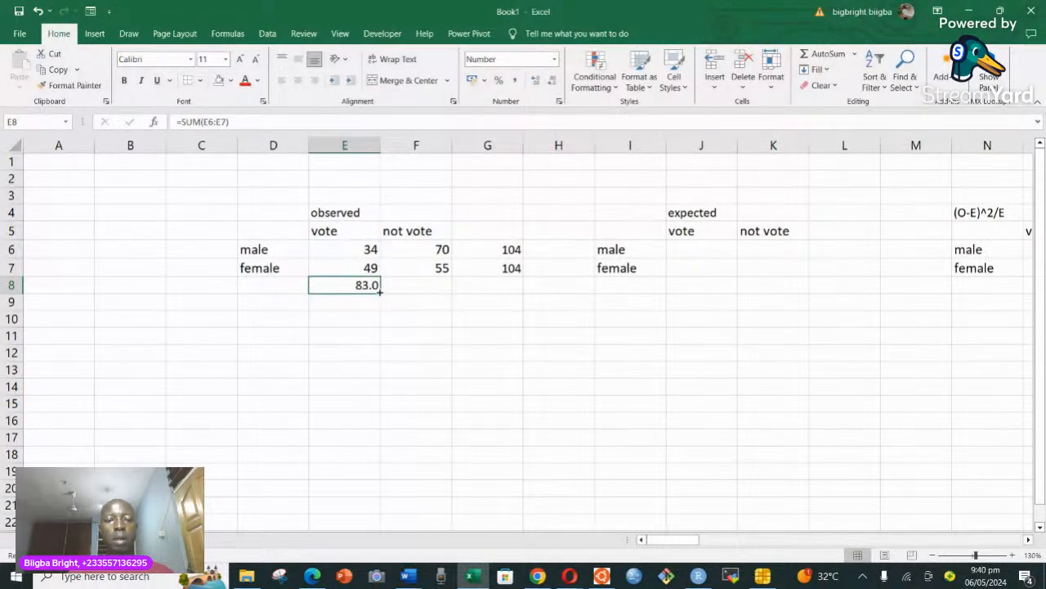
left_click_drag(380, 291, 436, 298)
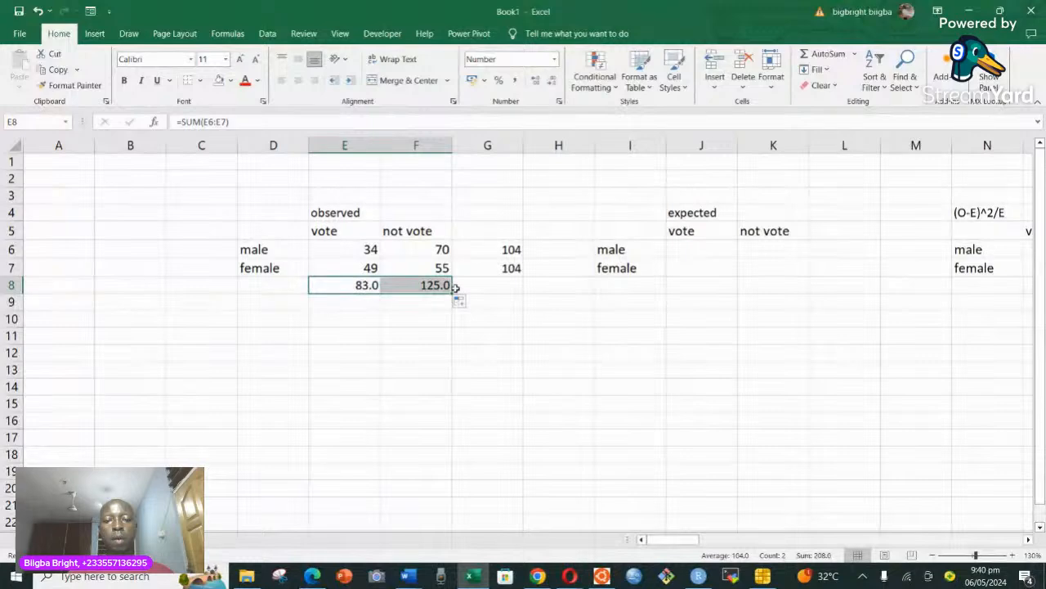
left_click_drag(455, 290, 513, 291)
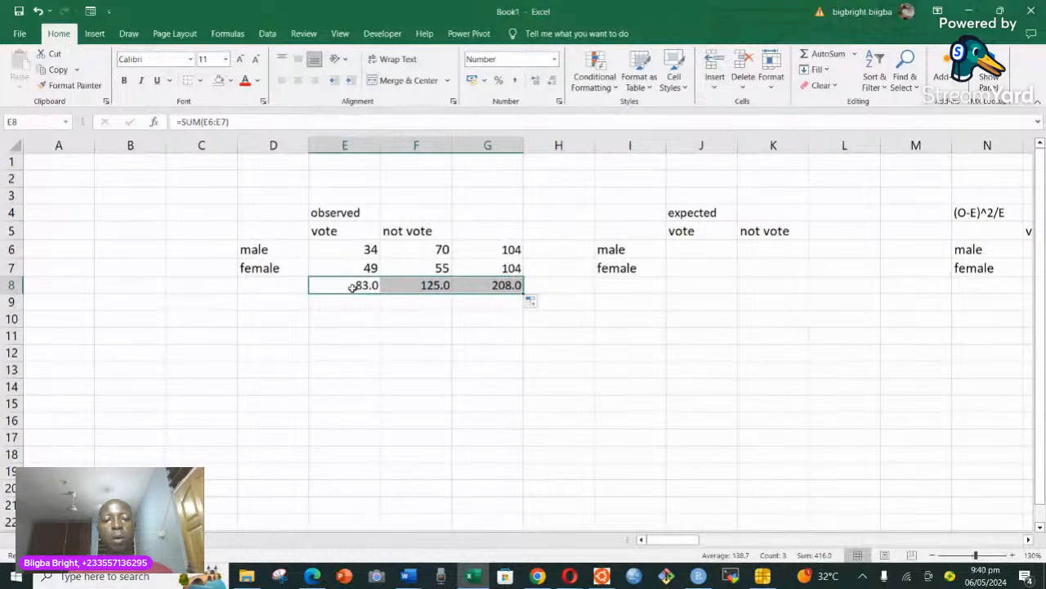
left_click(685, 252)
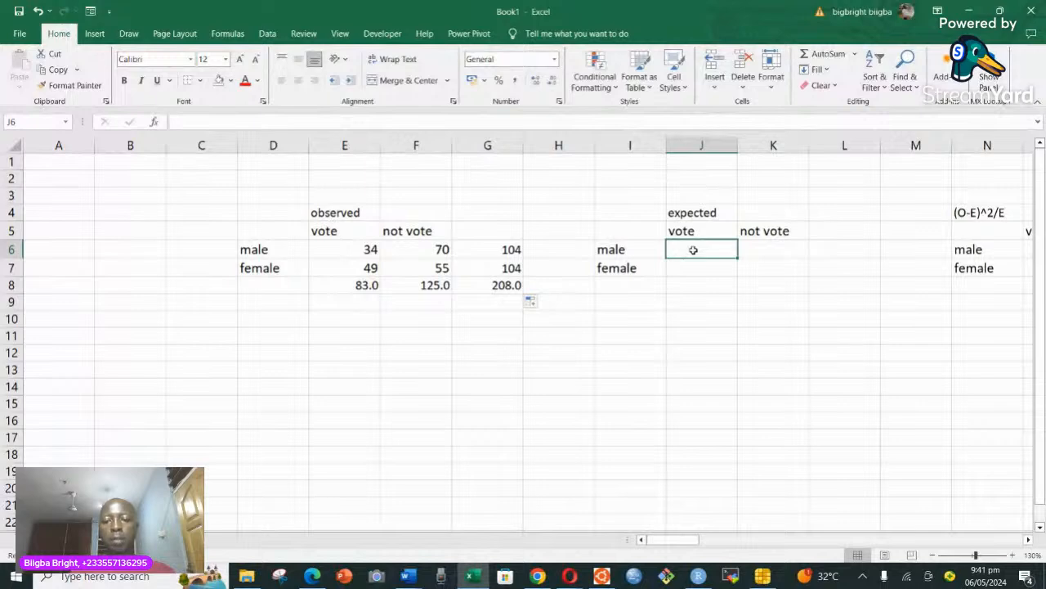
type("=")
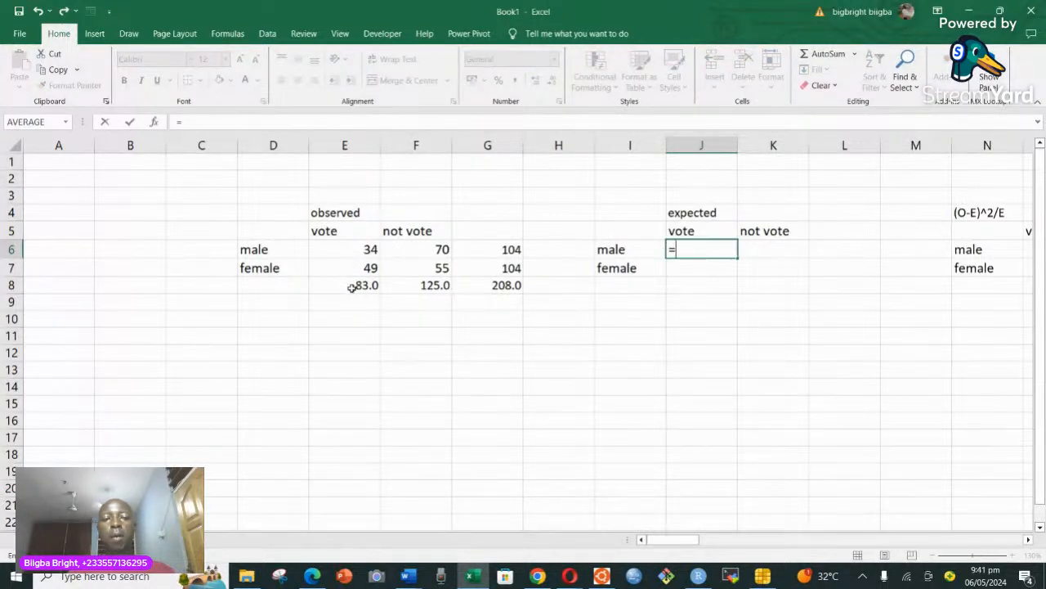
left_click(259, 288)
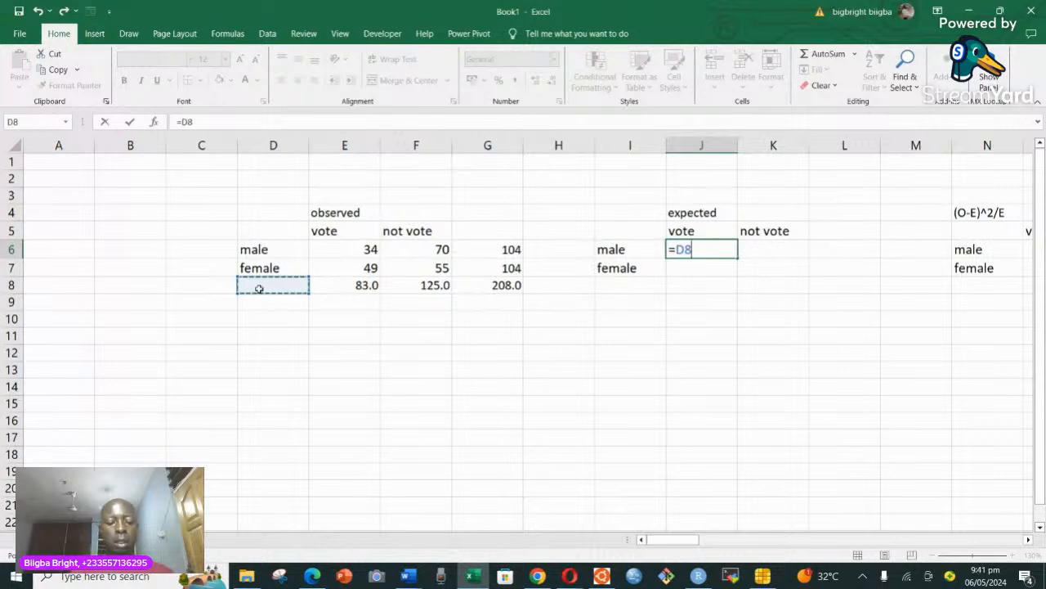
type("to")
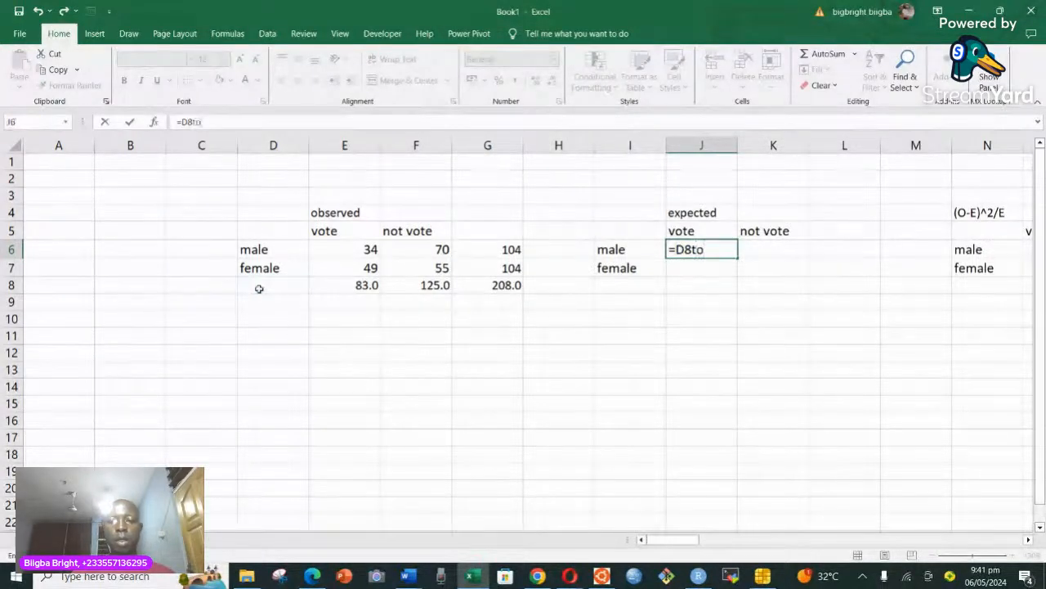
key("BackSpace")
key("BackSpace")
key("BackSpace")
key("BackSpace")
key("BackSpace")
key("Escape")
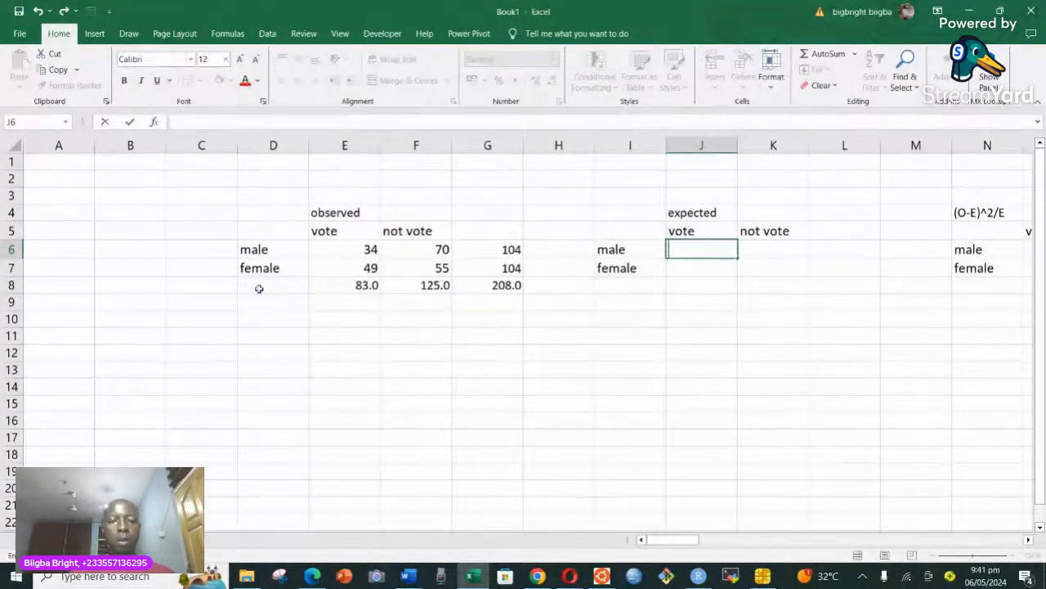
Label the observed table's totals by entering "total" in cell D8 for the row and in G5 for the column.
left_click(275, 284)
type("t")
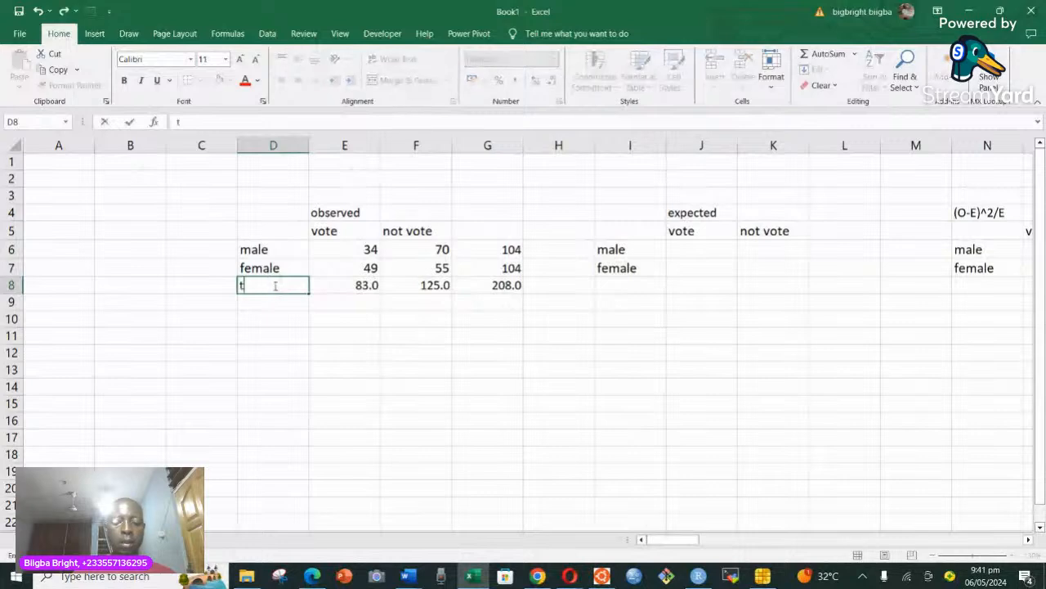
type("otal")
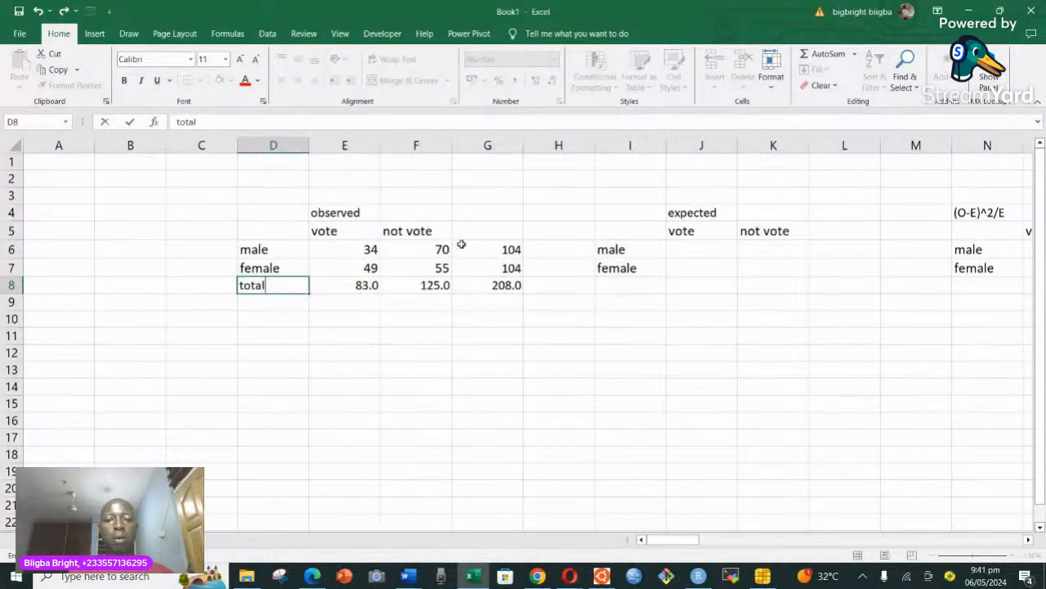
left_click(491, 232)
type("to")
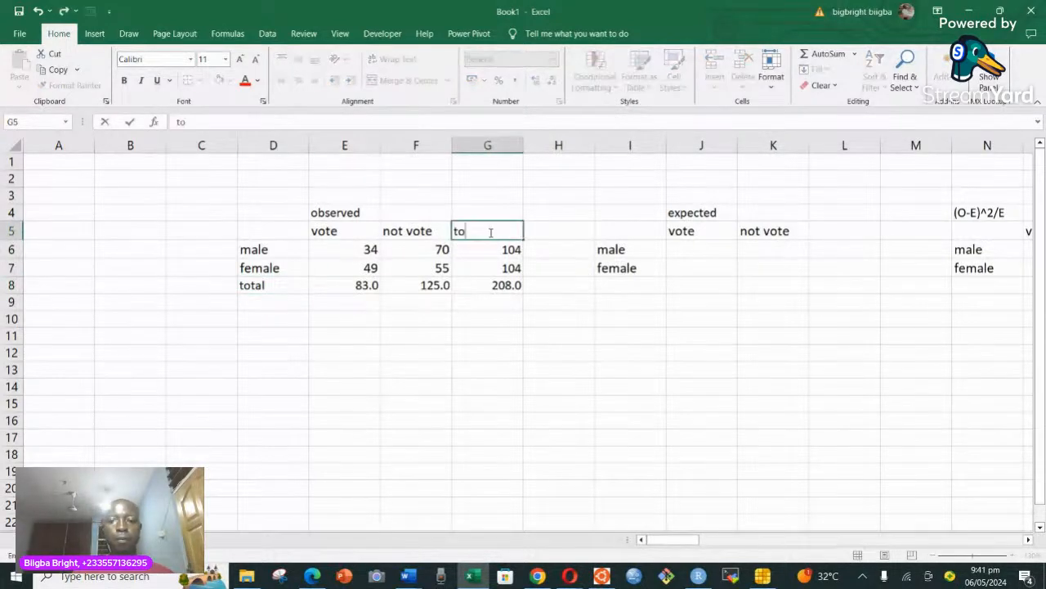
type("tal")
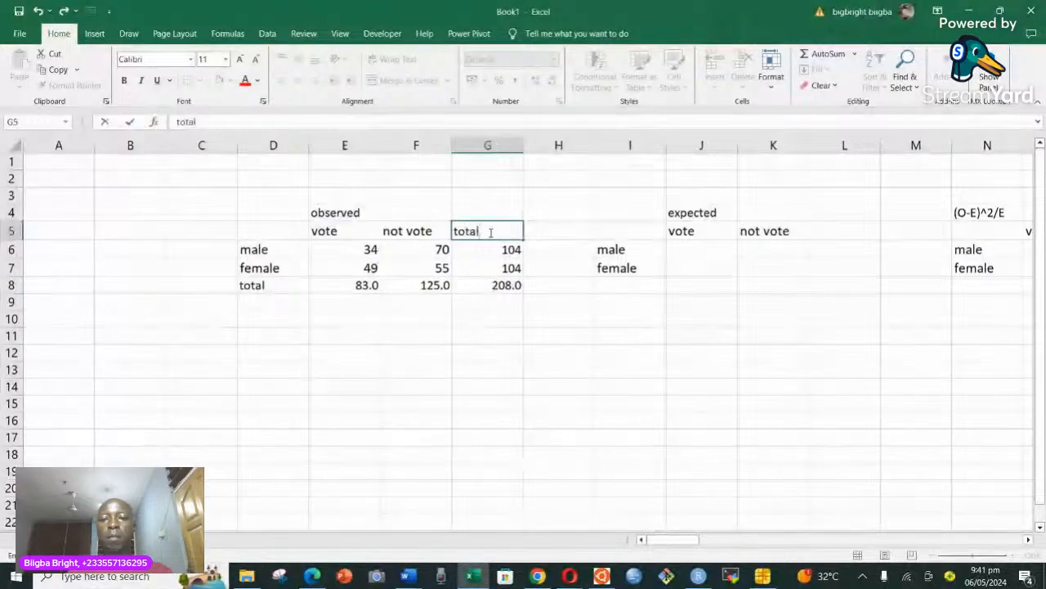
left_click(691, 247)
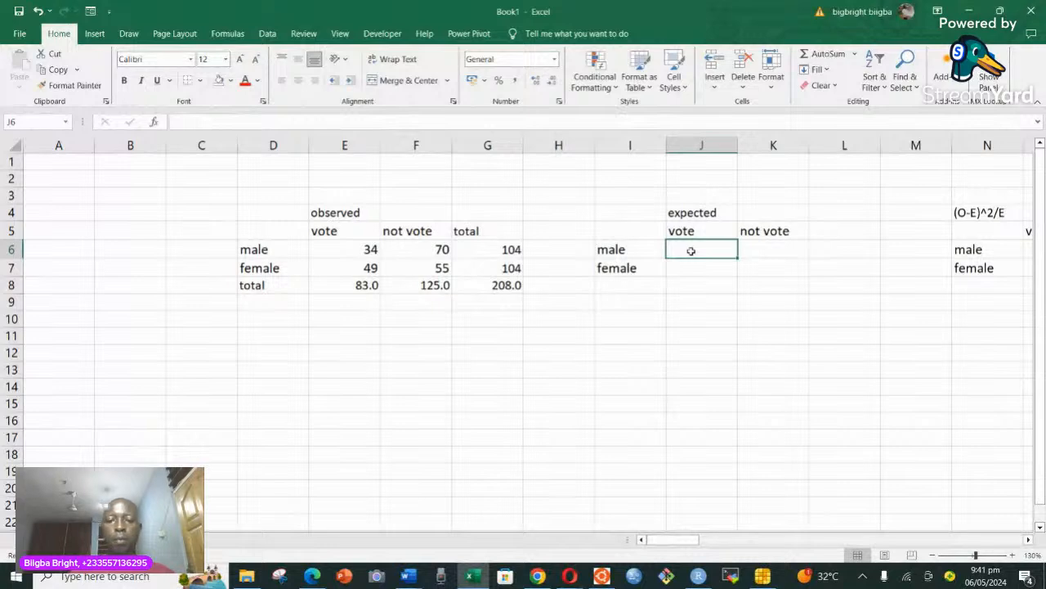
type("=")
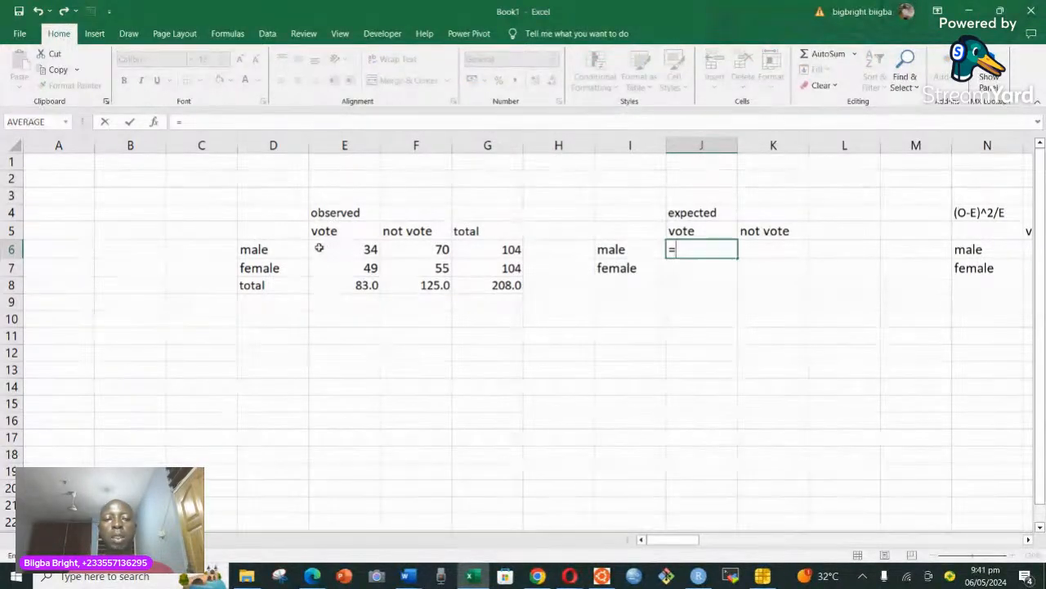
left_click(350, 251)
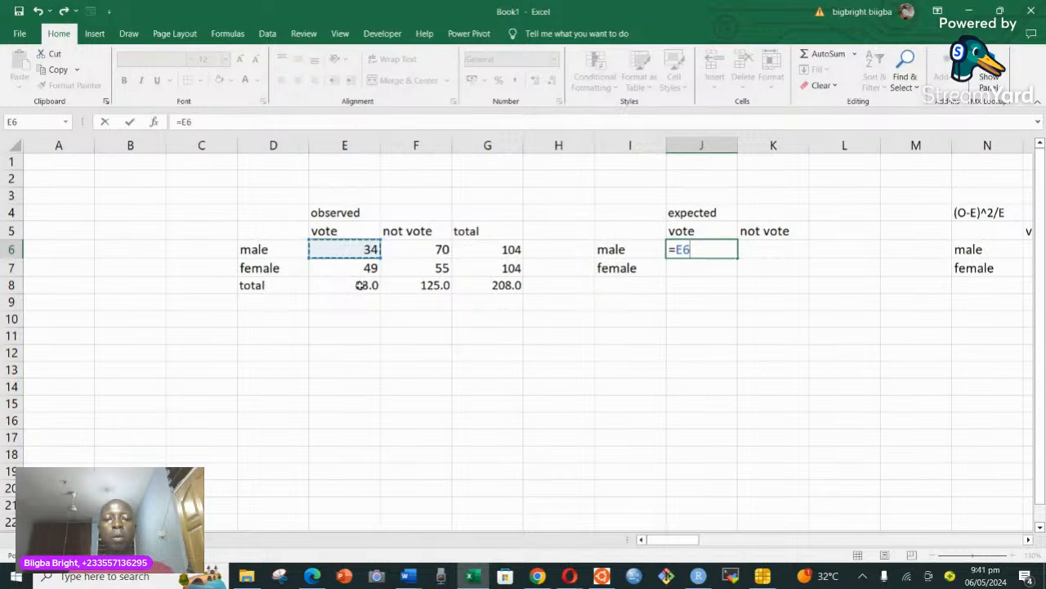
left_click(362, 285)
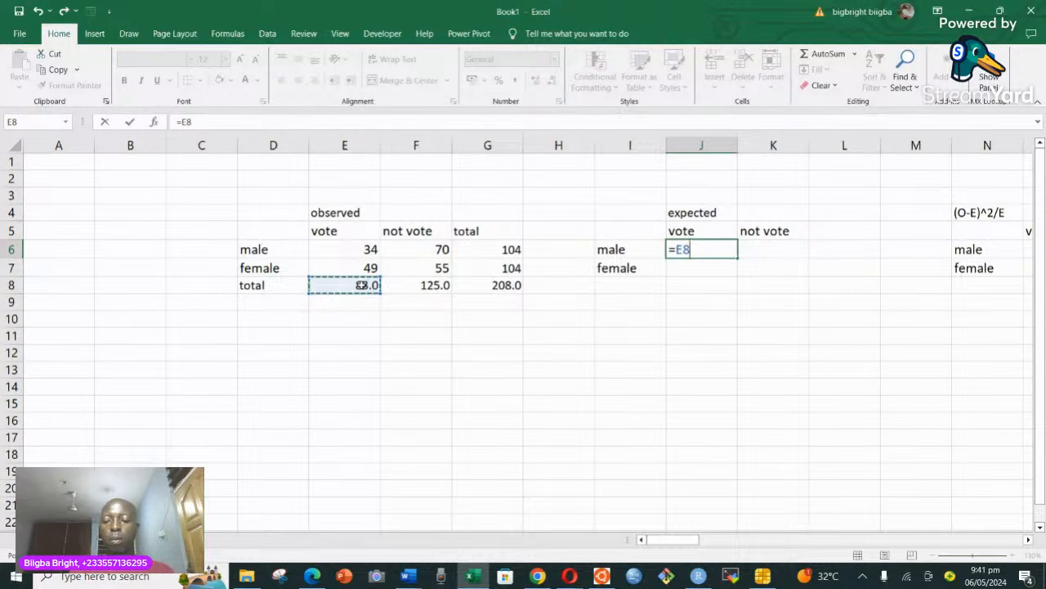
type("*")
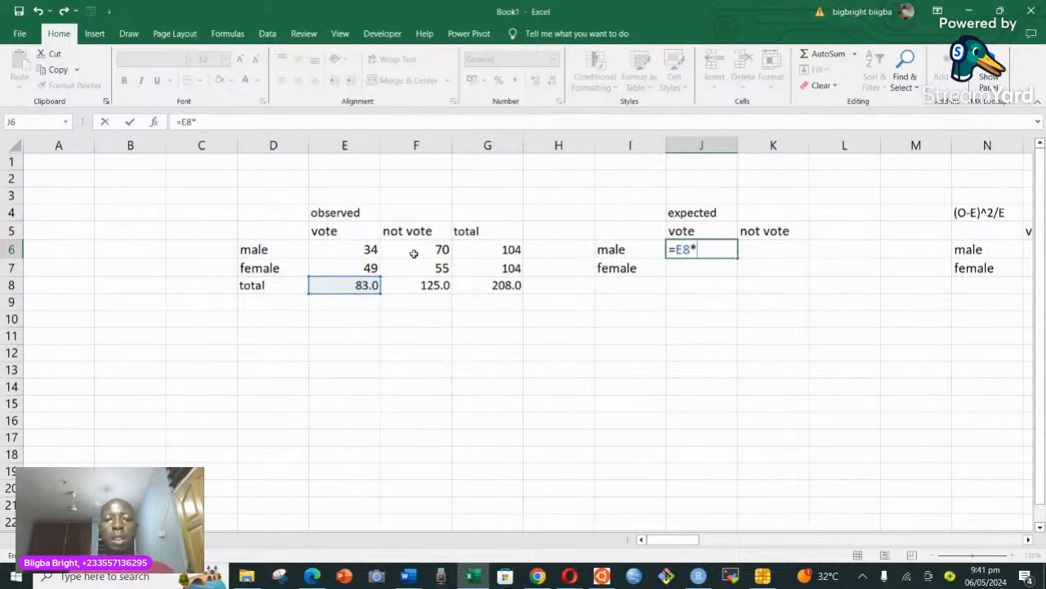
left_click(518, 250)
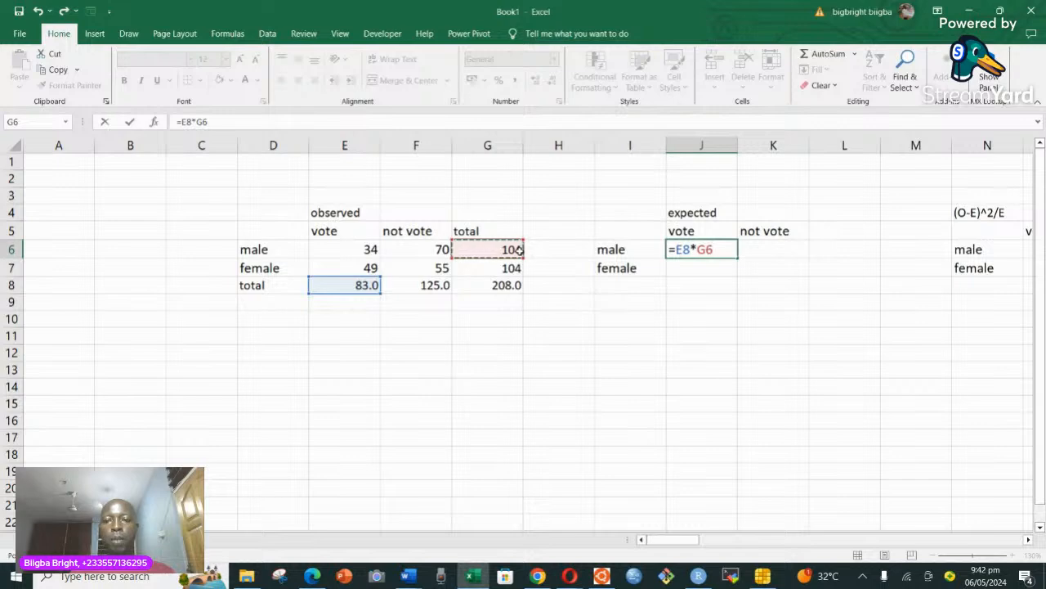
type("/")
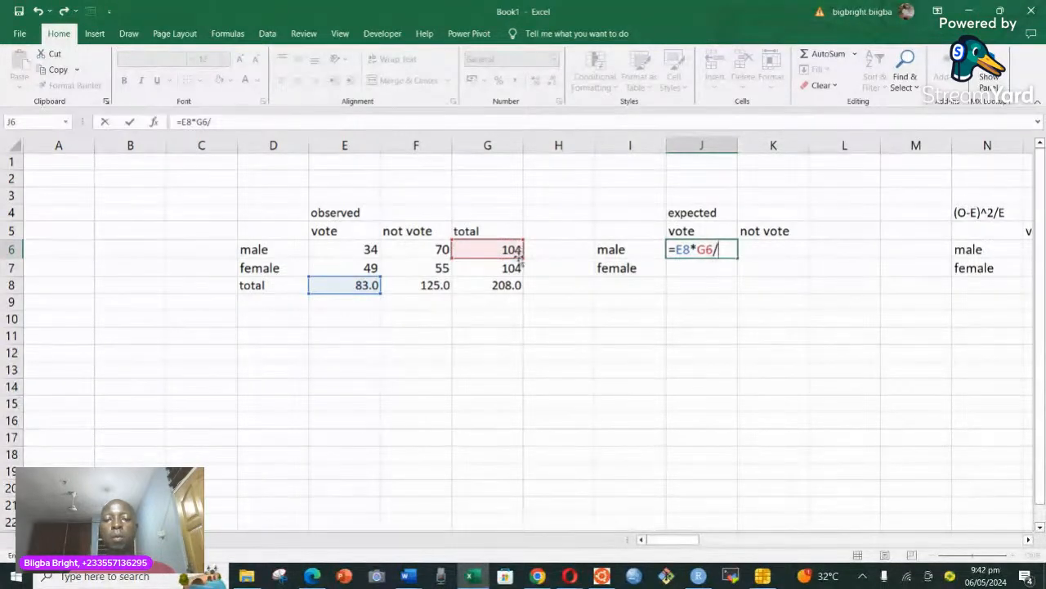
left_click(507, 285)
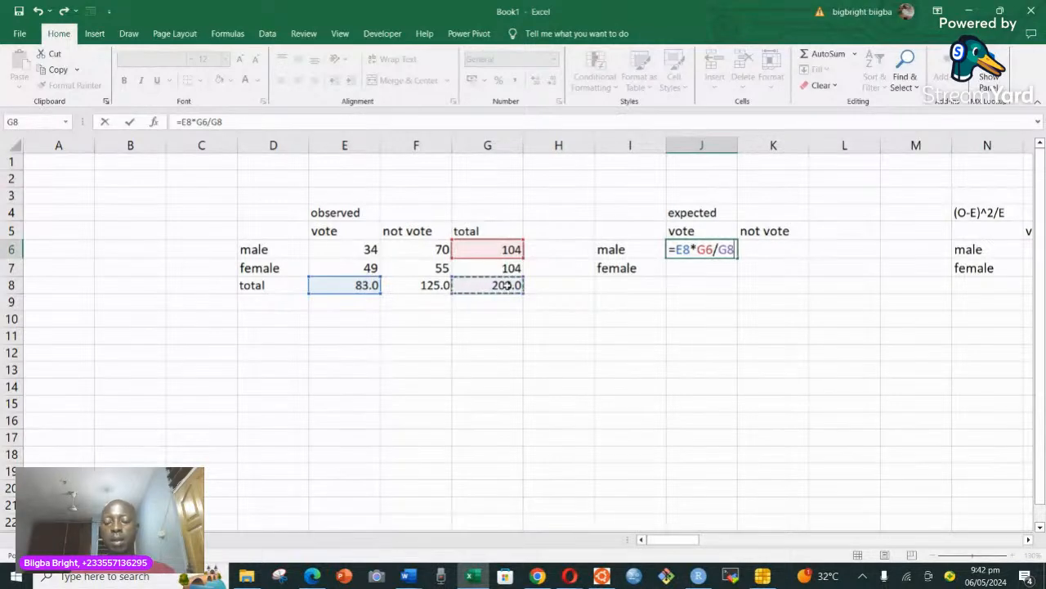
key("BackSpace")
key("BackSpace")
key("BackSpace")
key("BackSpace")
key("BackSpace")
key("BackSpace")
key("BackSpace")
key("BackSpace")
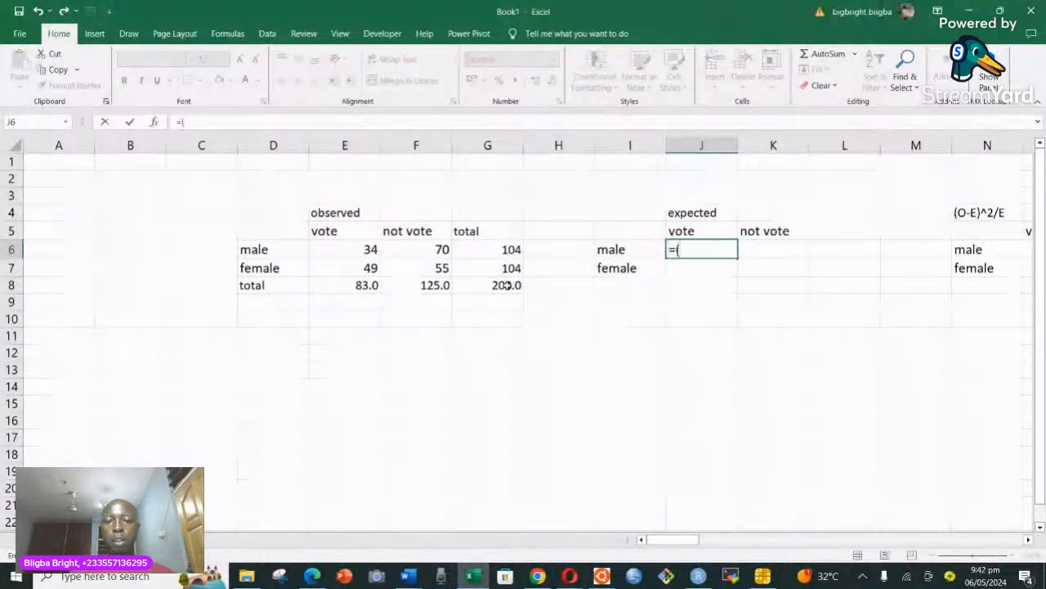
Calculate the expected male vote count in cell J6 with the formula =(E8*G6)/G8.
type("(")
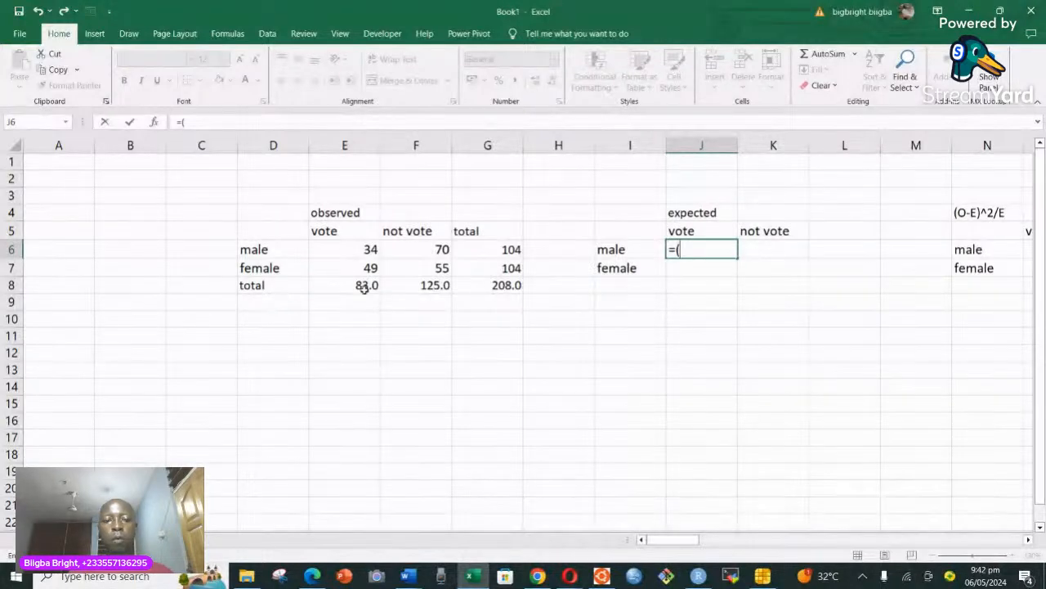
left_click(364, 287)
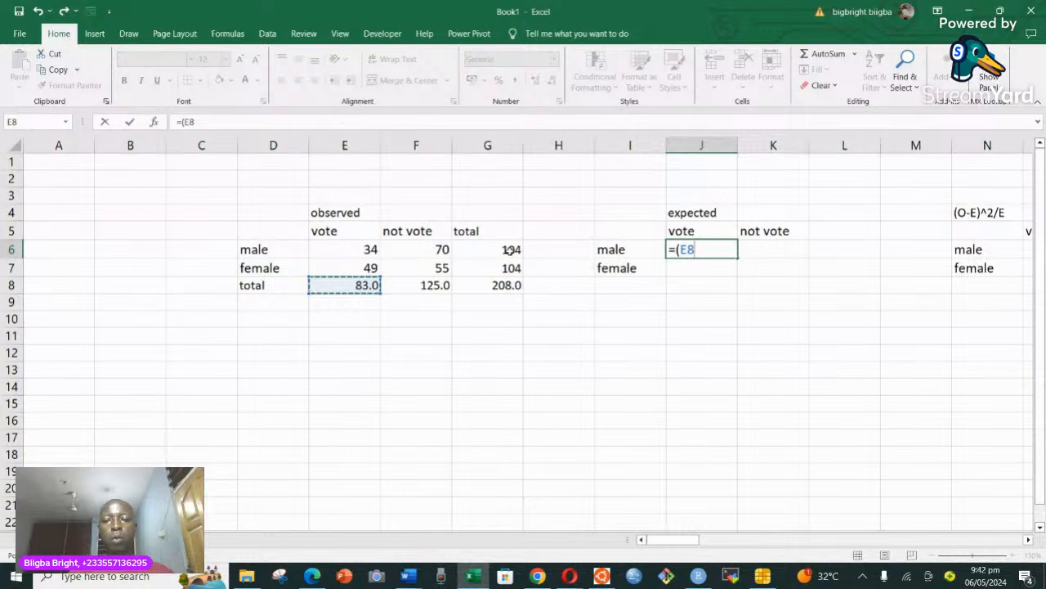
type("*")
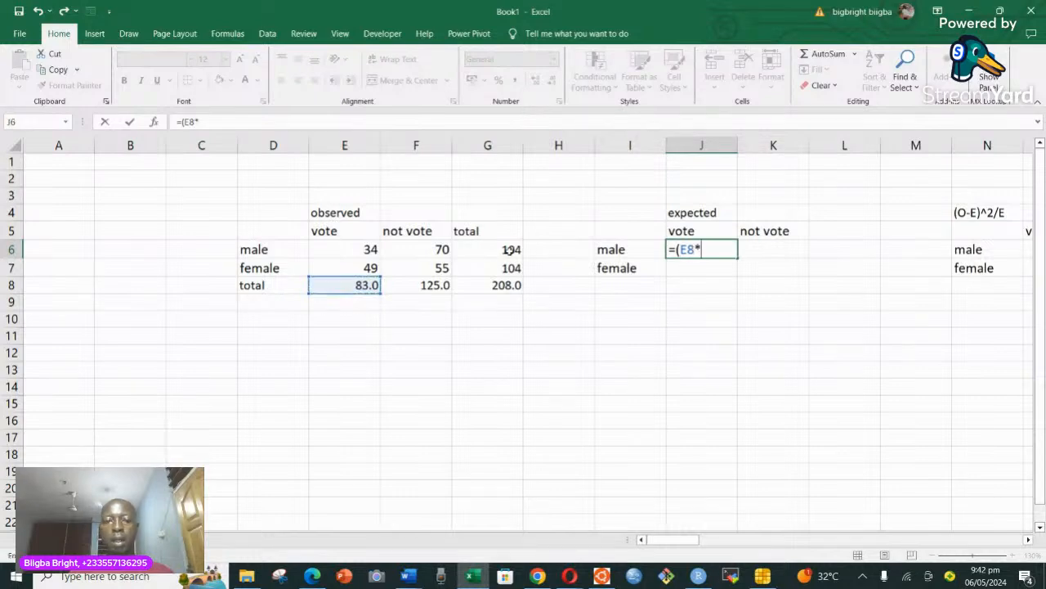
left_click(513, 249)
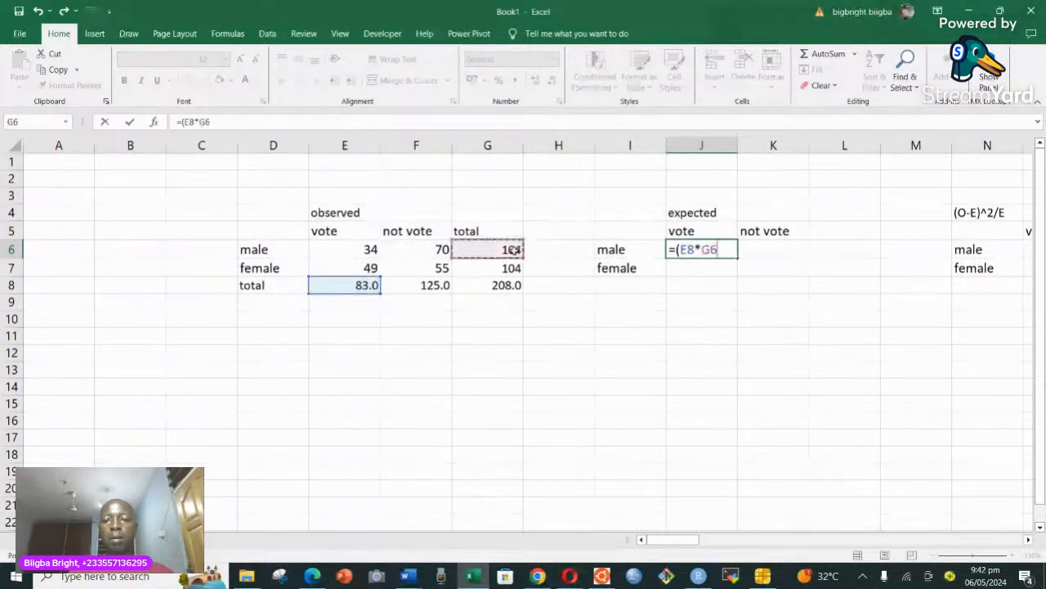
type(")")
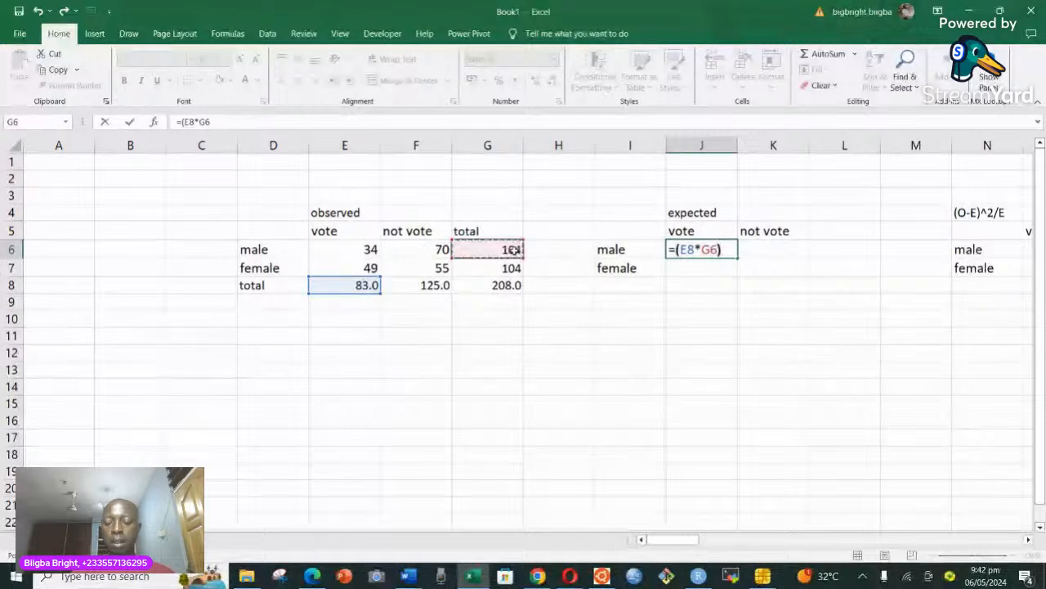
type("/")
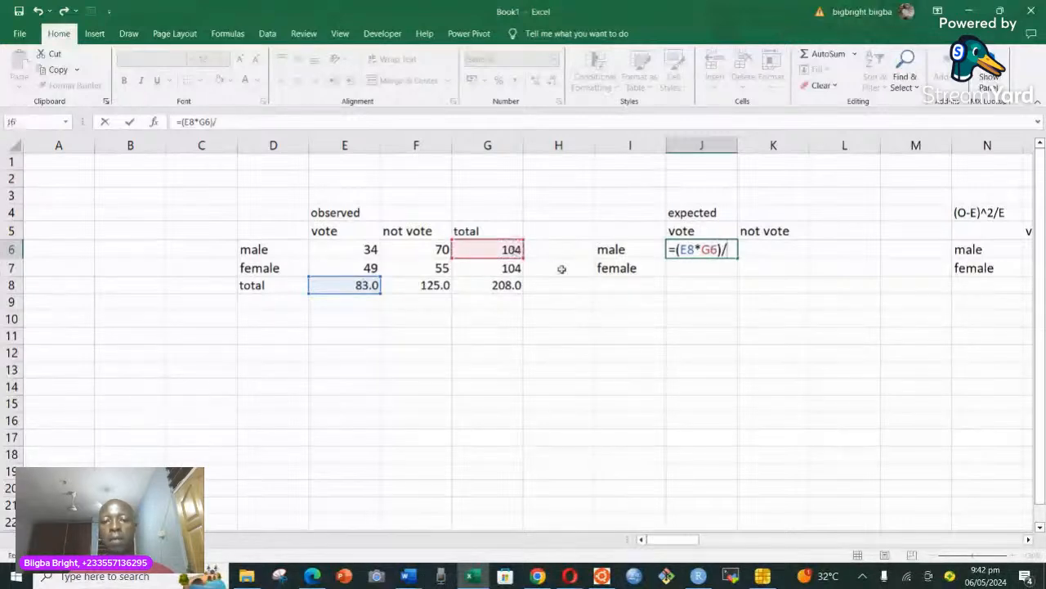
left_click(514, 284)
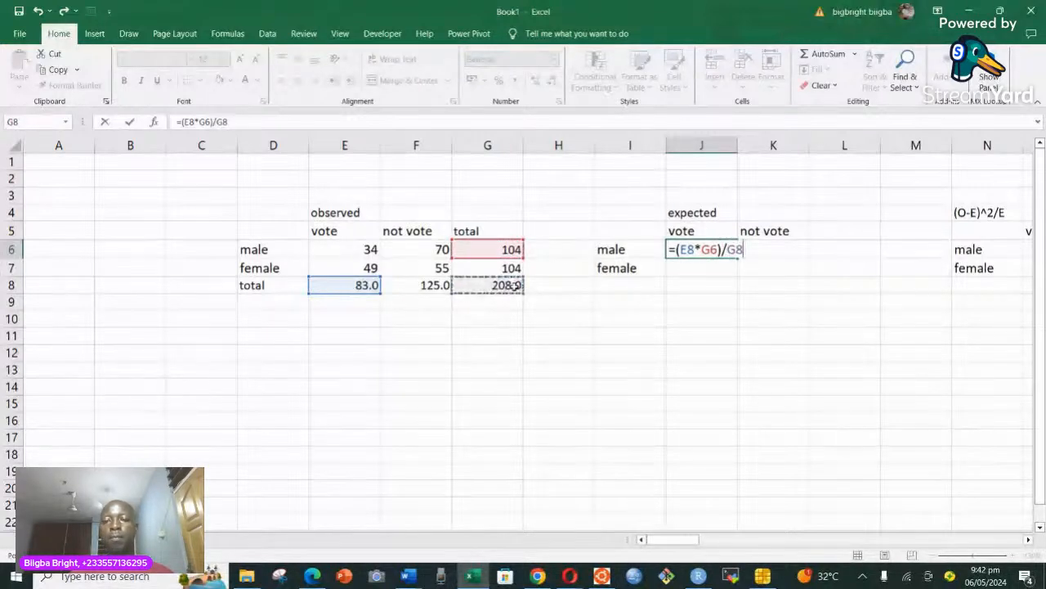
key("Return")
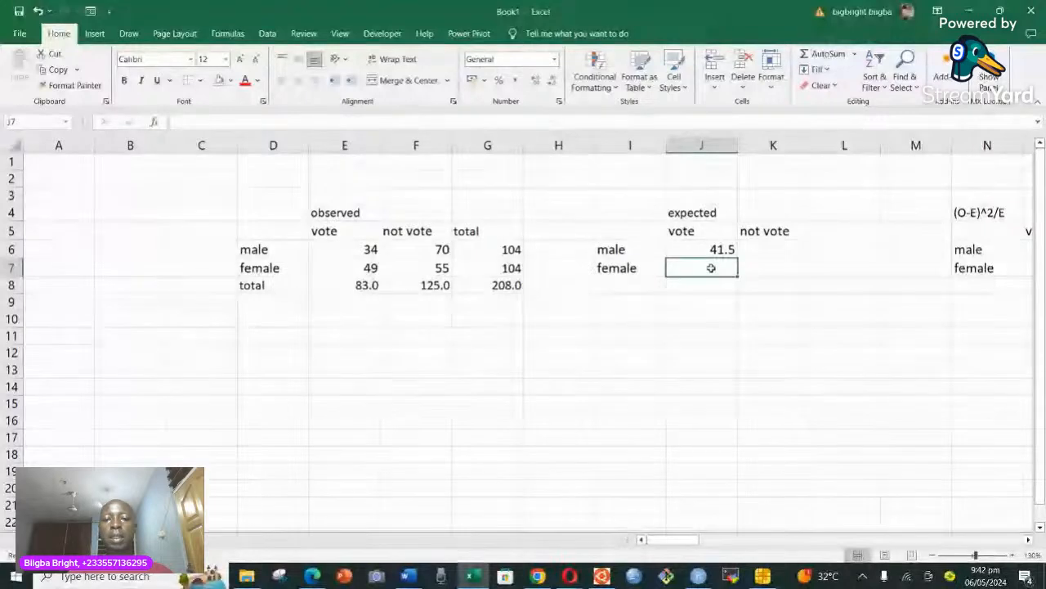
Calculate the expected female vote count in cell J7 with the formula =(E8*G7)/G8.
left_click(366, 269)
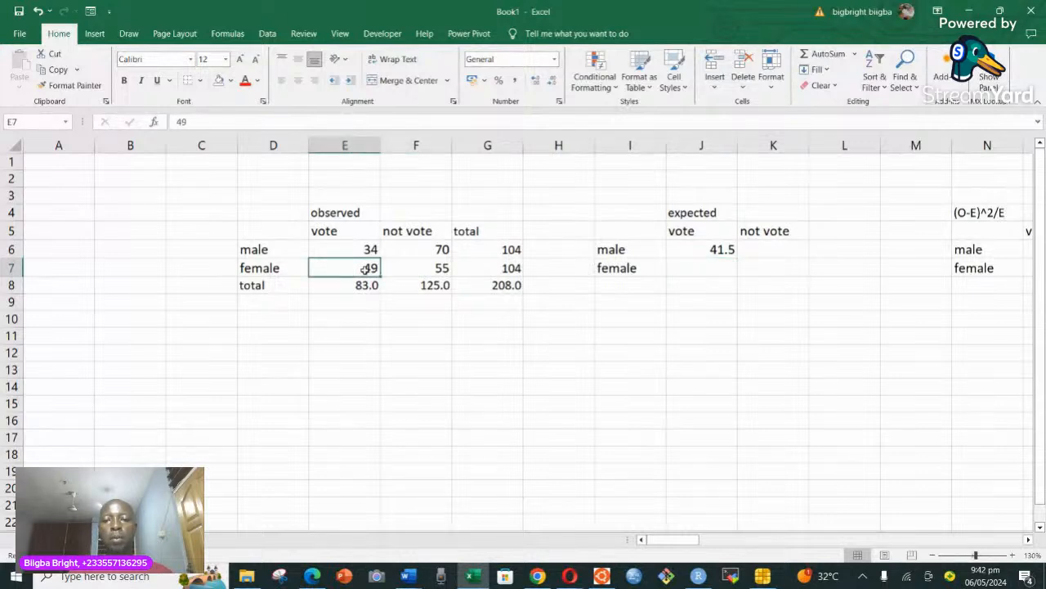
left_click(716, 268)
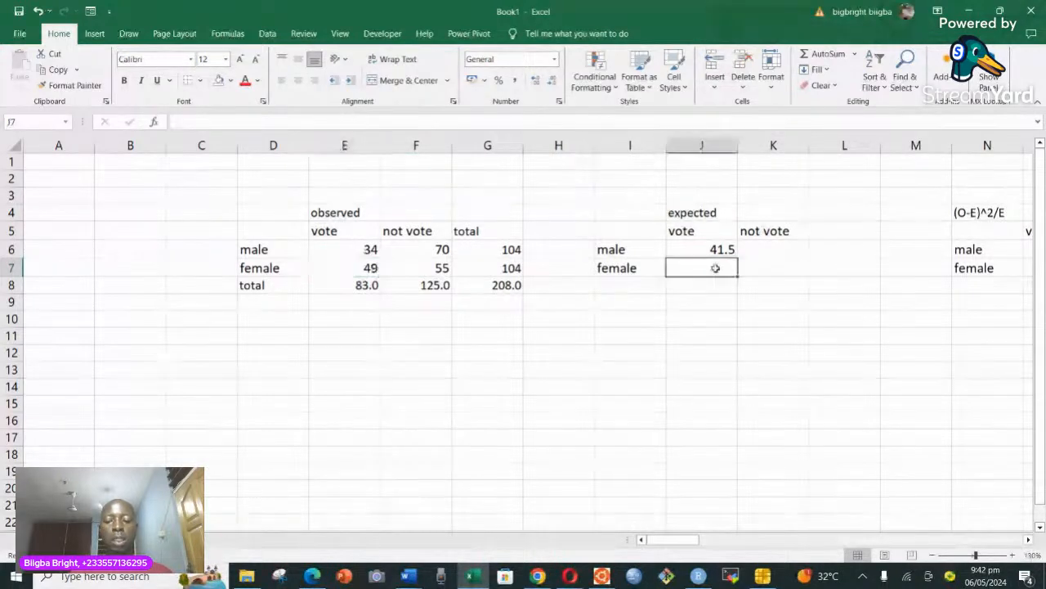
type("=")
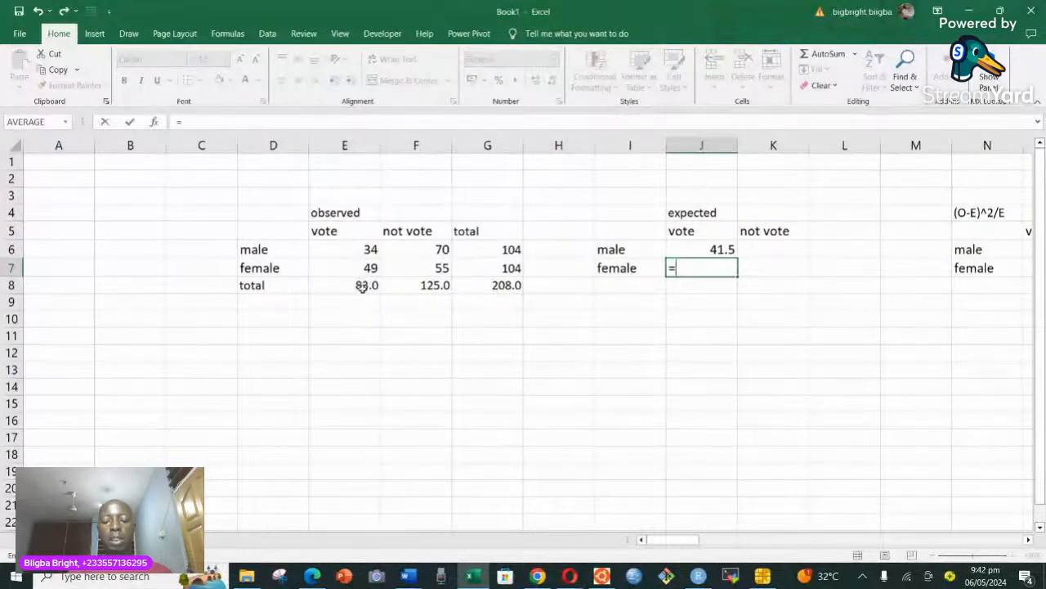
type("(")
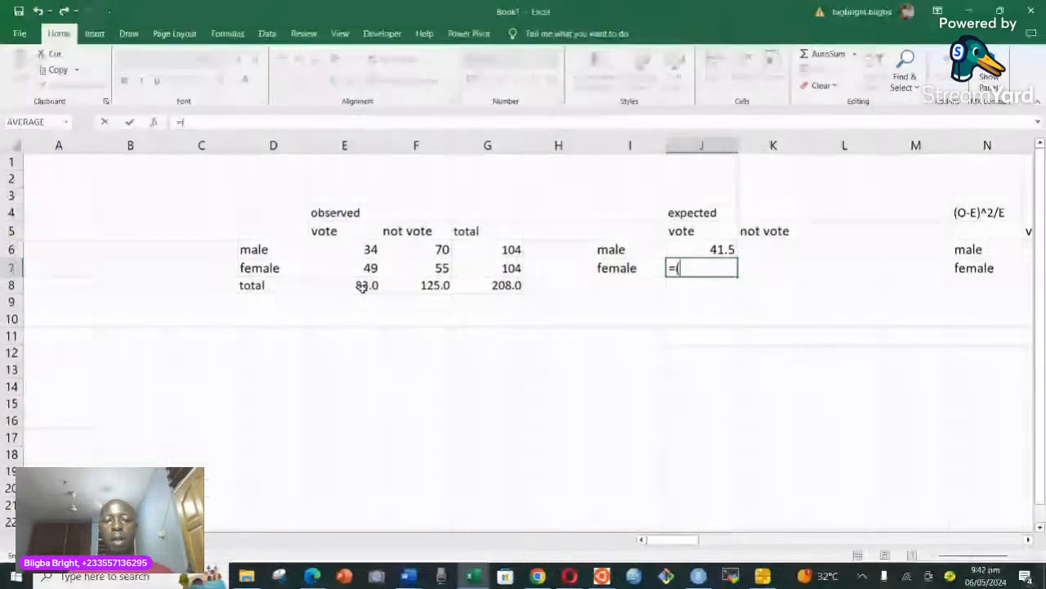
left_click(363, 286)
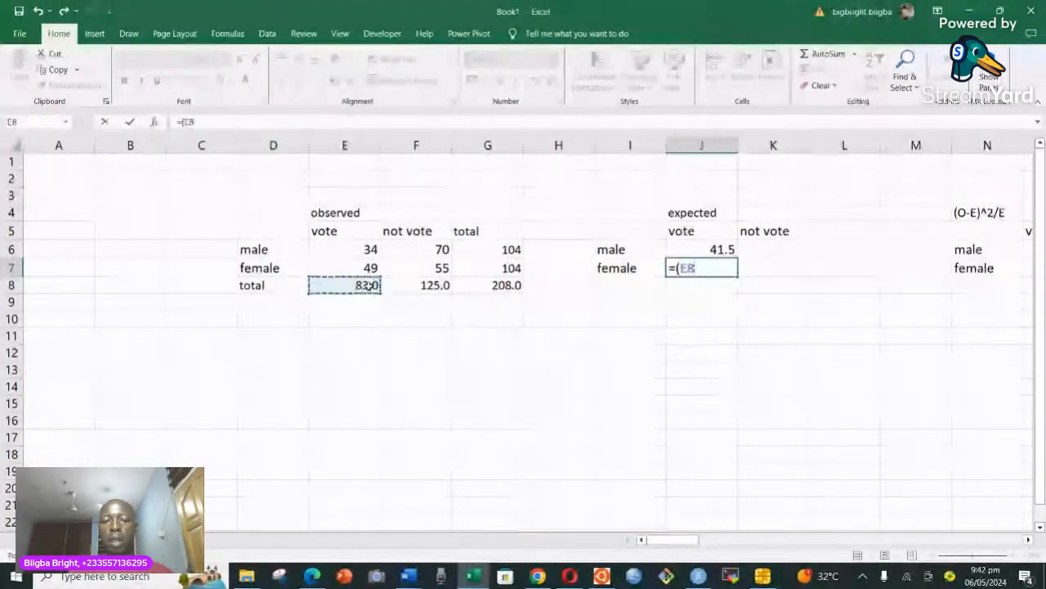
type("*")
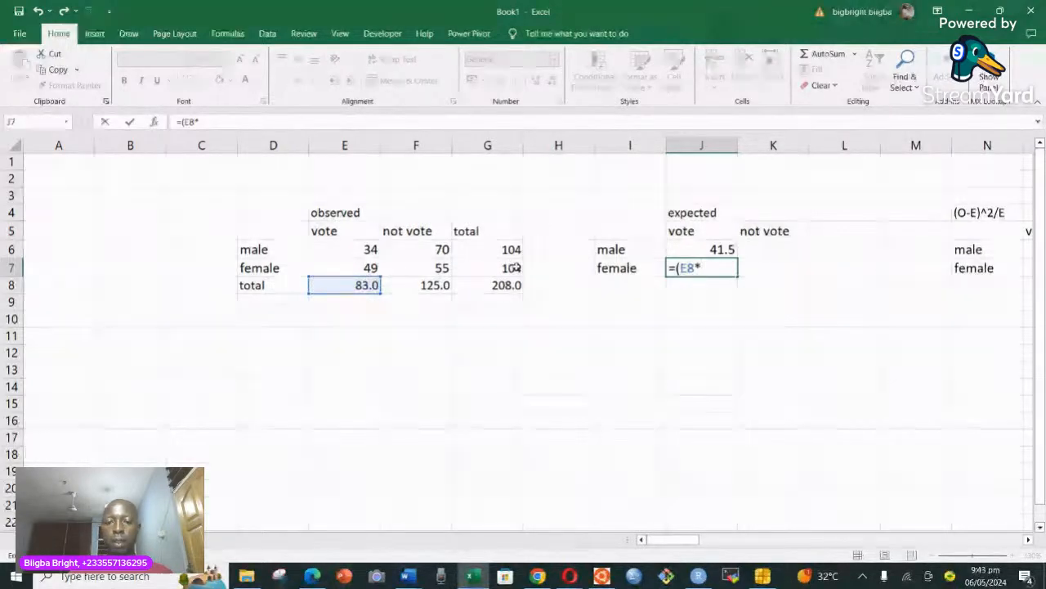
left_click(518, 270)
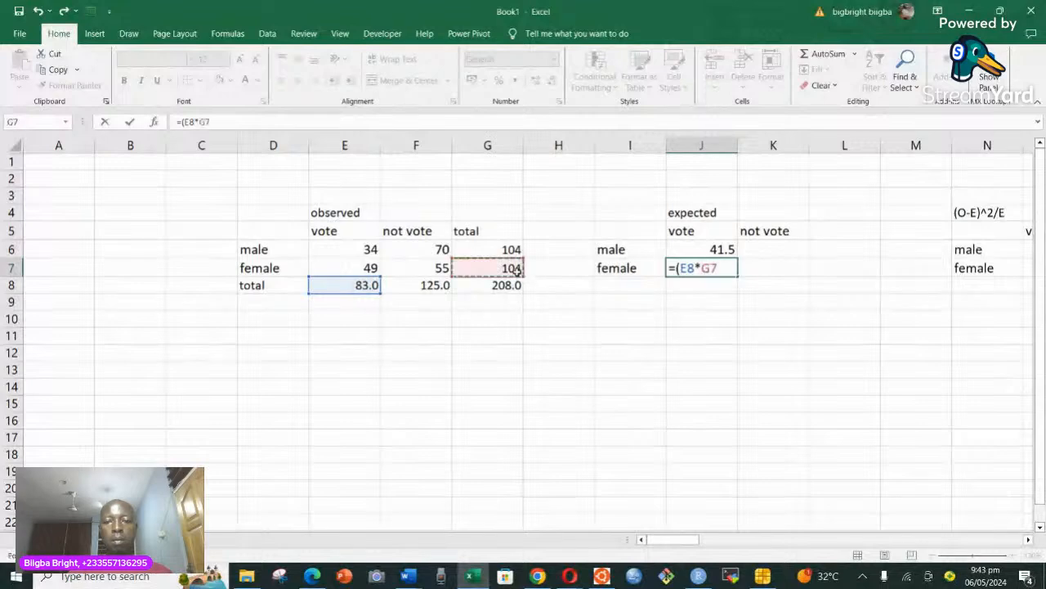
type(")")
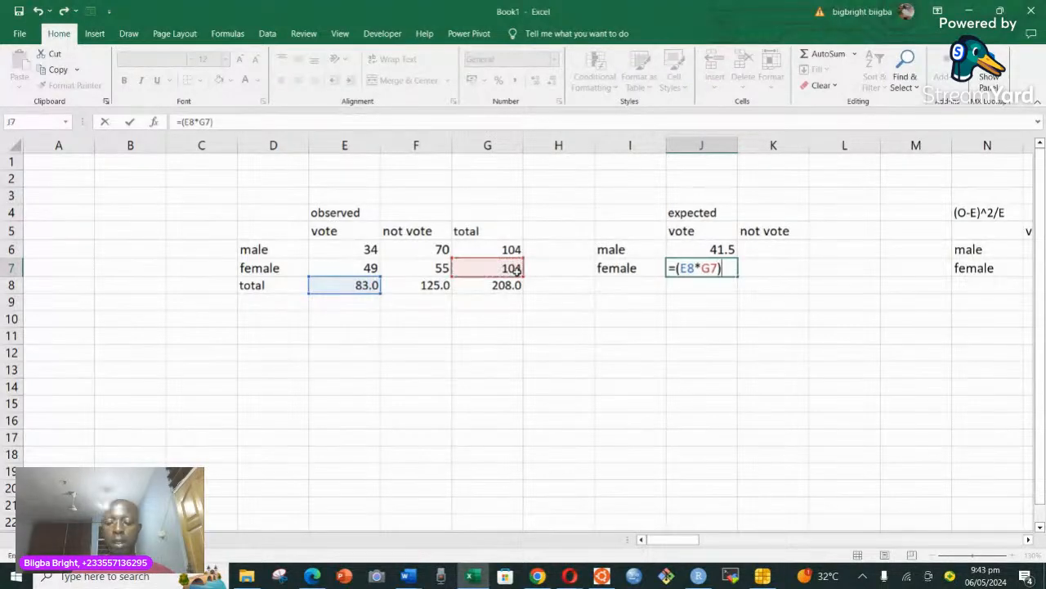
type("/")
left_click(507, 285)
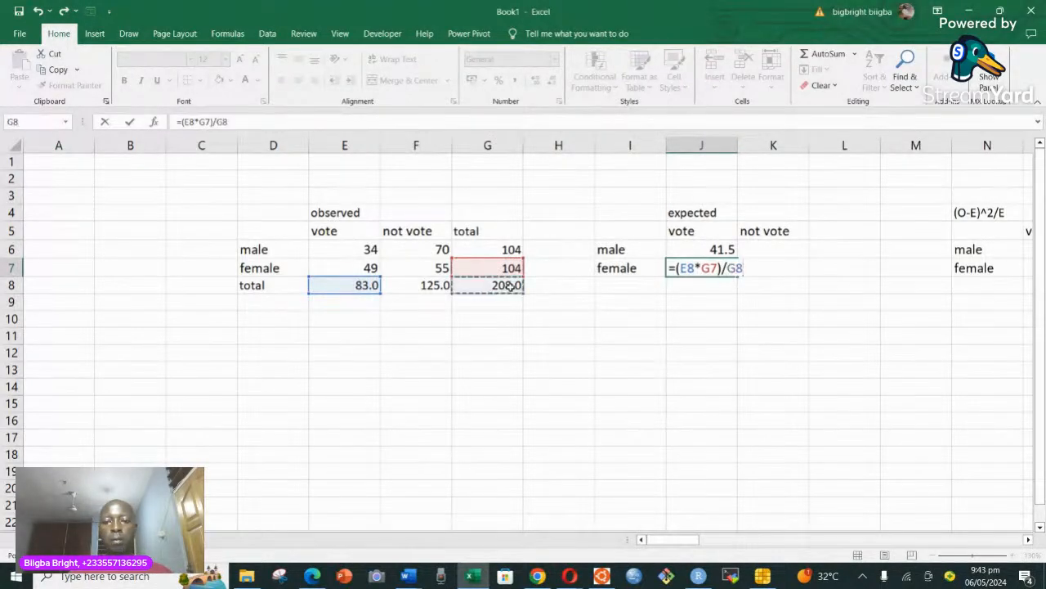
key("Return")
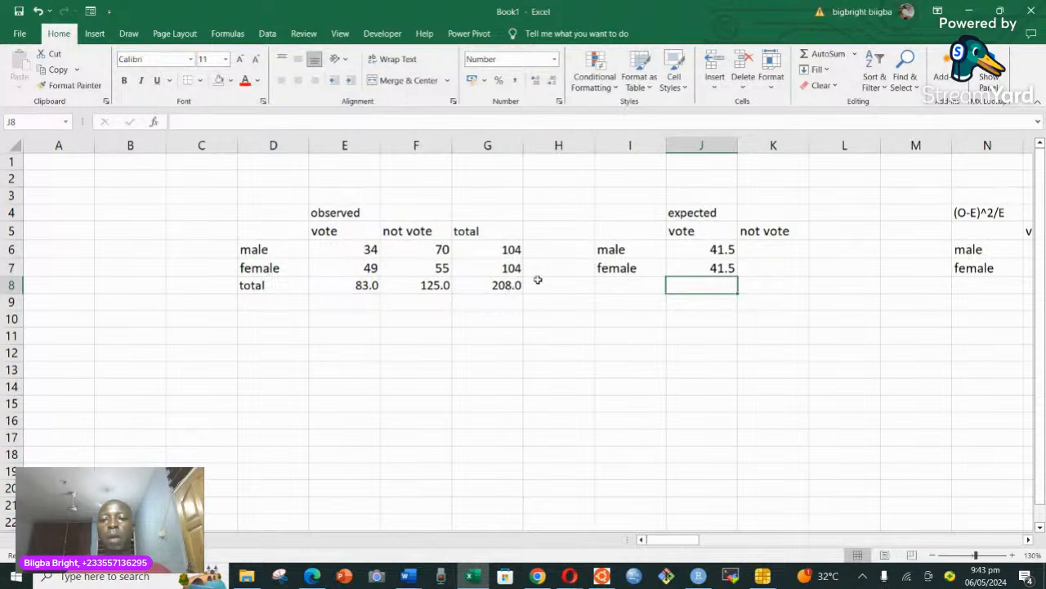
Calculate the expected male not-vote count in cell K6 with the formula =(F8*G6)/G8.
left_click(768, 248)
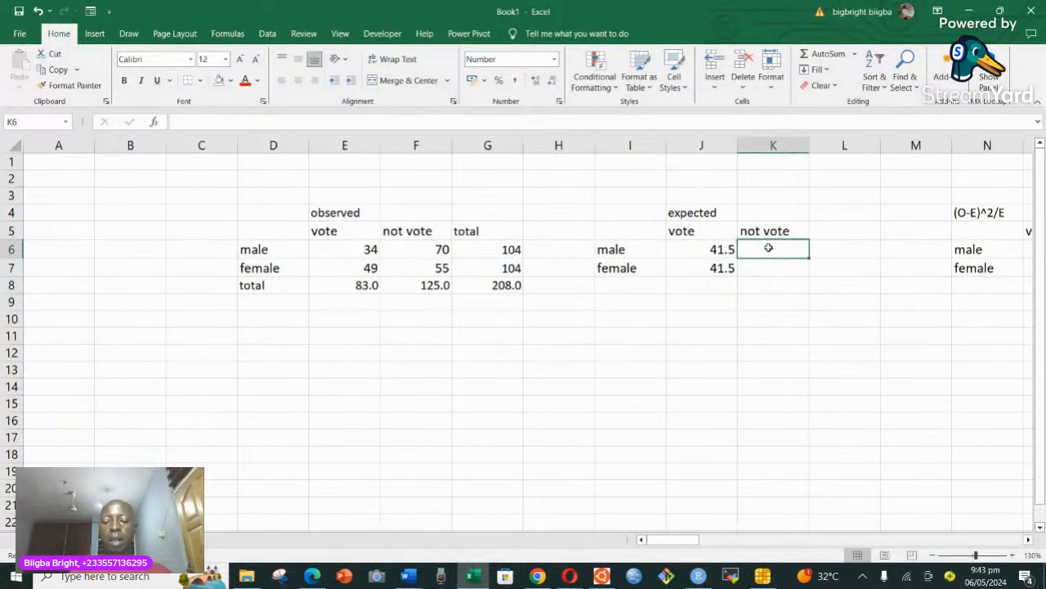
type("=")
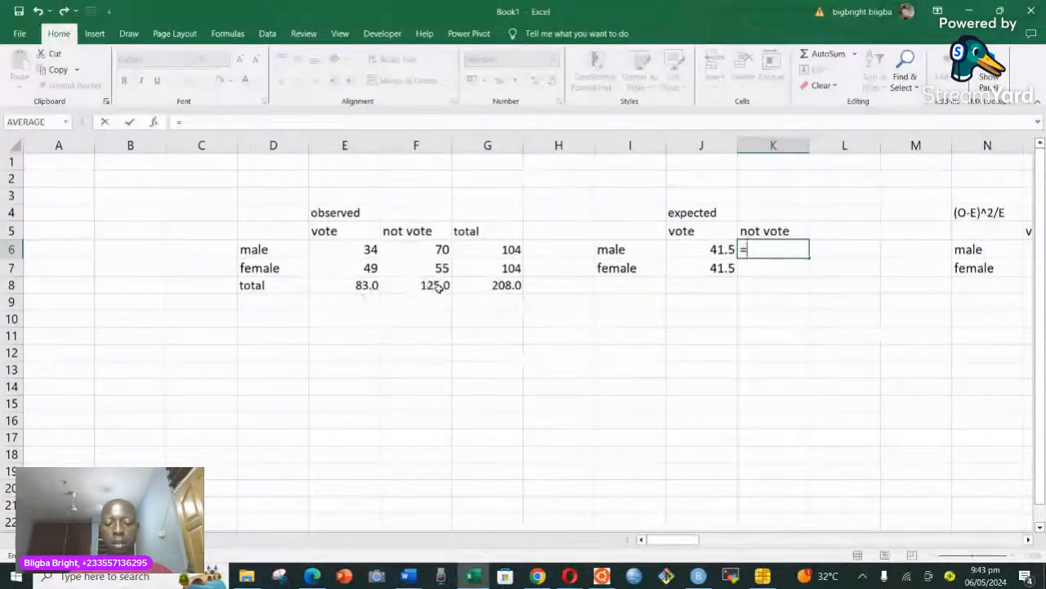
type("(")
left_click(439, 285)
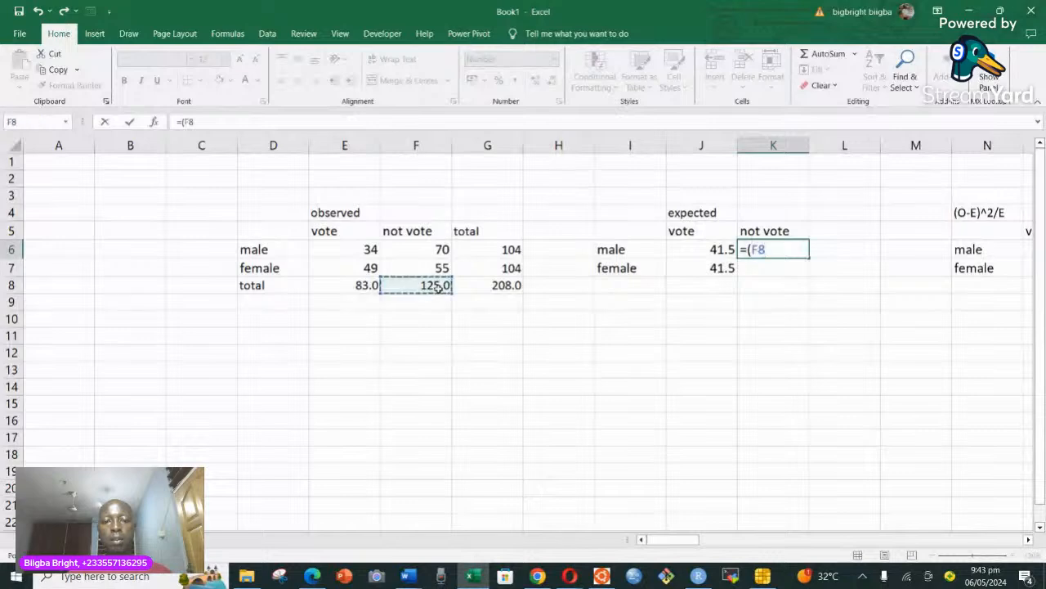
type("*")
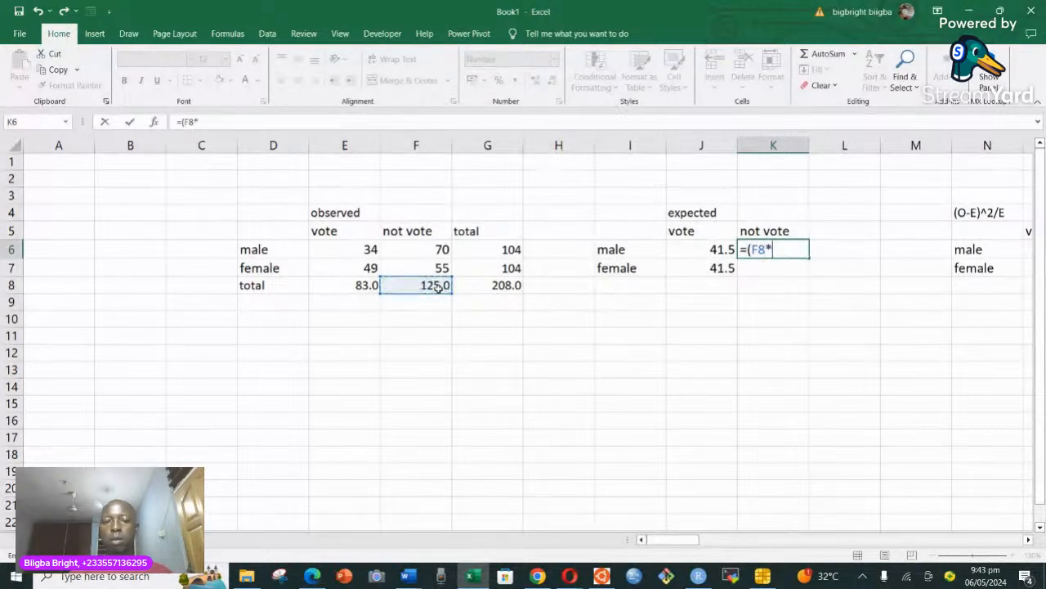
left_click(510, 249)
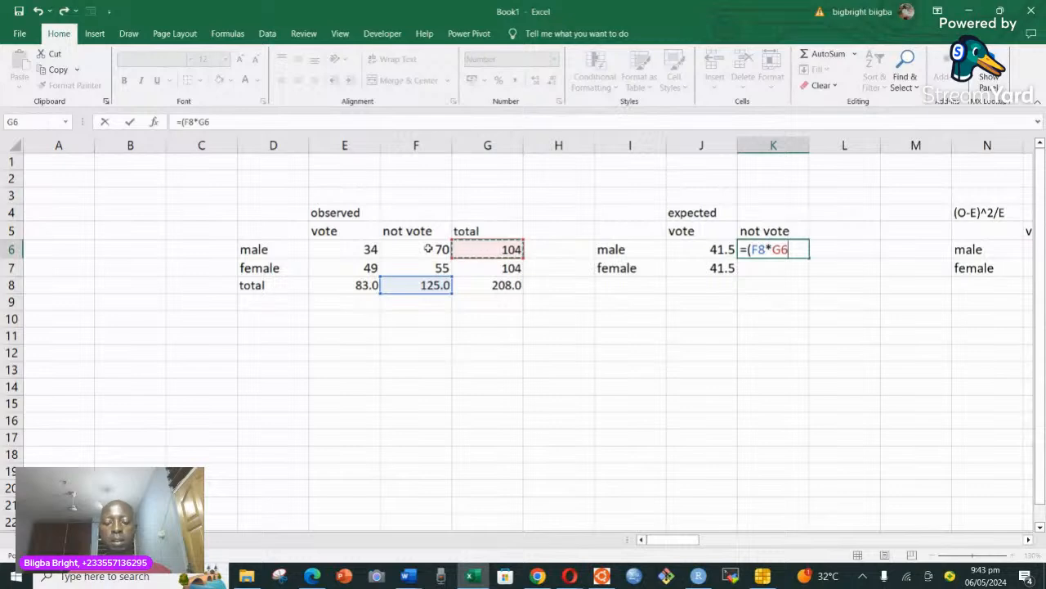
type(")/")
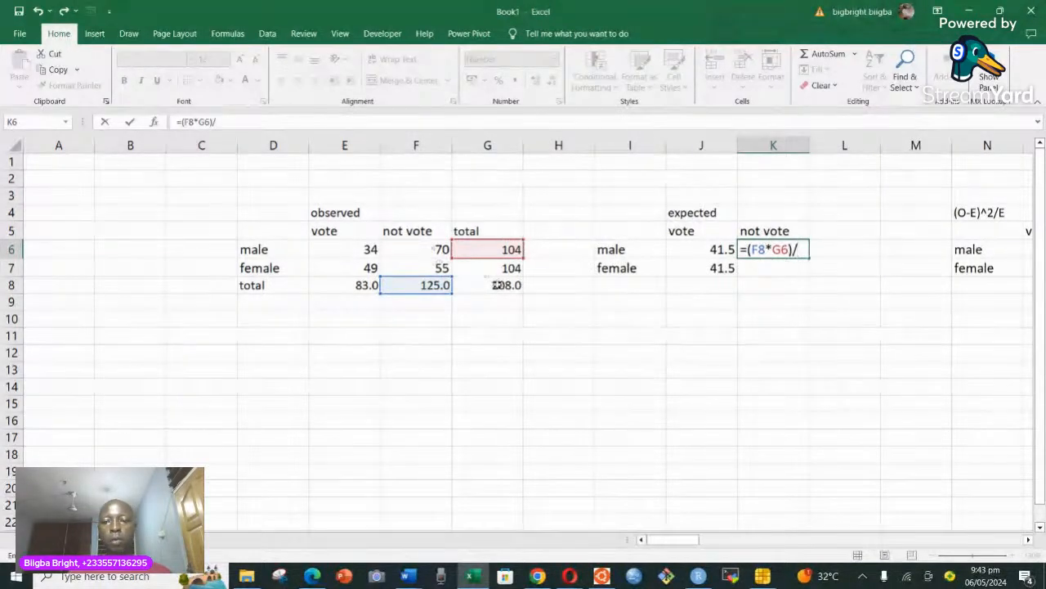
left_click(497, 284)
key("Return")
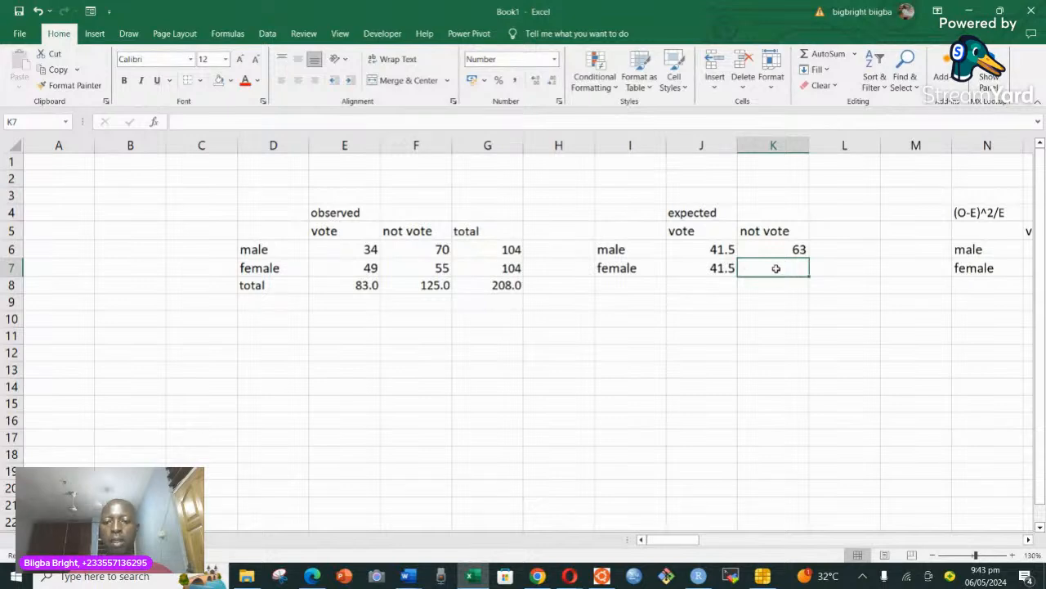
Calculate the expected female not-vote count in cell K7 with the formula =(F8*G7)/G8.
type("=")
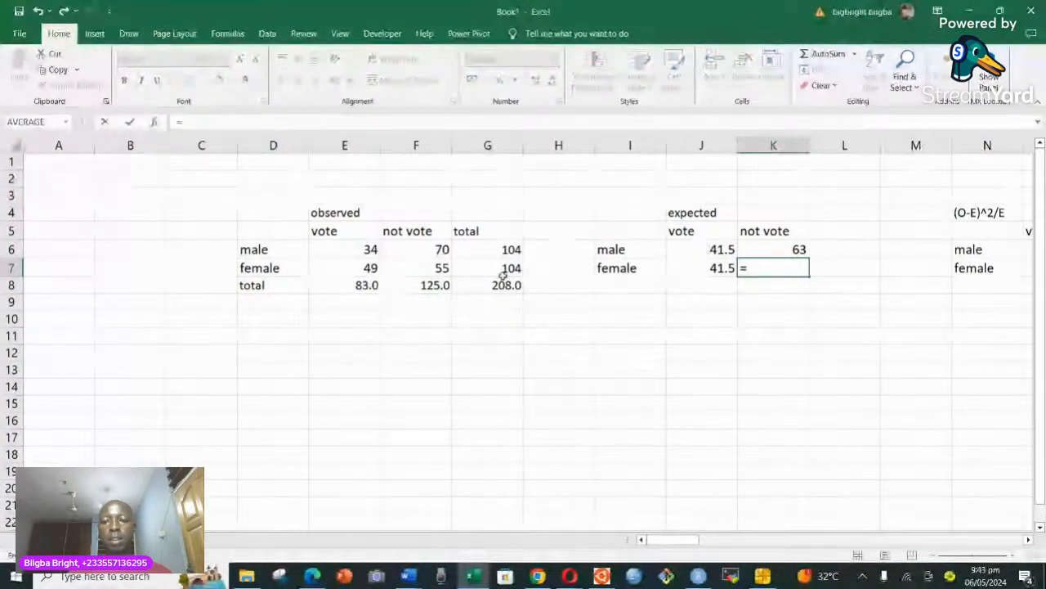
left_click(437, 285)
key("BackSpace")
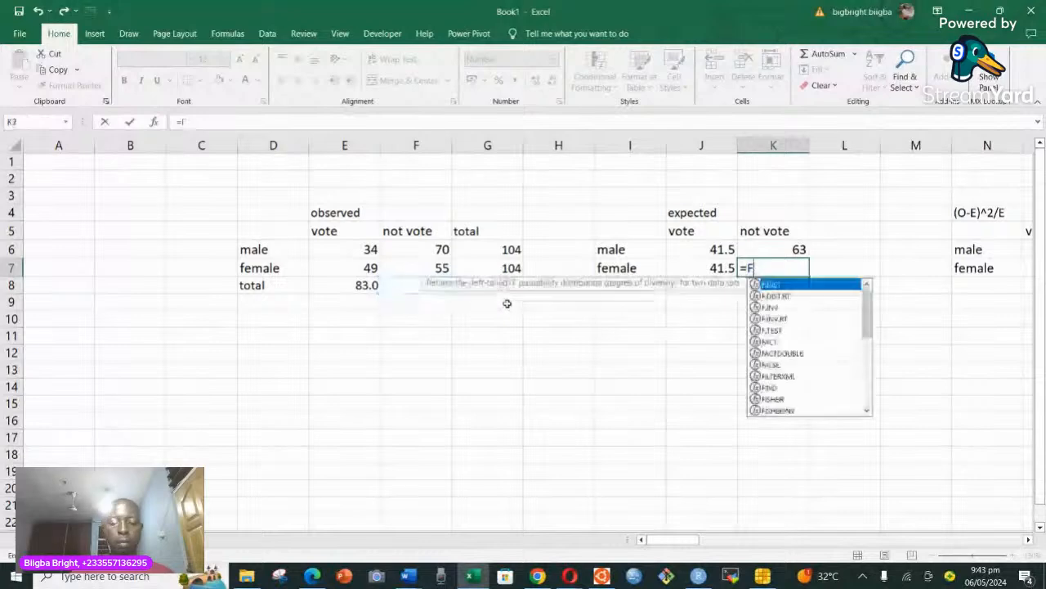
key("BackSpace")
type("(")
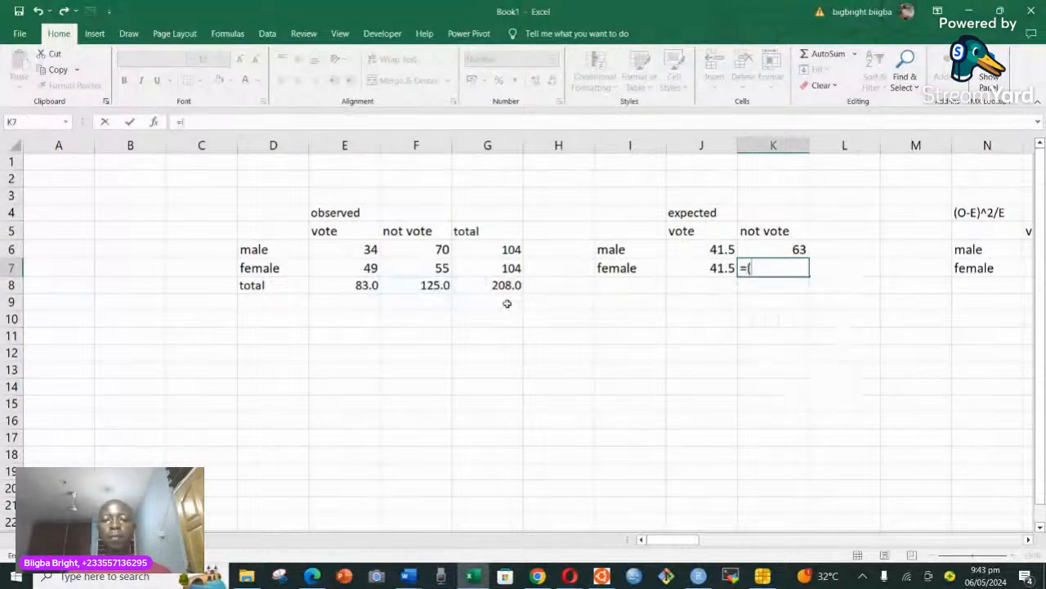
left_click(437, 284)
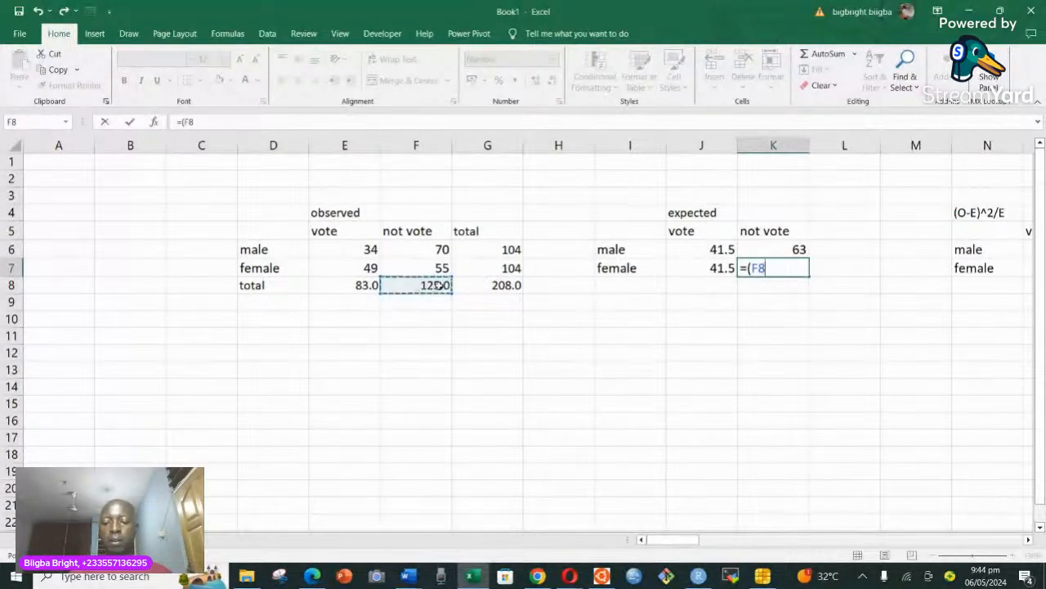
type("*")
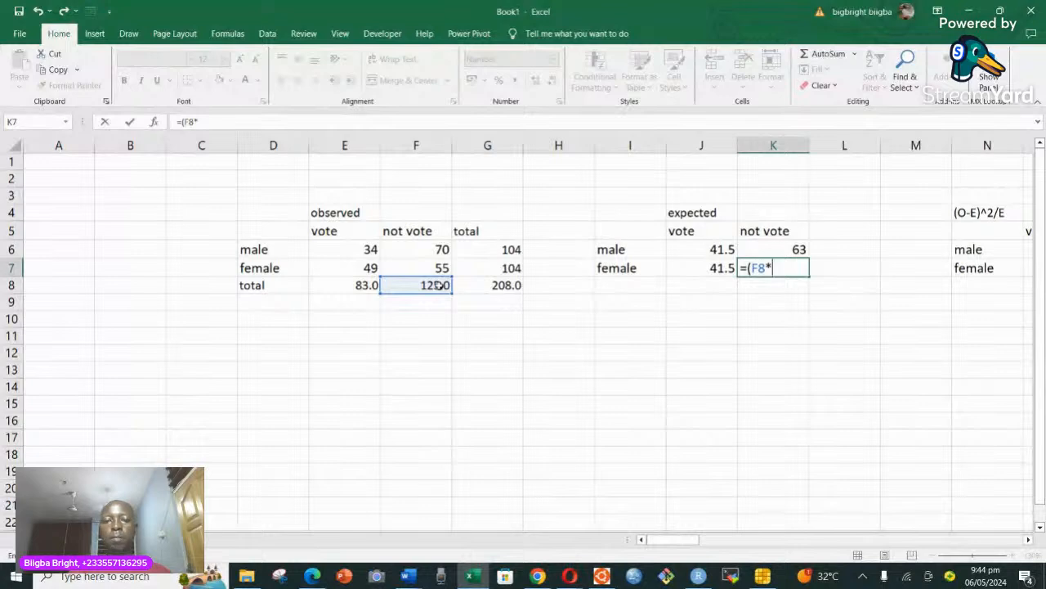
left_click(509, 268)
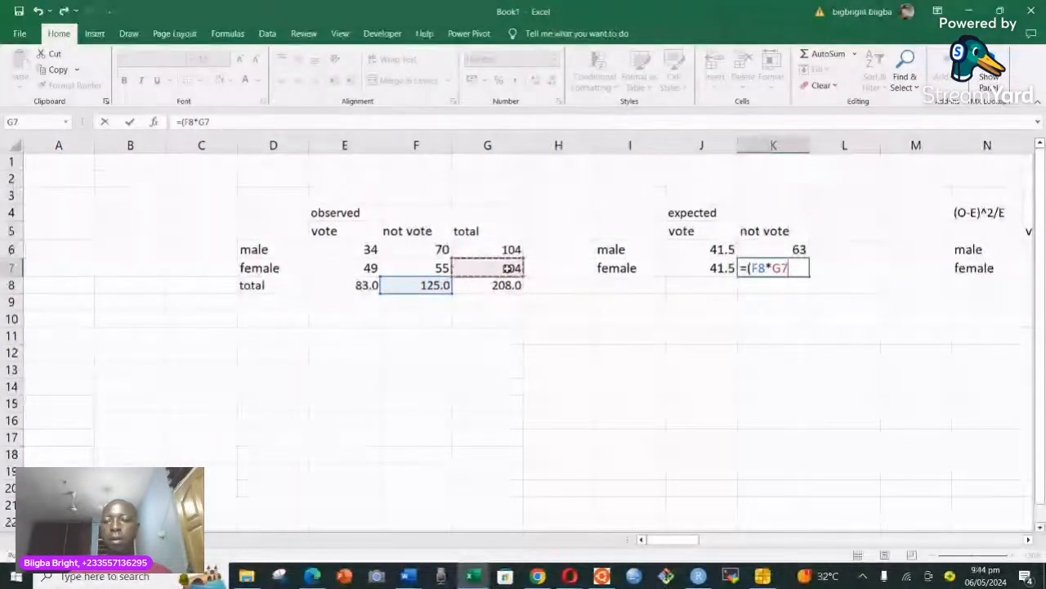
type(")")
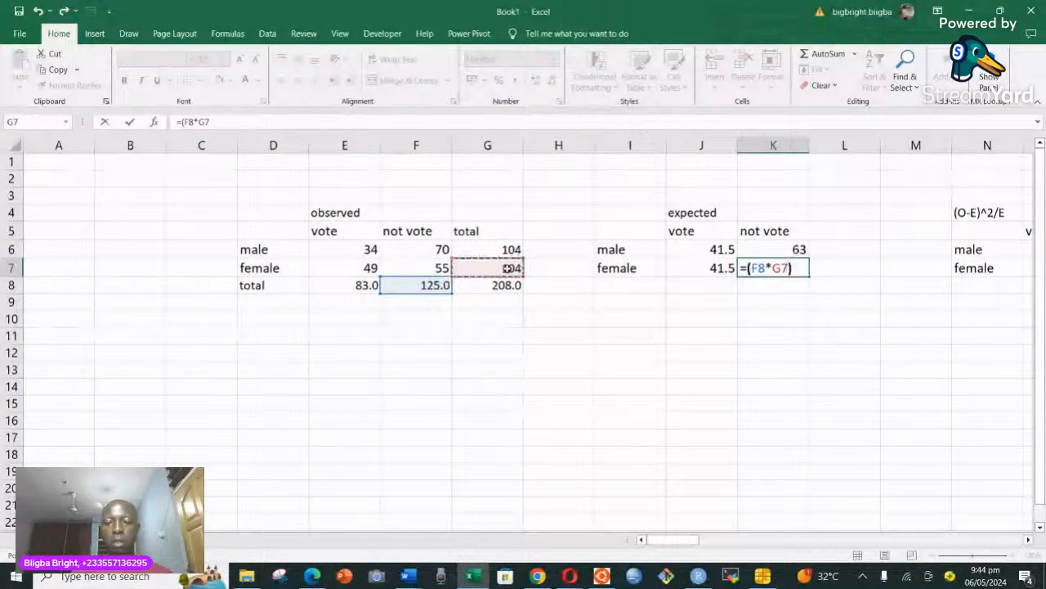
type("/")
left_click(508, 284)
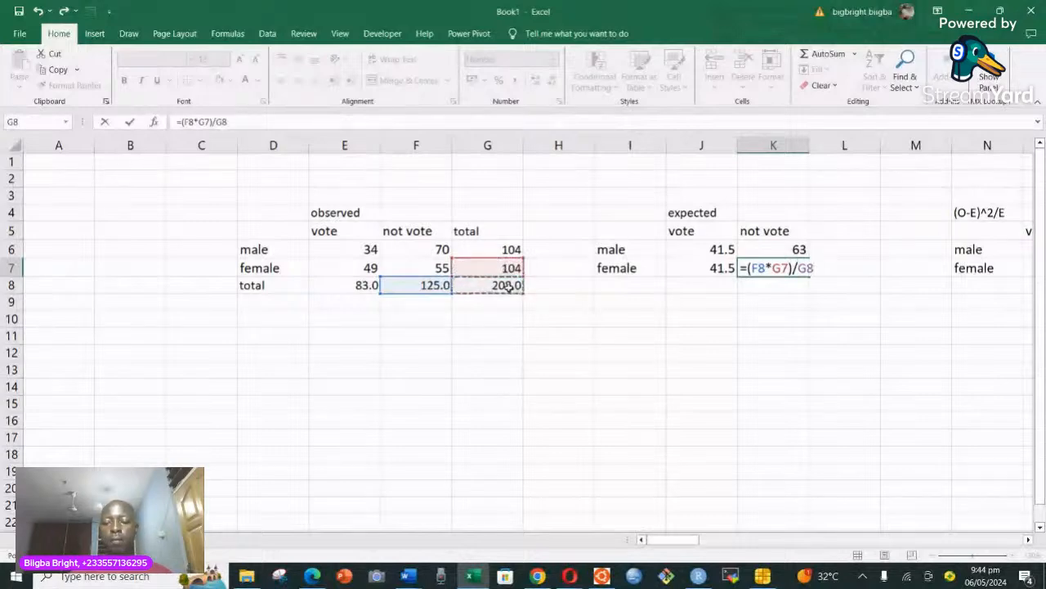
key("Return")
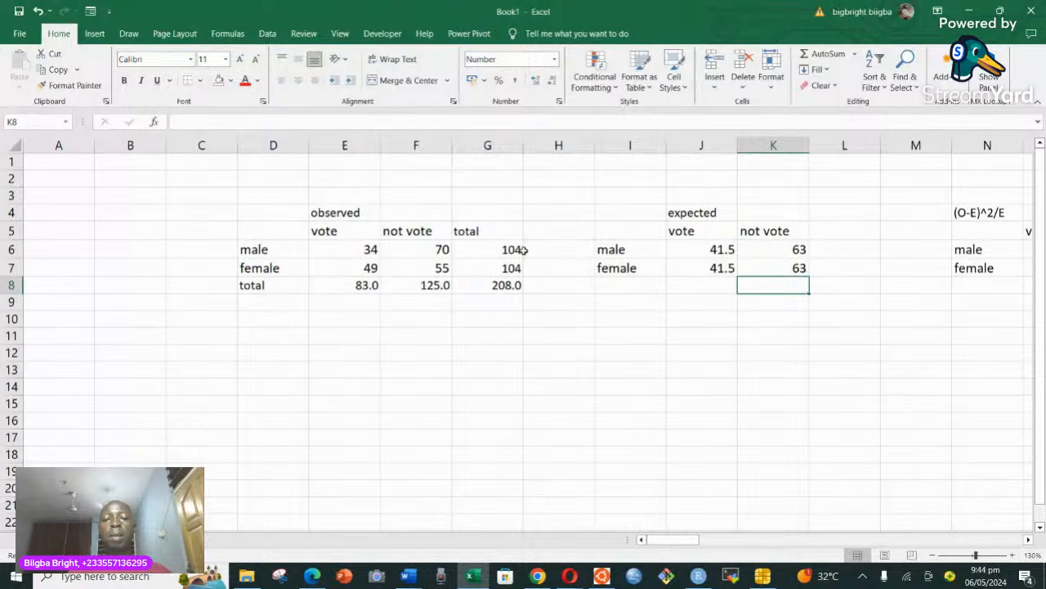
Shade the observed table's total column G5:G8 and total row D8:F8 with a light grey fill.
left_click_drag(498, 247, 501, 285)
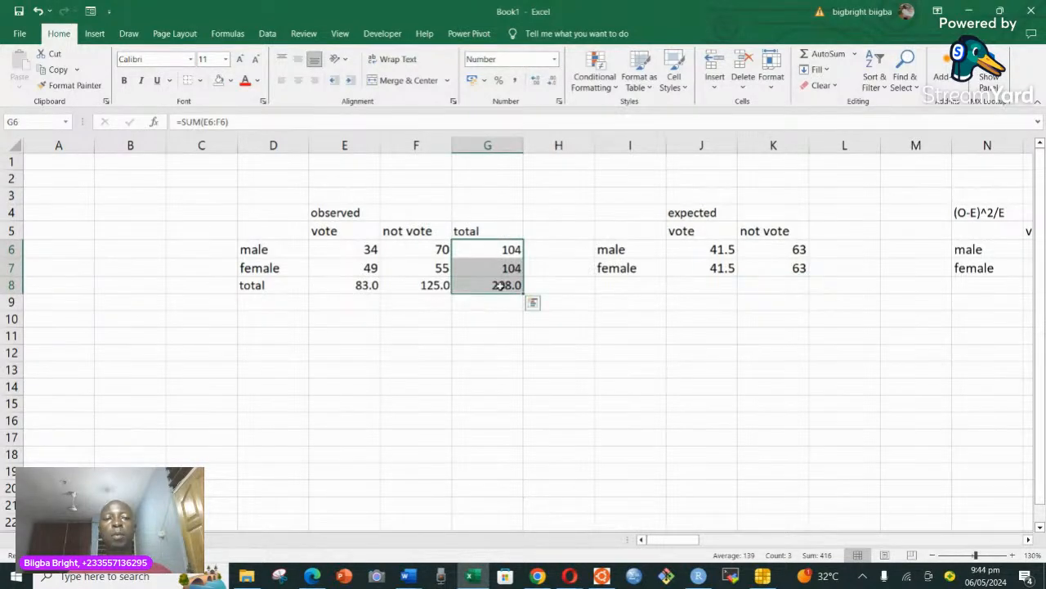
left_click(229, 80)
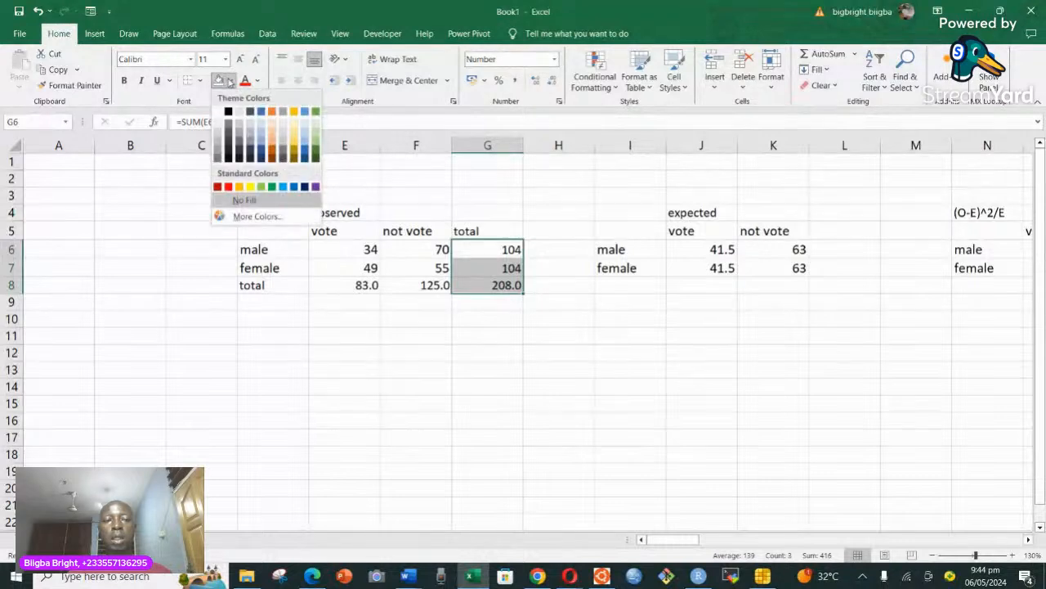
left_click(218, 150)
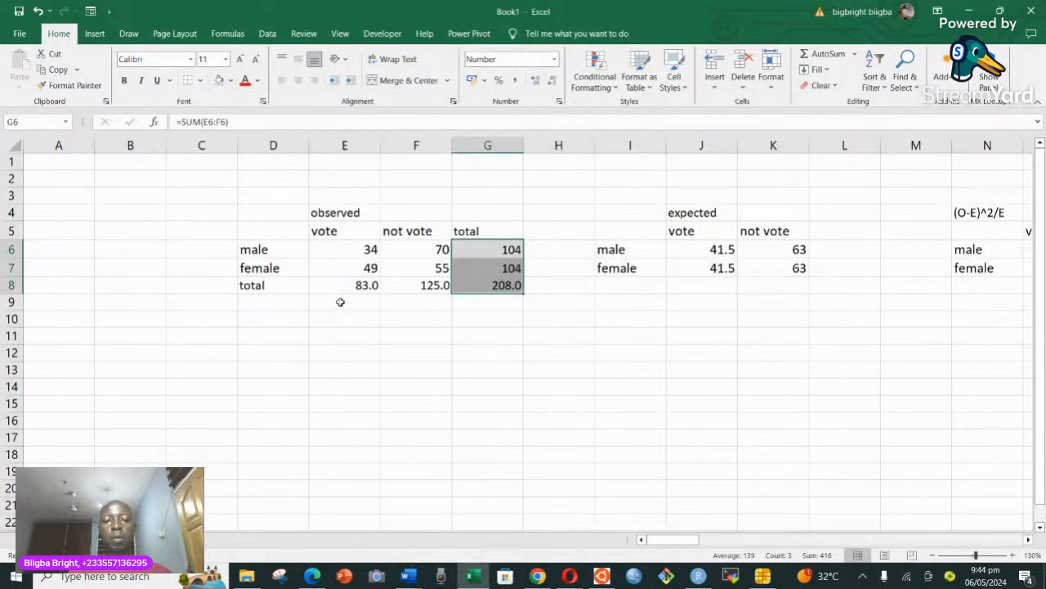
left_click_drag(254, 284, 402, 287)
left_click(218, 80)
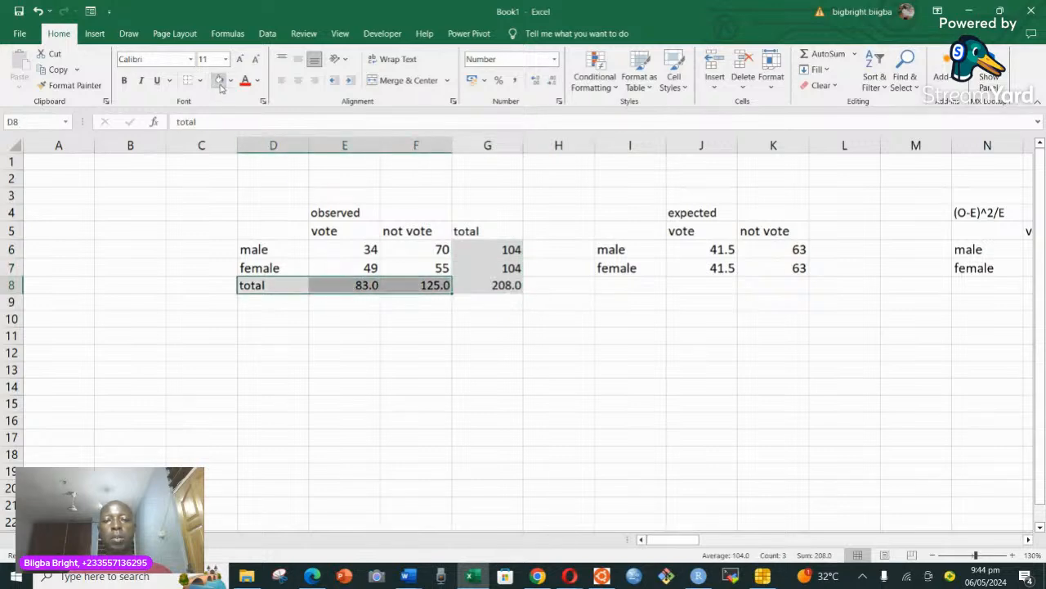
left_click(493, 230)
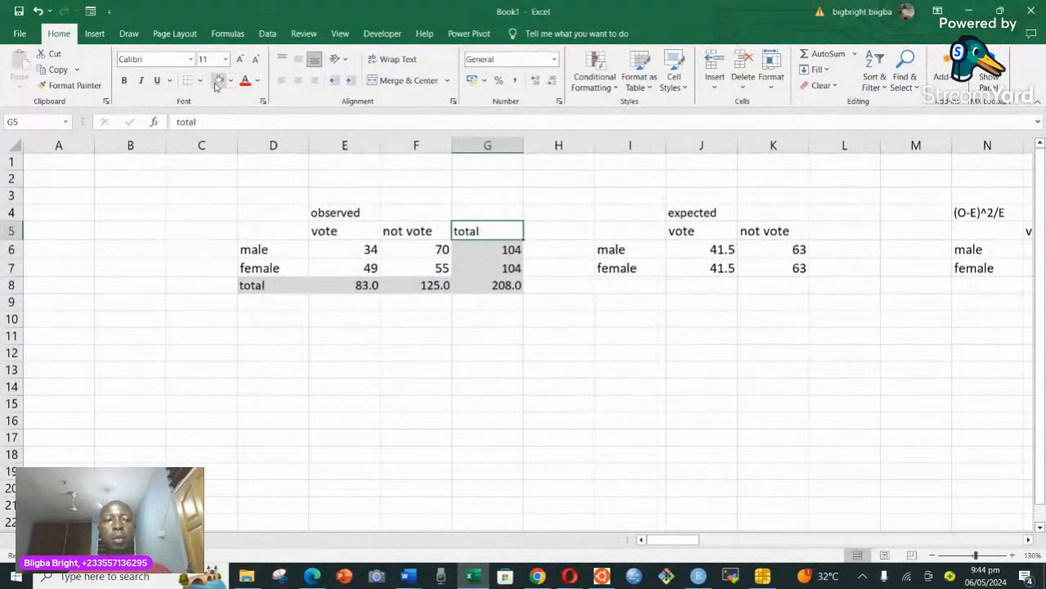
left_click(218, 80)
left_click(506, 286)
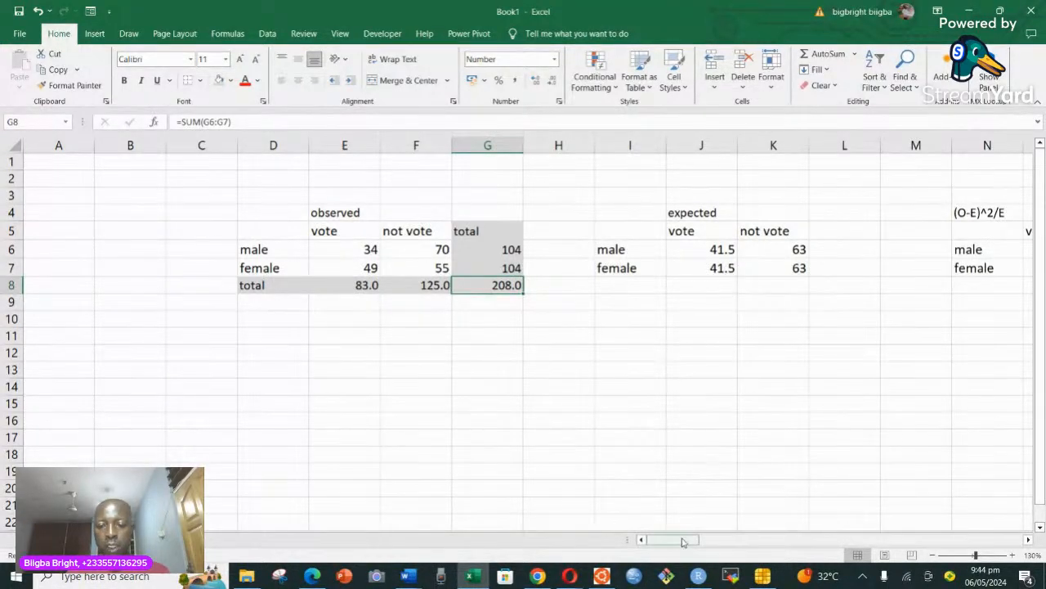
Calculate the male vote cell's chi-square contribution in O6 with the formula =(E6-J6)^2/J6.
left_click_drag(683, 541, 695, 541)
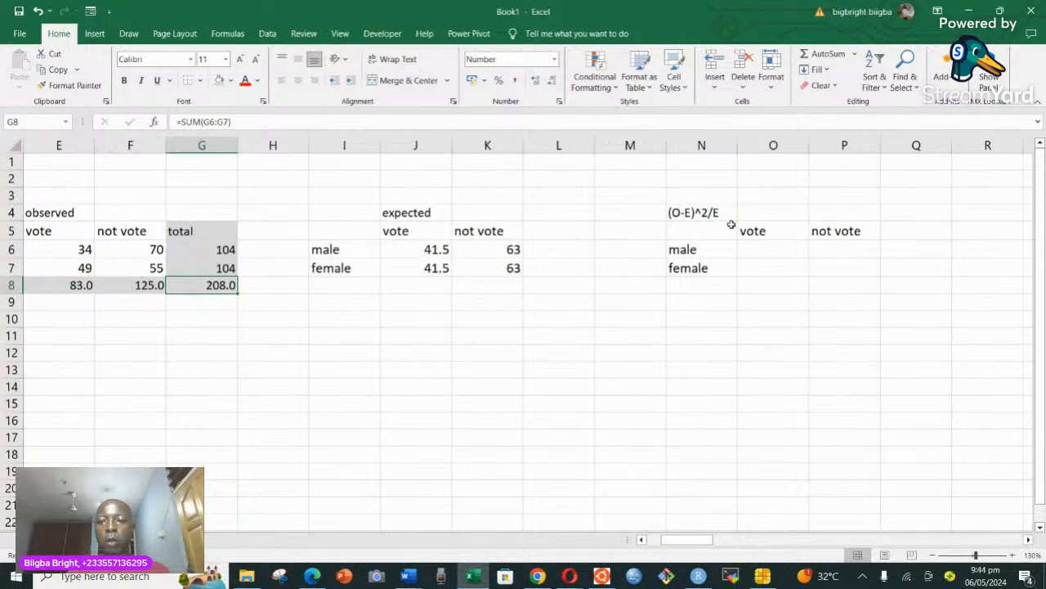
left_click(768, 250)
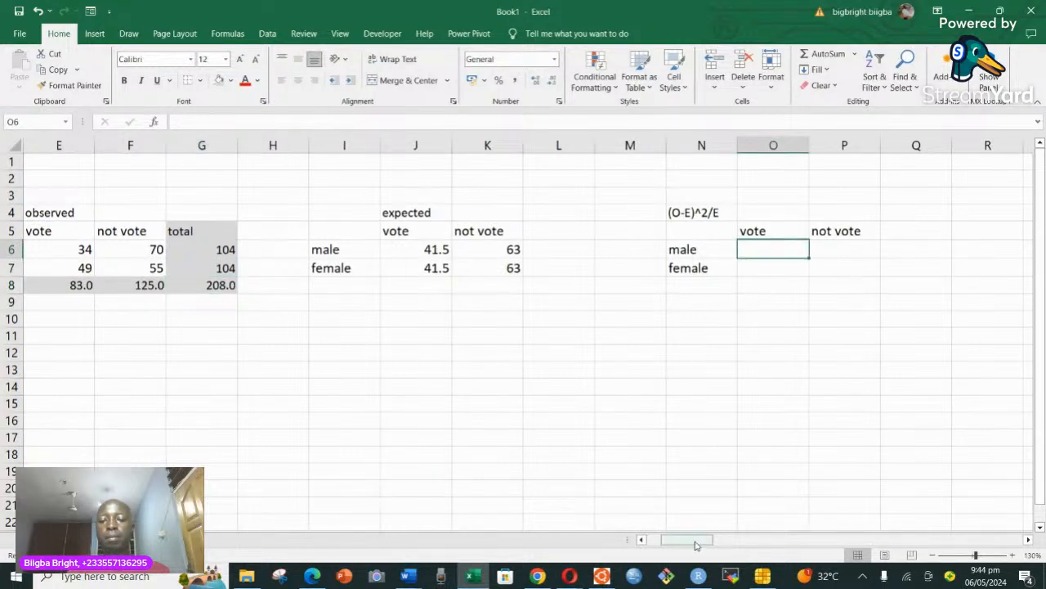
left_click_drag(696, 541, 685, 540)
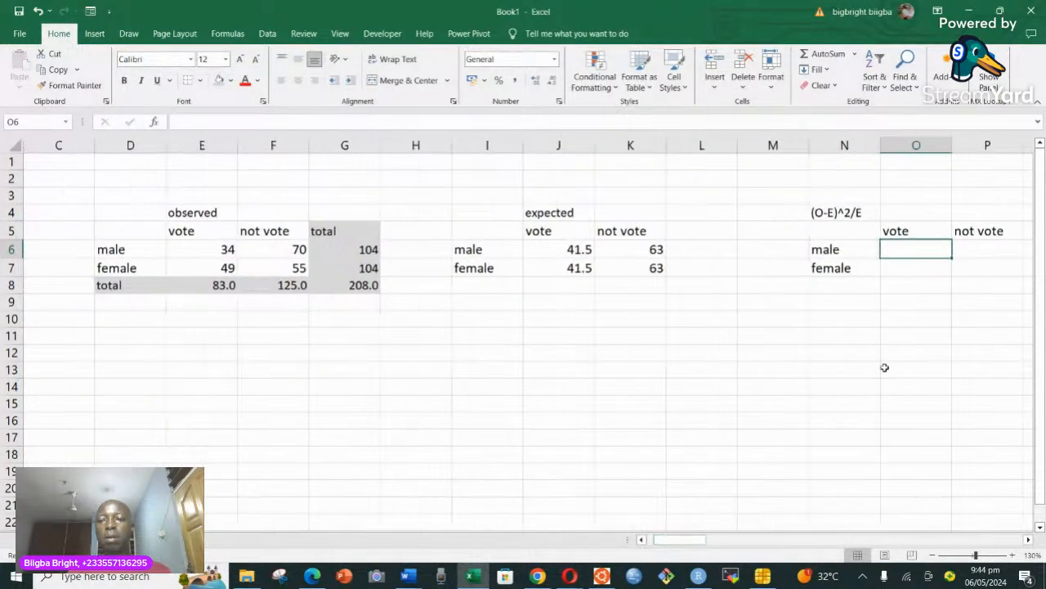
left_click(835, 212)
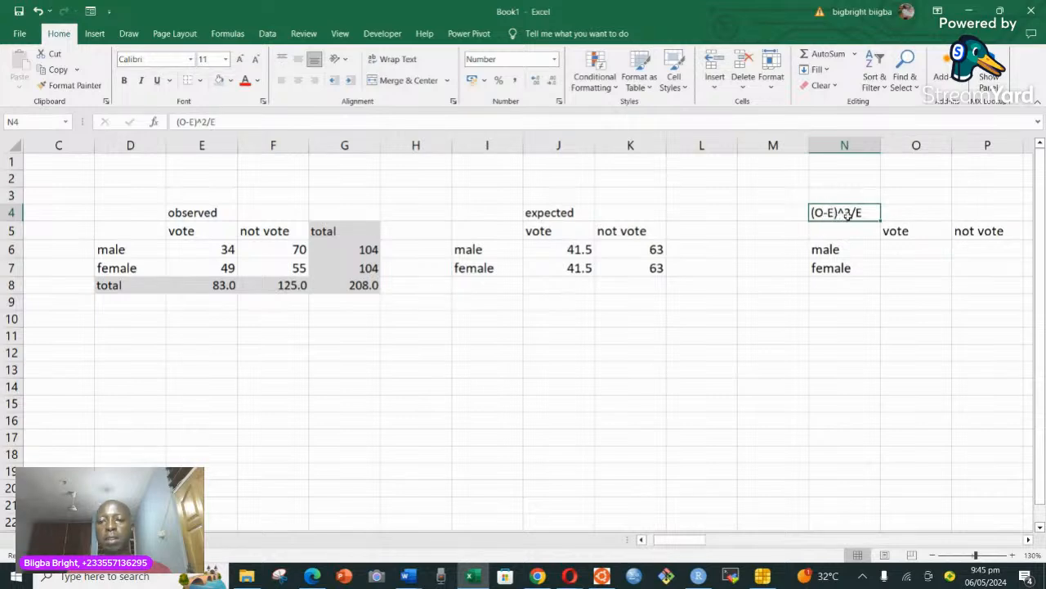
left_click(894, 250)
type("=")
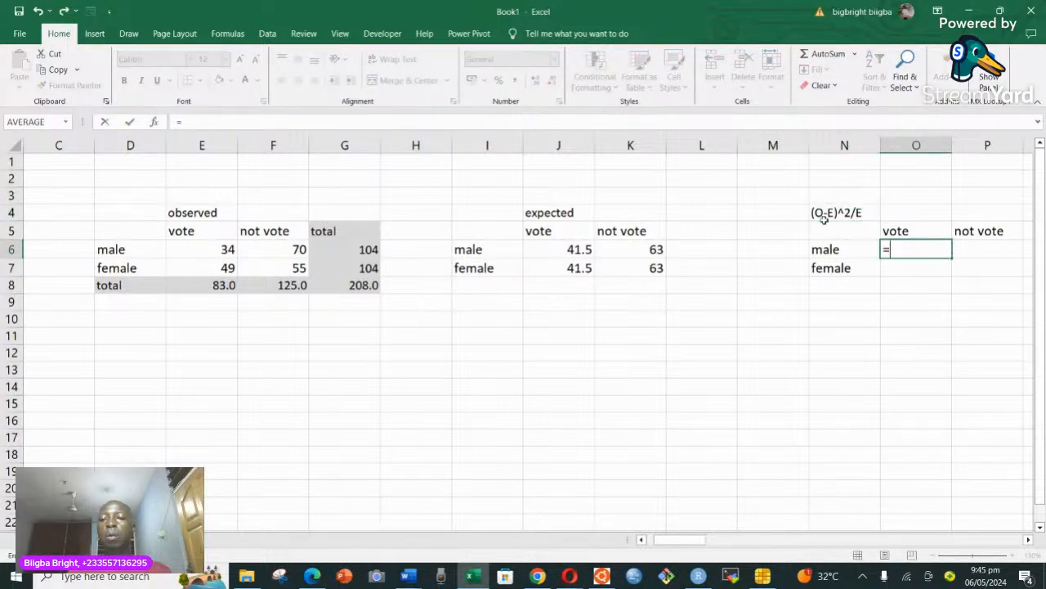
left_click(211, 249)
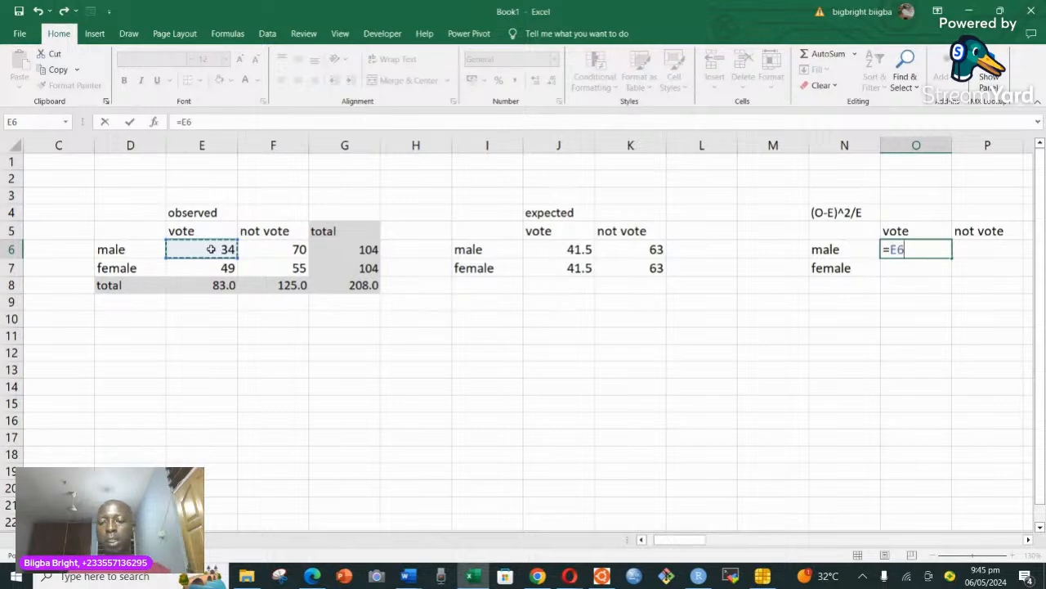
key("BackSpace")
key("BackSpace")
type("(")
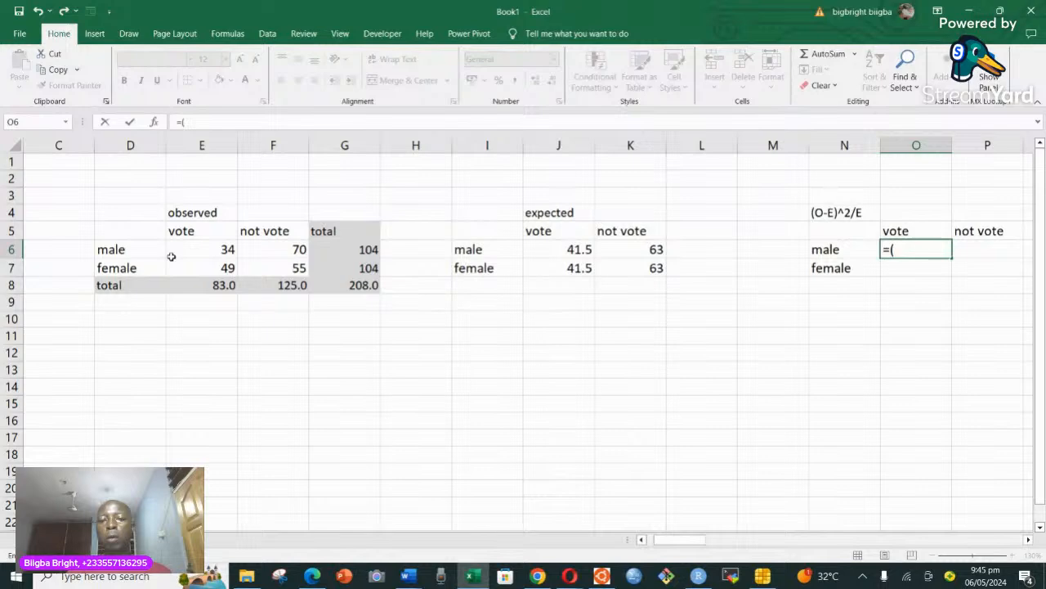
left_click(226, 249)
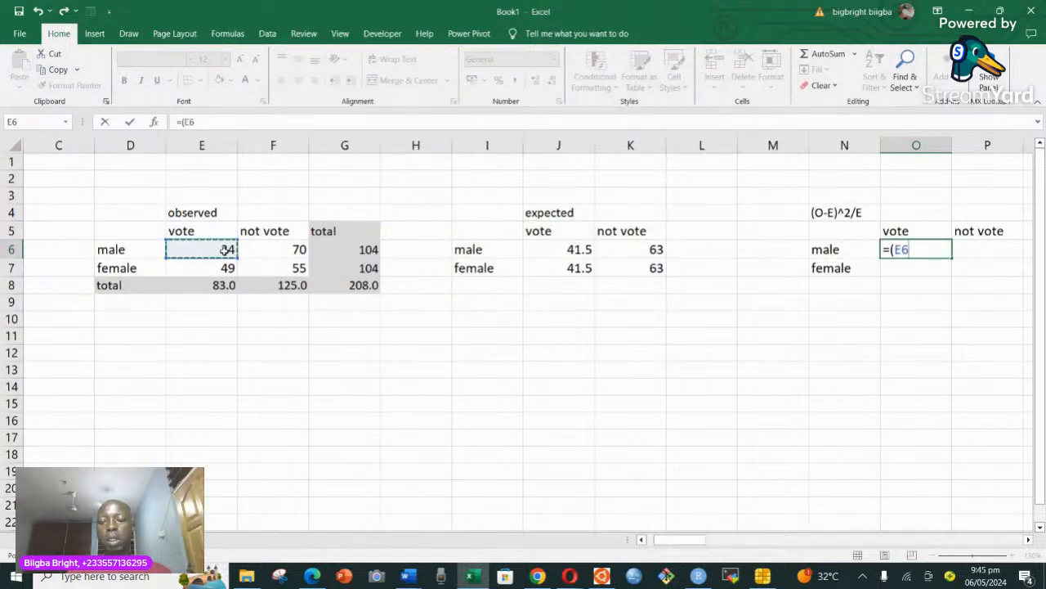
type("-")
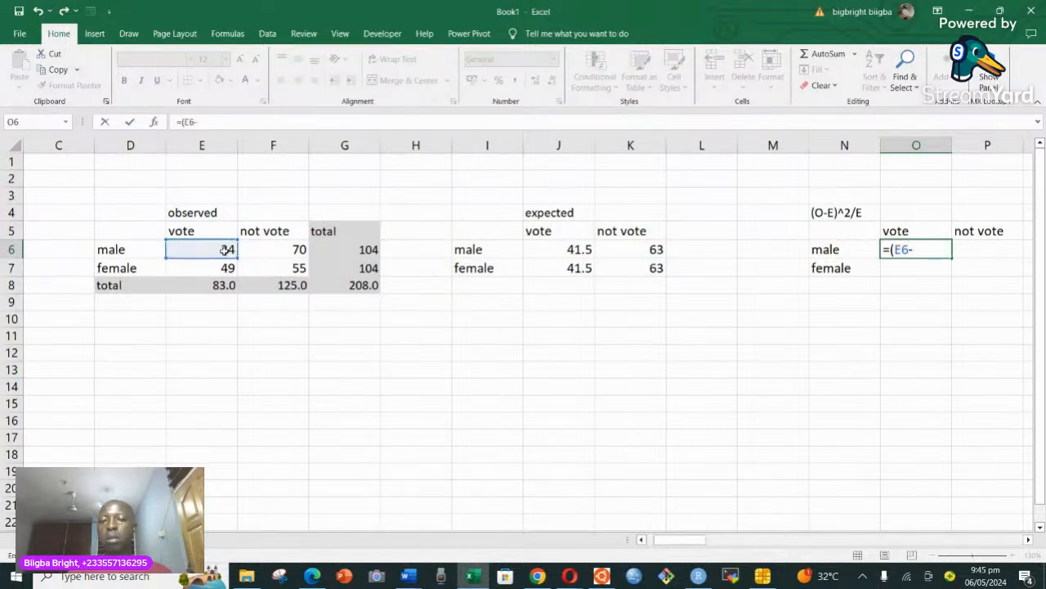
left_click(574, 249)
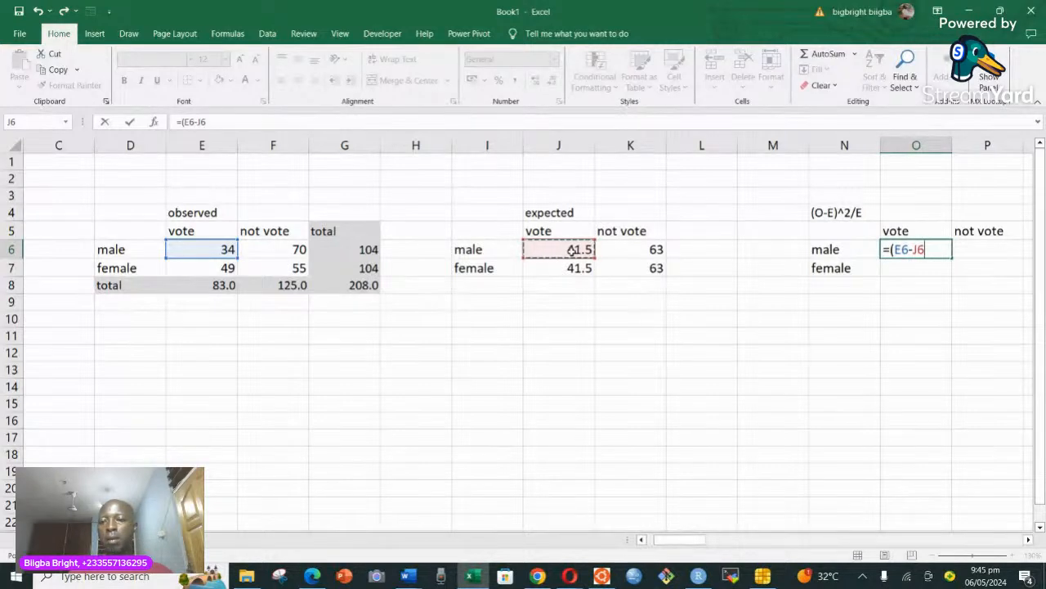
type(")")
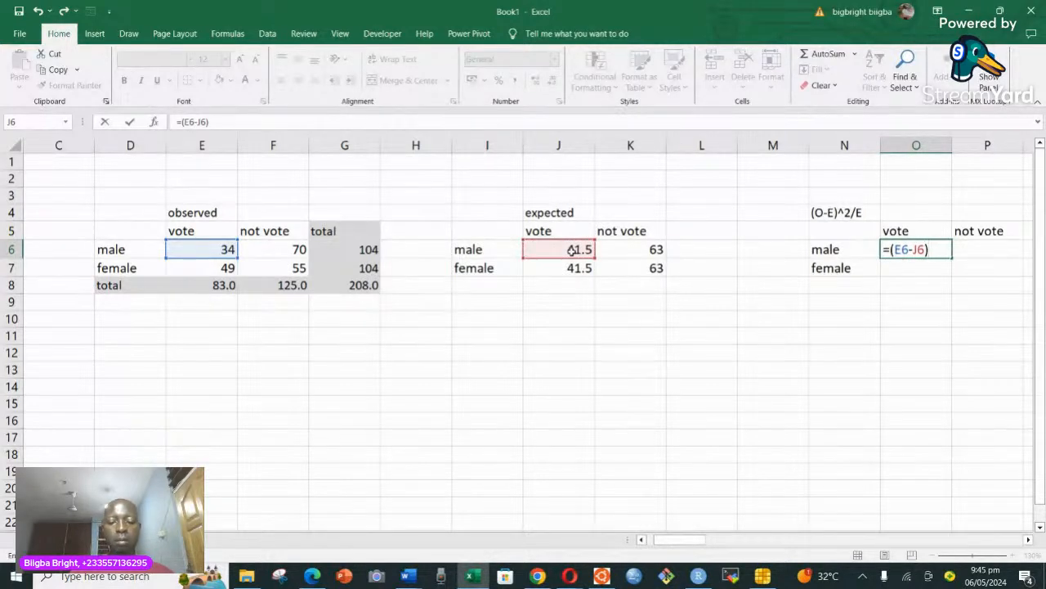
type("^")
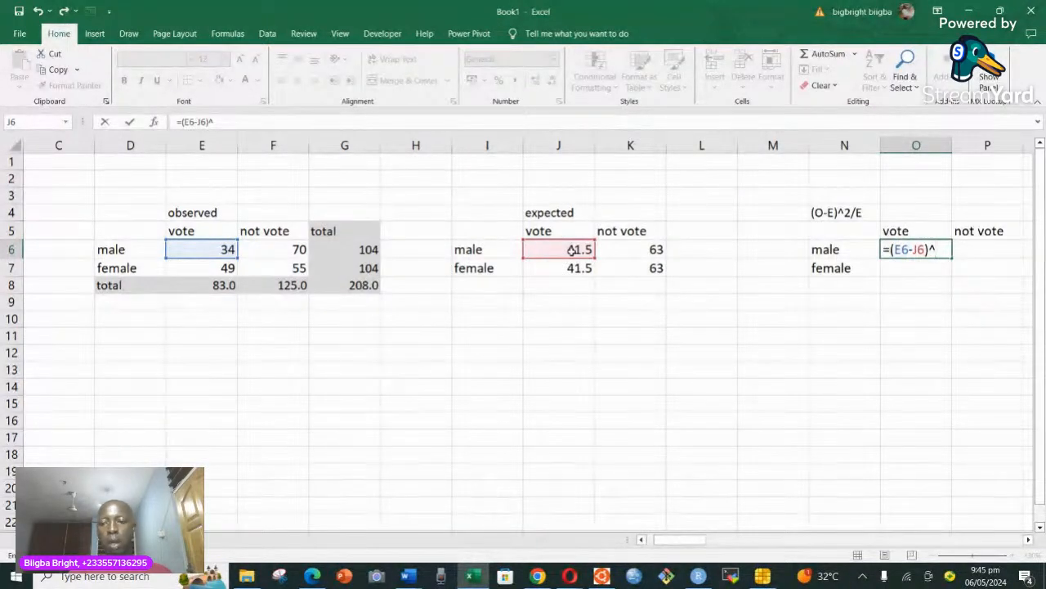
type("2/")
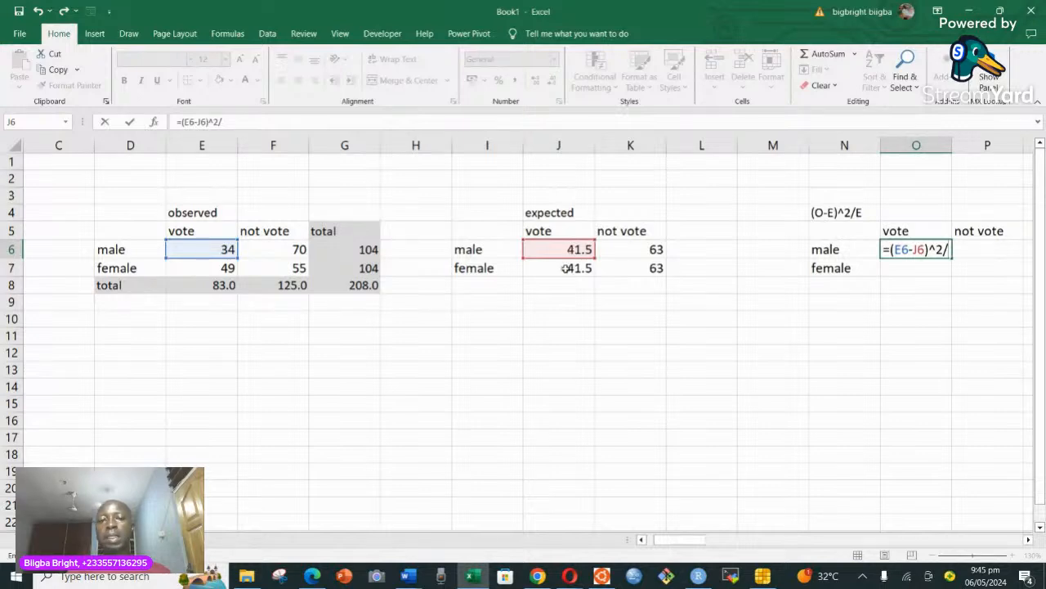
left_click(570, 250)
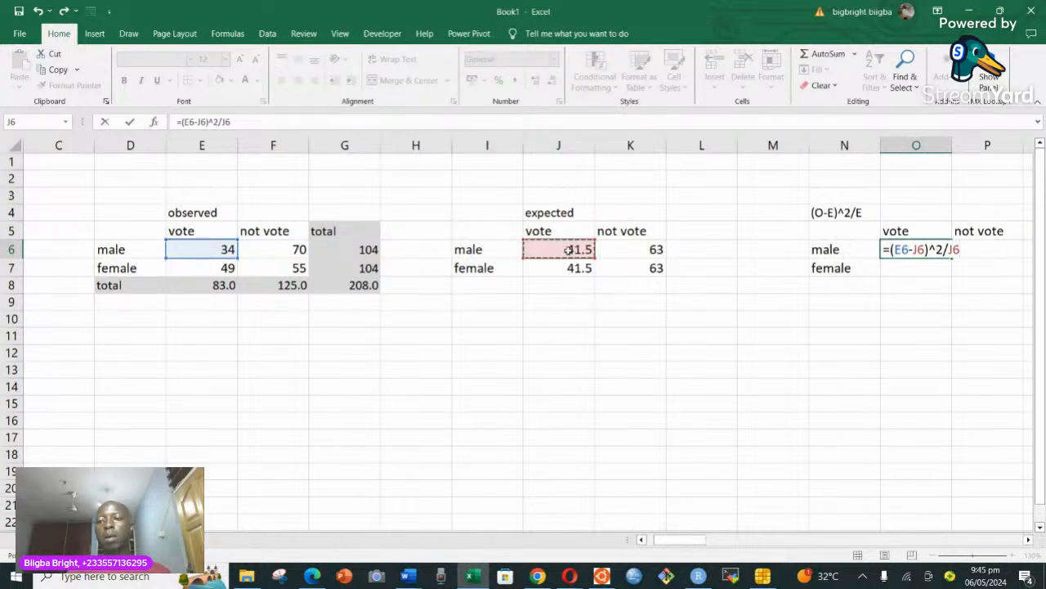
key("Return")
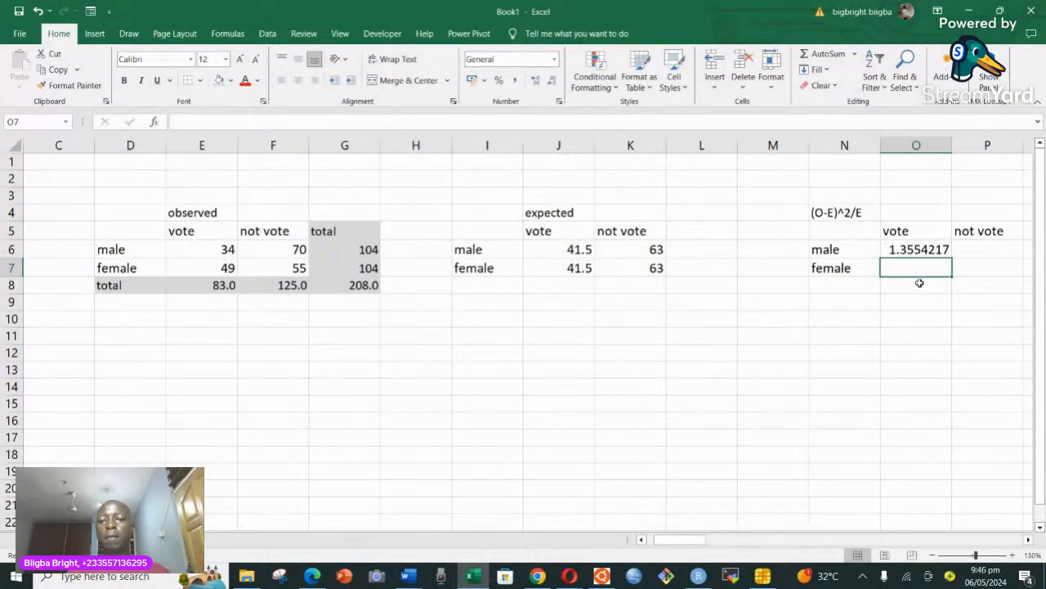
Fill the O6 formula down to O7 and across to P6:P7 to complete the (O-E)^2/E table.
left_click(918, 251)
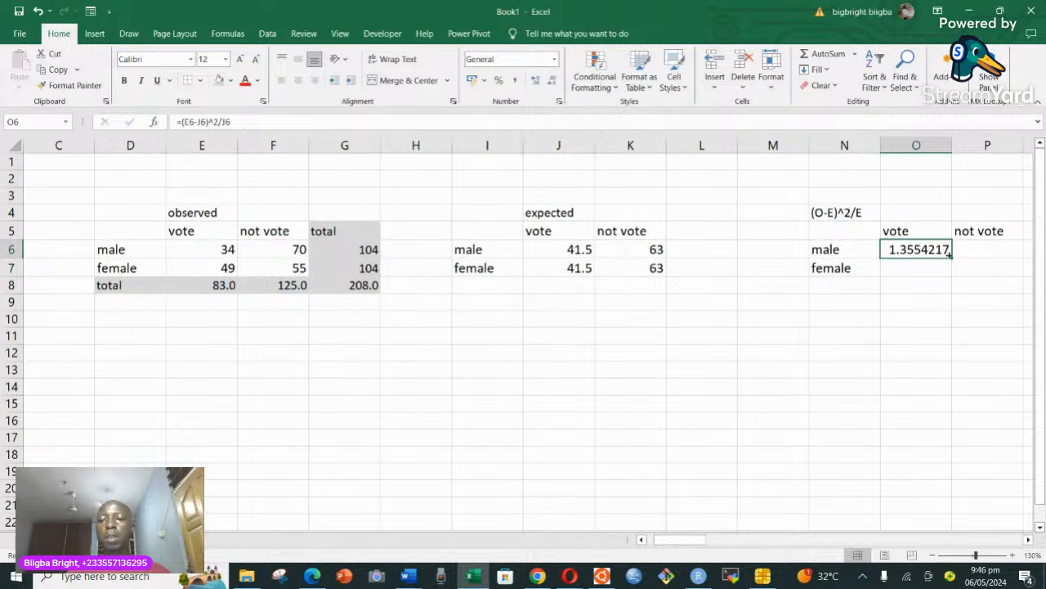
left_click_drag(952, 256, 955, 274)
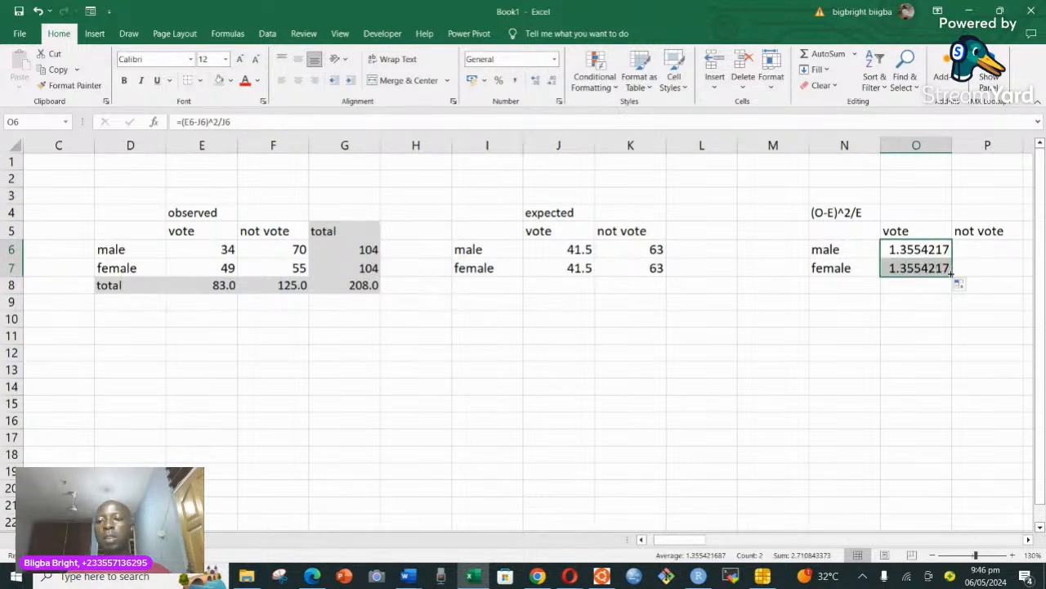
left_click_drag(953, 277, 990, 273)
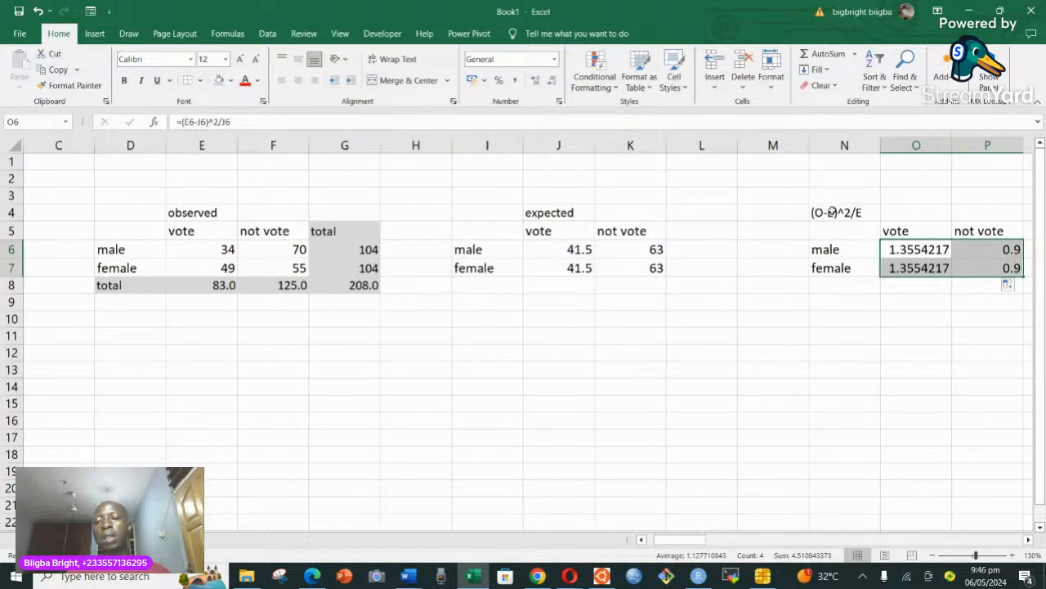
left_click(937, 266)
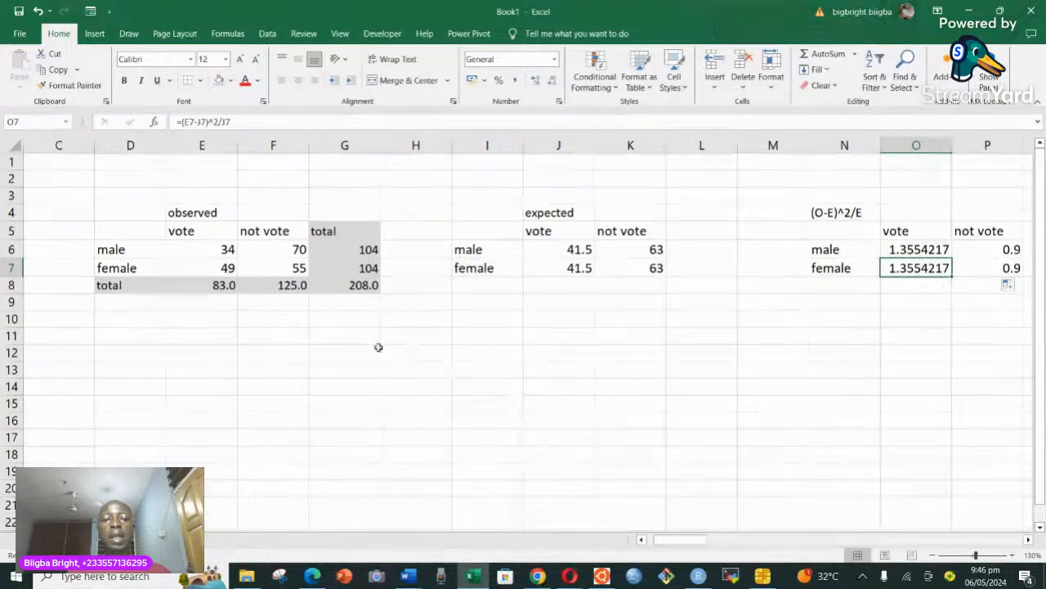
Label cell I11 "chi square" and total the cell contributions in J11 with the formula =SUM(O6:P7).
left_click(490, 339)
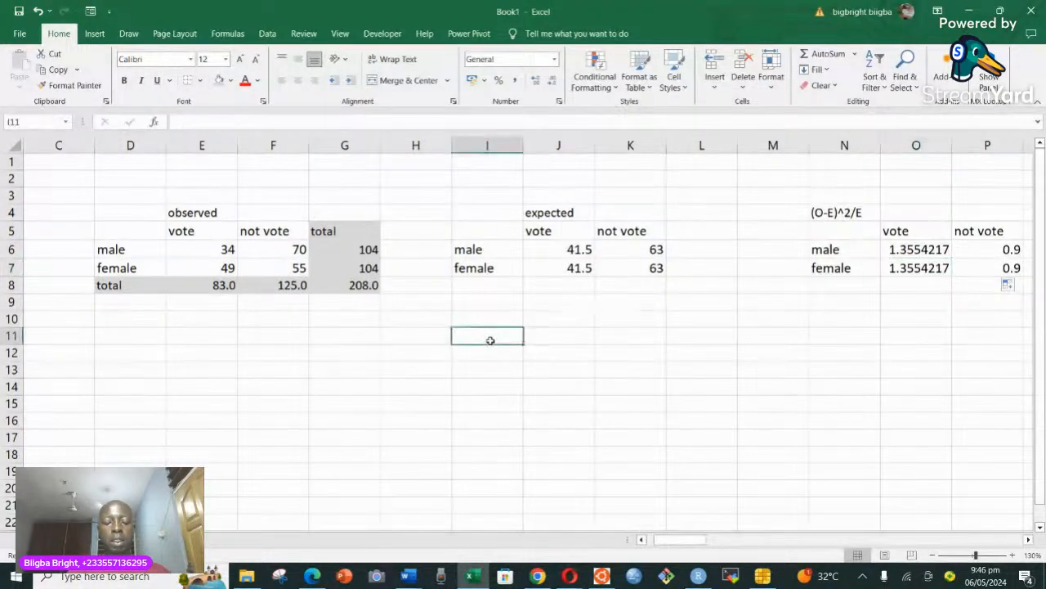
type("chi")
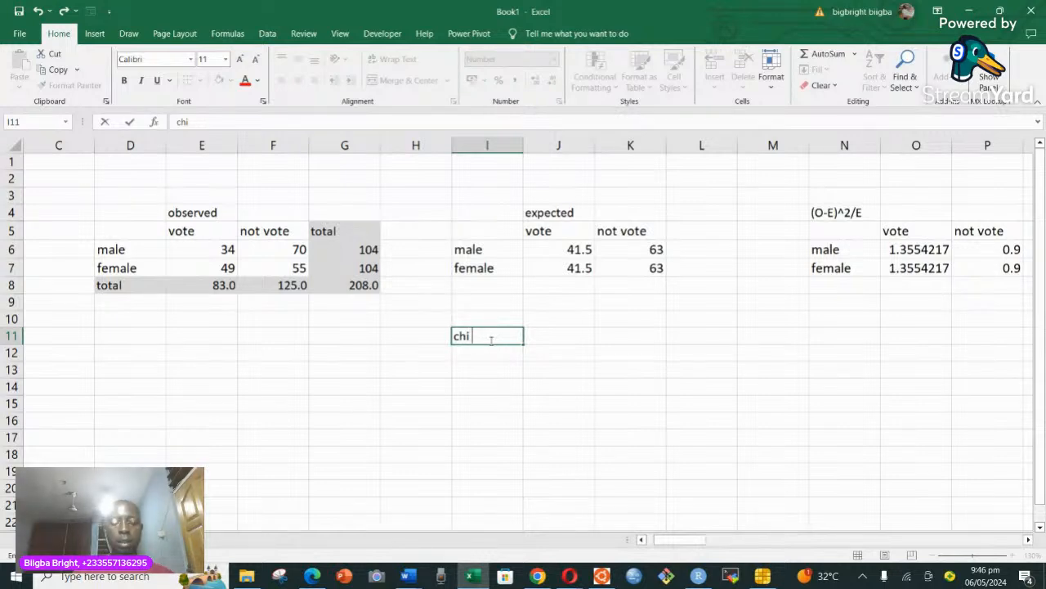
type(" square")
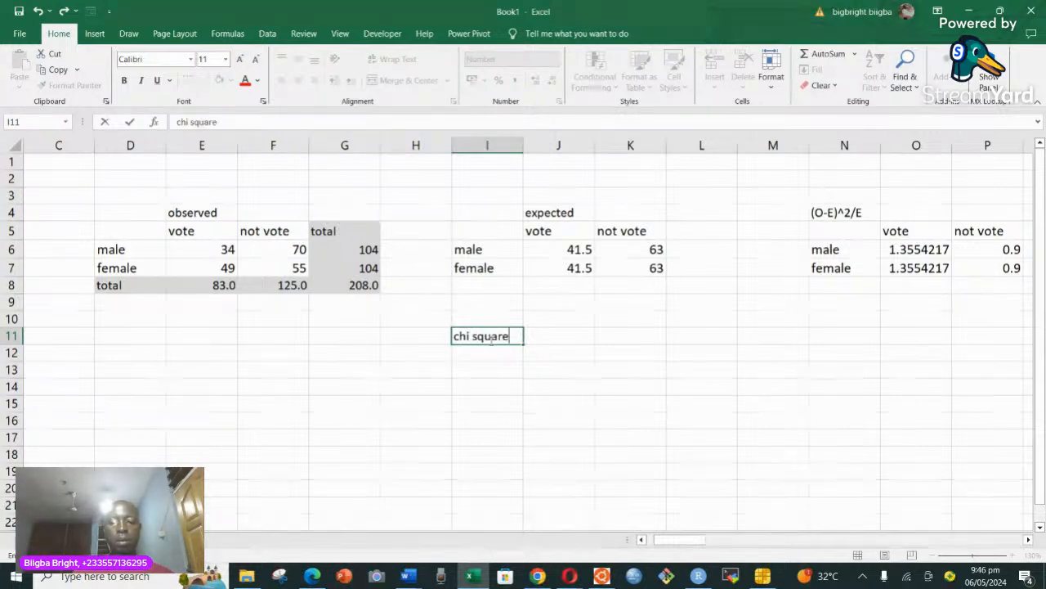
left_click(545, 336)
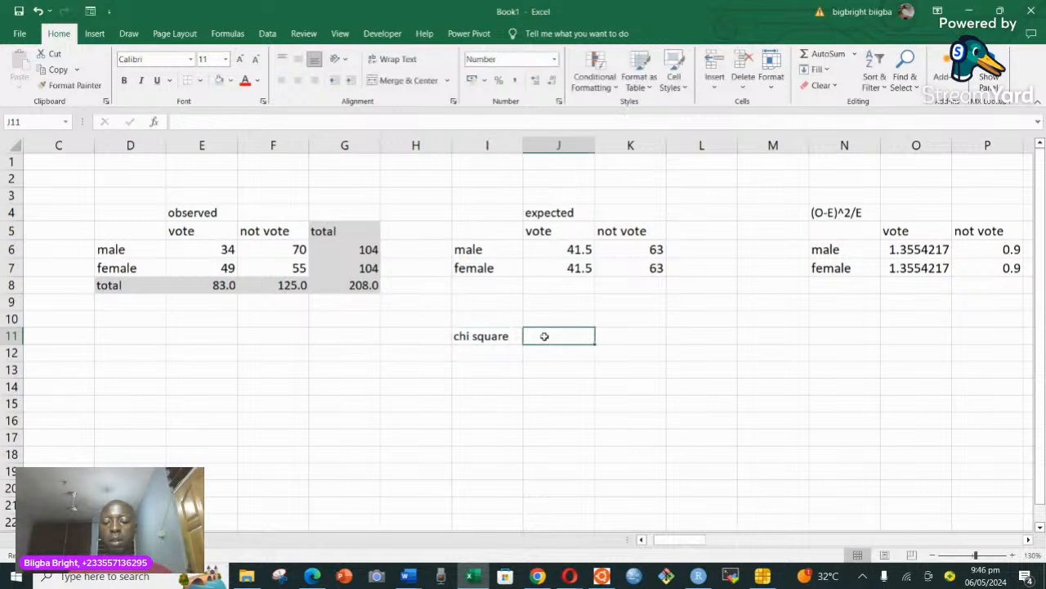
type("=")
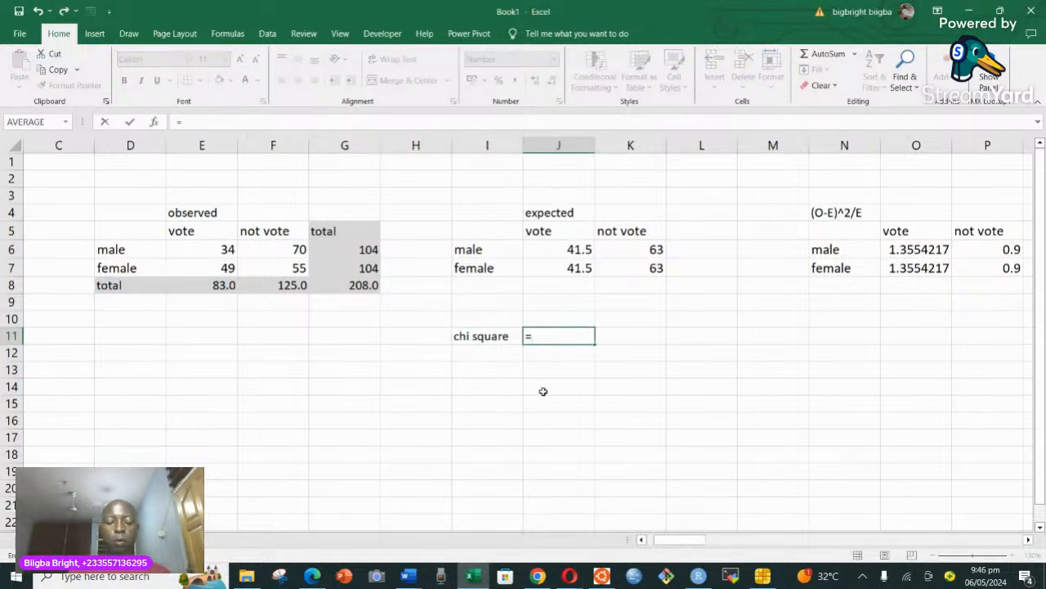
type("sum")
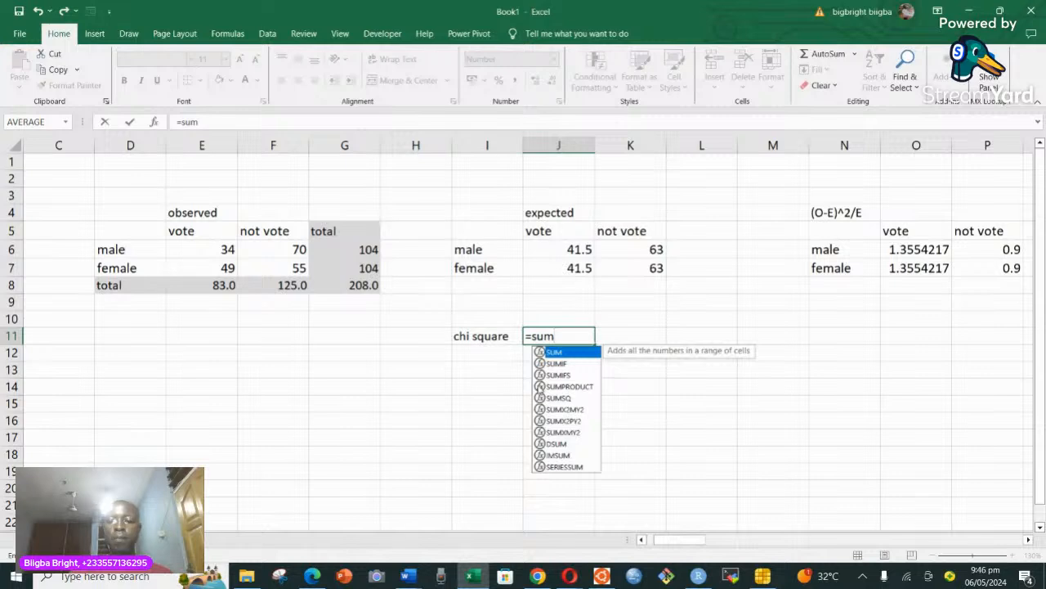
double_click(560, 353)
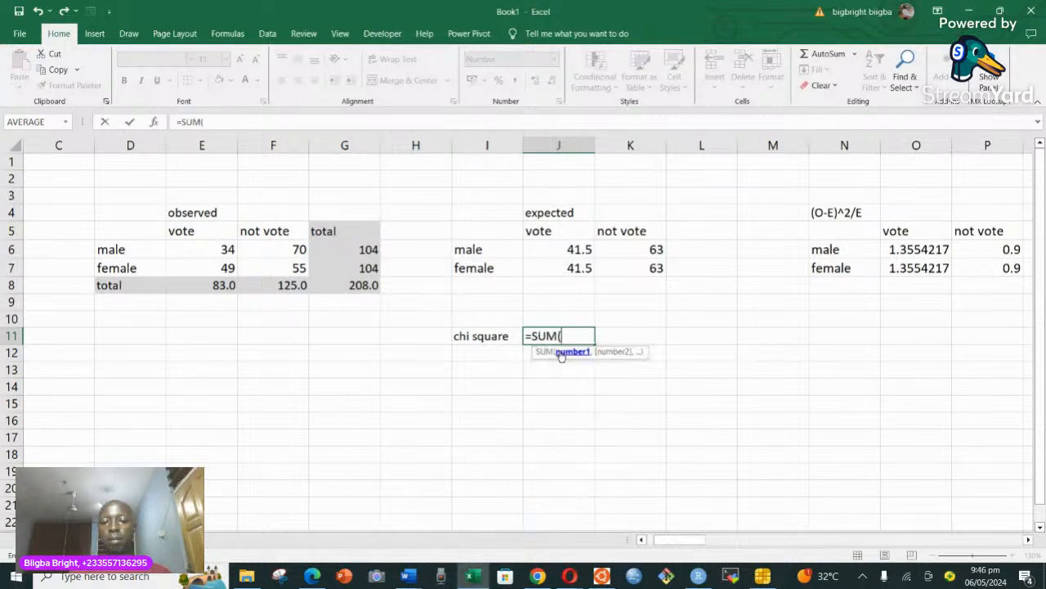
left_click_drag(895, 251, 979, 264)
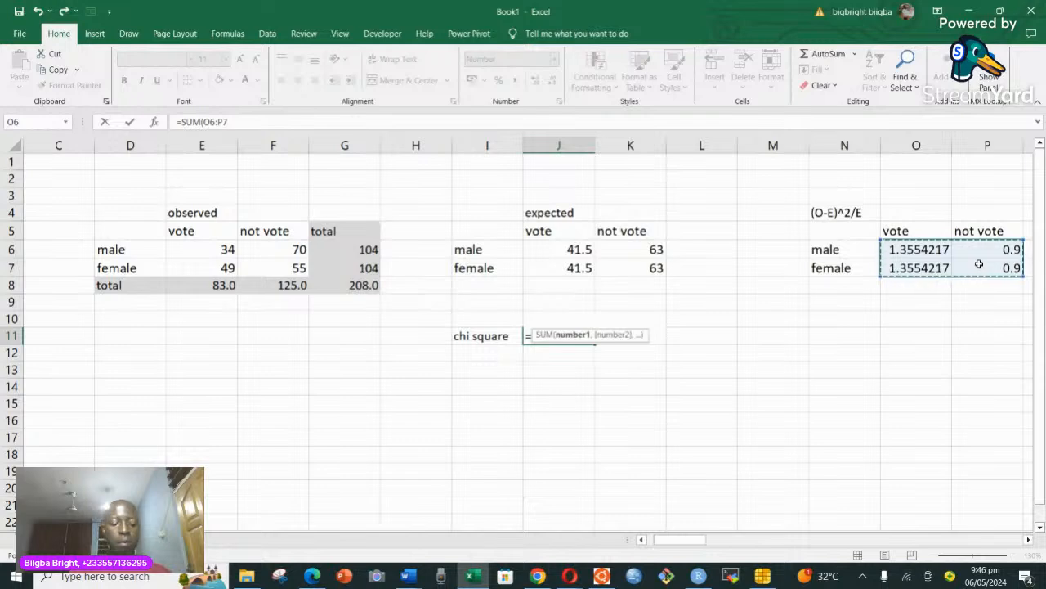
type(")")
key("Return")
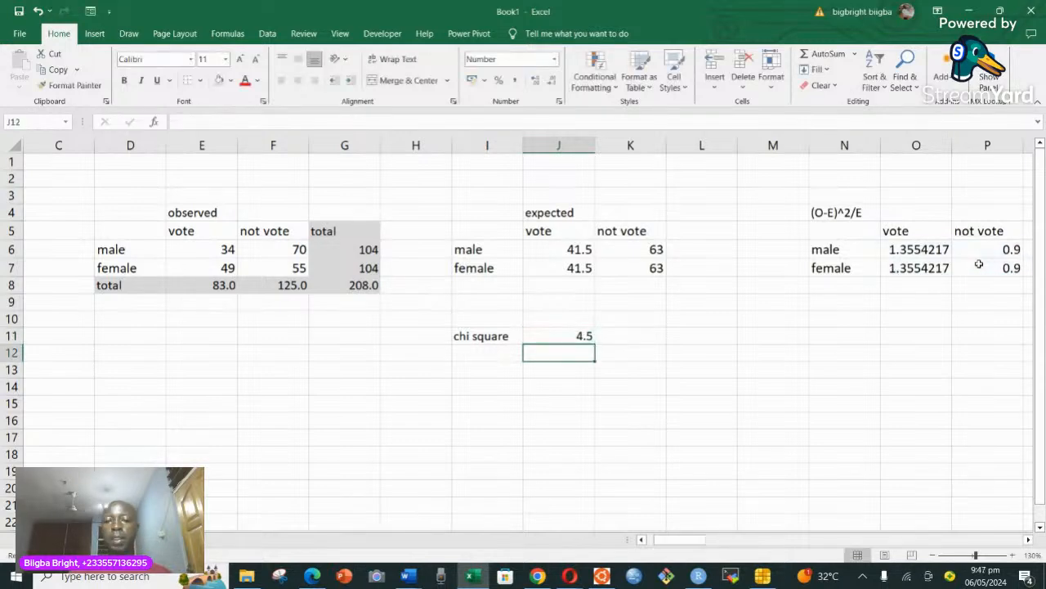
Label cell I12 "df" and enter 1 as the degrees of freedom in J12.
left_click(475, 353)
type("df")
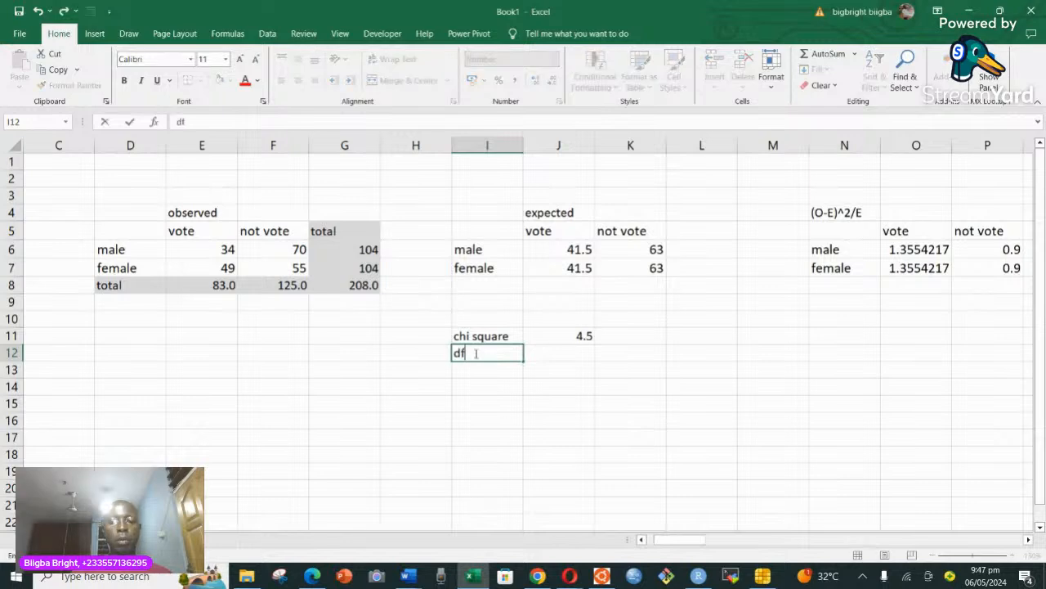
left_click(564, 354)
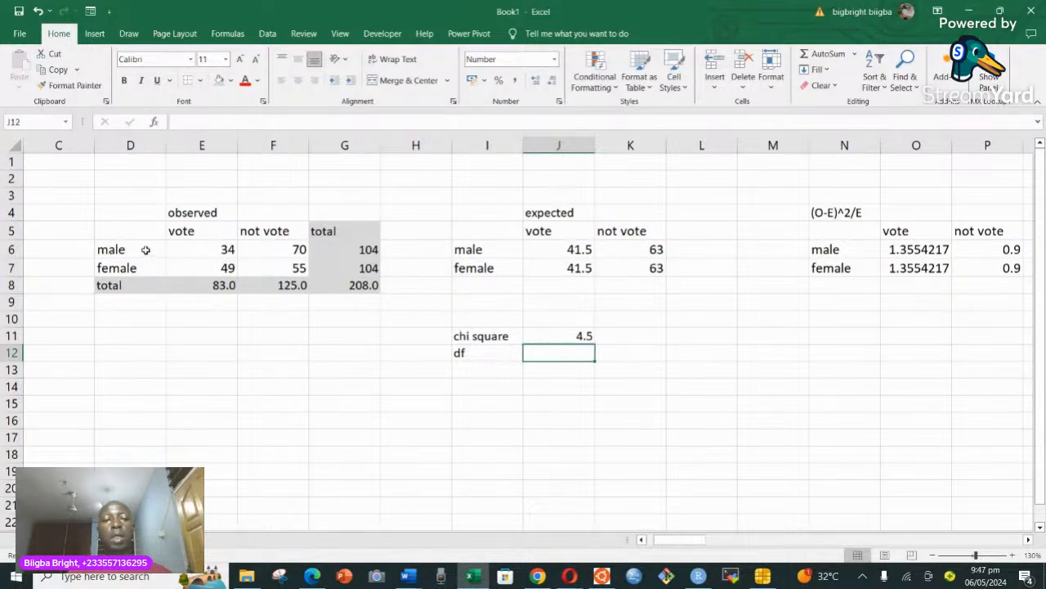
left_click_drag(147, 250, 271, 271)
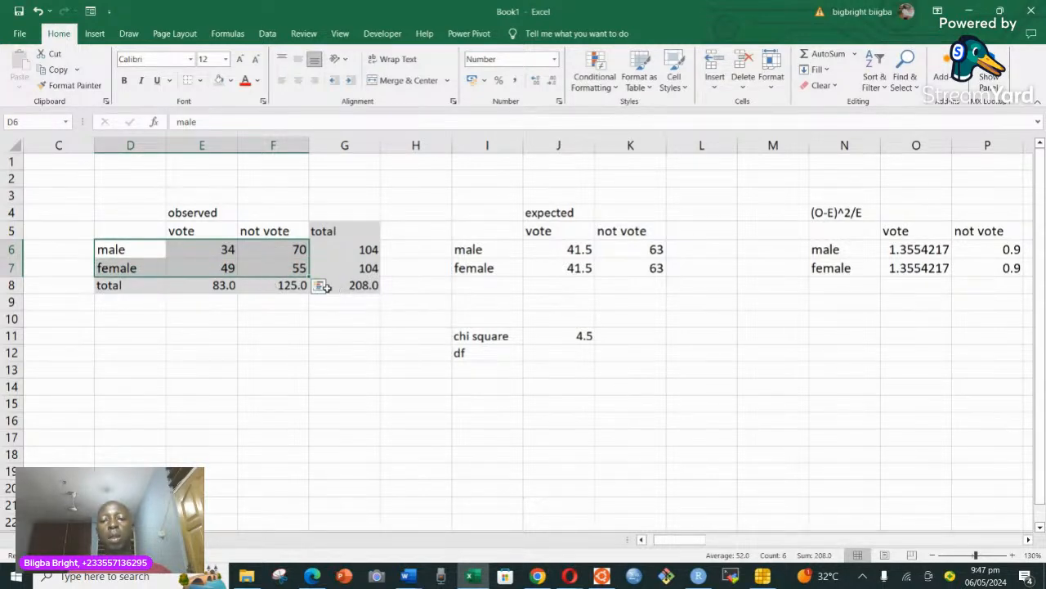
left_click(567, 355)
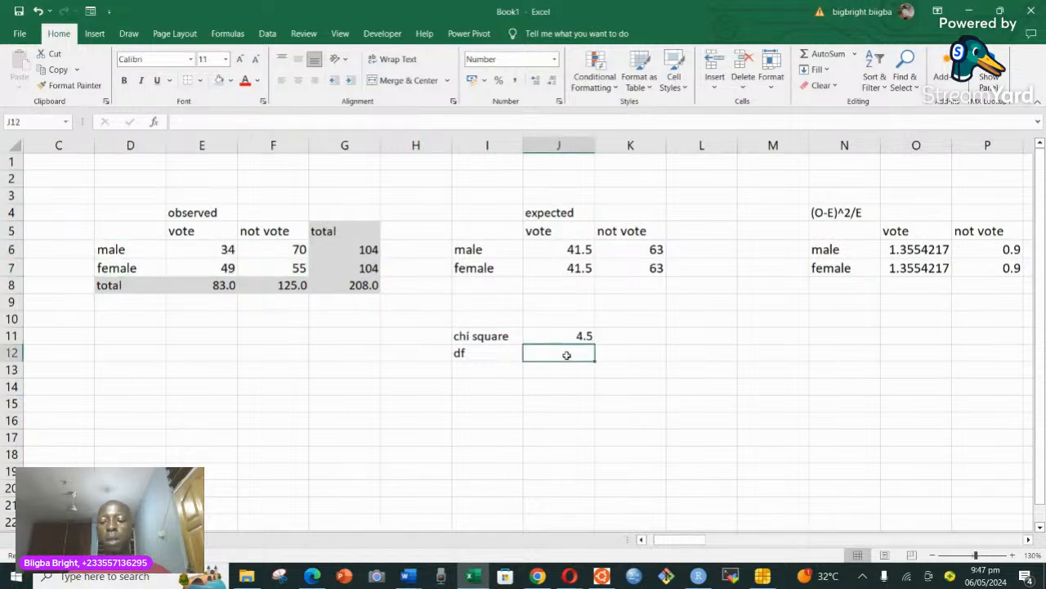
type("1")
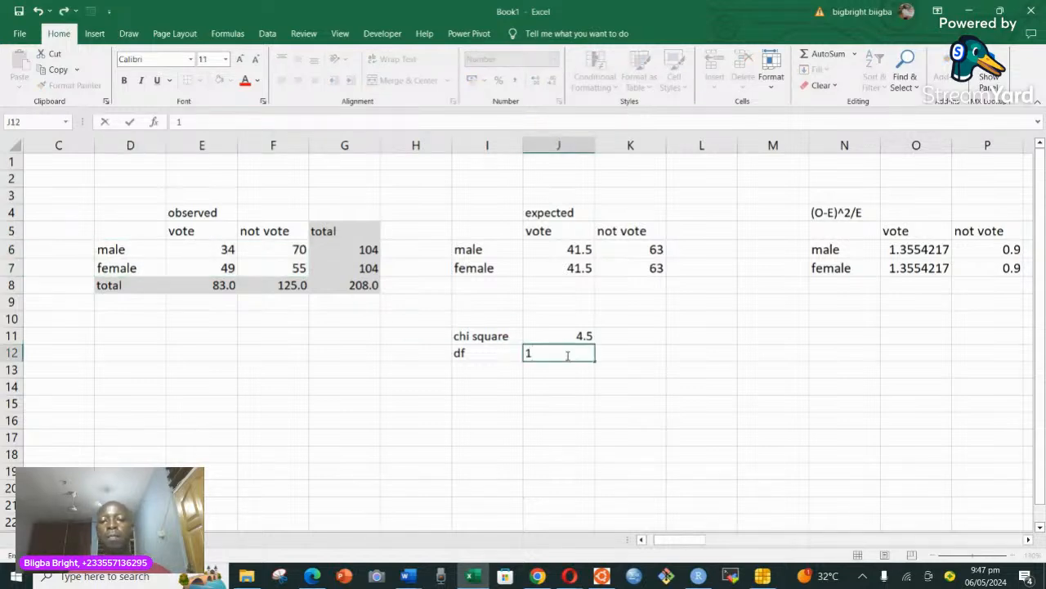
Label cell I13 "p.v" for the p-value.
left_click(478, 368)
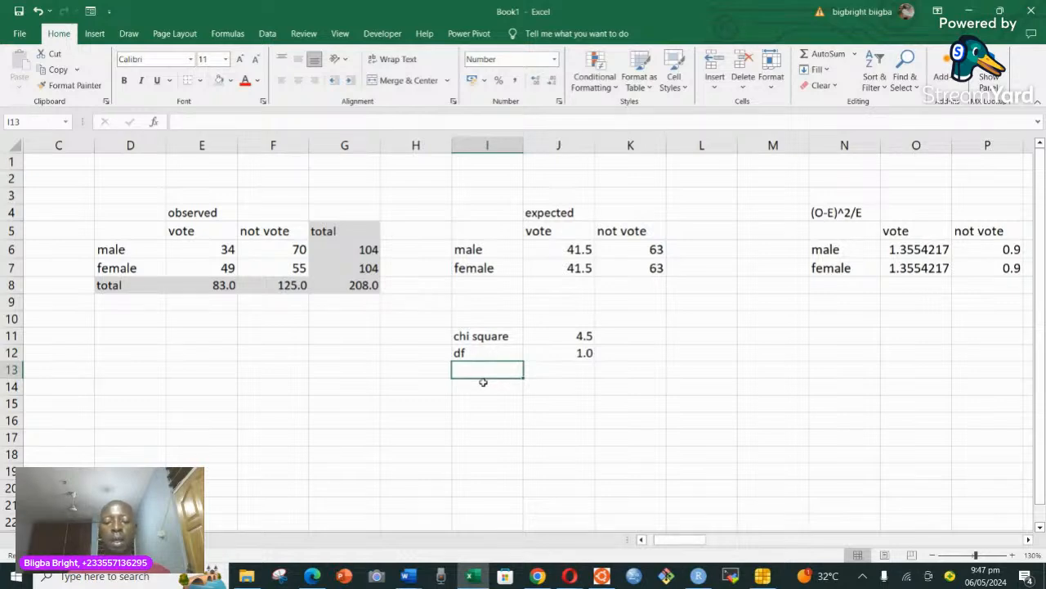
type("p.")
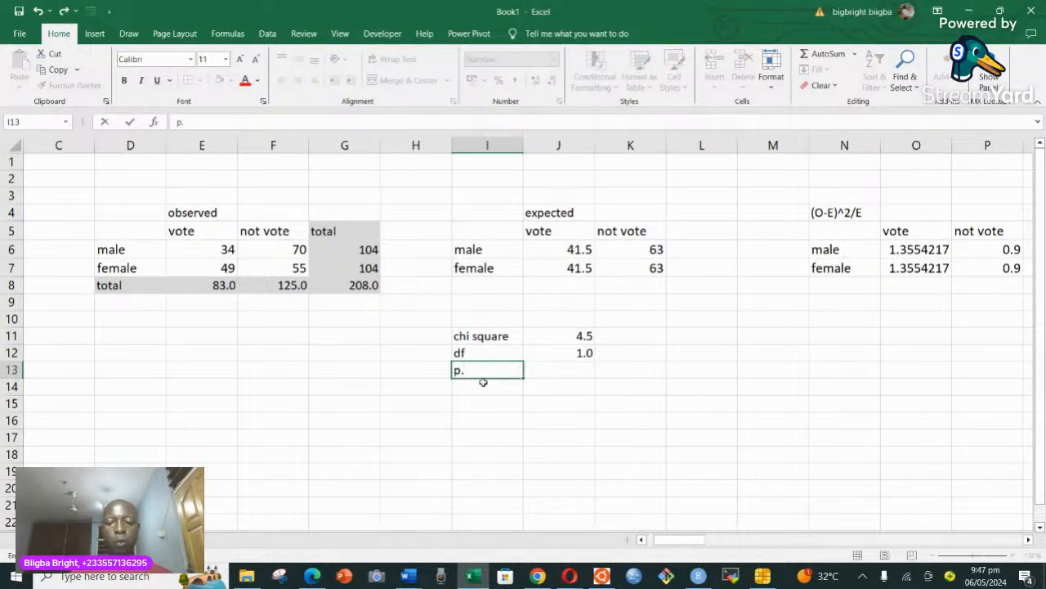
type("v")
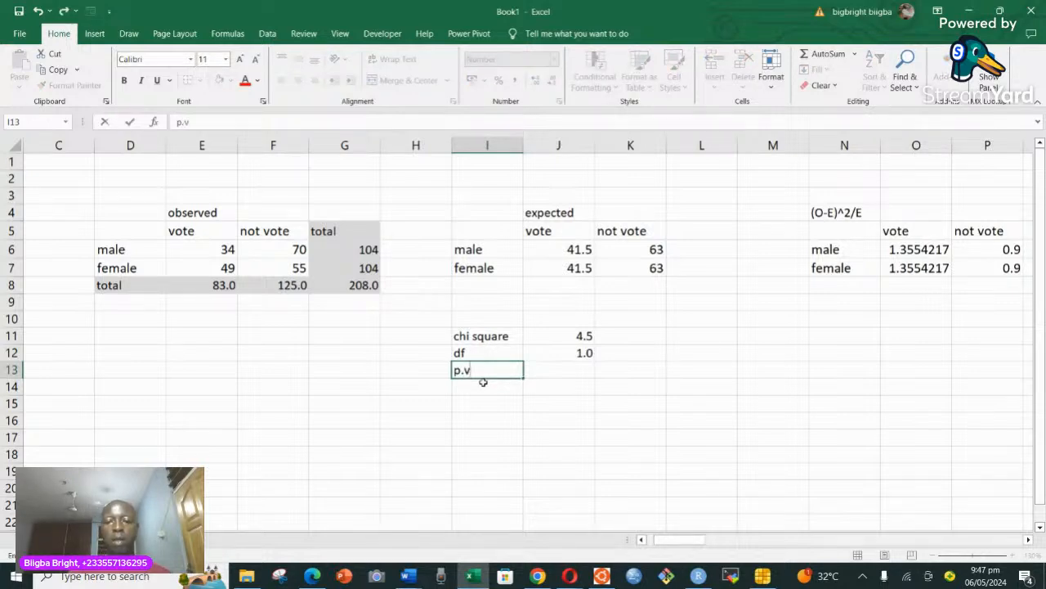
Try to calculate the p-value in J13 with the CHISQ.DIST.RT function, using the chi-square statistic in J11.
left_click(576, 371)
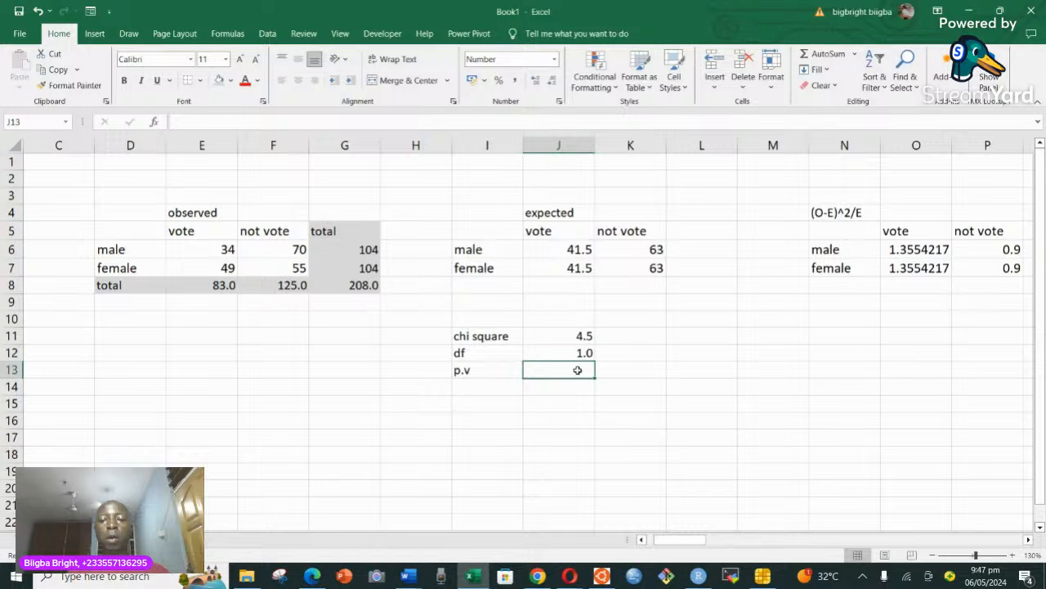
type("=")
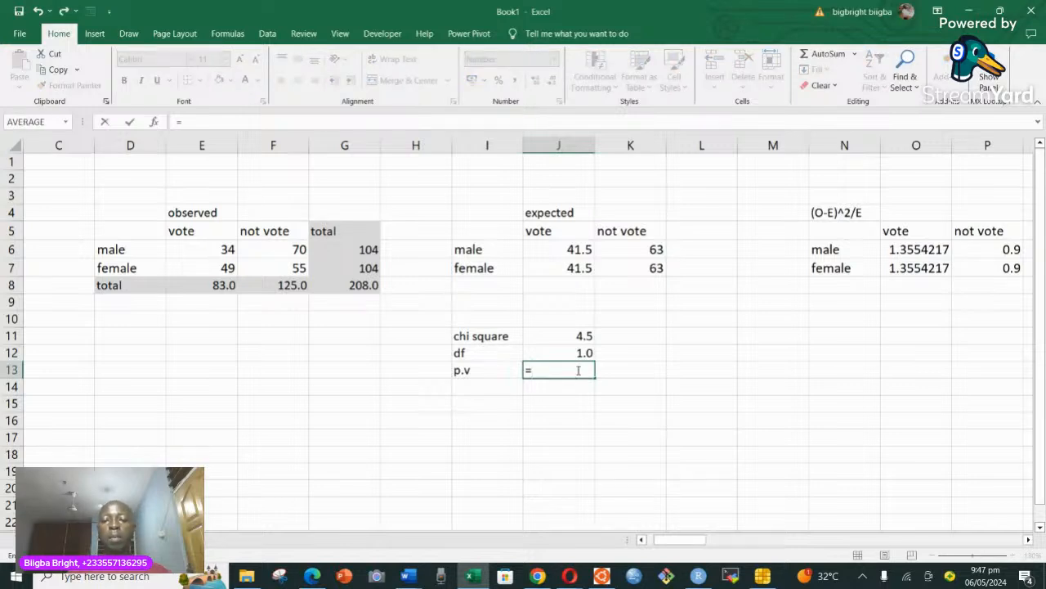
type("ch")
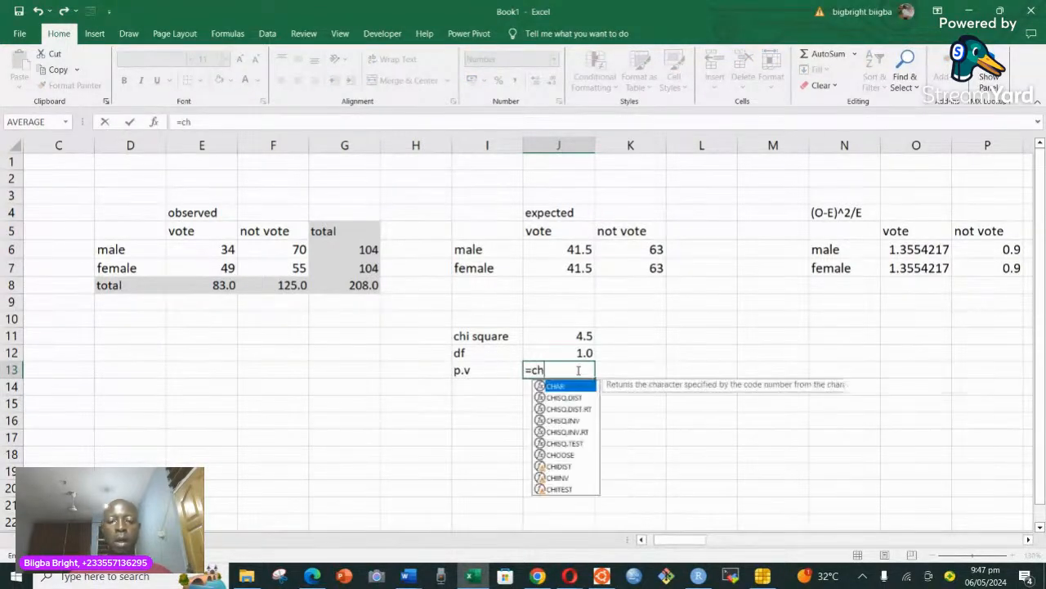
type("i")
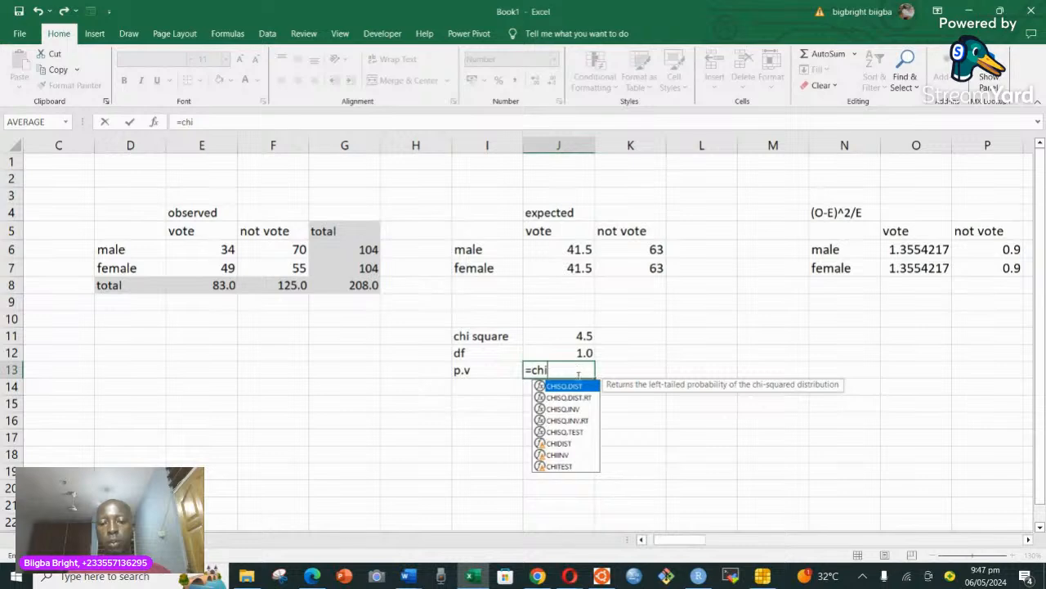
left_click(579, 398)
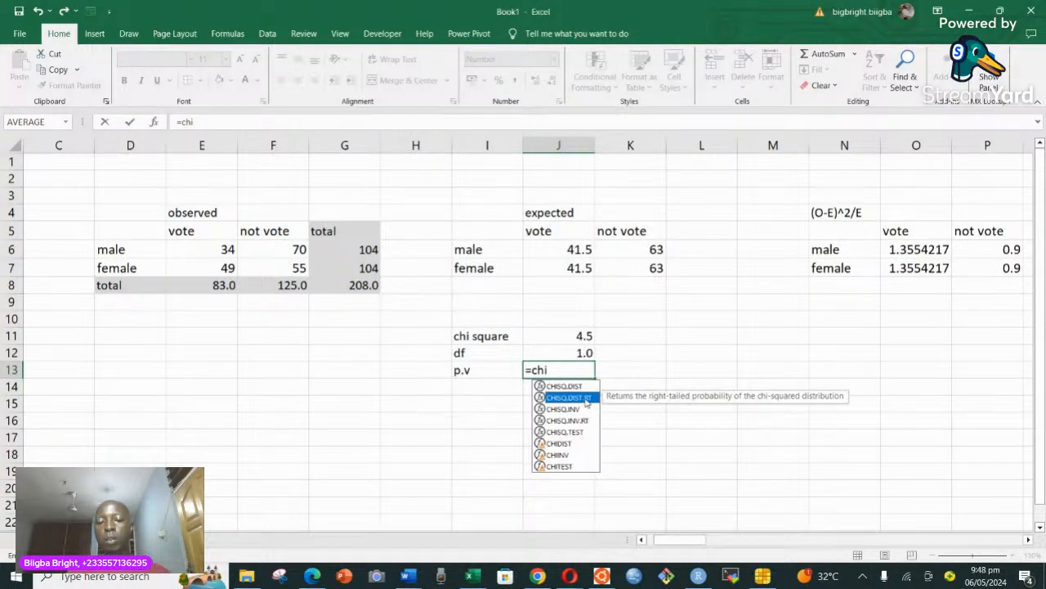
double_click(584, 398)
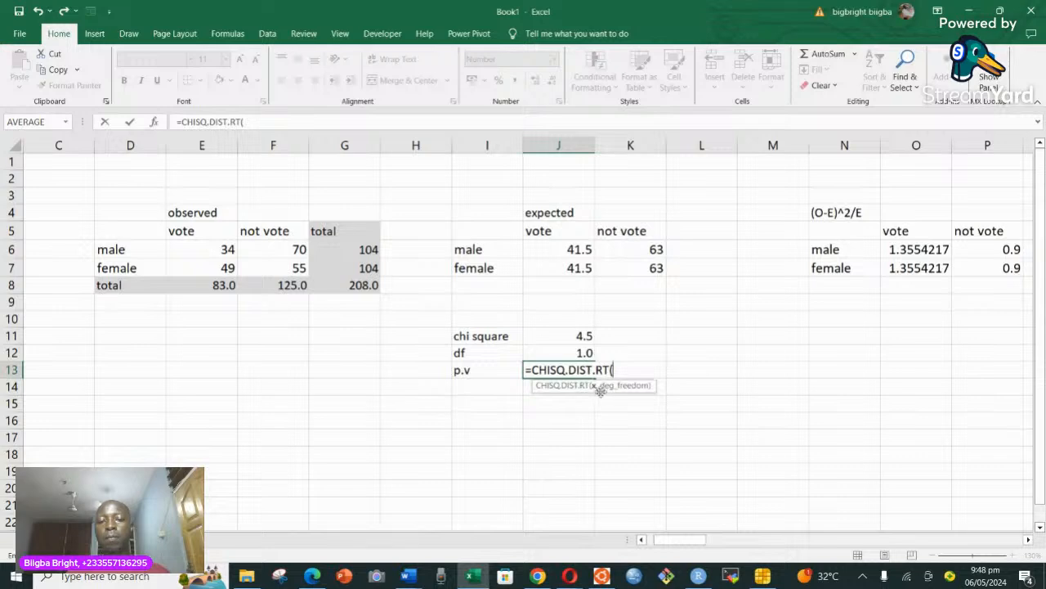
left_click(580, 336)
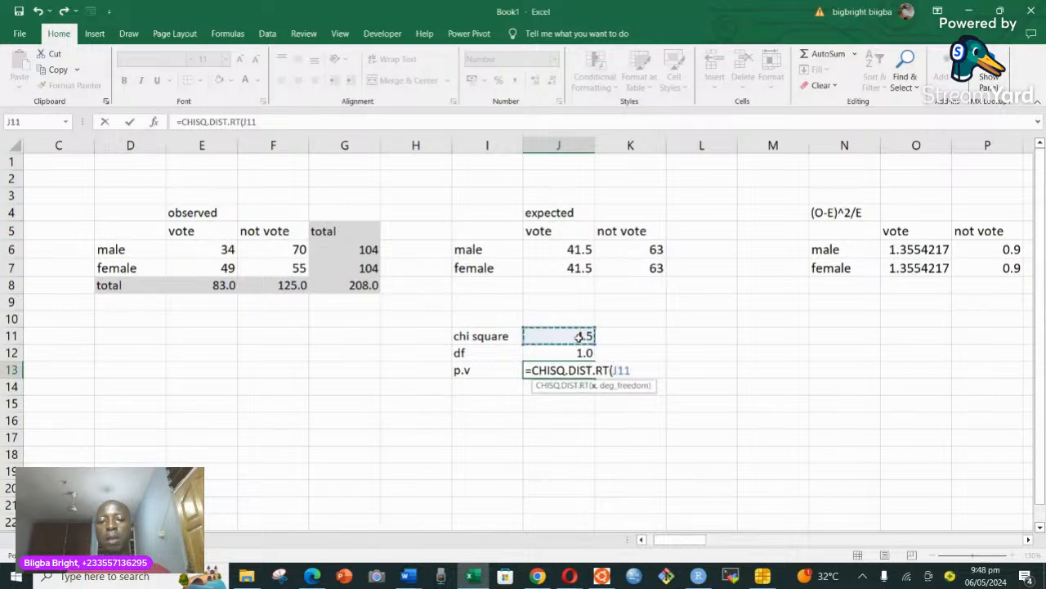
type(",")
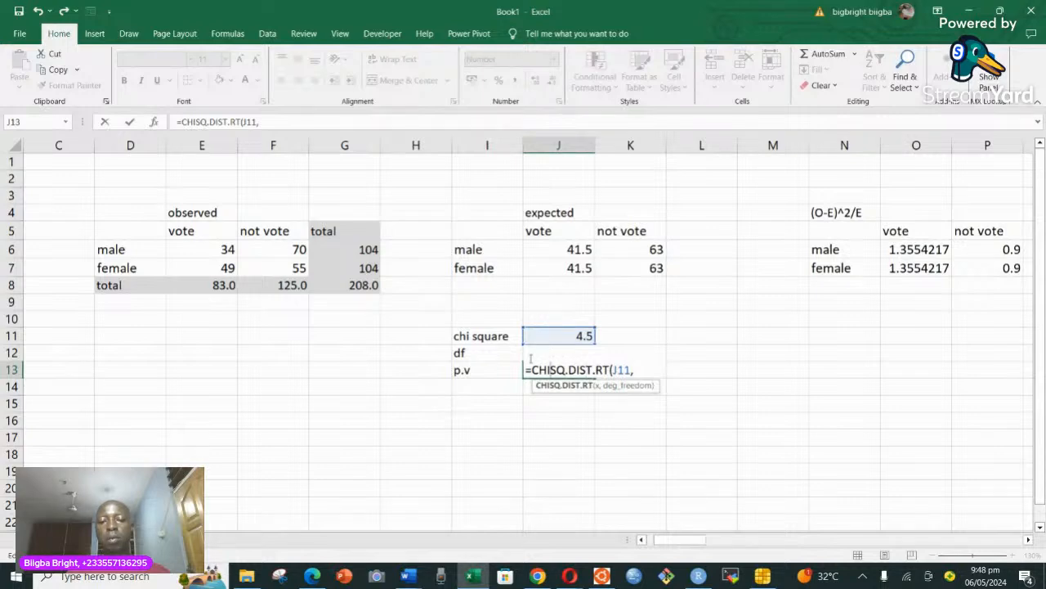
left_click(635, 335)
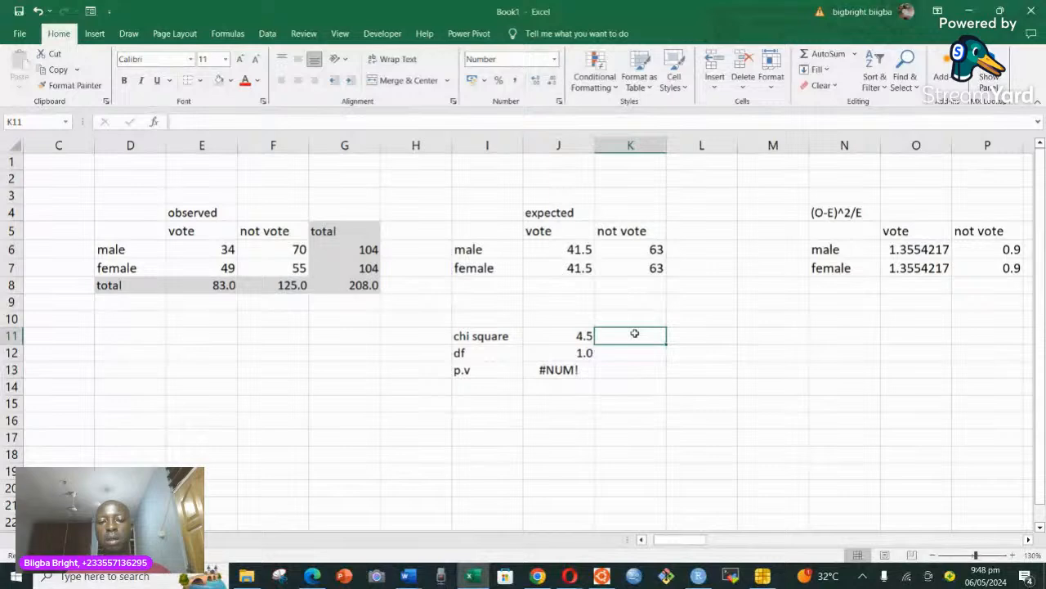
Clear the incomplete CHISQ.DIST.RT formula from cell J13.
left_click(577, 353)
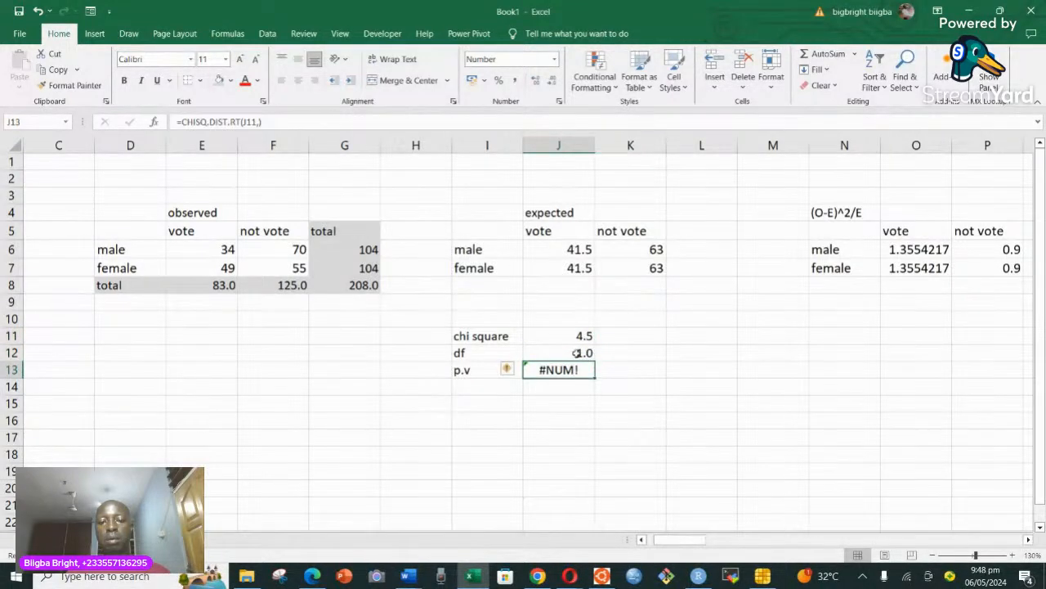
double_click(576, 371)
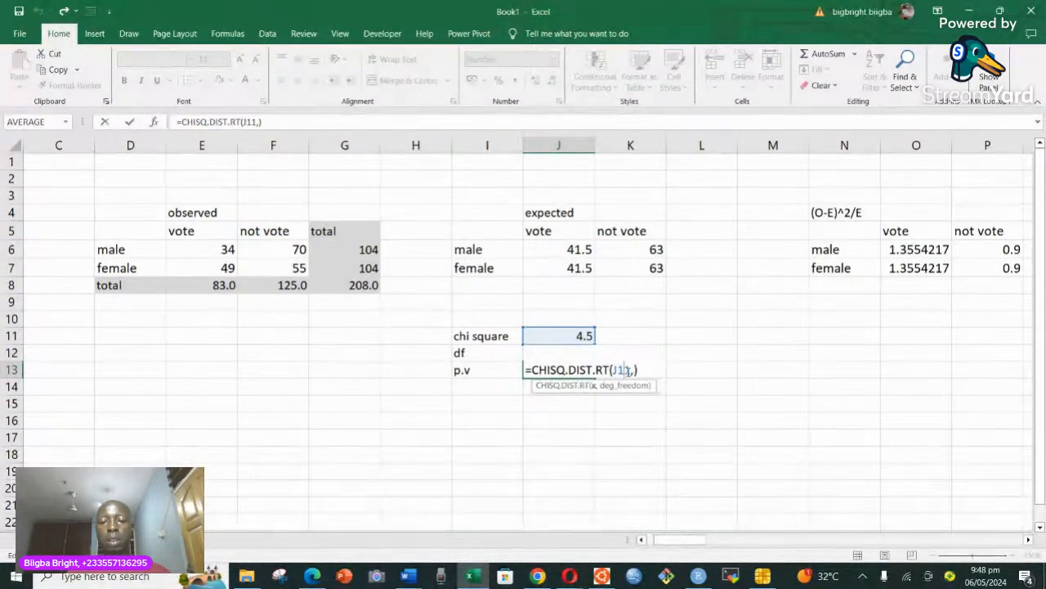
left_click(629, 370)
key("BackSpace")
key("BackSpace")
key("BackSpace")
key("BackSpace")
key("BackSpace")
key("BackSpace")
key("BackSpace")
key("BackSpace")
key("BackSpace")
key("BackSpace")
key("BackSpace")
key("BackSpace")
key("BackSpace")
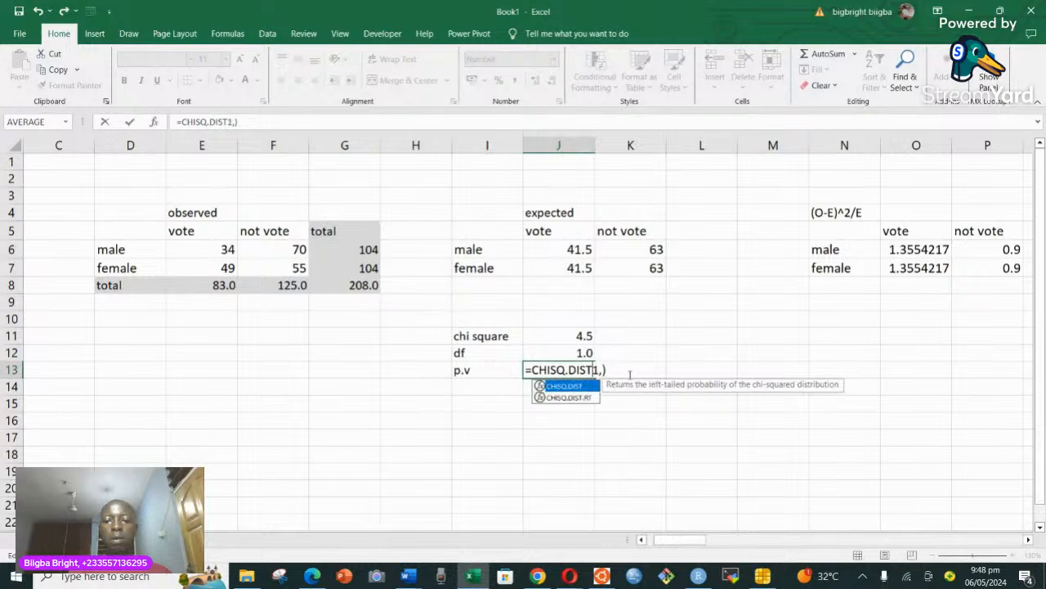
key("BackSpace")
key("BackSpace")
key("BackSpace")
key("BackSpace")
key("Delete")
key("Delete")
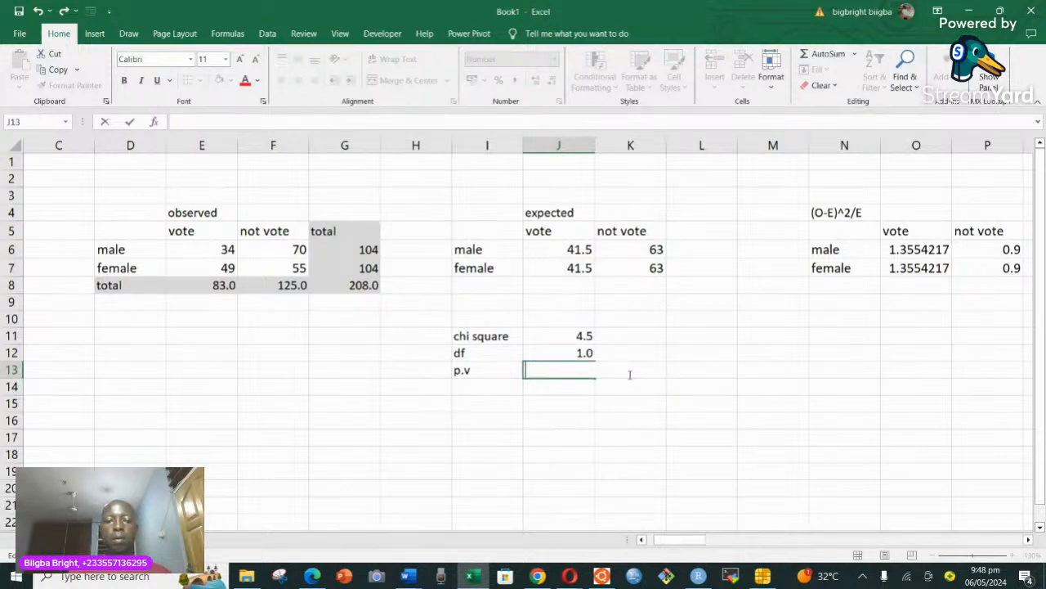
Label cell I14 "p.v", one row below the existing p-value label.
left_click(466, 389)
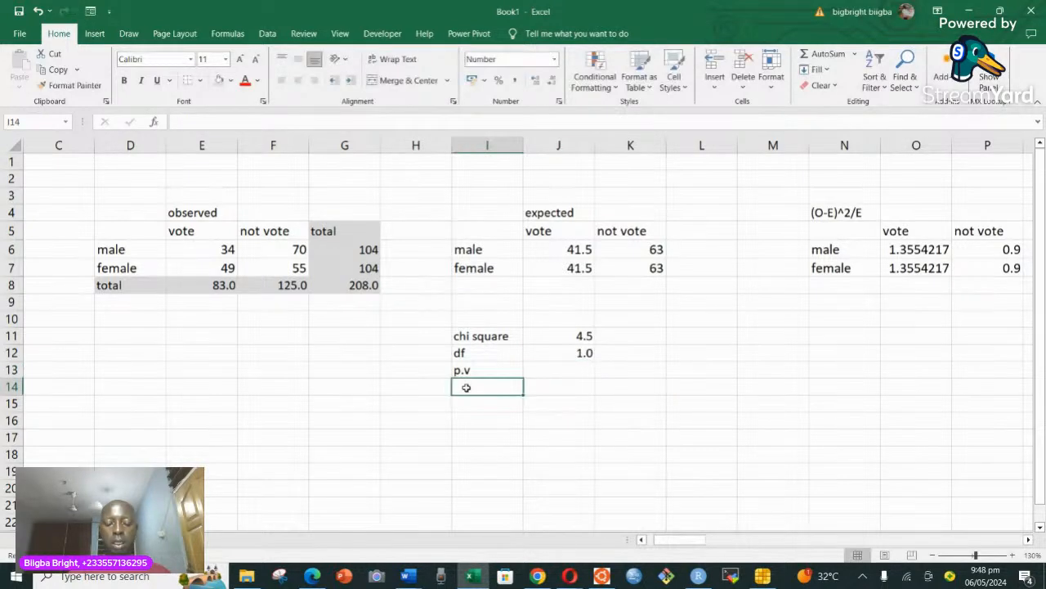
type("p")
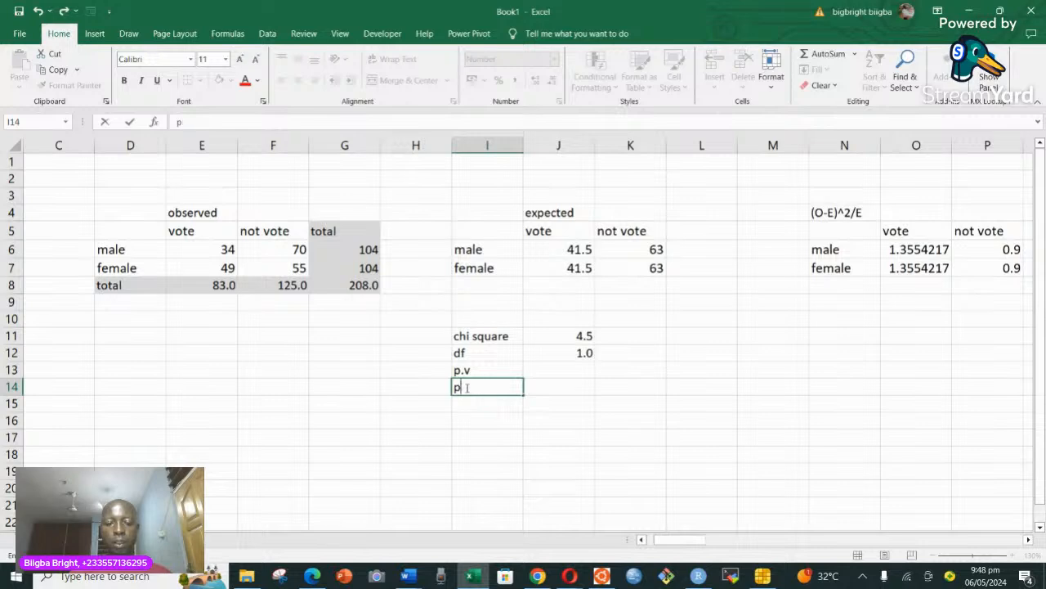
type("l.v")
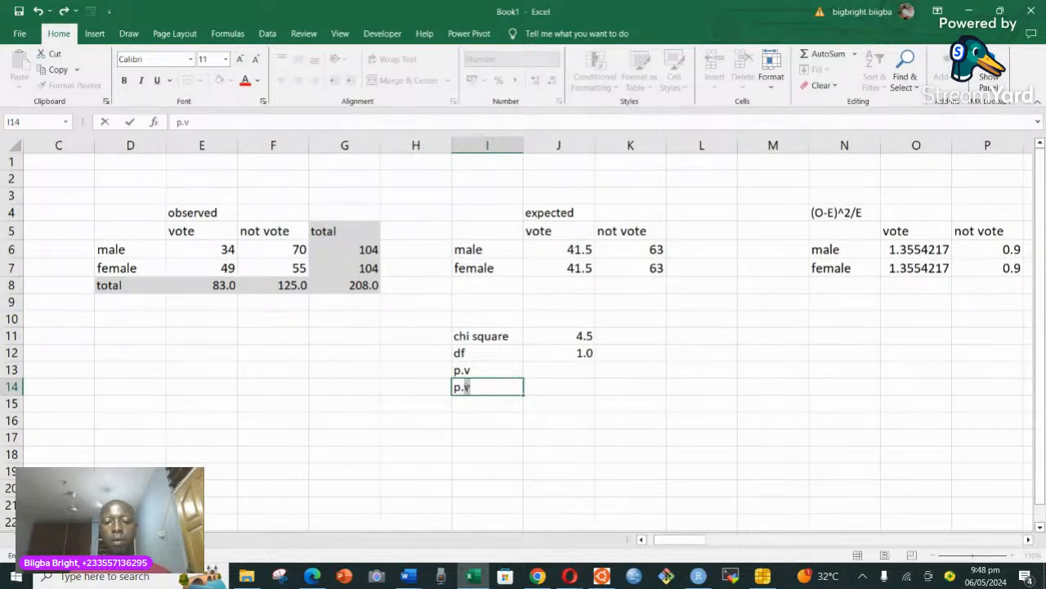
key("Return")
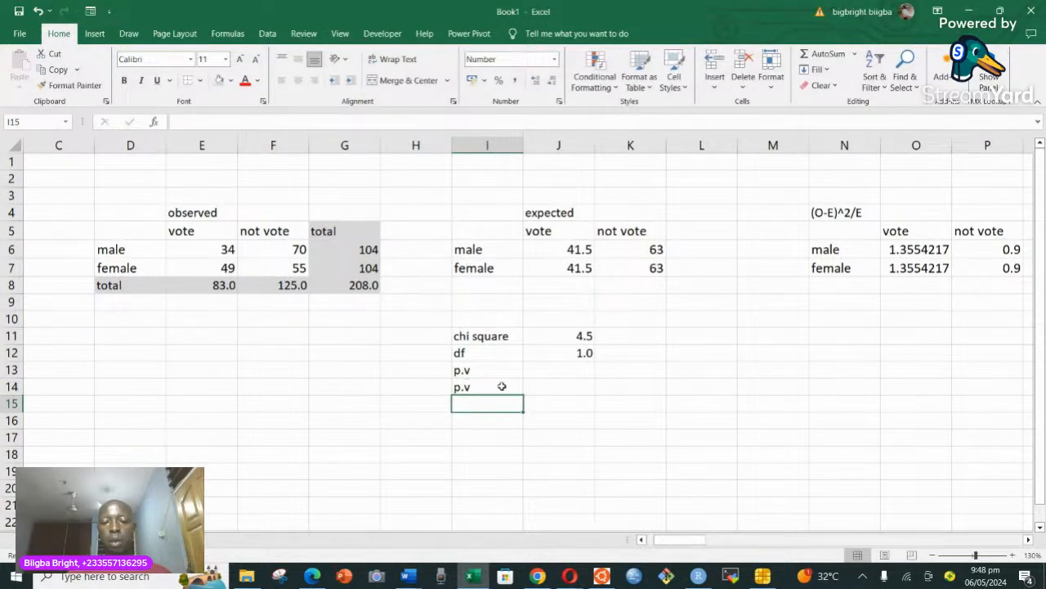
Calculate the right-tailed p-value in J14 with the formula =CHISQ.DIST.RT(J11,J12).
left_click(551, 385)
type("=")
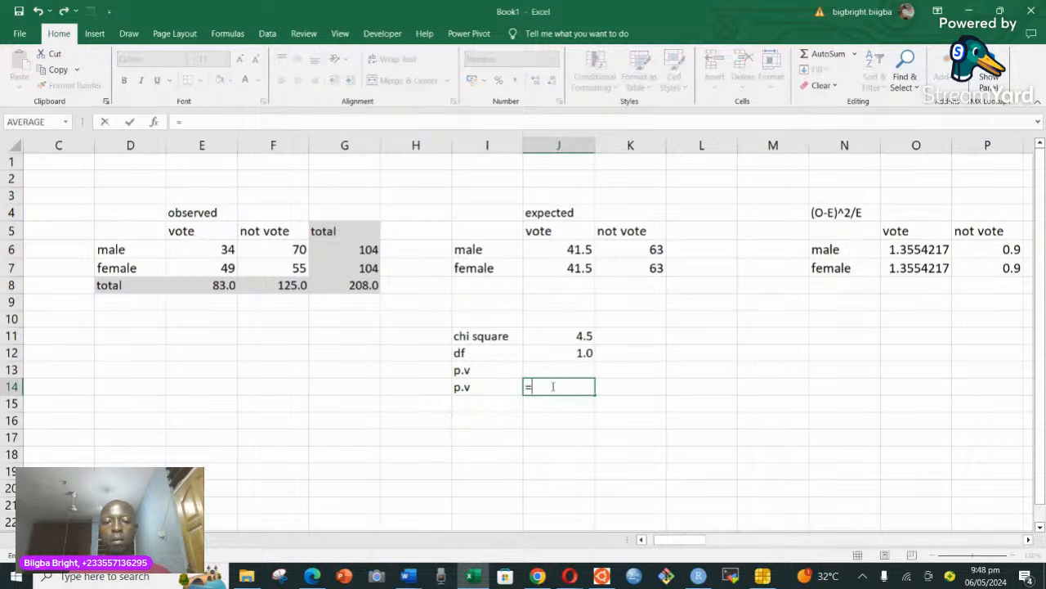
type("chi")
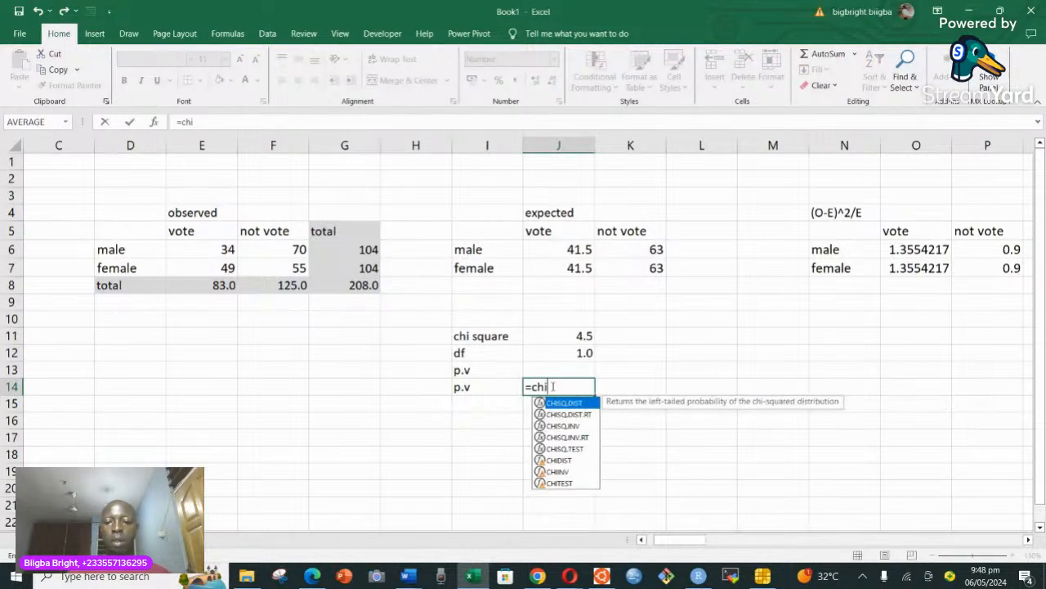
double_click(573, 414)
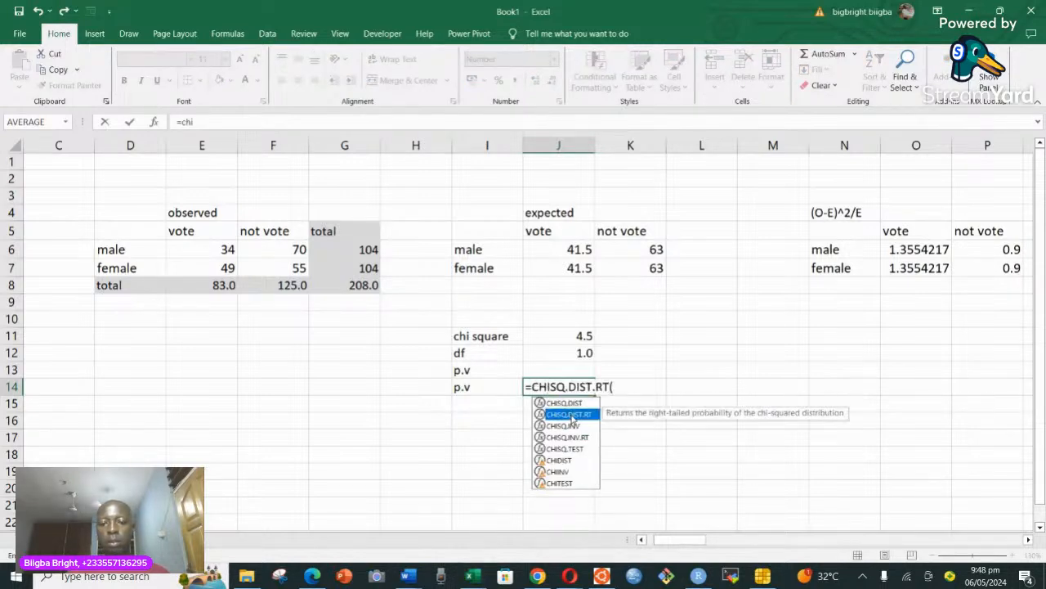
left_click(577, 336)
type(",")
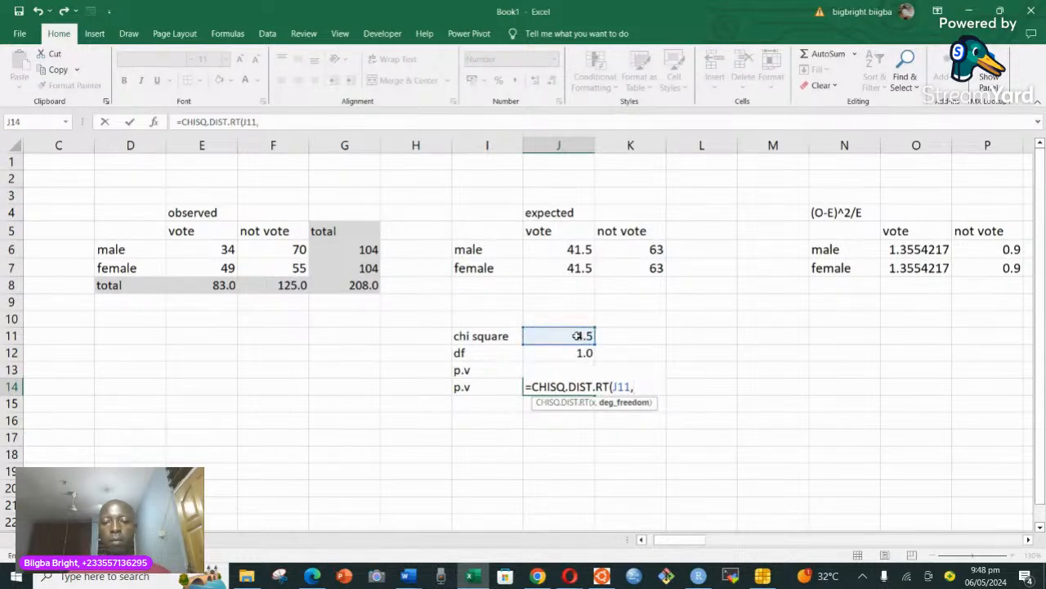
left_click(577, 352)
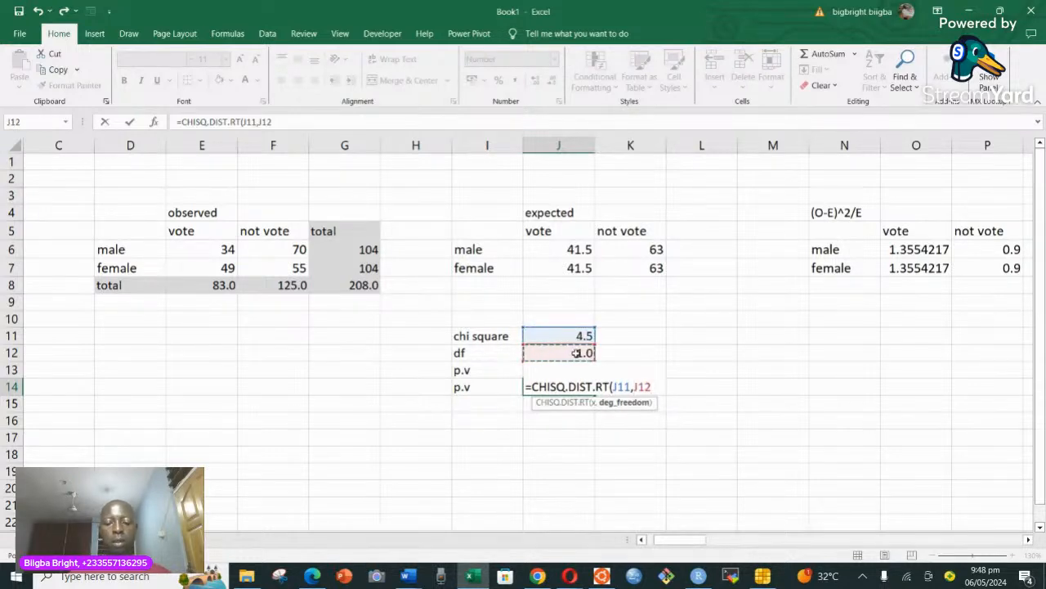
type(")")
key("Return")
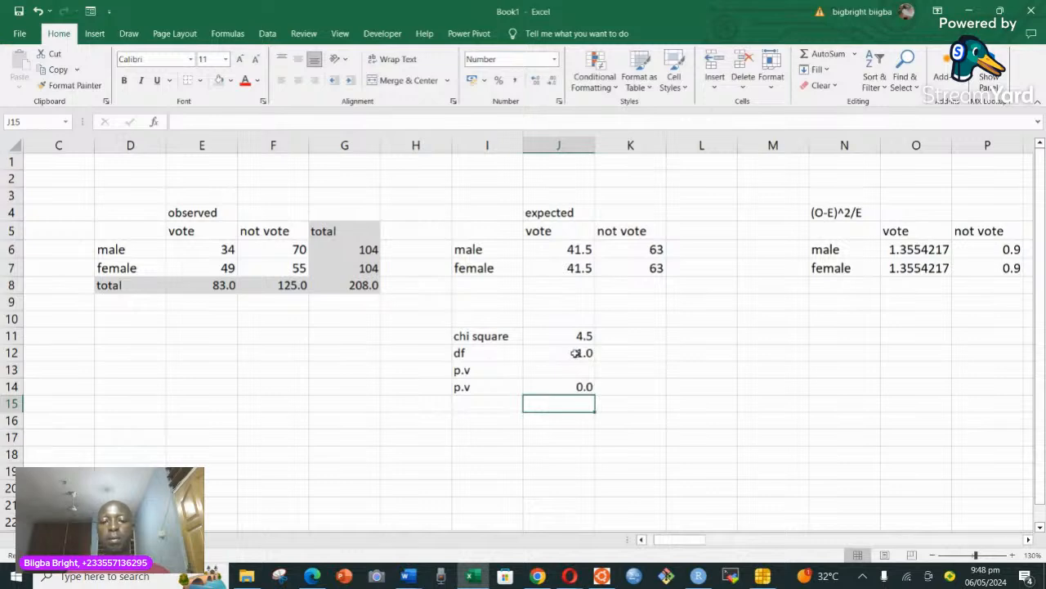
Increase the p-value in J14 to seven decimal places.
left_click(580, 387)
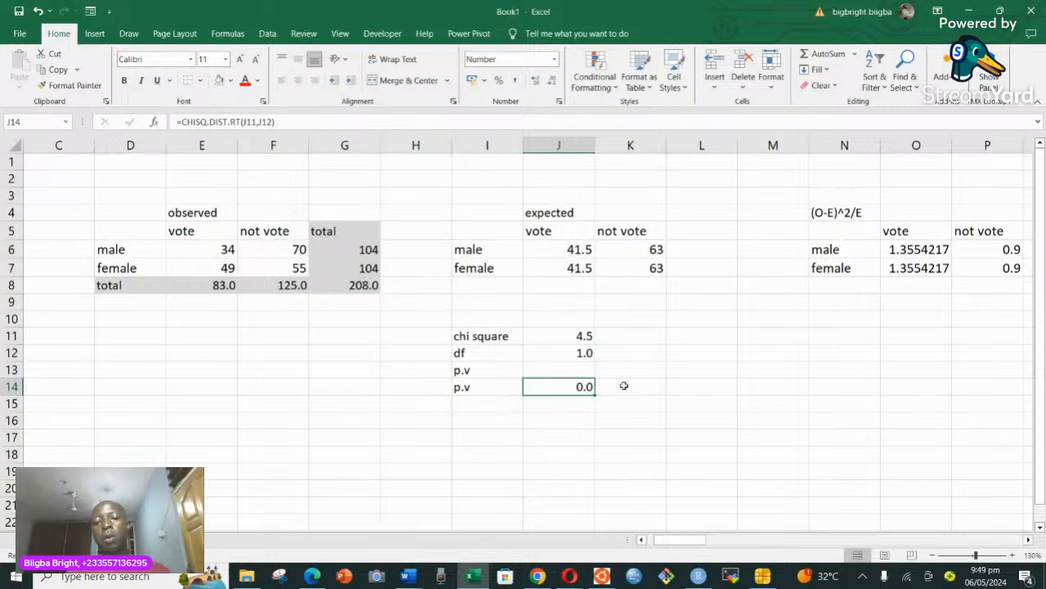
left_click(536, 81)
left_click(536, 81)
left_click(536, 81)
left_click(536, 81)
left_click(537, 81)
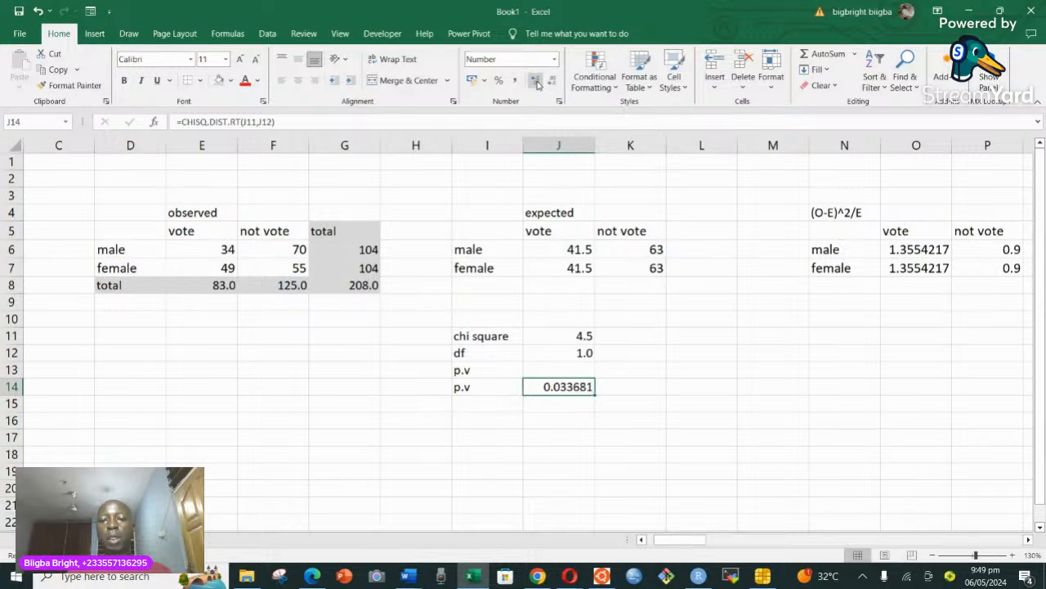
left_click(536, 81)
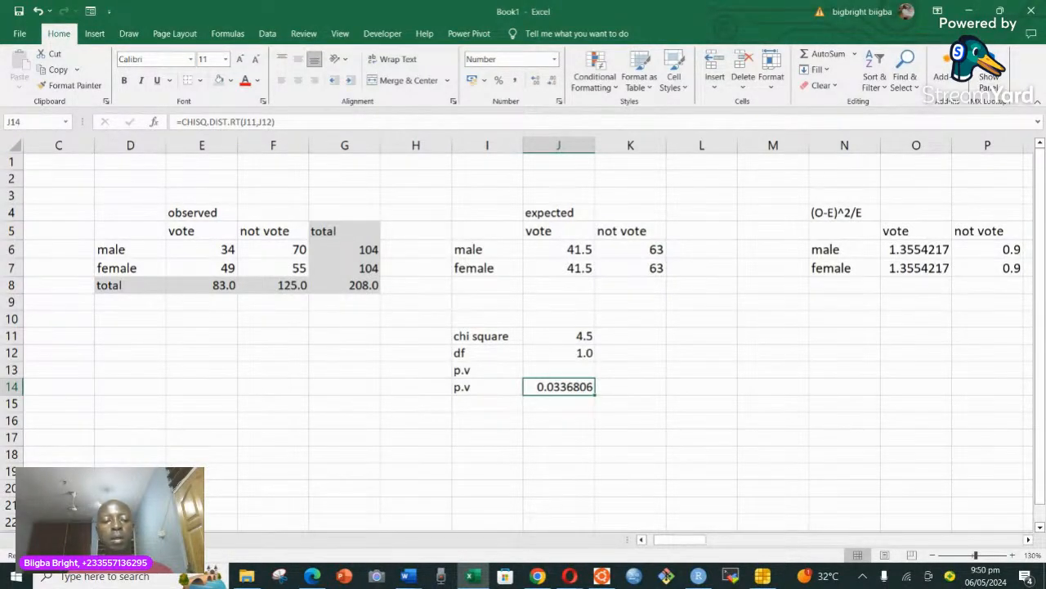
left_click(336, 300)
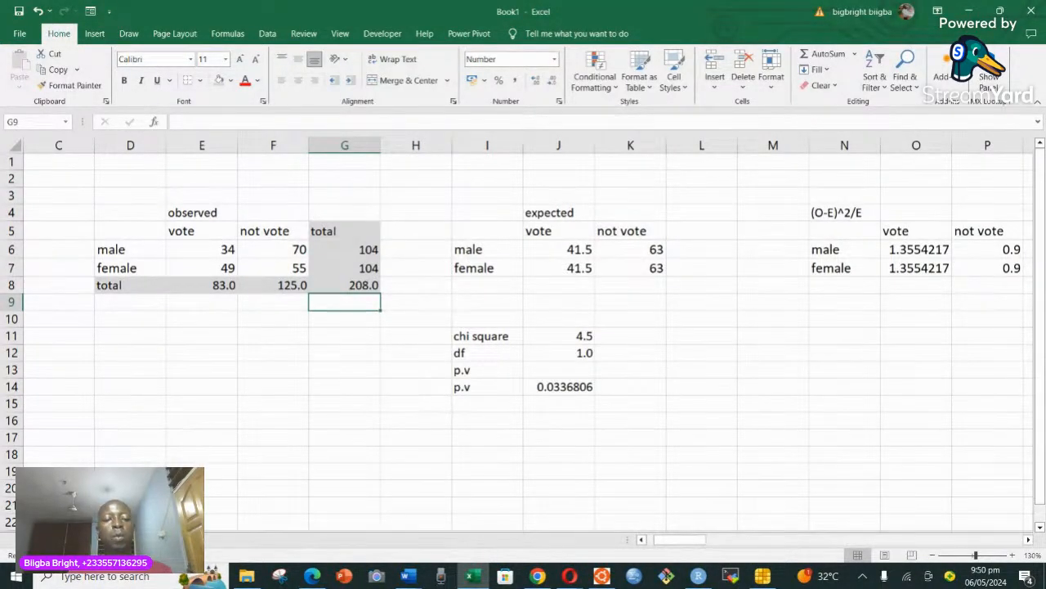
Switch to the sheet with the raw Gender and VotingP data and clear the three pivot tables by deleting range I1:N21.
left_click(102, 540)
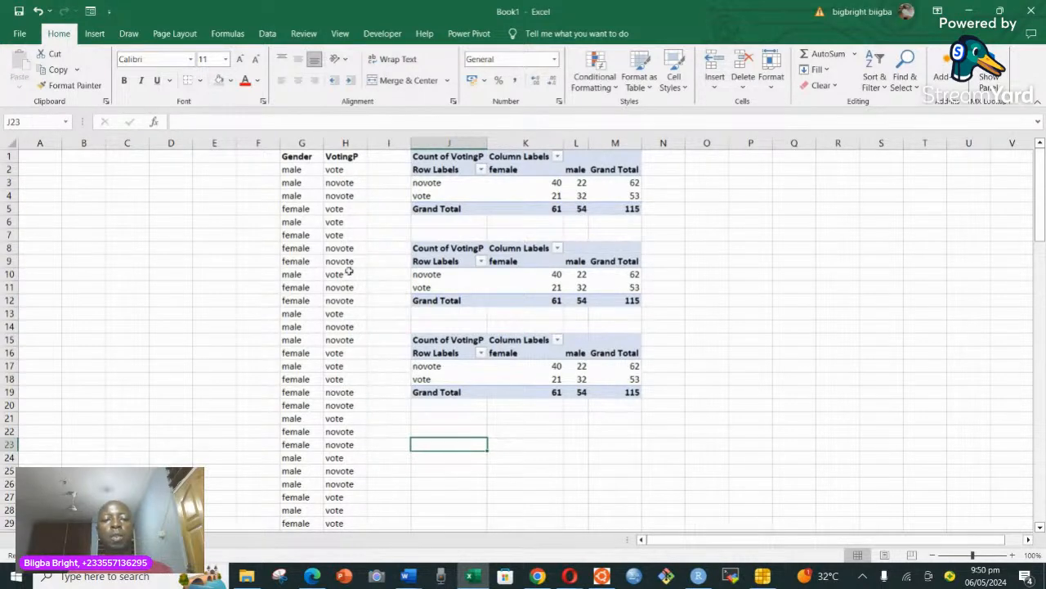
scroll(413, 300, "down", 1)
scroll(413, 301, "up", 1)
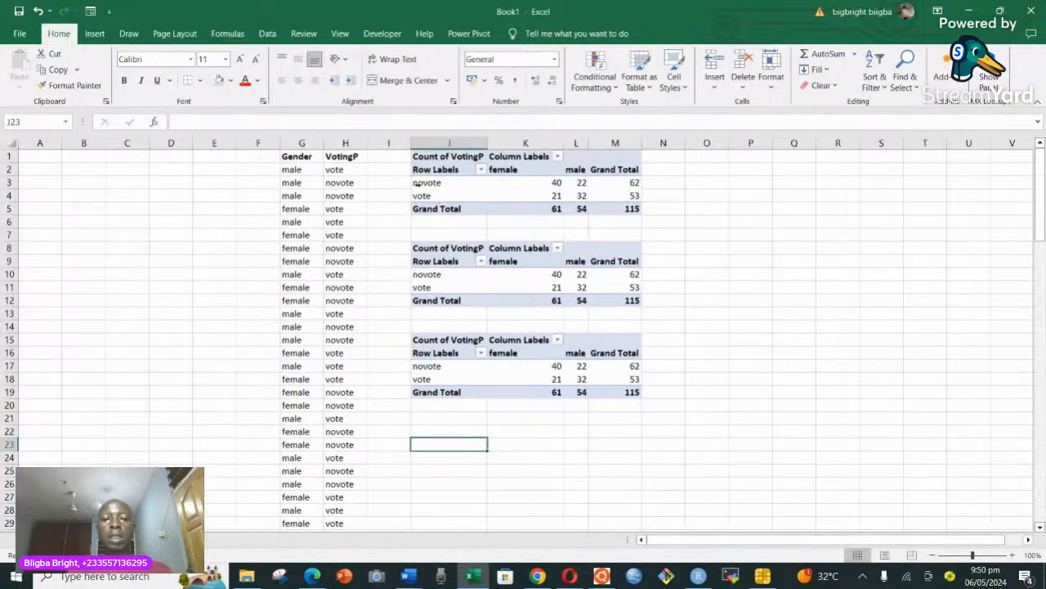
left_click(408, 156)
left_click_drag(408, 156, 667, 412)
key("Delete")
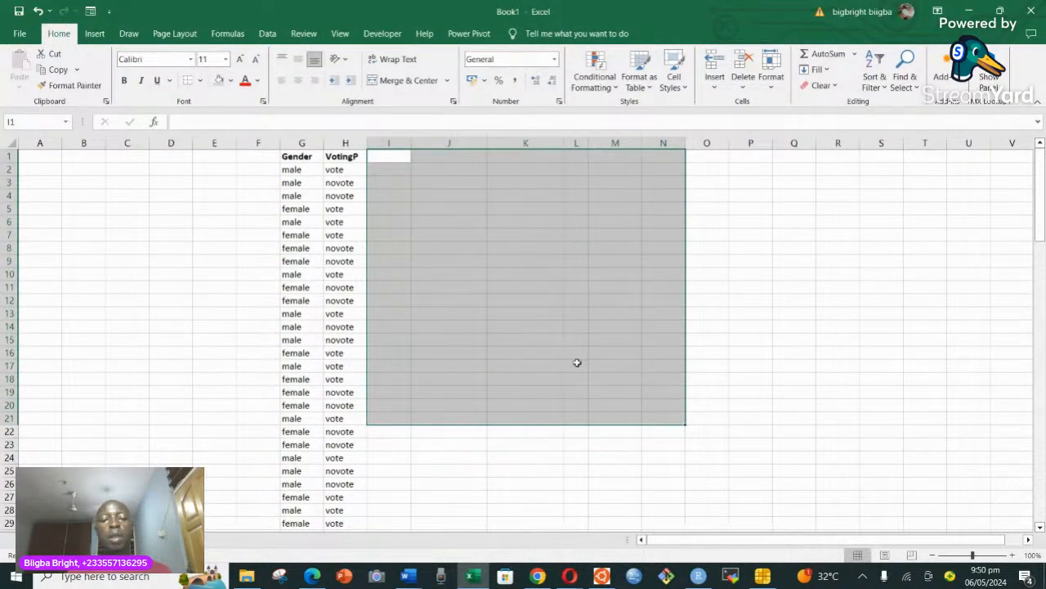
left_click_drag(605, 350, 605, 345)
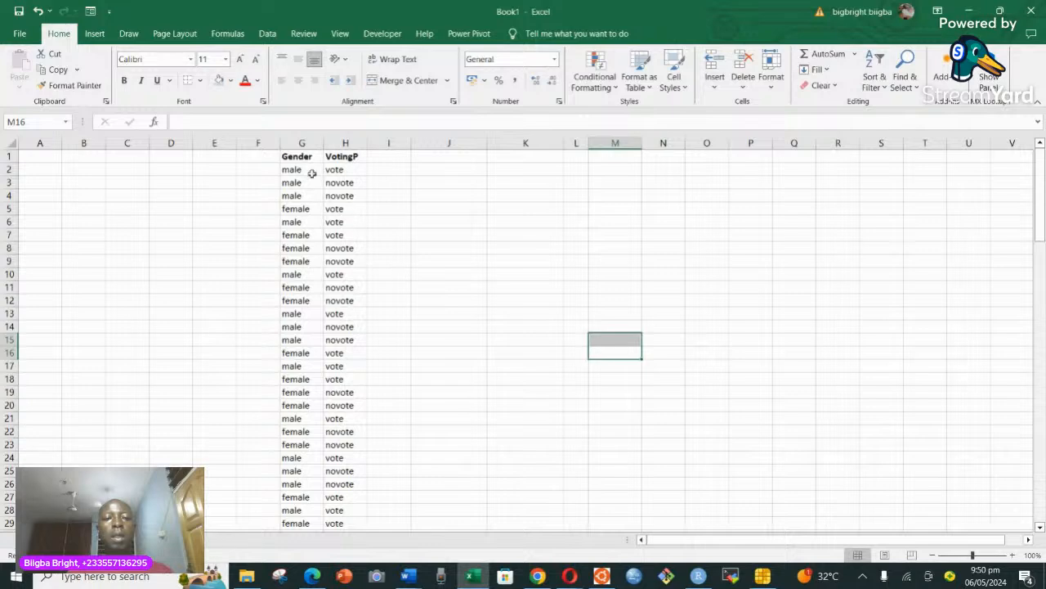
Look through the Gender and VotingP records from the header row down to the last record and back.
scroll(317, 287, "down", 2)
scroll(317, 288, "down", 6)
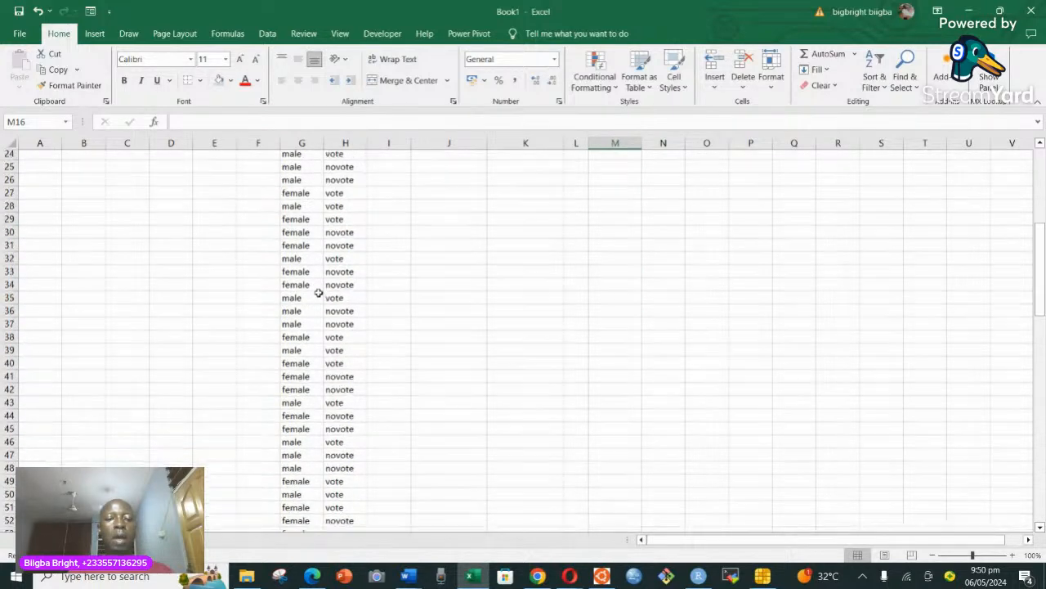
scroll(317, 287, "up", 8)
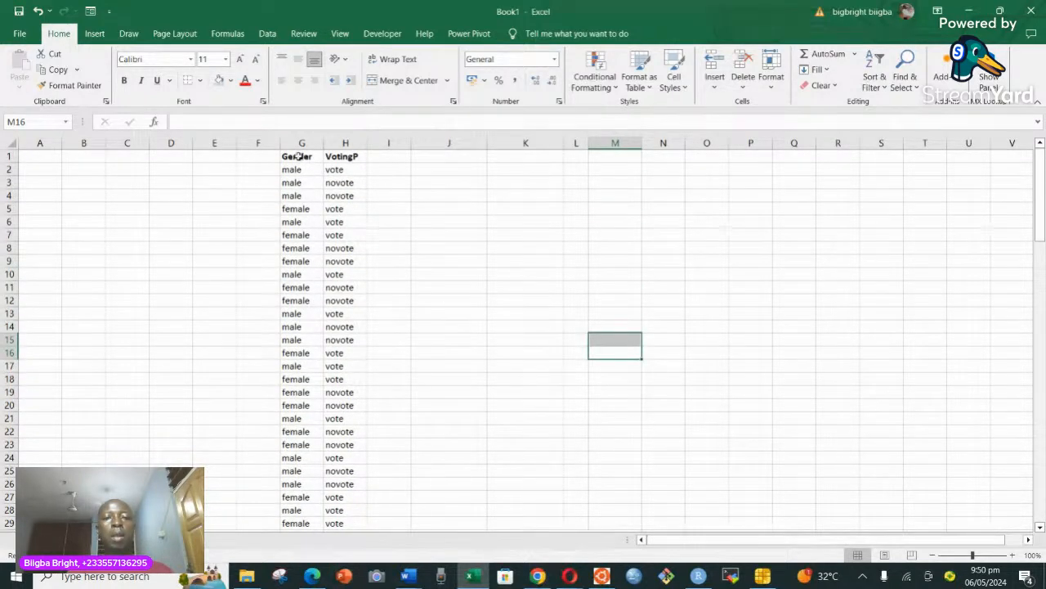
scroll(330, 317, "down", 20)
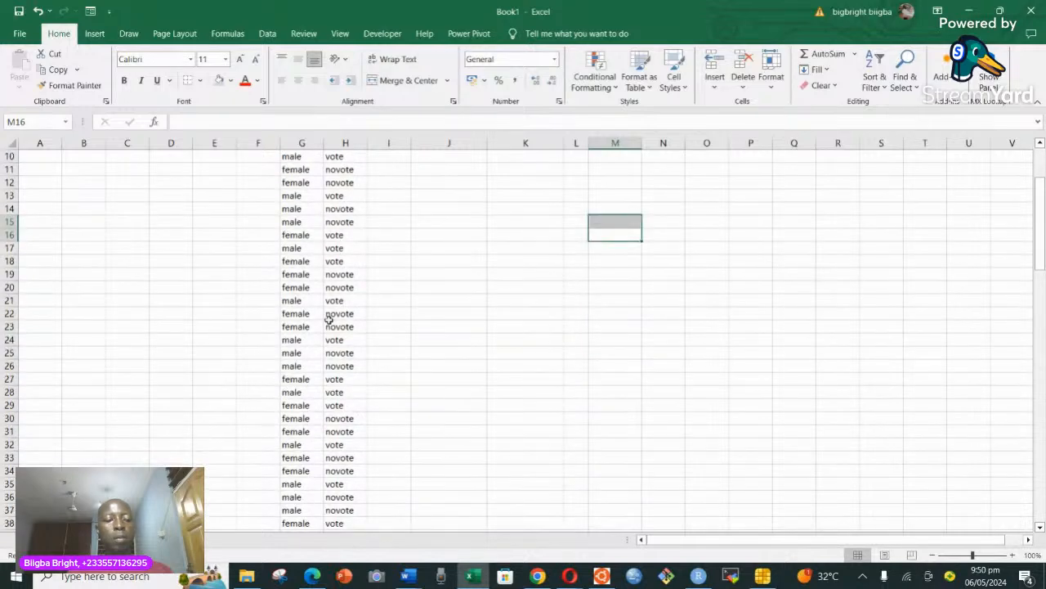
scroll(329, 318, "down", 14)
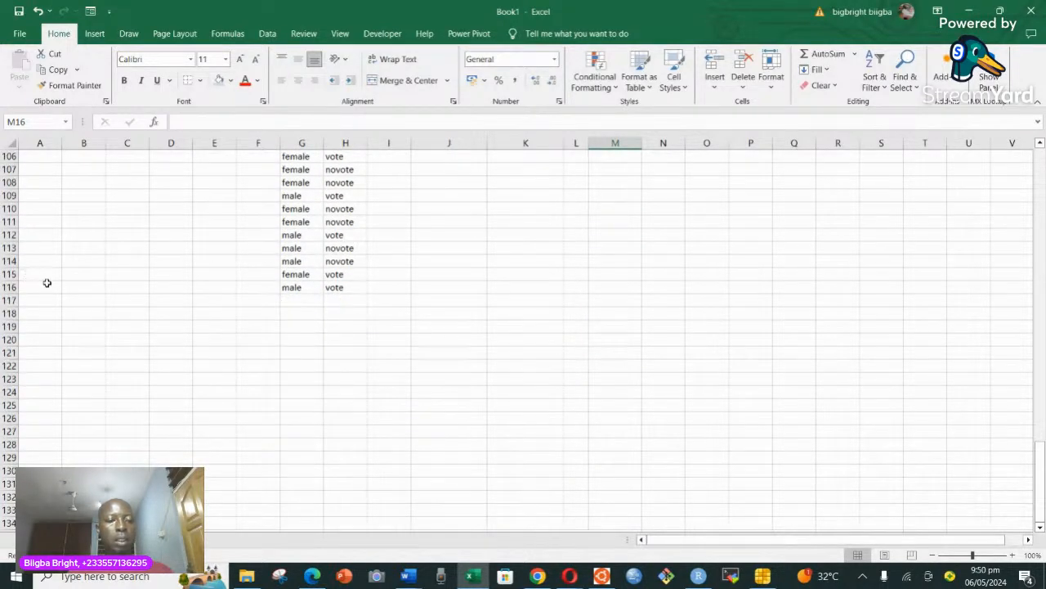
scroll(289, 302, "up", 9)
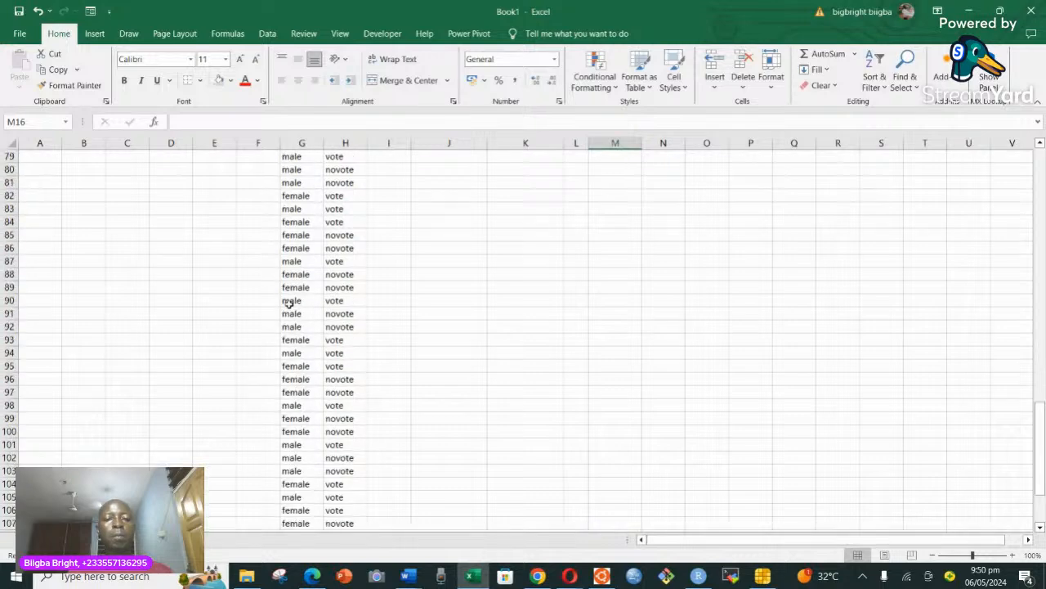
scroll(289, 303, "up", 20)
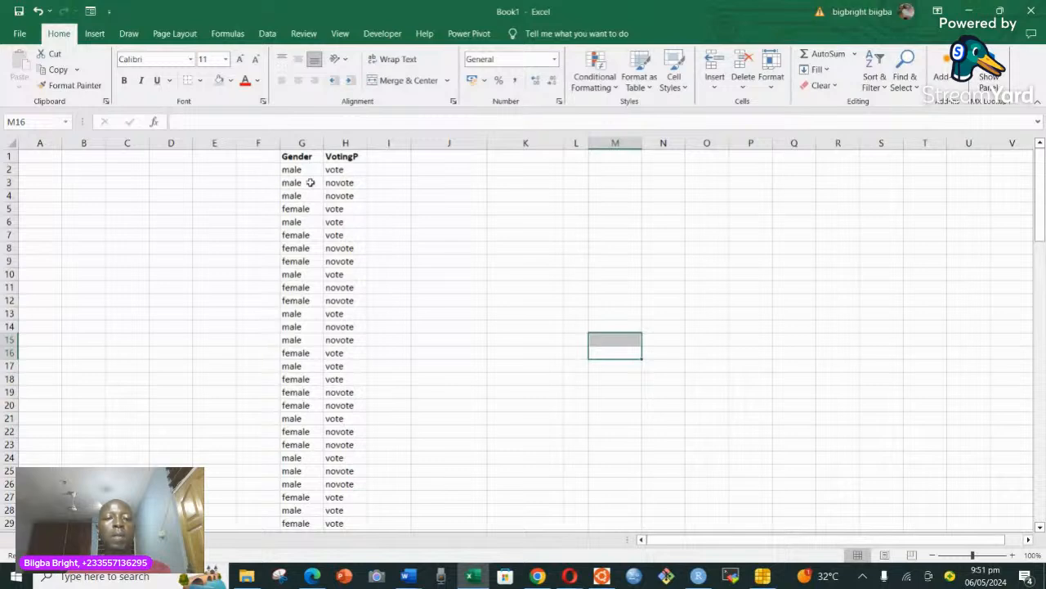
left_click(345, 365)
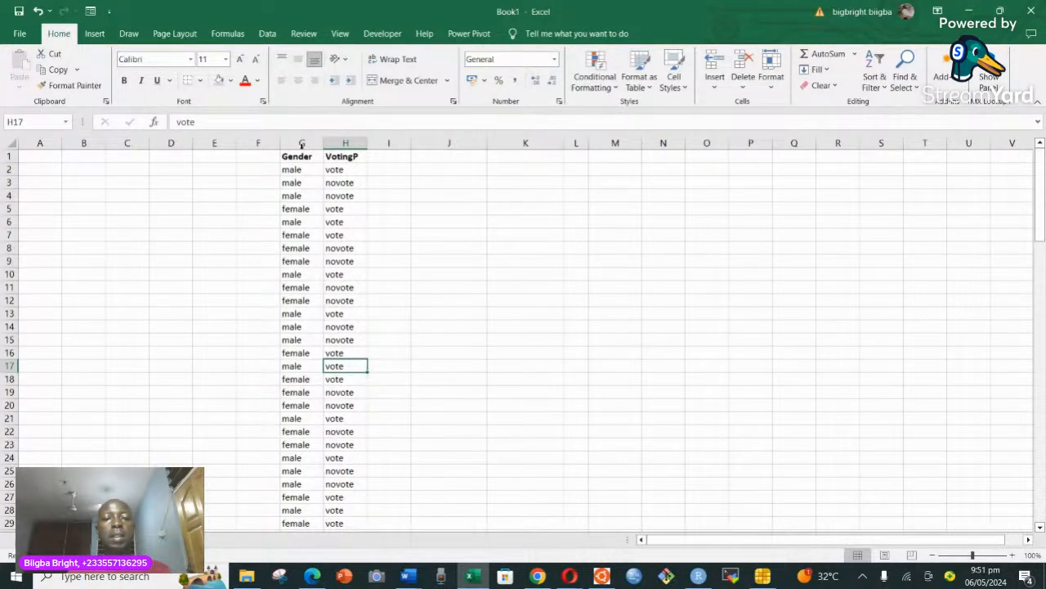
Insert a PivotTable from the Gender and VotingP data in G1:H116, placed on the existing worksheet at J1:J20.
left_click(346, 182)
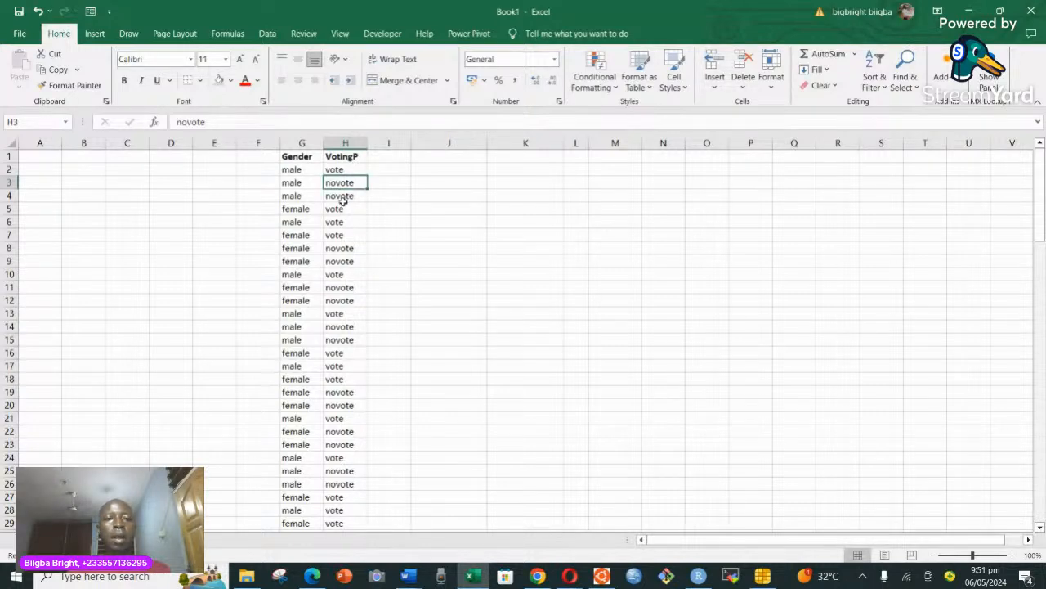
left_click(99, 35)
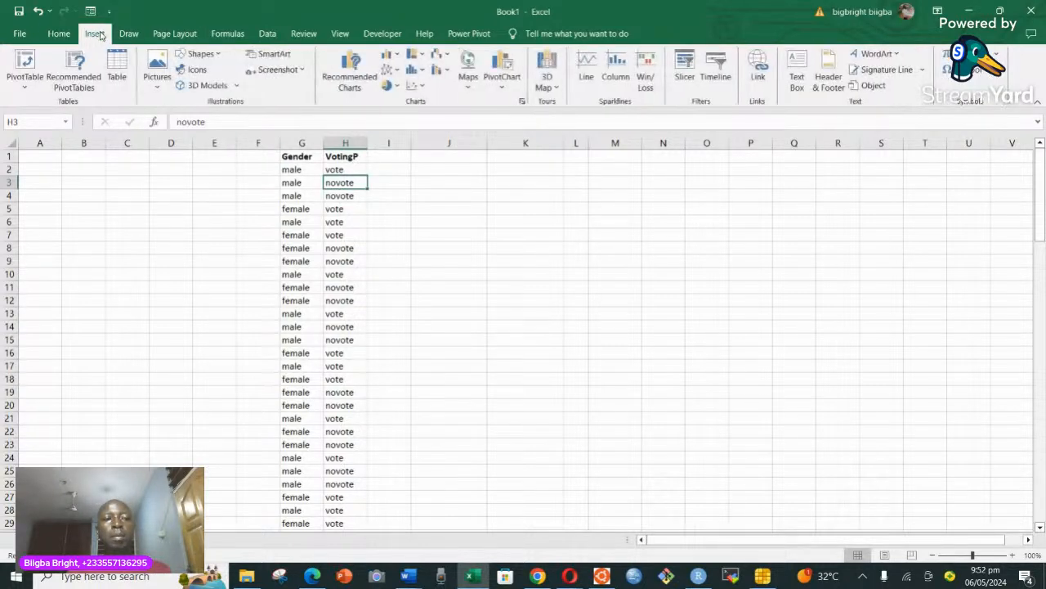
left_click(25, 68)
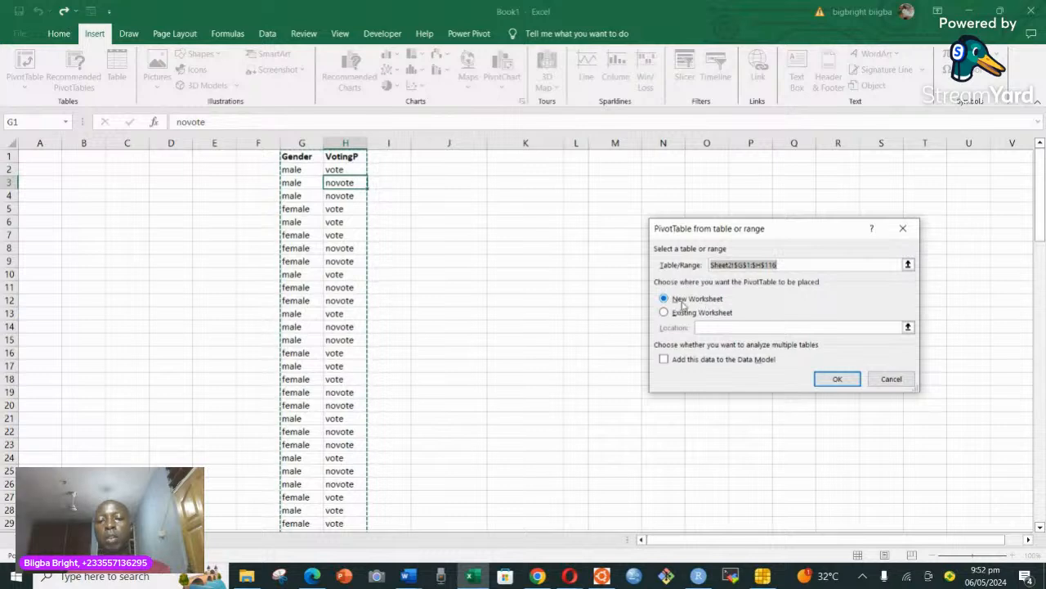
left_click(665, 315)
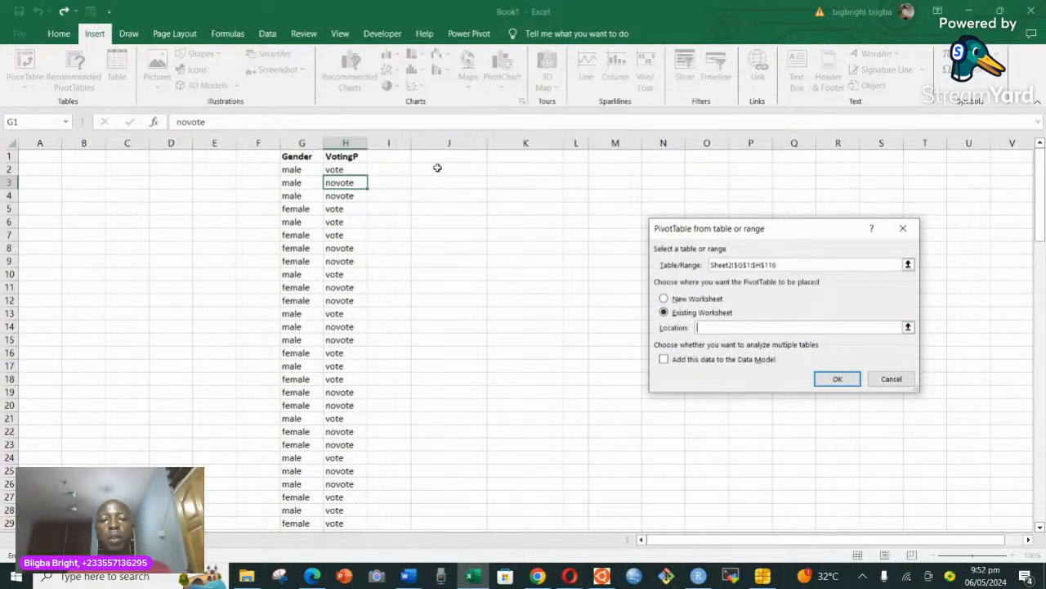
left_click_drag(438, 158, 448, 399)
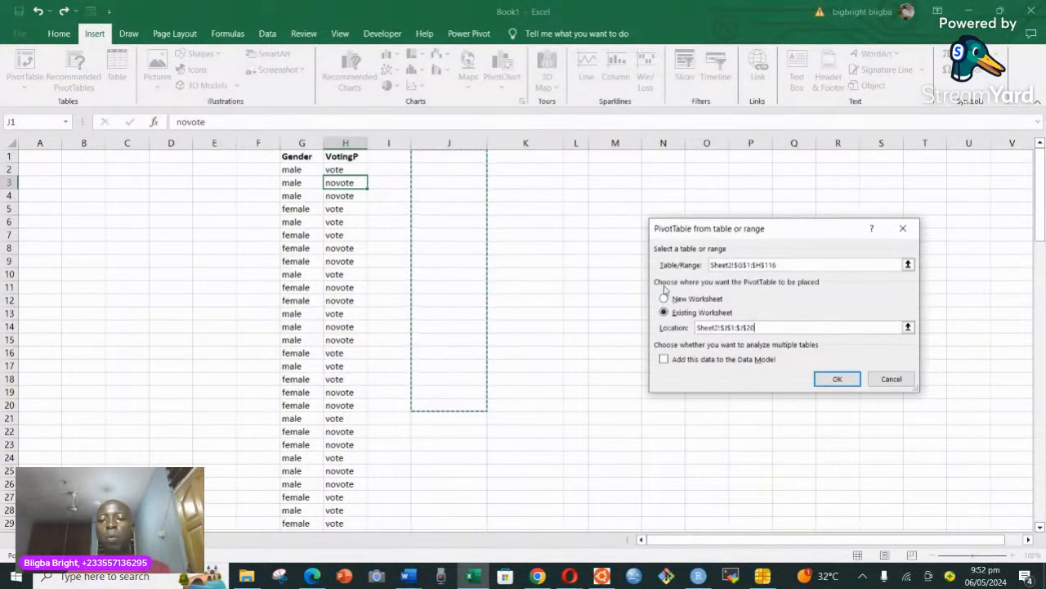
left_click(838, 380)
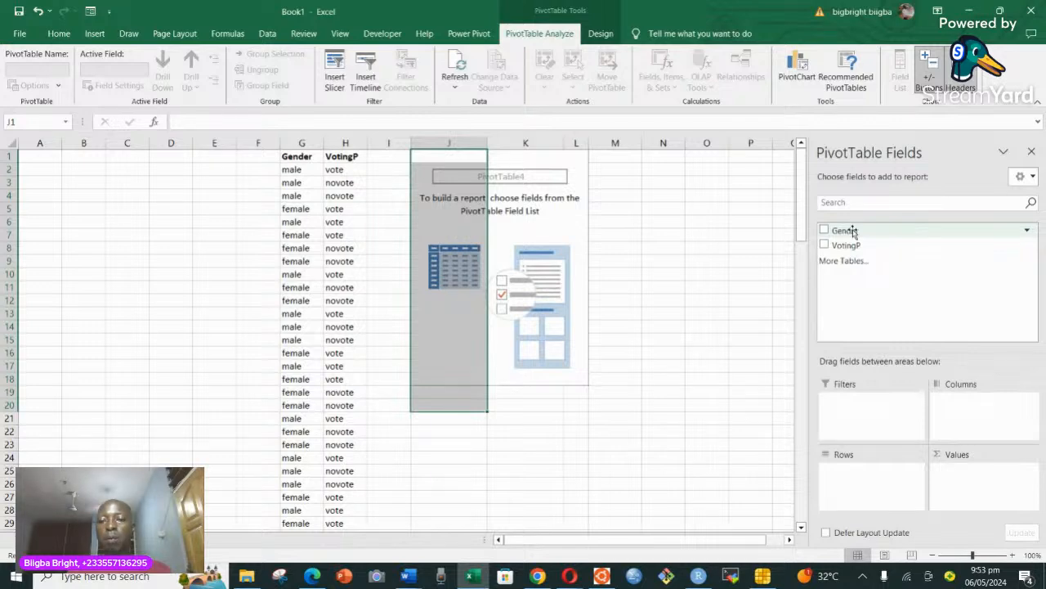
Lay out the PivotTable with Gender as columns, VotingP as rows and Count of VotingP as values.
left_click_drag(854, 234, 961, 409)
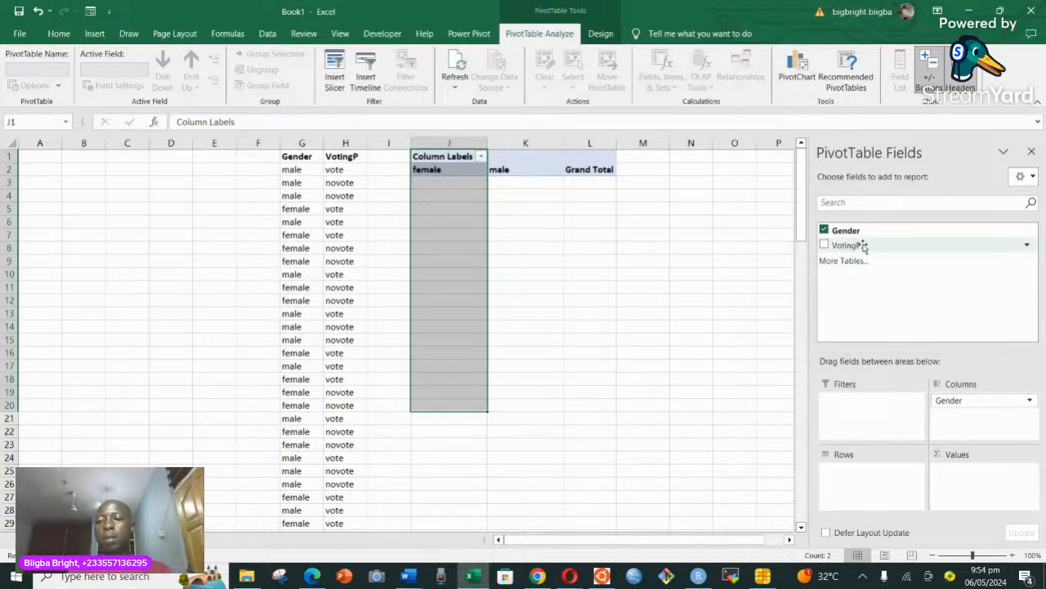
left_click_drag(865, 247, 852, 484)
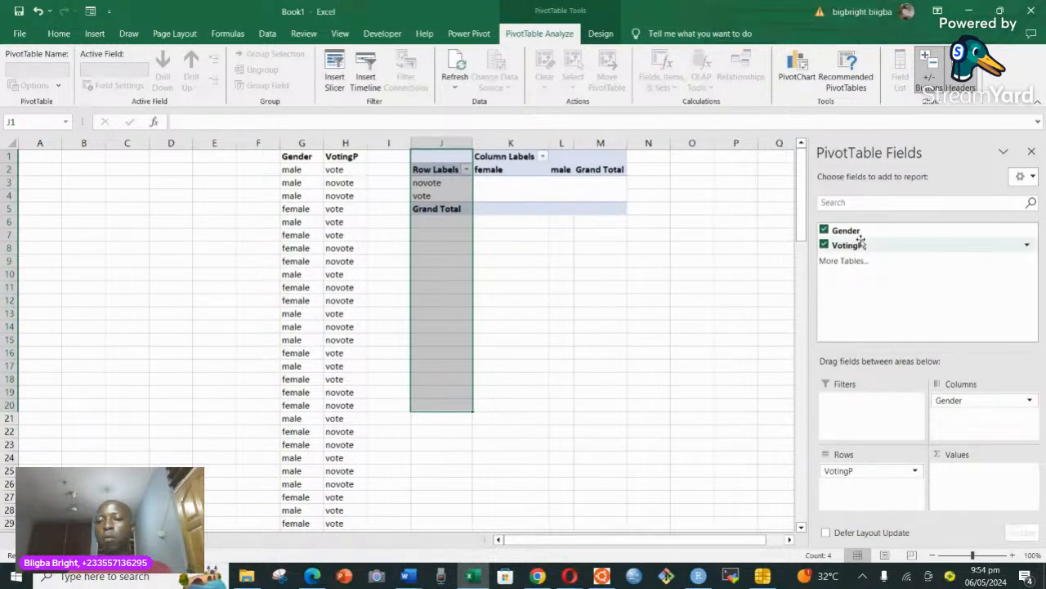
left_click_drag(863, 248, 968, 484)
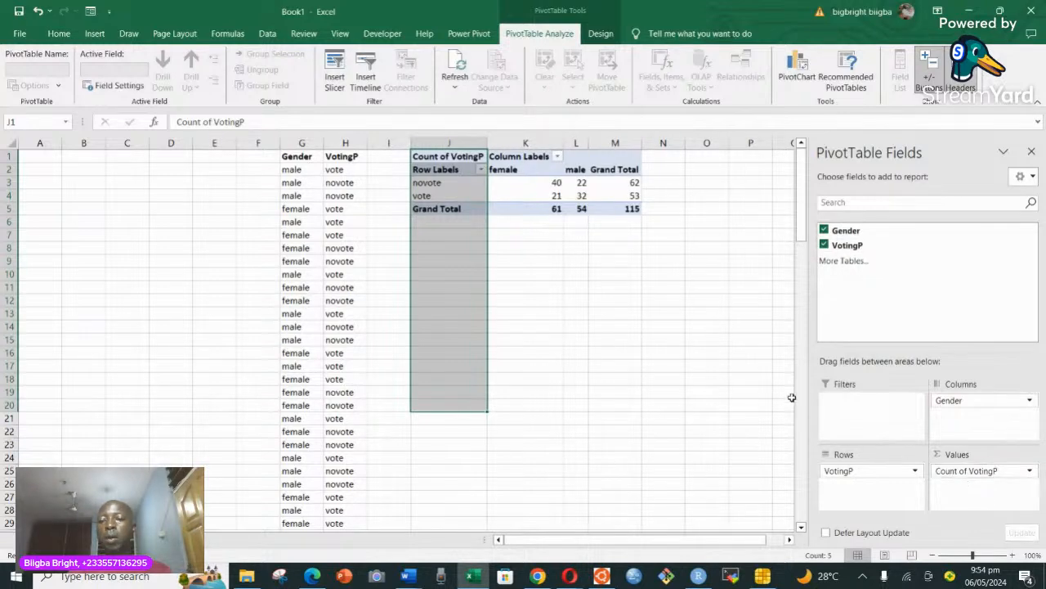
left_click(603, 300)
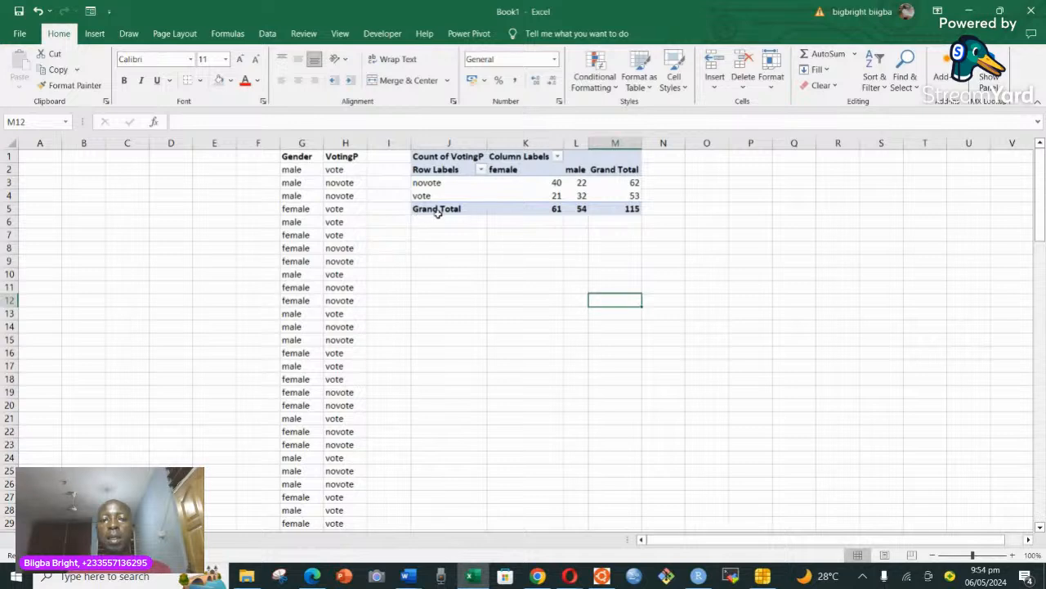
Copy the whole PivotTable and paste duplicates of it at J9 and J17.
left_click(413, 156)
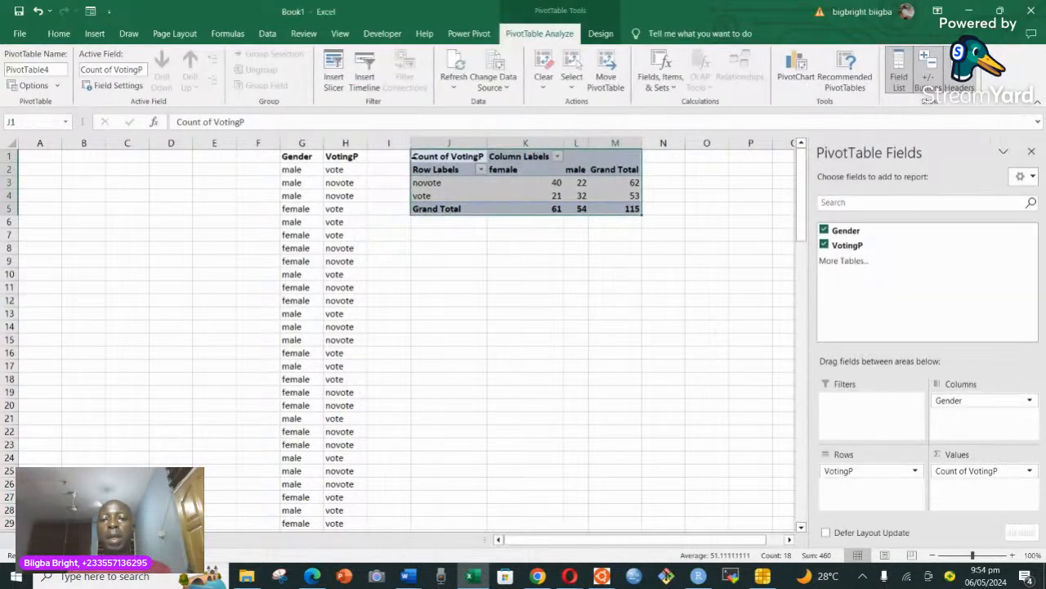
key("ctrl+c")
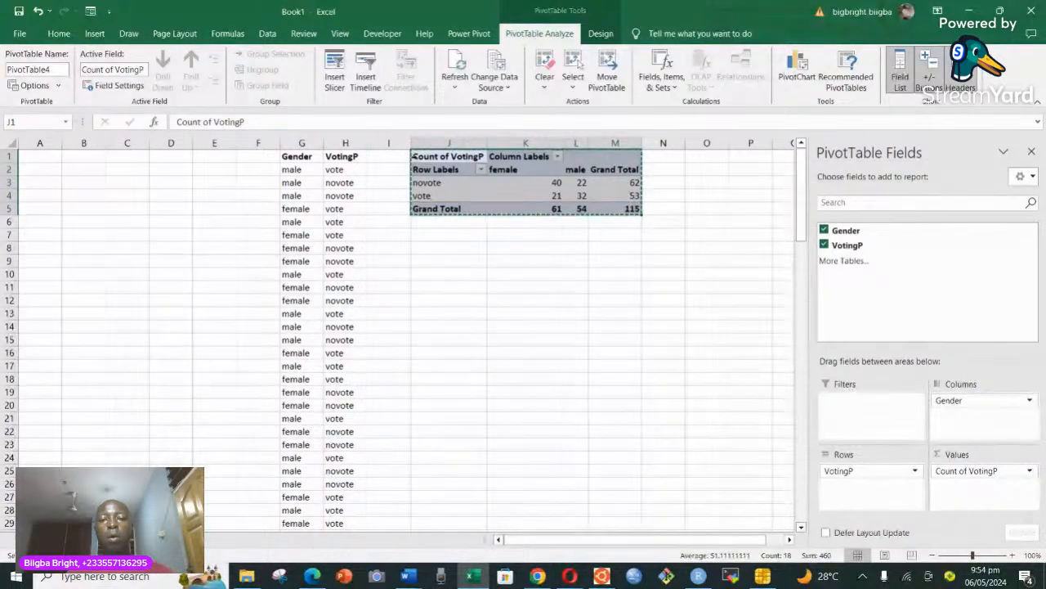
left_click(444, 264)
key("ctrl+v")
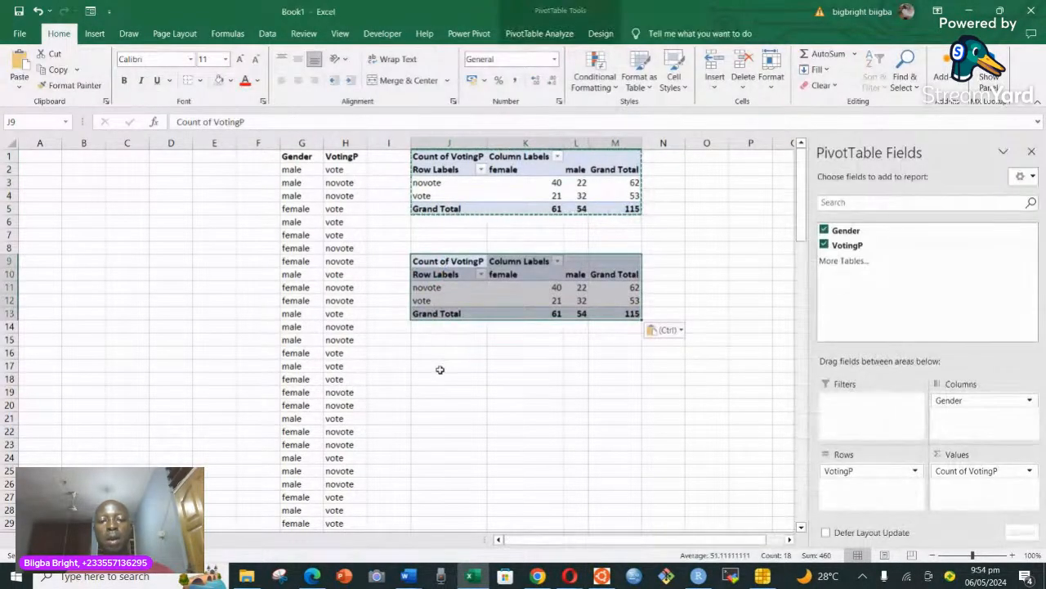
left_click(437, 366)
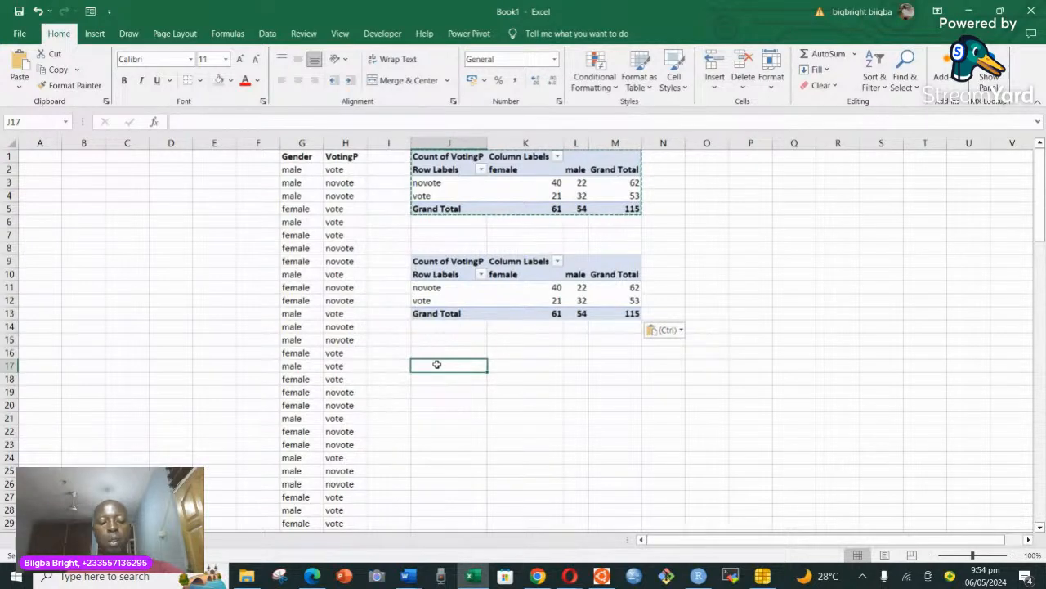
key("ctrl+v")
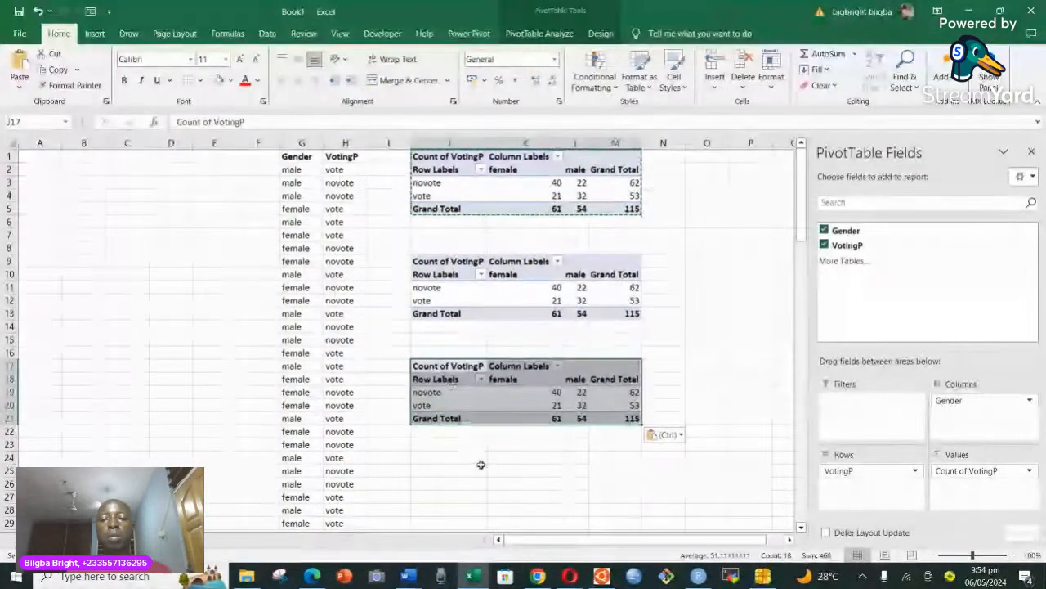
left_click(677, 327)
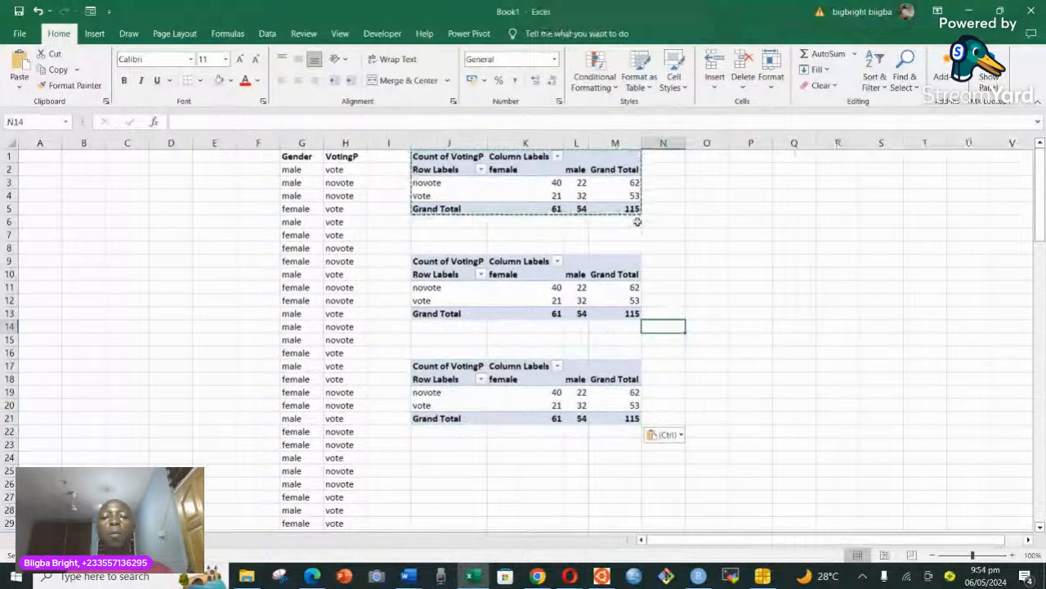
Show the Count of VotingP values in the PivotTable at J1 as % of Column Total.
left_click(536, 181)
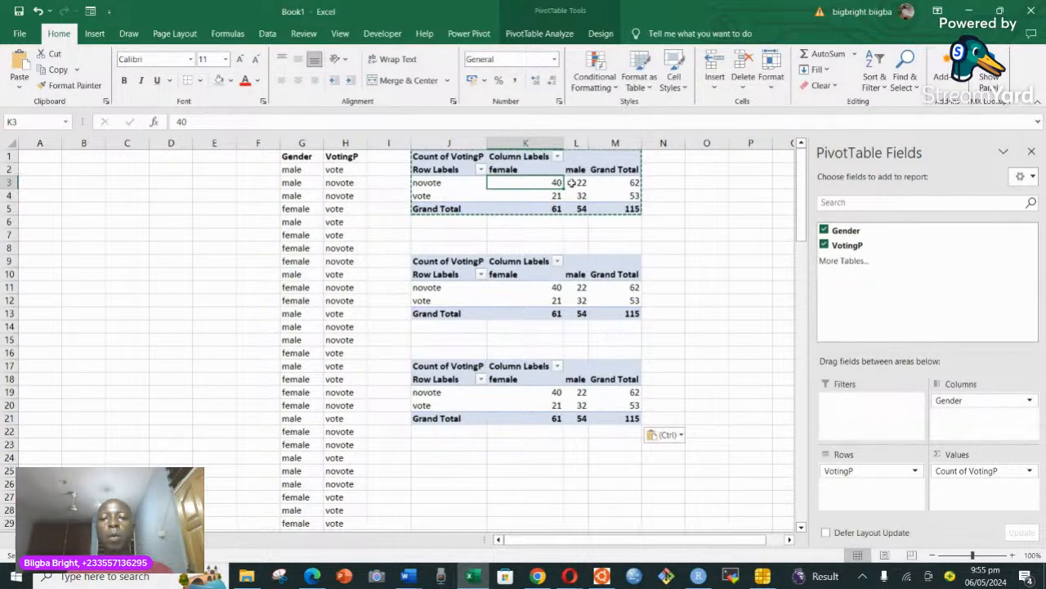
mouse_move(640, 189)
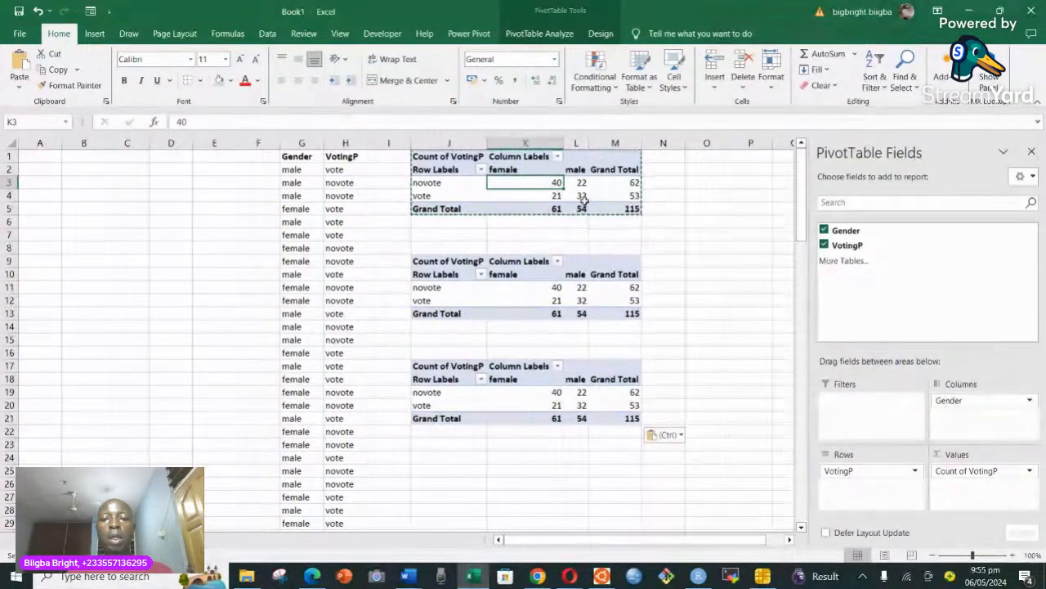
mouse_move(611, 209)
mouse_move(583, 196)
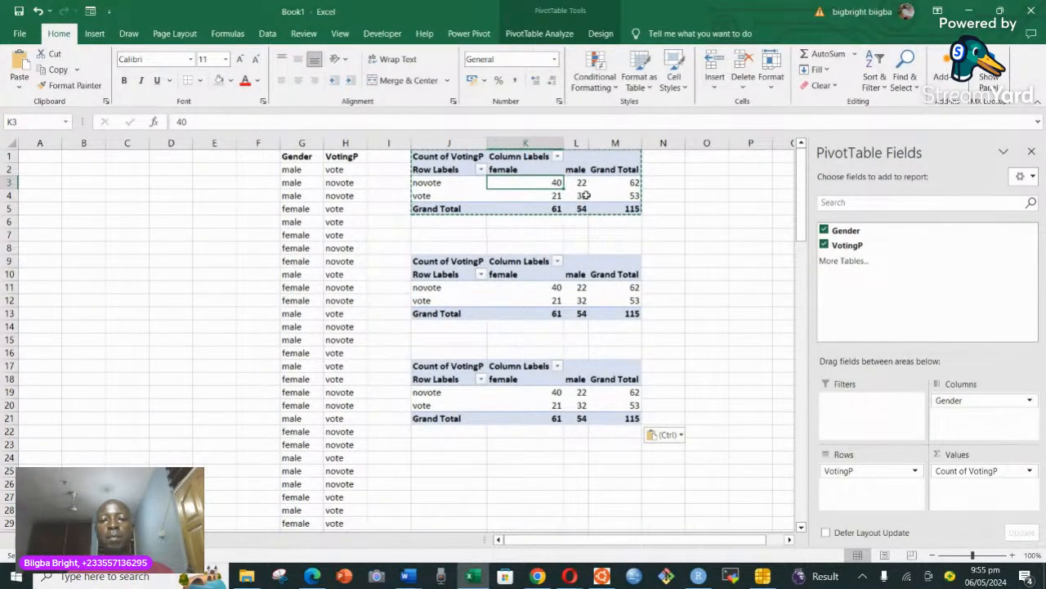
left_click(582, 183)
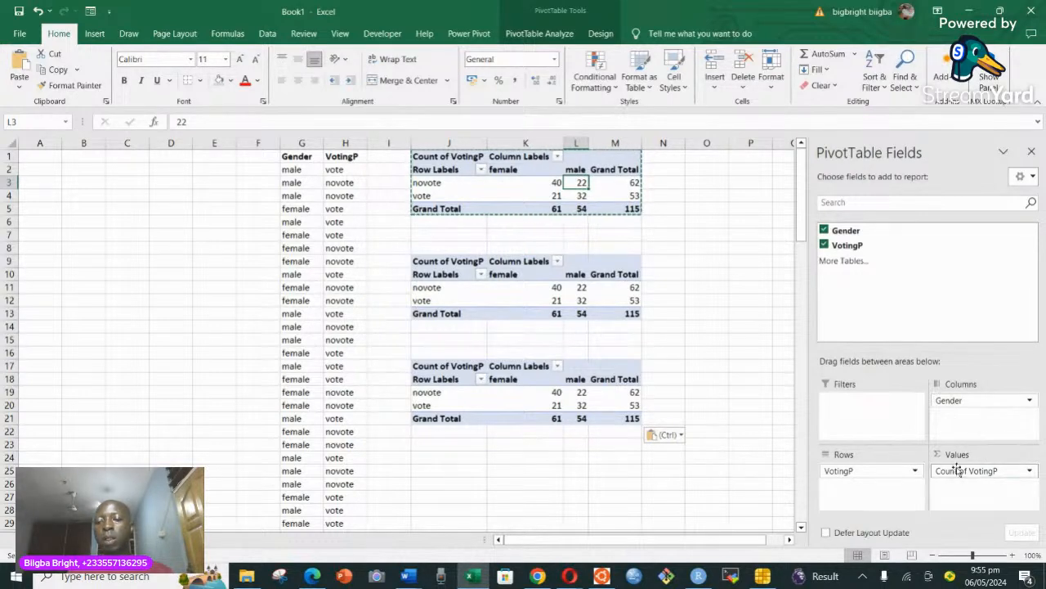
left_click(1031, 471)
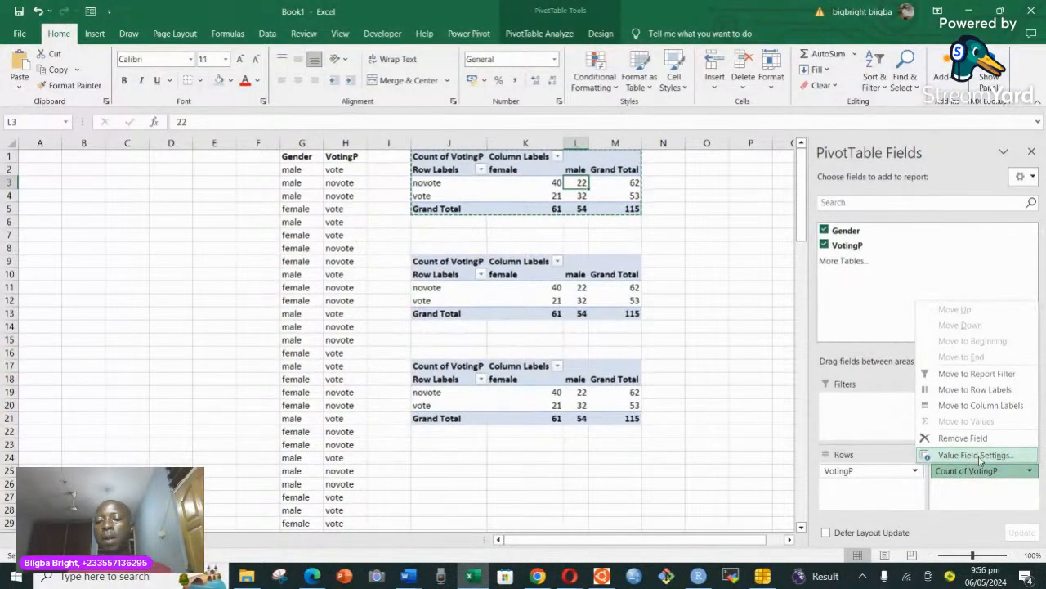
left_click(997, 458)
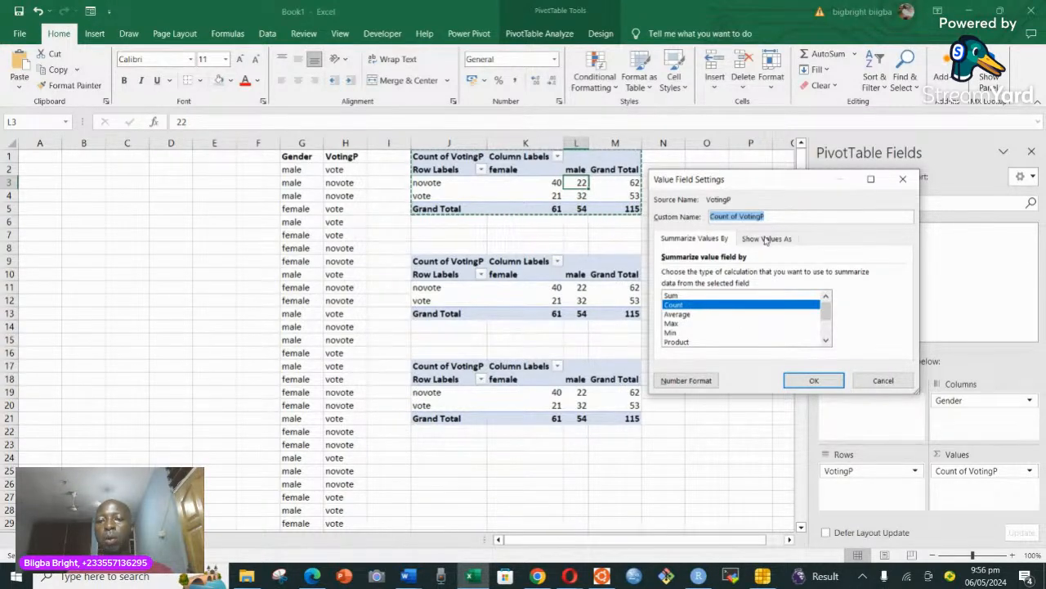
left_click(766, 238)
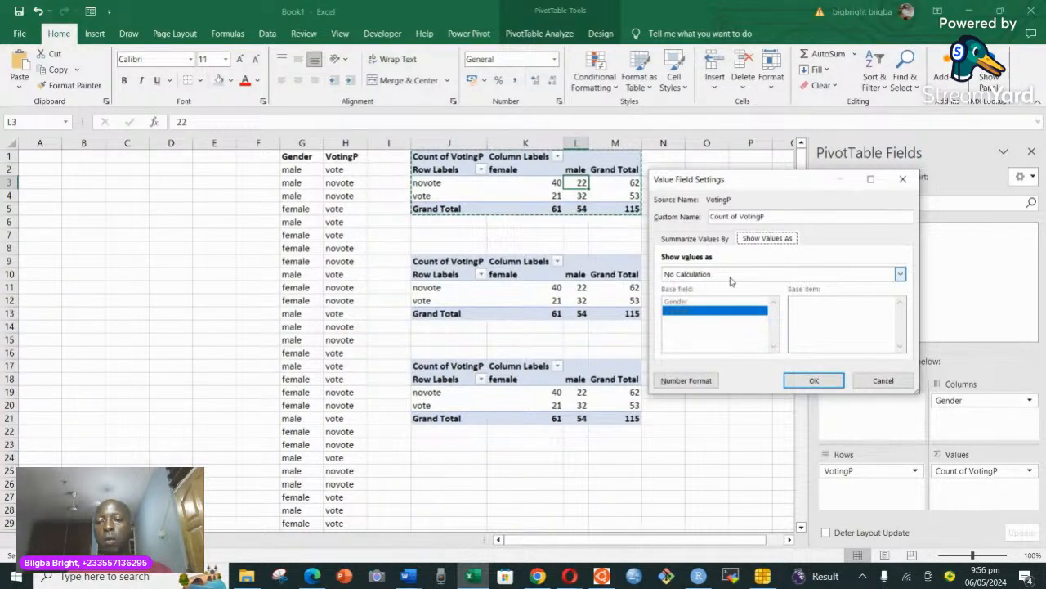
left_click(900, 275)
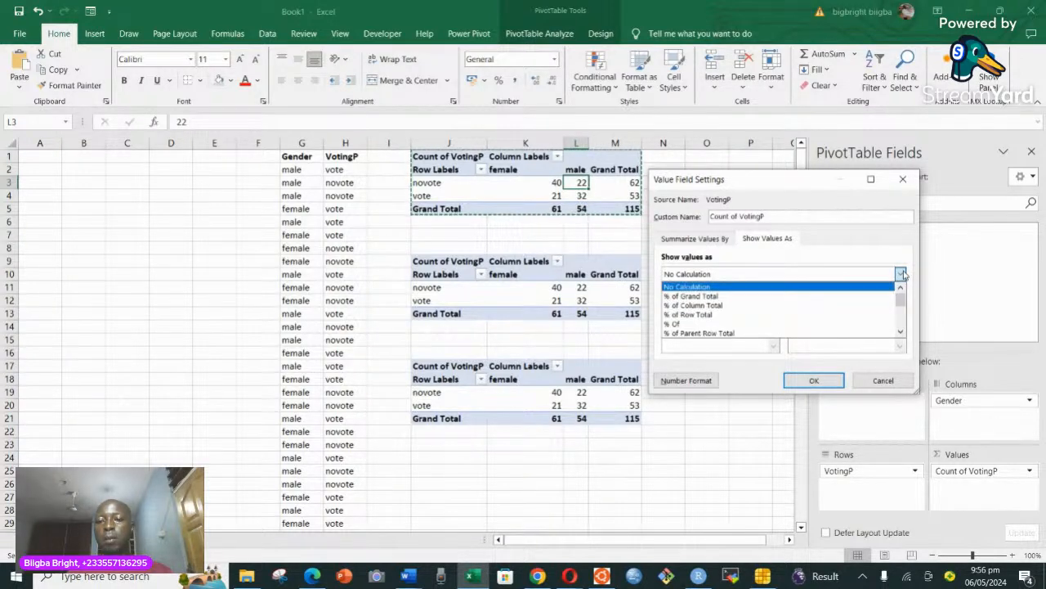
left_click(710, 306)
left_click(820, 382)
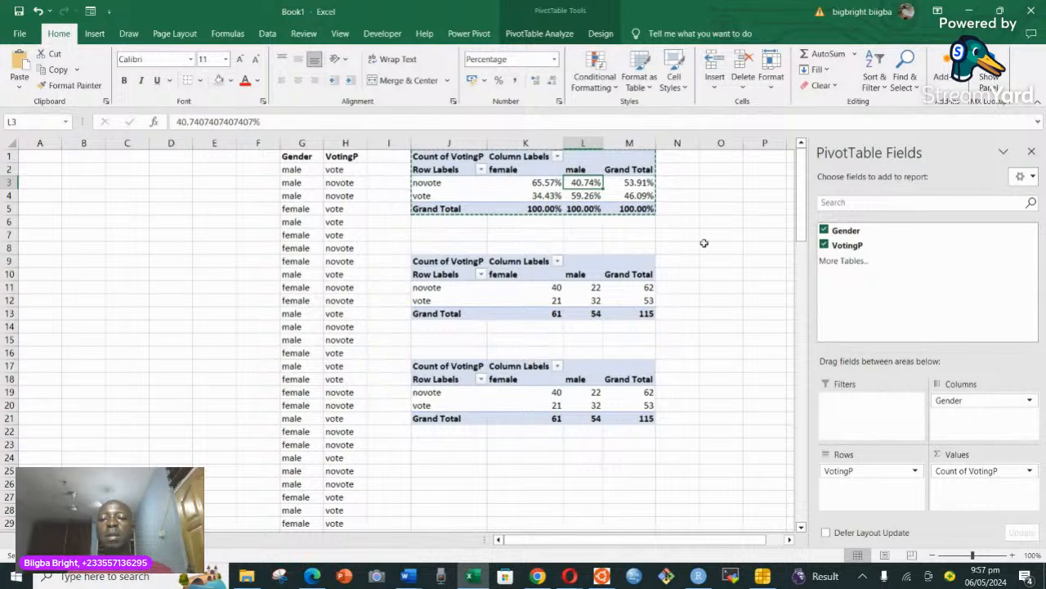
left_click(691, 313)
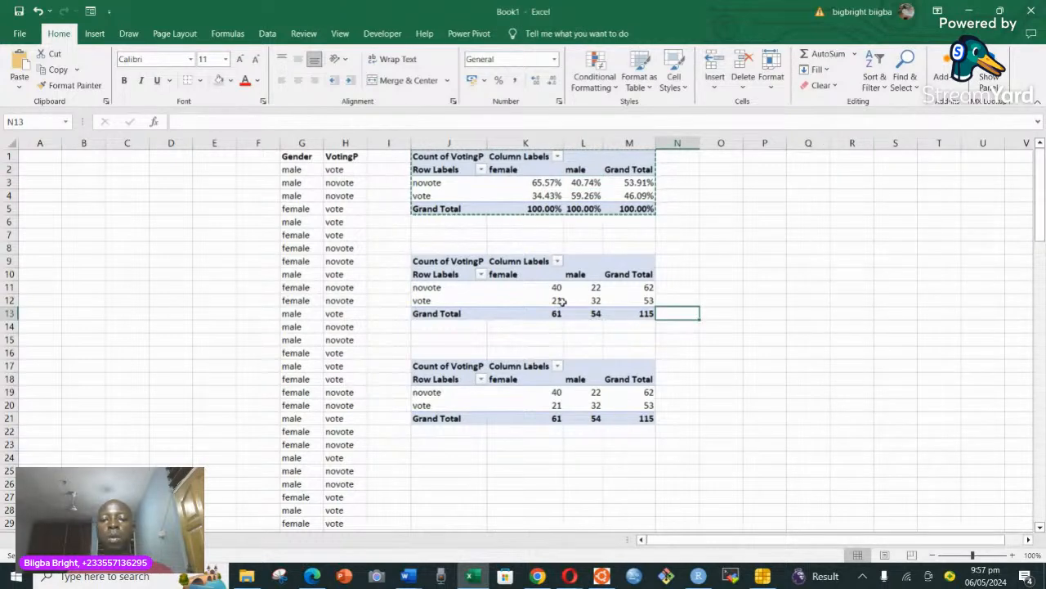
Try to clear the female and male count values in K19:L20 of the PivotTable at J17, then K19 alone.
left_click(429, 258)
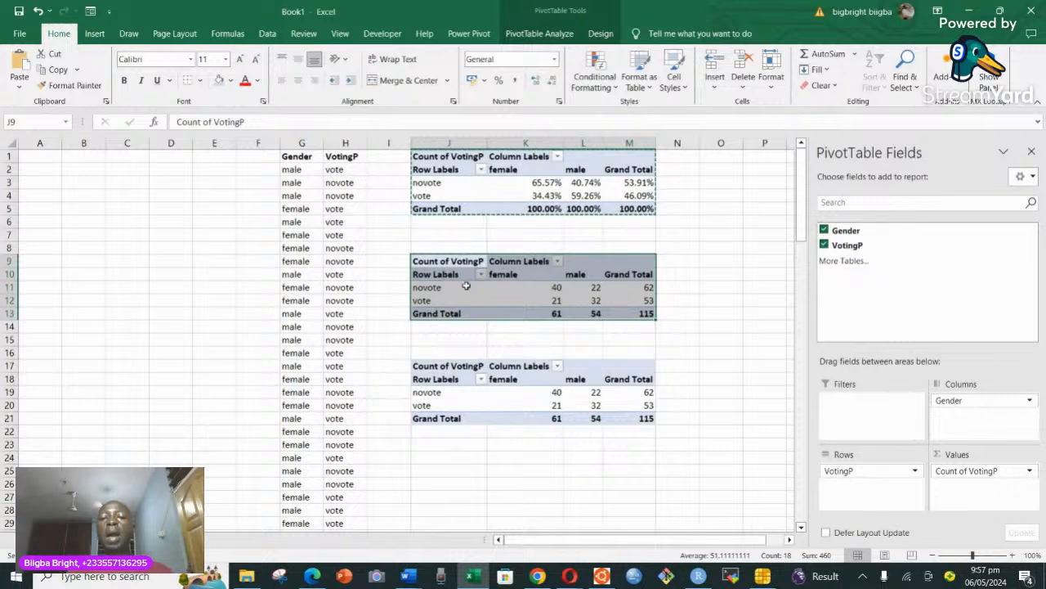
left_click(548, 393)
left_click_drag(548, 393, 599, 405)
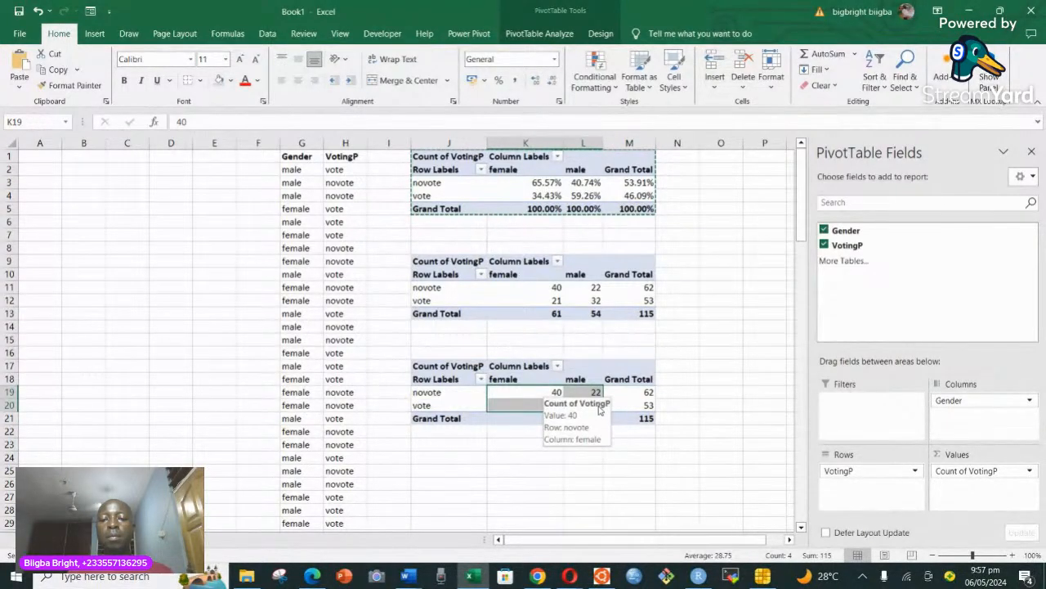
key("Delete")
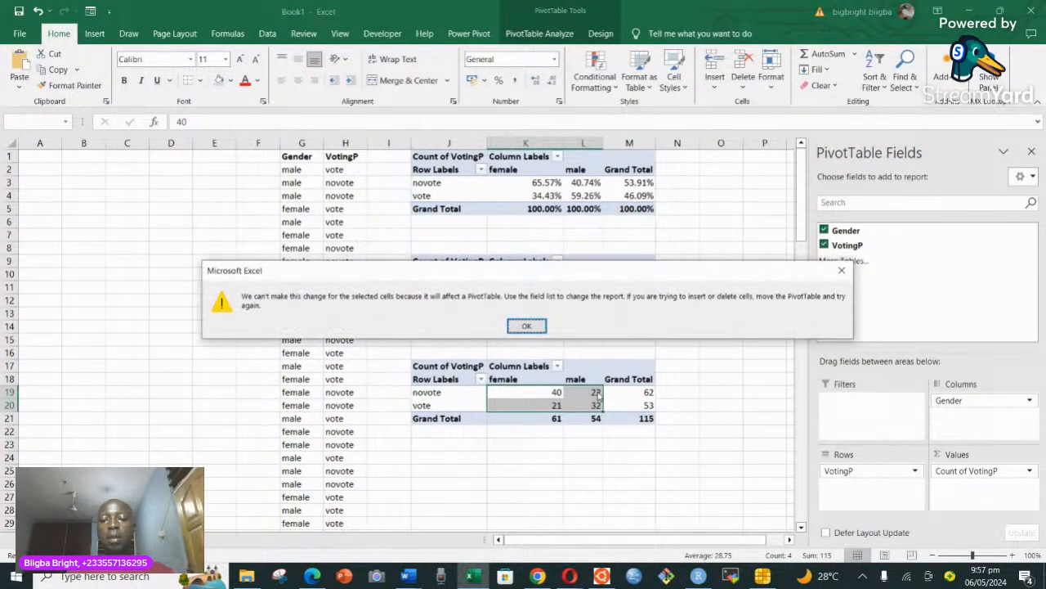
left_click(841, 270)
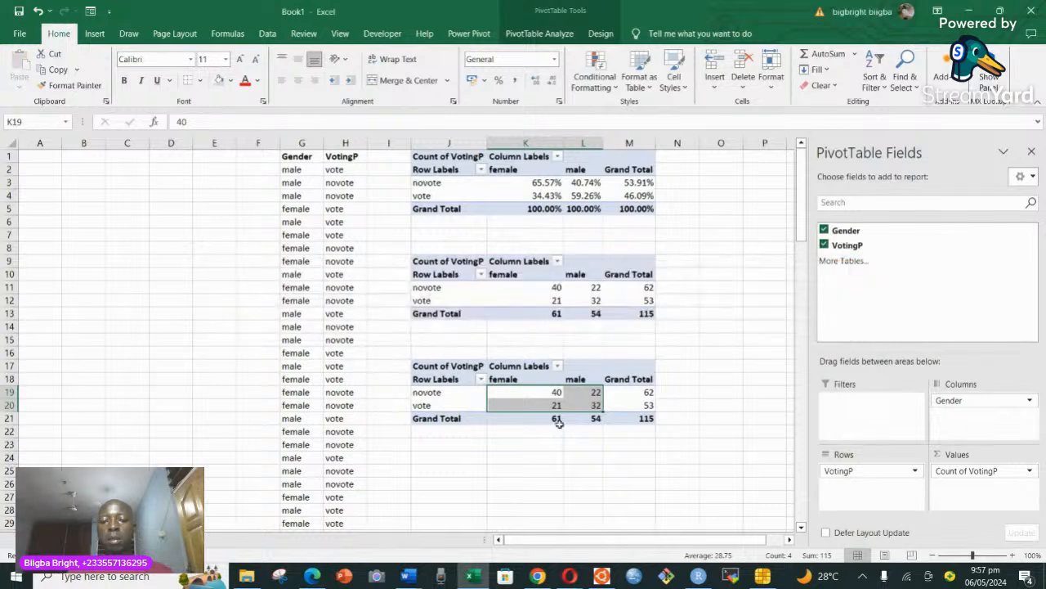
key("Delete")
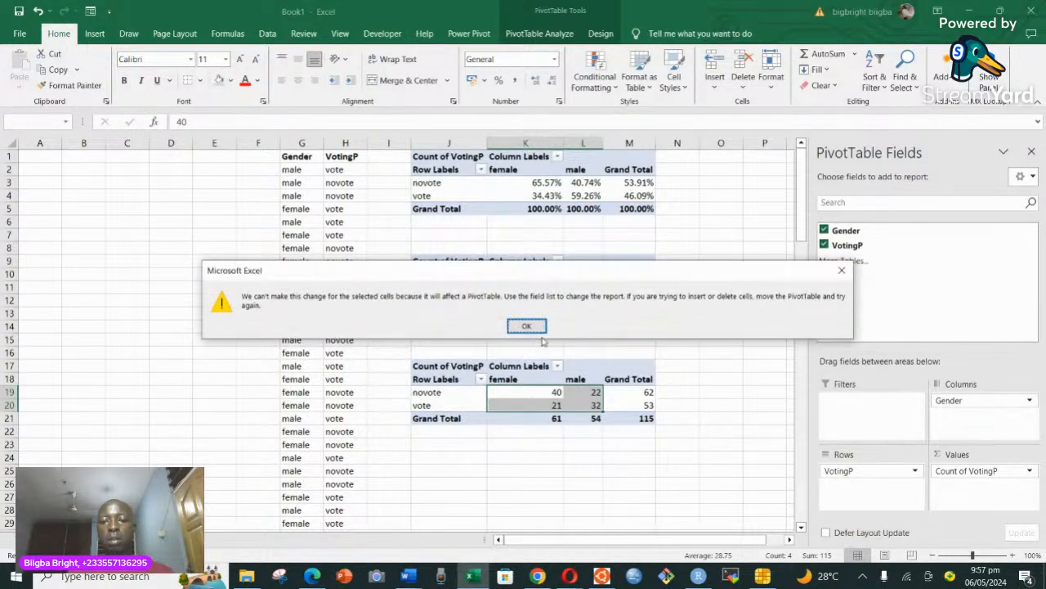
left_click(842, 270)
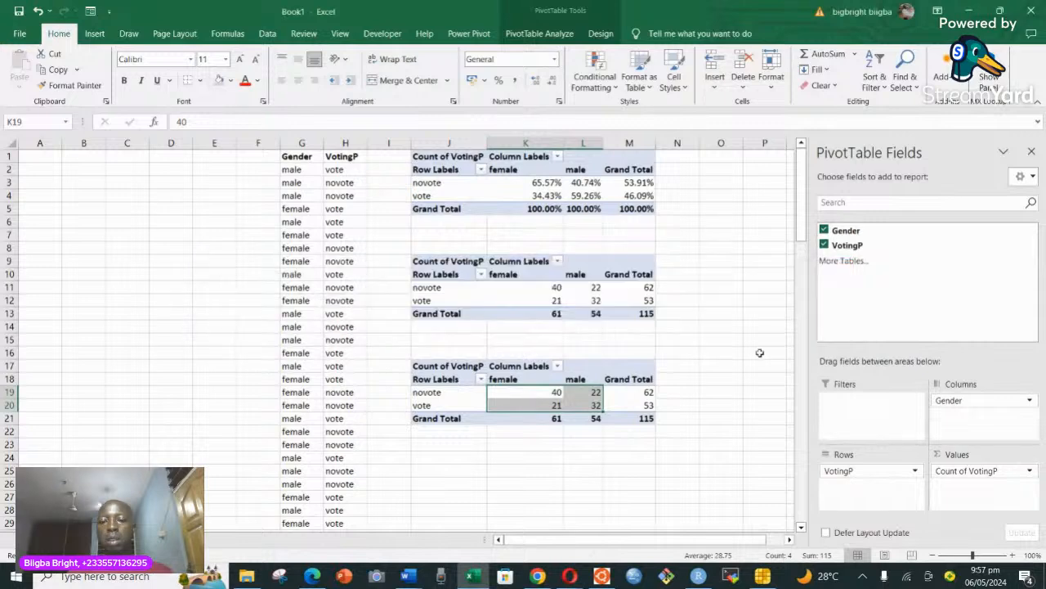
left_click(723, 378)
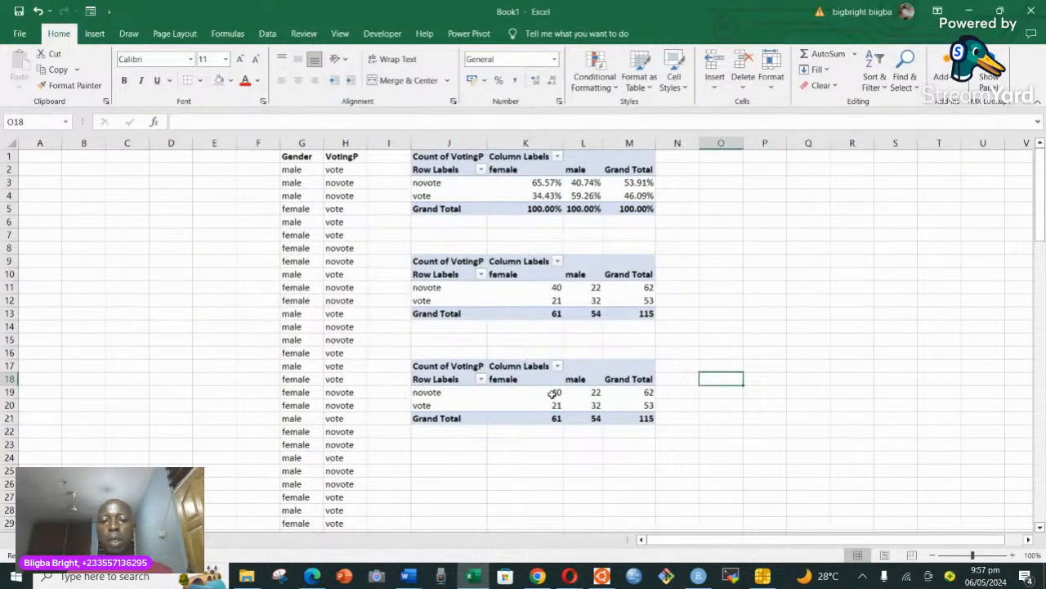
left_click_drag(554, 394, 585, 413)
key("Delete")
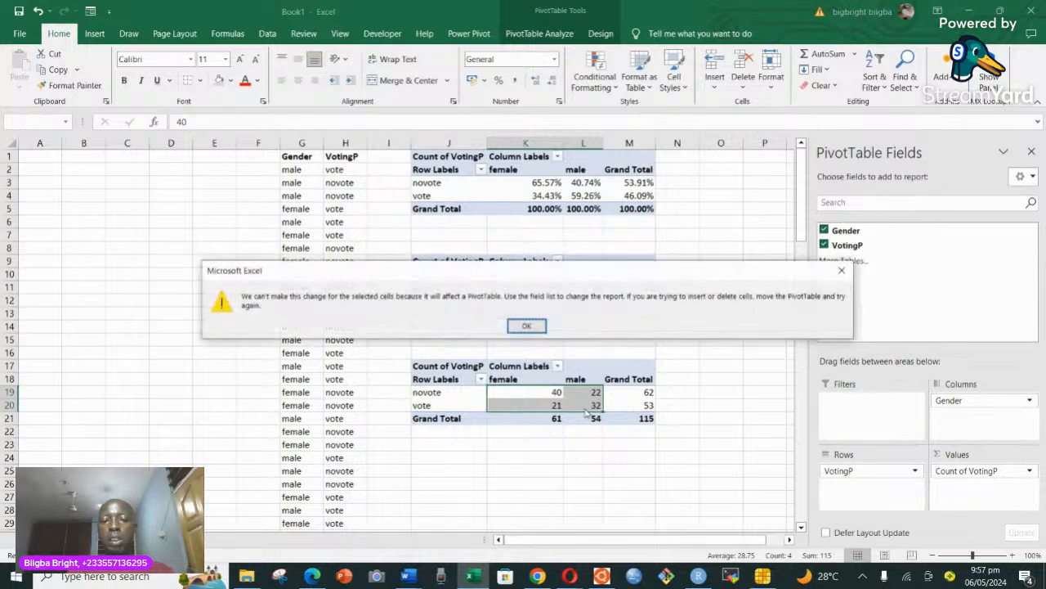
left_click(526, 327)
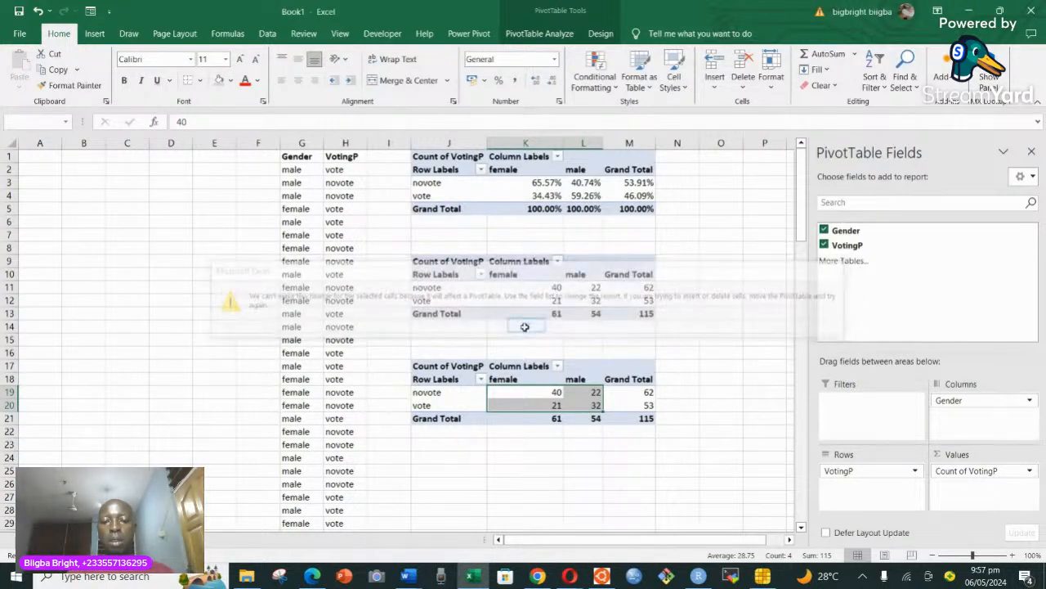
left_click(555, 394)
key("Delete")
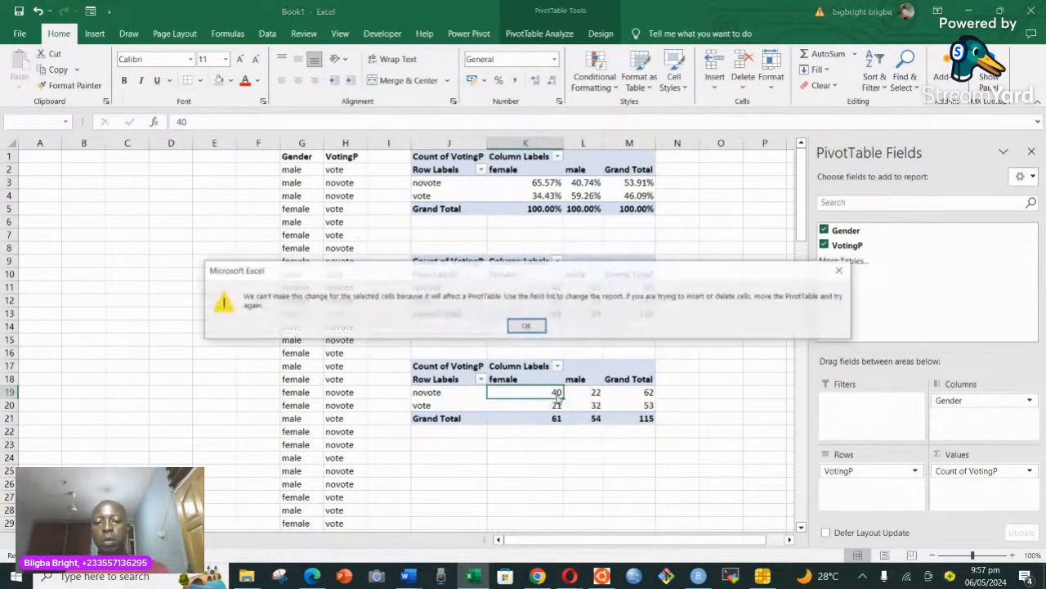
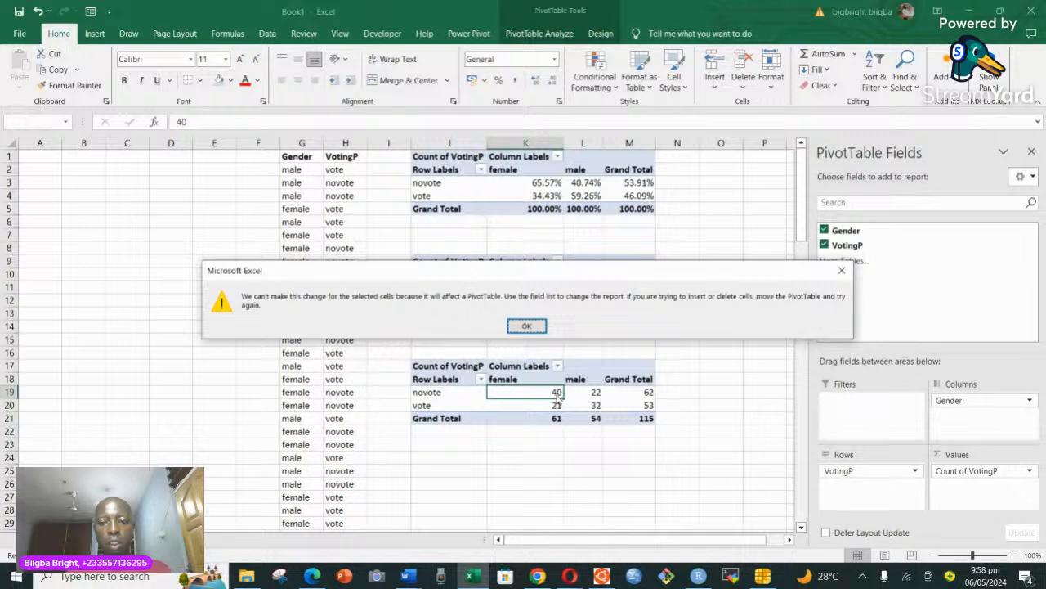
Try to edit the female novote count in K19 of the PivotTable at J17.
left_click(840, 280)
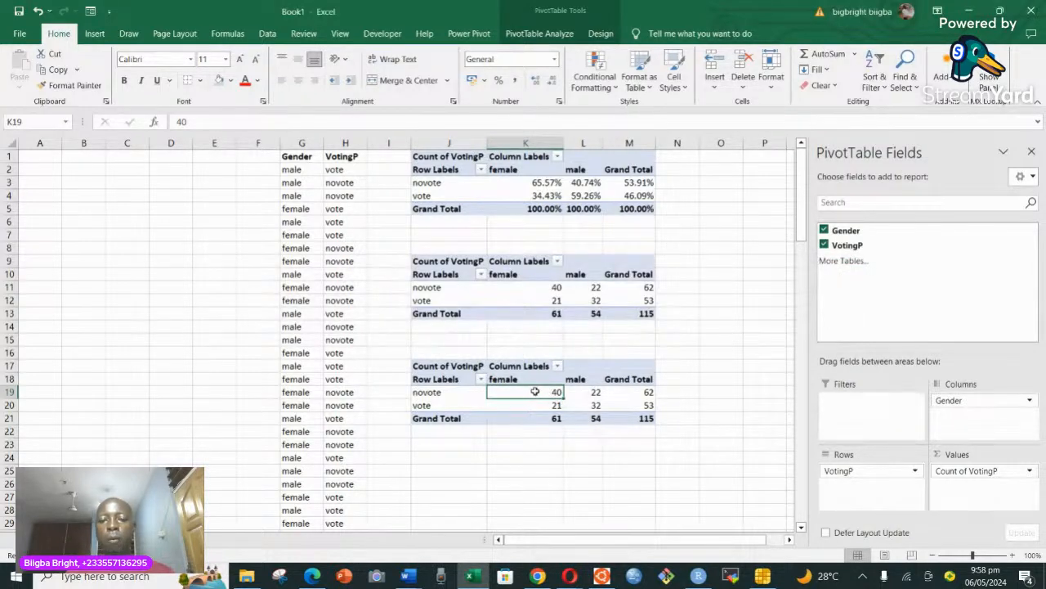
mouse_move(543, 394)
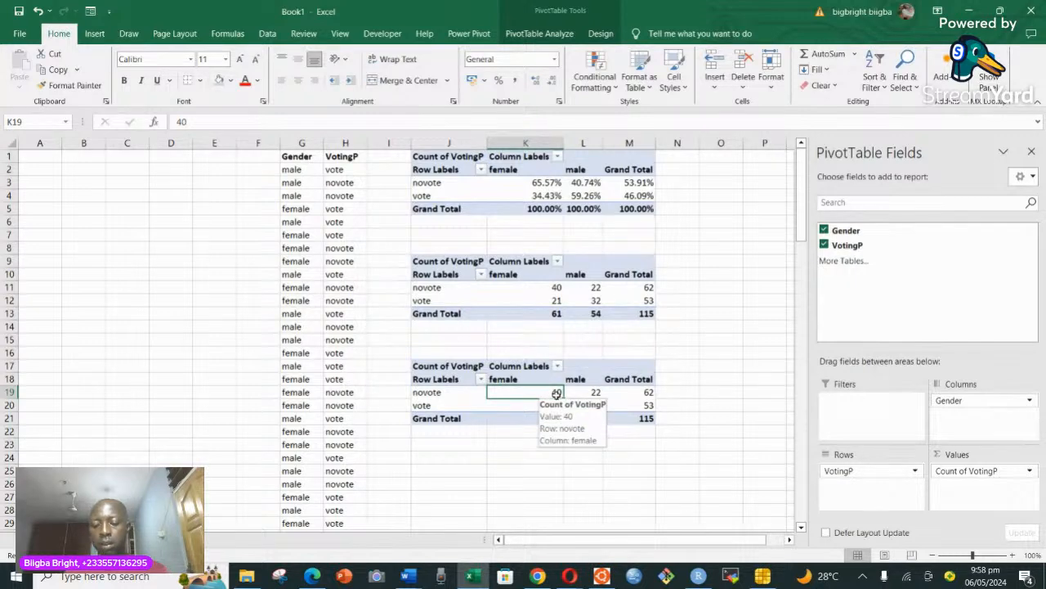
double_click(557, 395)
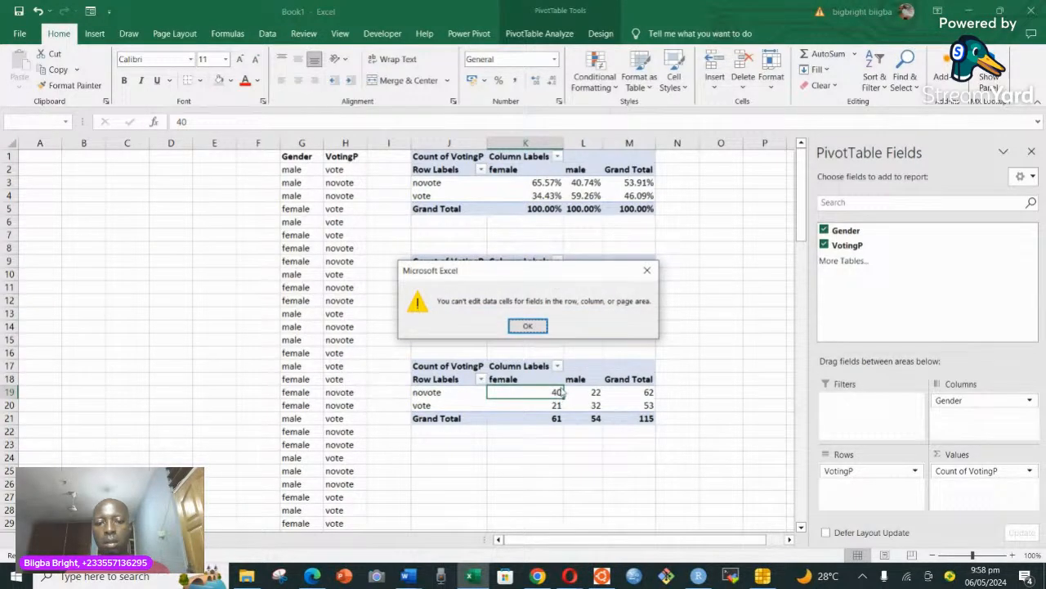
left_click(531, 329)
Hide the PivotTable field list to free up space beside the tables.
left_click(445, 366)
key("ctrl+a")
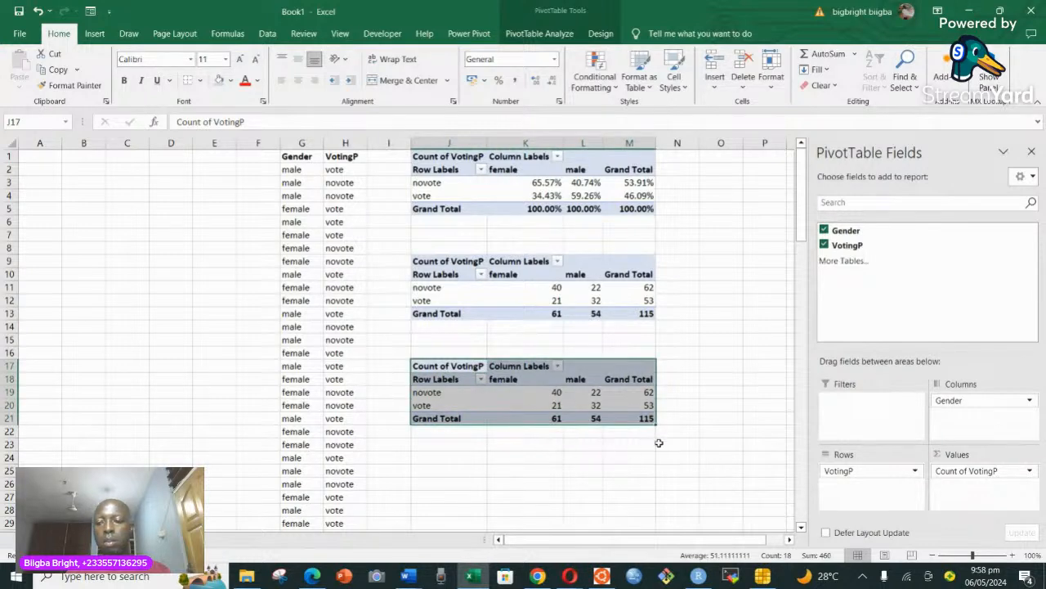
left_click(714, 392)
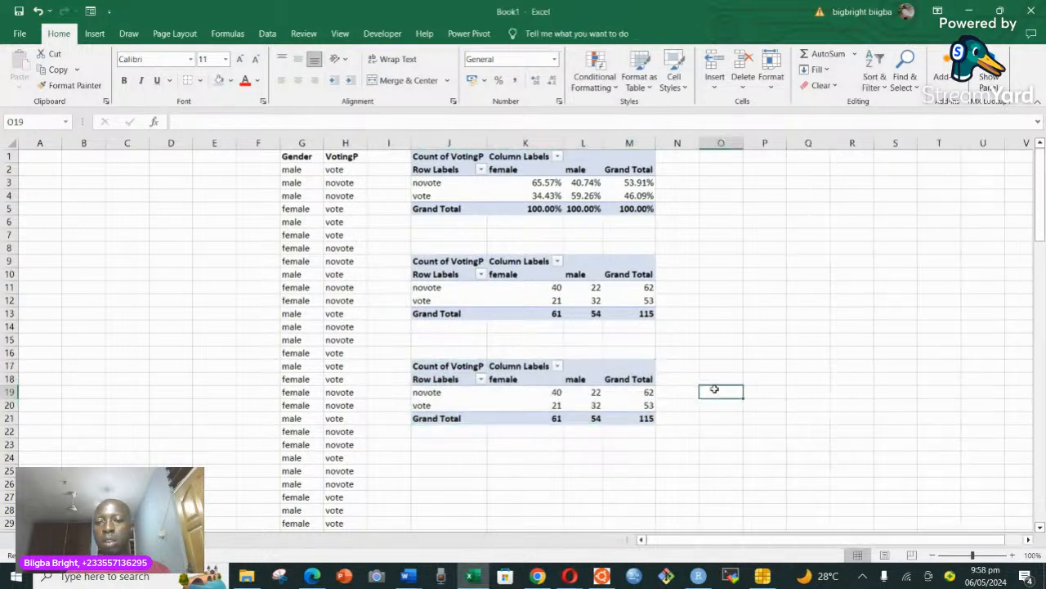
left_click(550, 391)
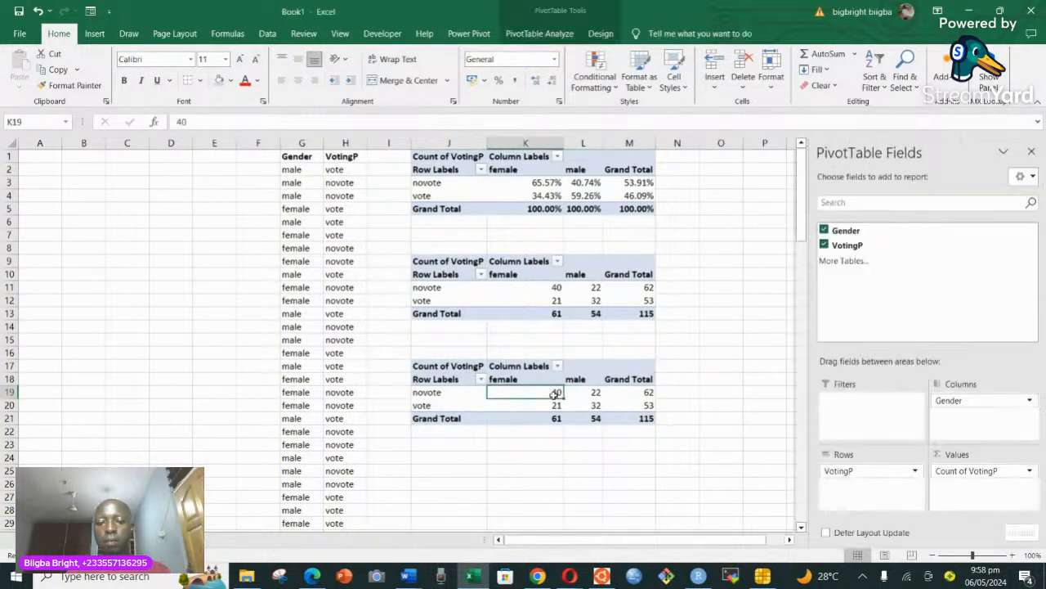
left_click(725, 405)
left_click(1032, 152)
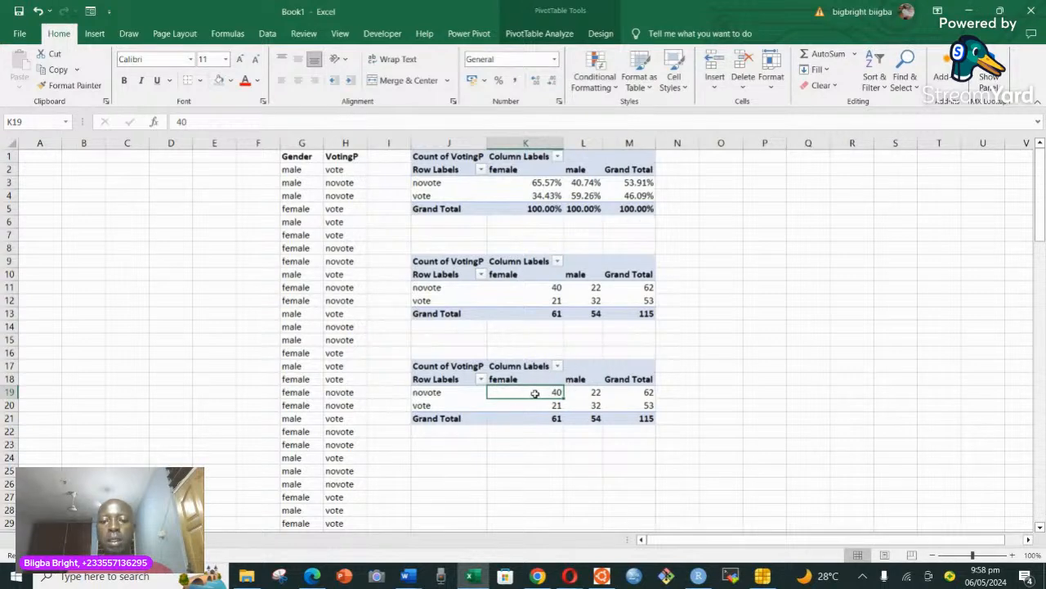
left_click(642, 404)
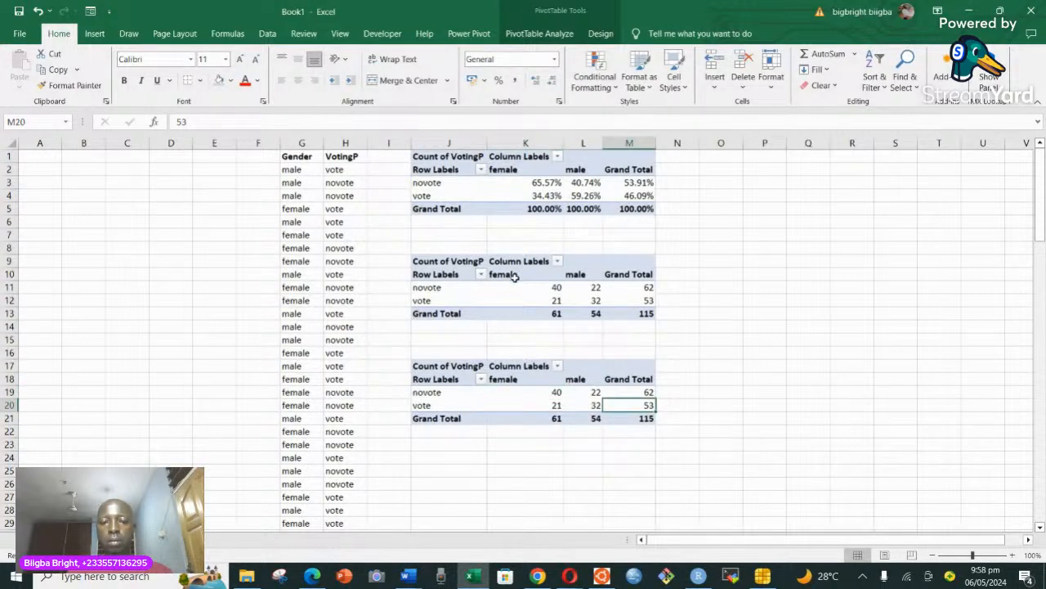
left_click(438, 263)
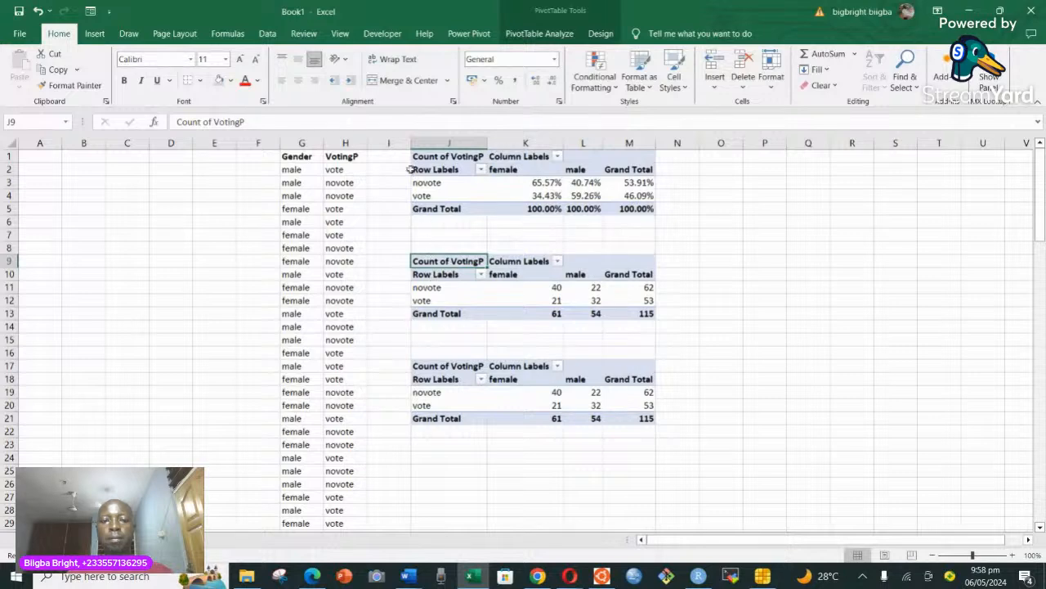
left_click_drag(391, 156, 619, 213)
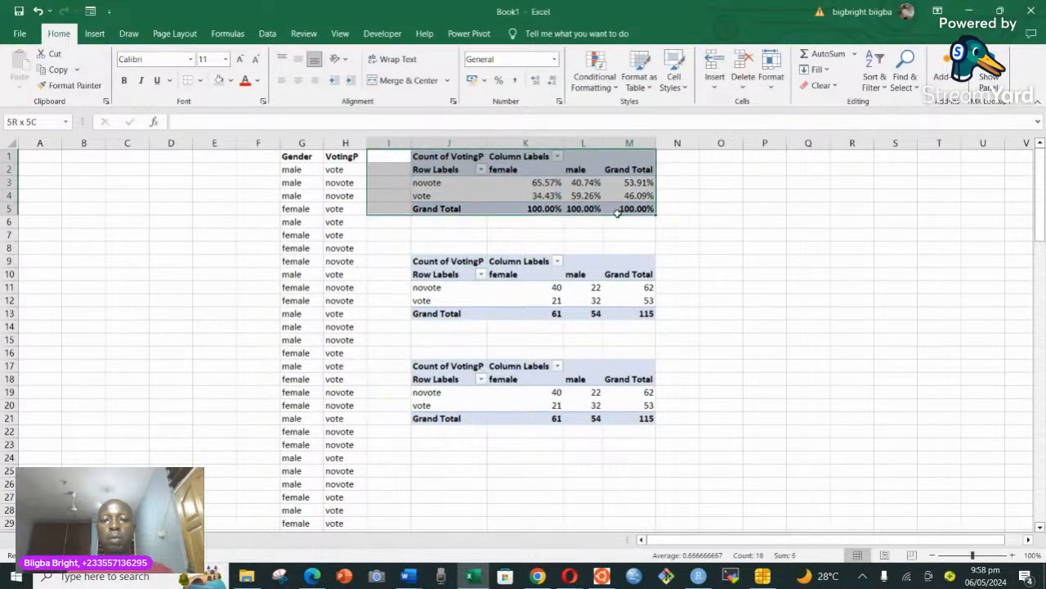
left_click(420, 156)
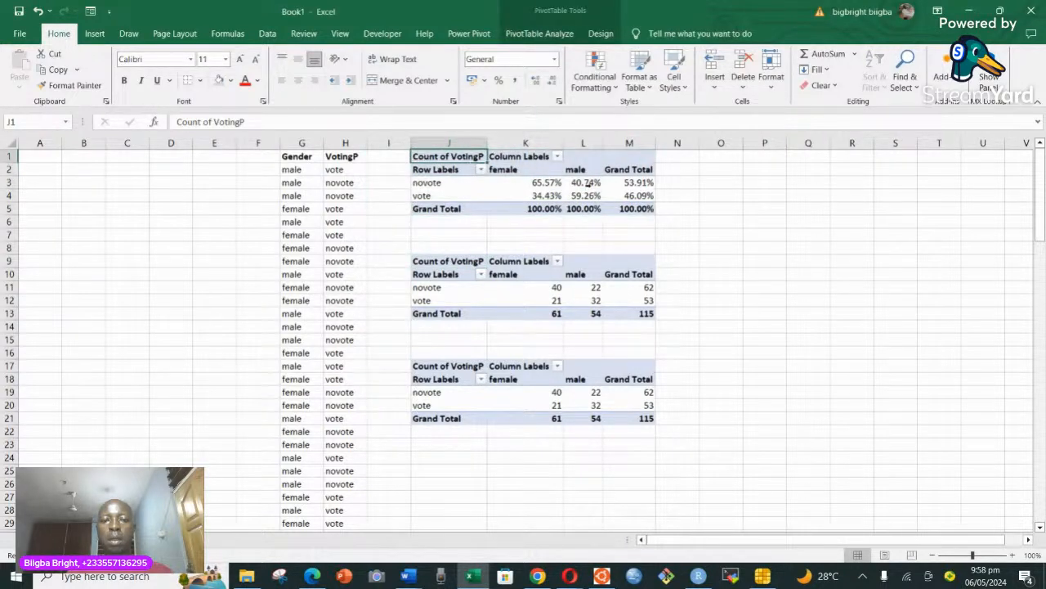
left_click_drag(462, 159, 629, 220)
left_click(506, 261)
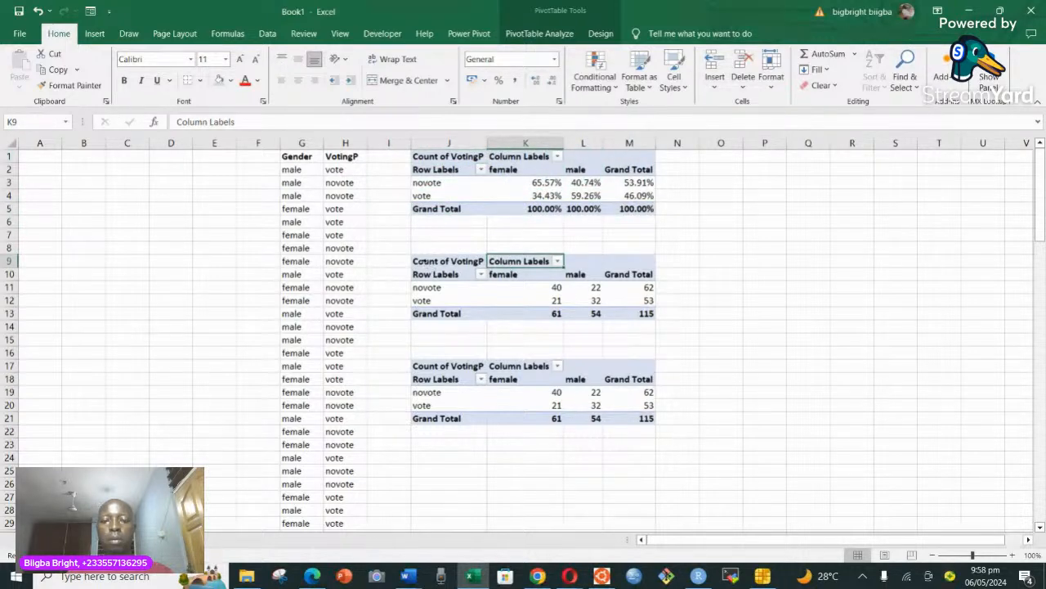
Copy the count PivotTable in J9:M13 and paste it as plain values at J24.
left_click_drag(445, 261, 617, 311)
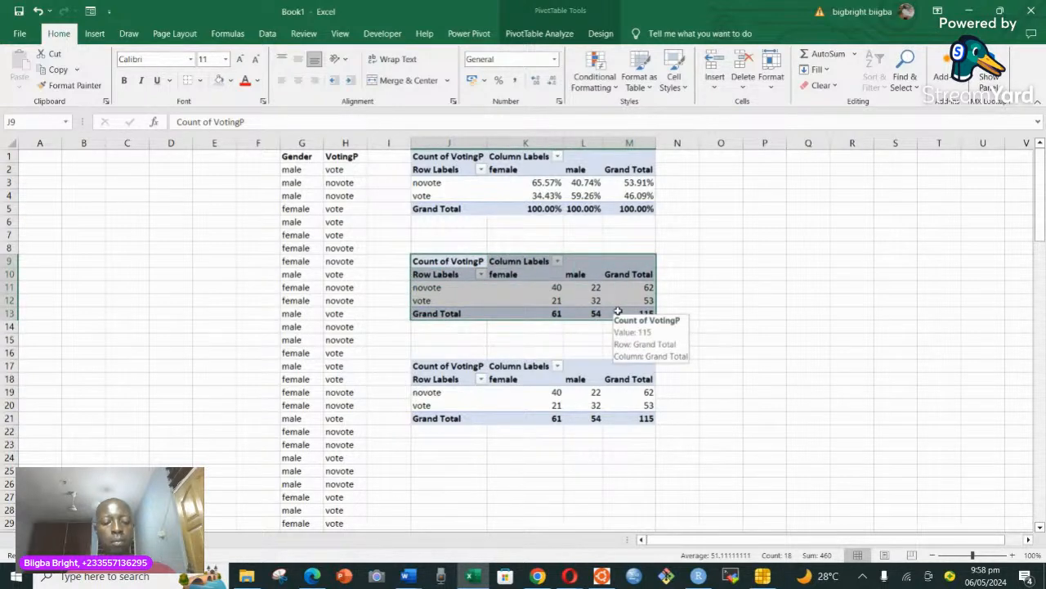
key("ctrl+c")
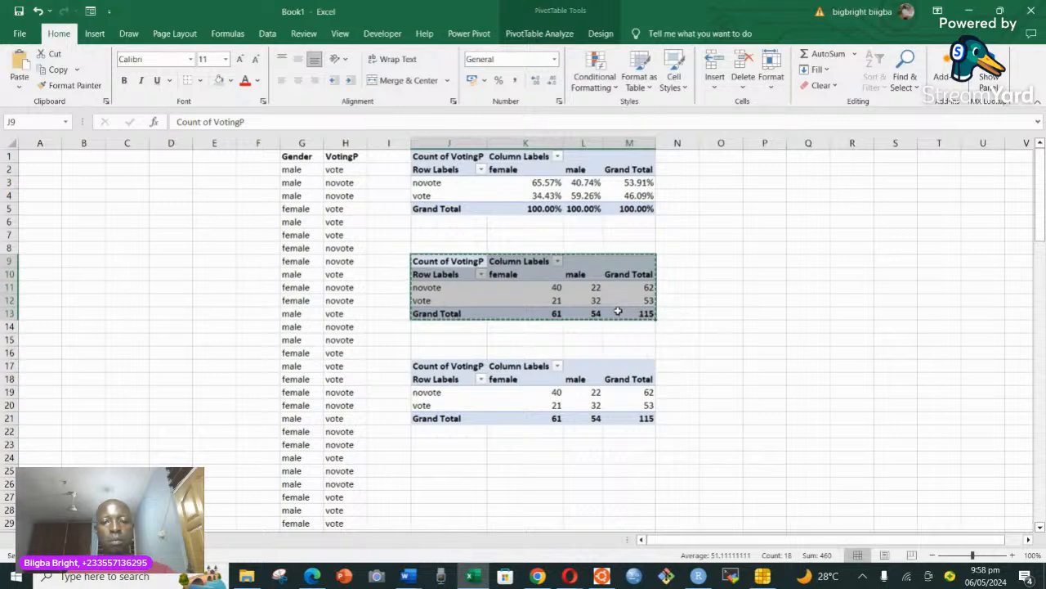
scroll(551, 353, "down", 2)
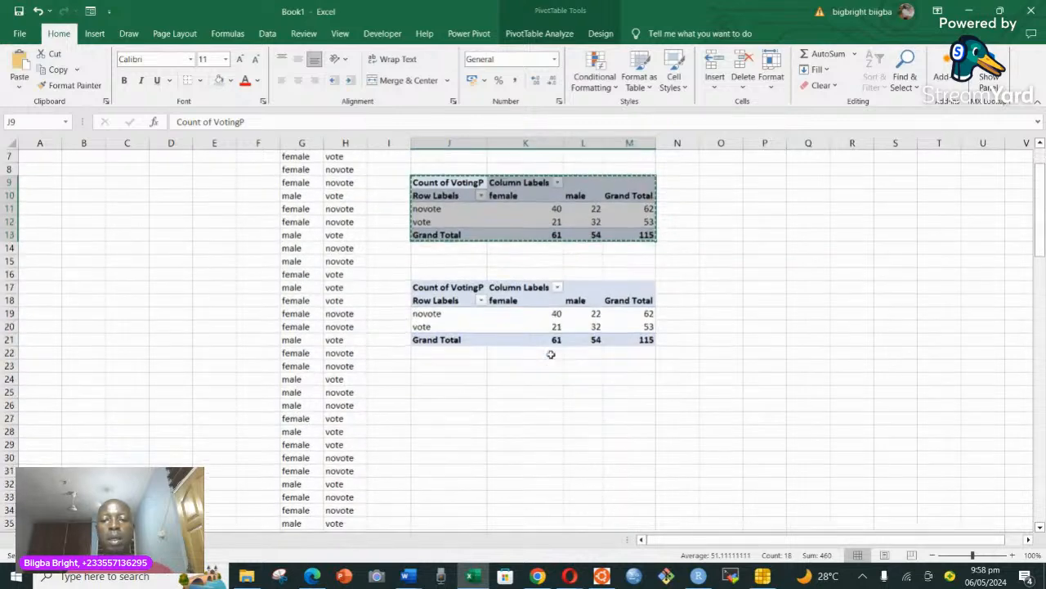
right_click(431, 381)
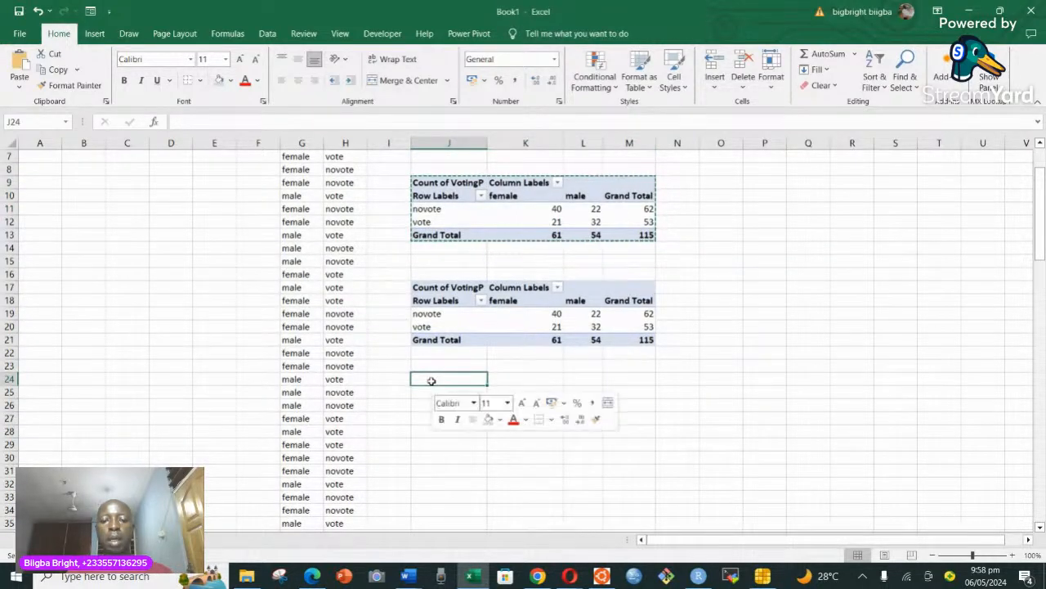
left_click(480, 113)
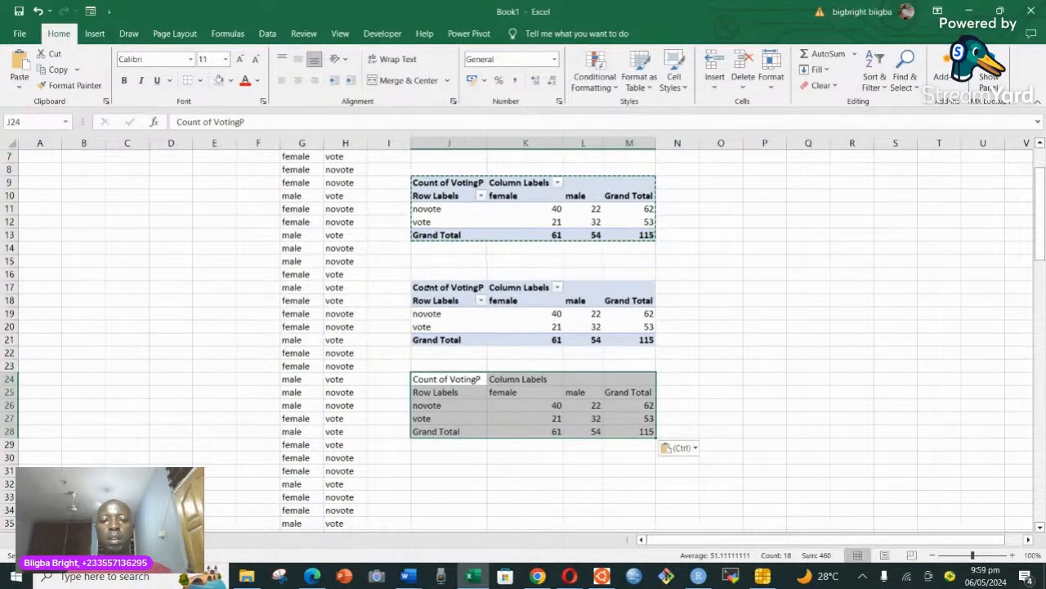
Delete the whole duplicate PivotTable in J17:M21.
left_click(426, 288)
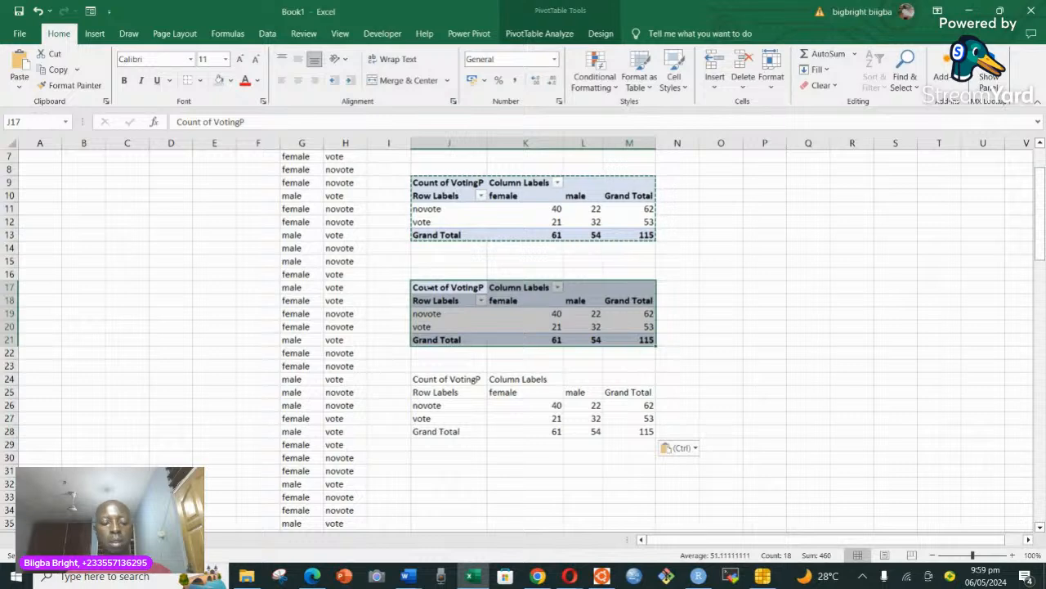
right_click(439, 290)
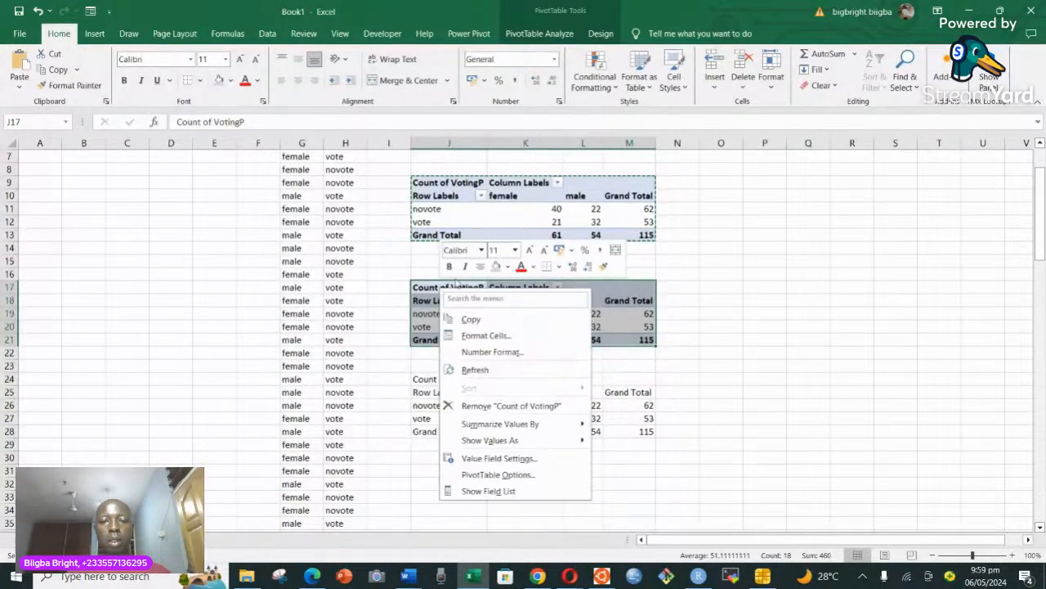
key("Escape")
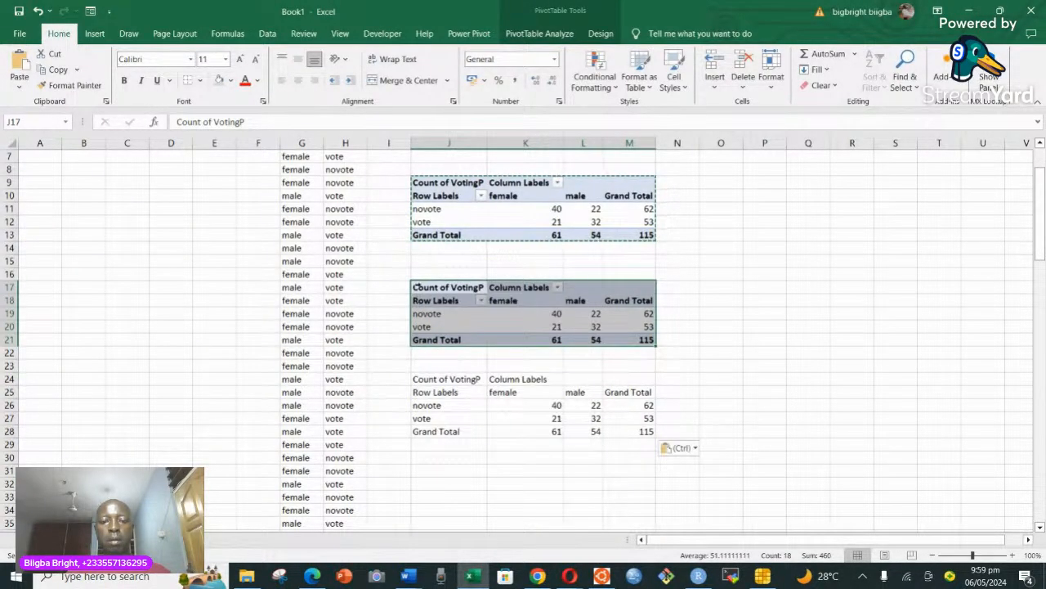
left_click(418, 287)
left_click(409, 287)
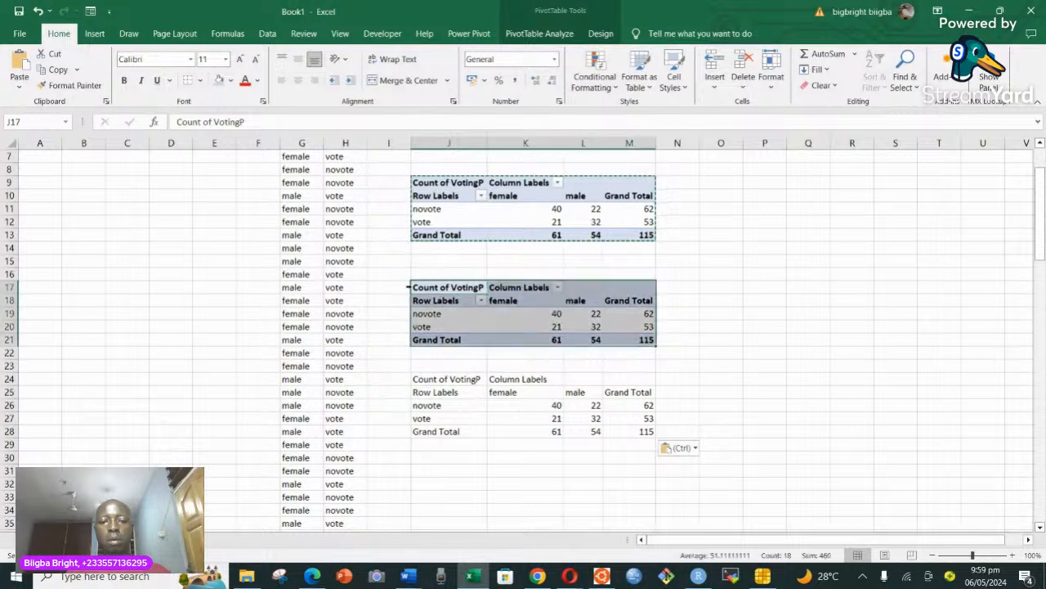
key("Delete")
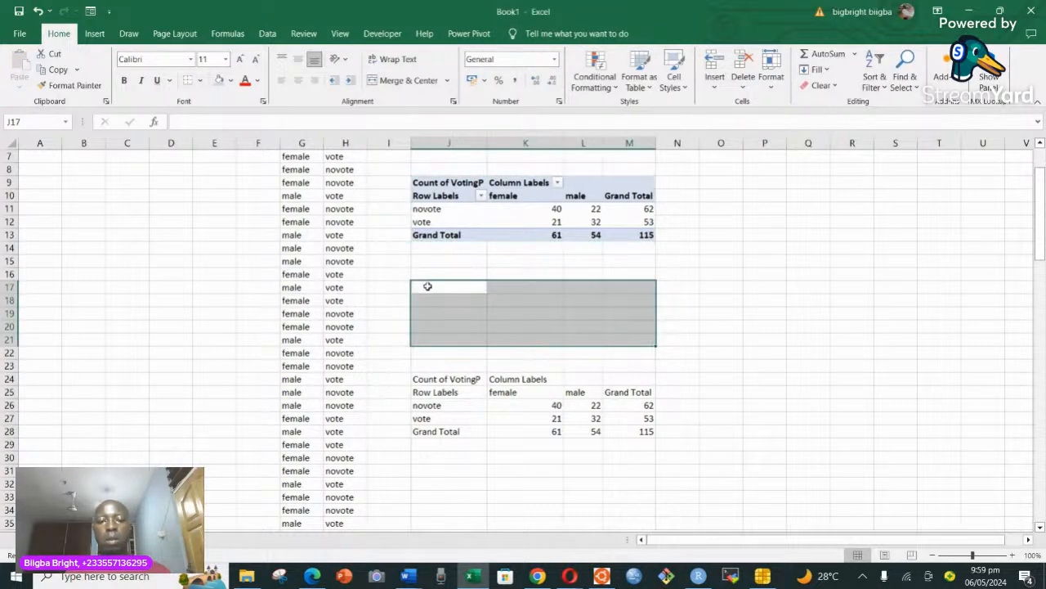
left_click(428, 287)
right_click(428, 286)
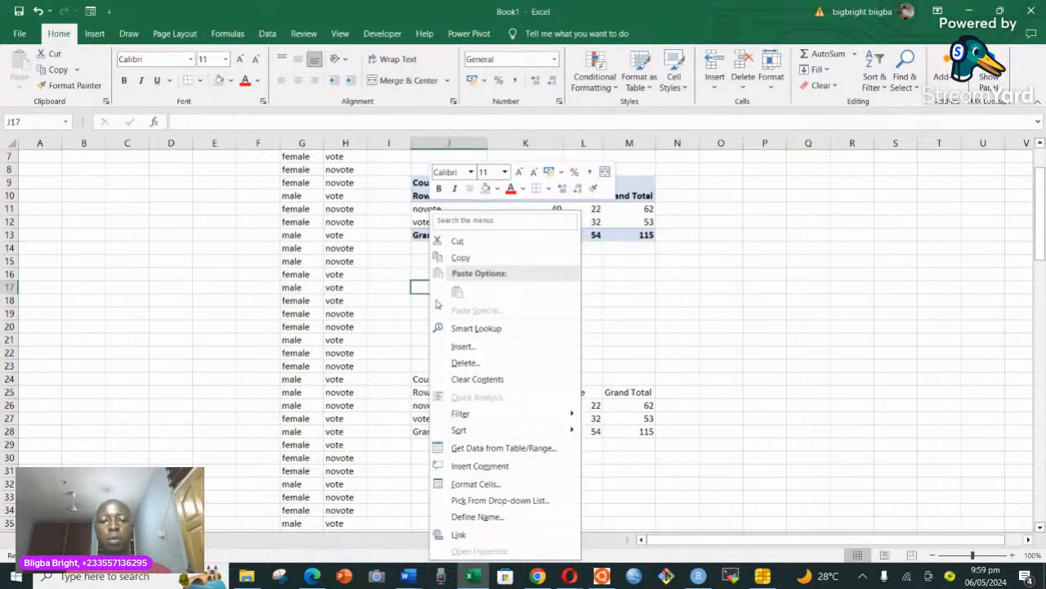
key("Escape")
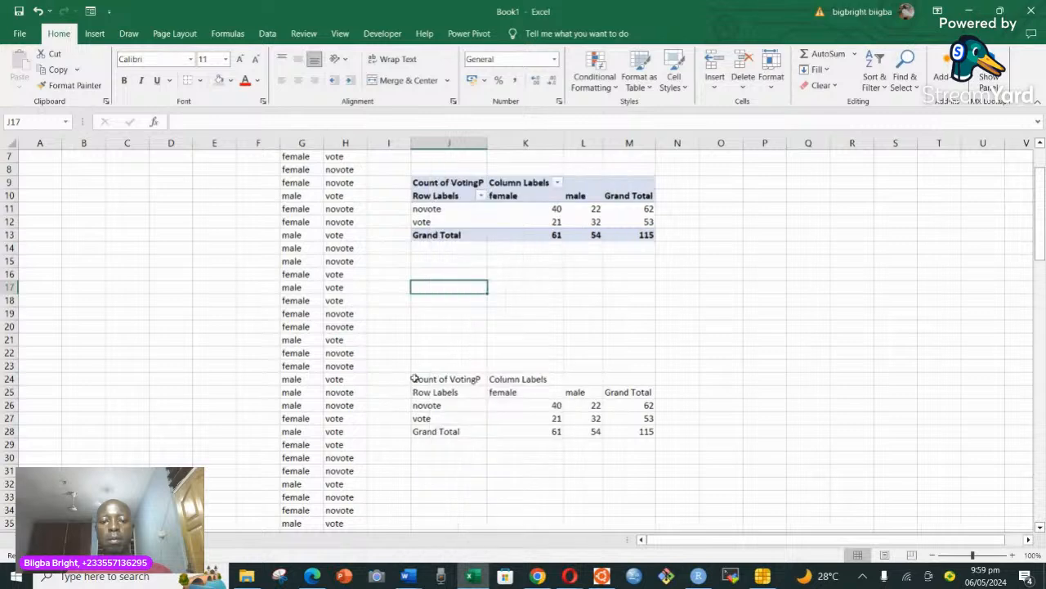
Copy the plain table in J24:M28 and paste it as values at J16.
left_click_drag(425, 379, 643, 433)
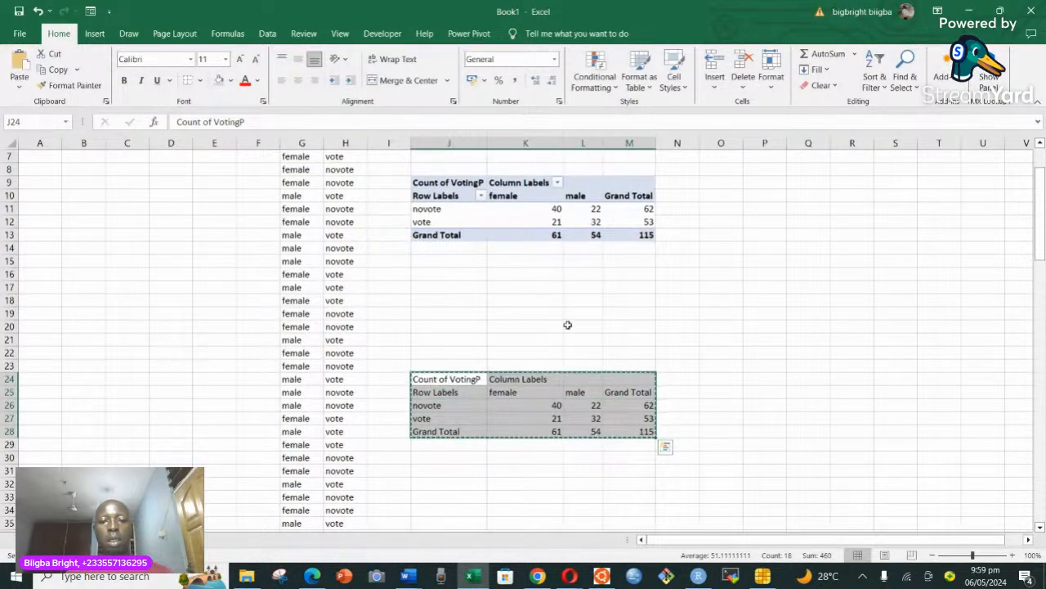
left_click(424, 275)
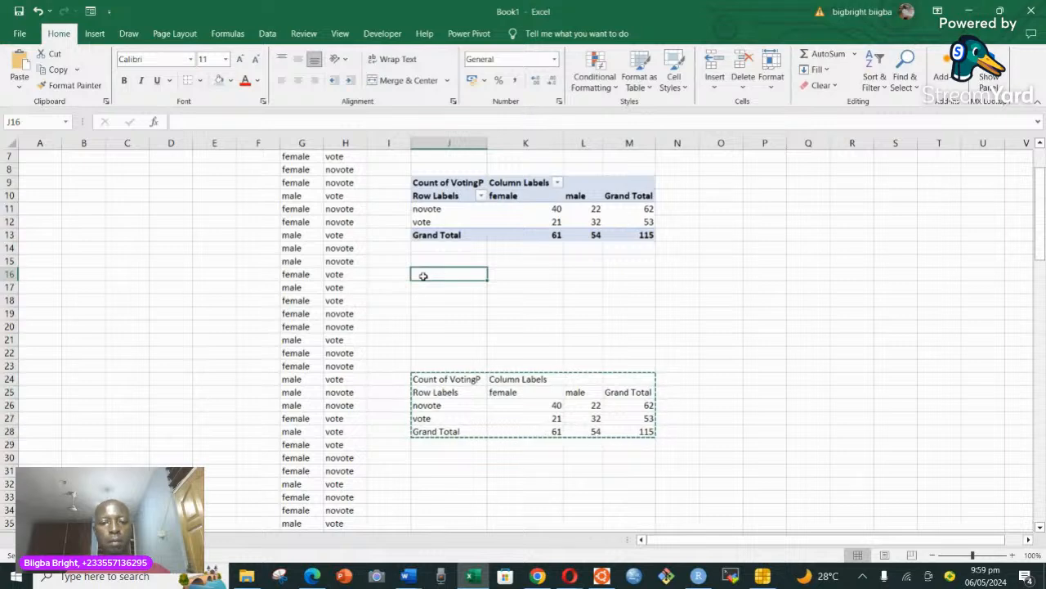
right_click(423, 275)
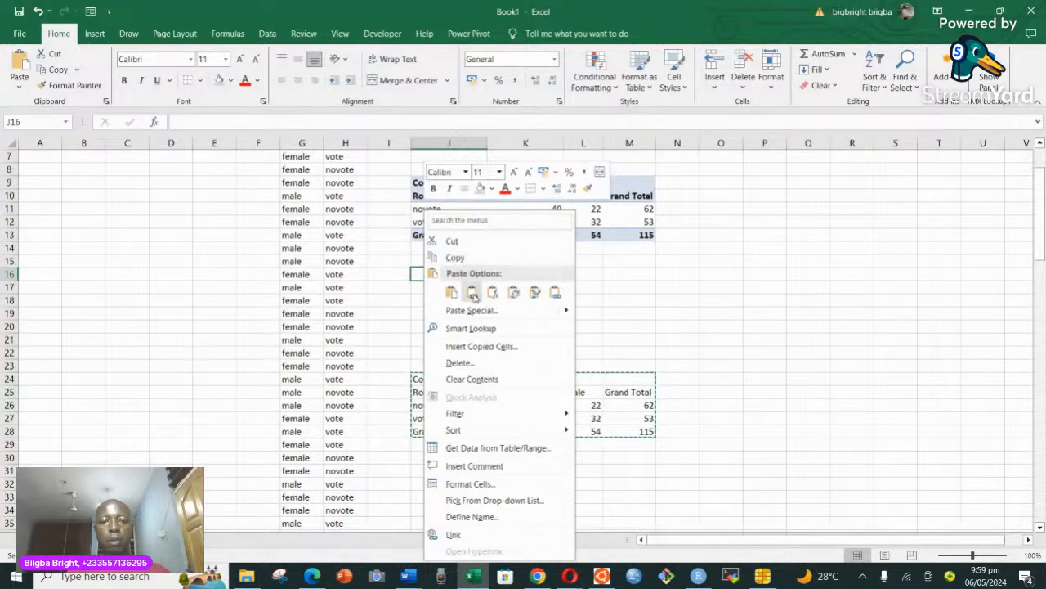
left_click(473, 293)
left_click(711, 316)
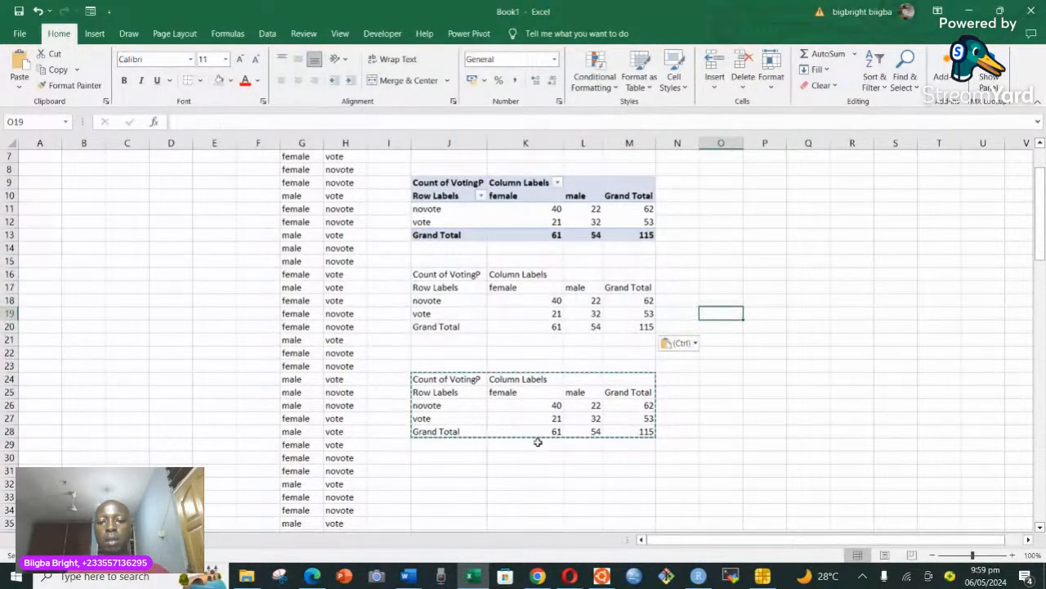
left_click(681, 430)
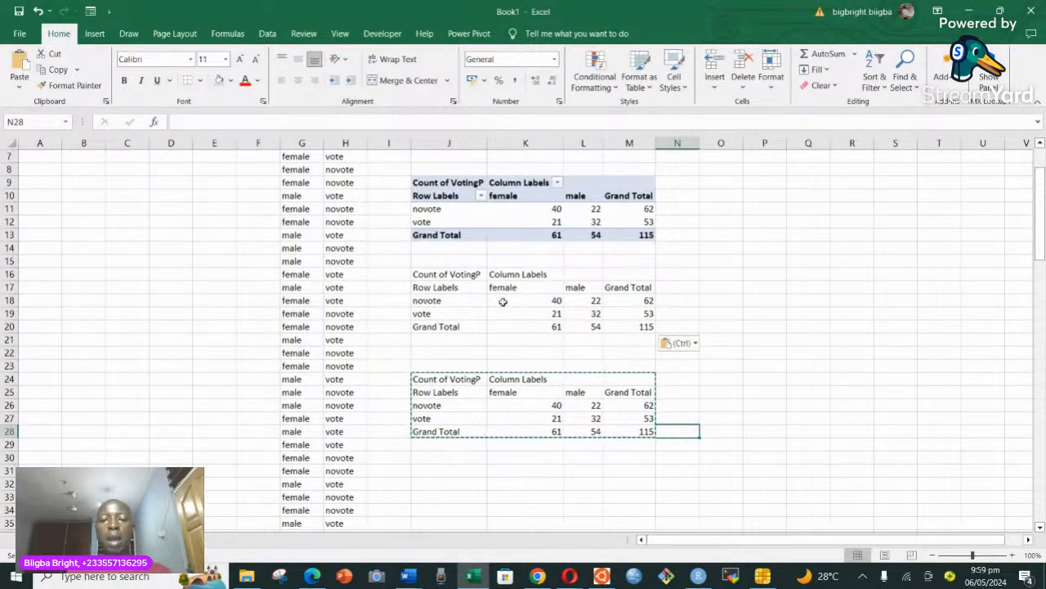
Clear the female and male counts in K26:L27 of the table at J24, keeping its labels and grand totals.
left_click_drag(429, 277, 640, 344)
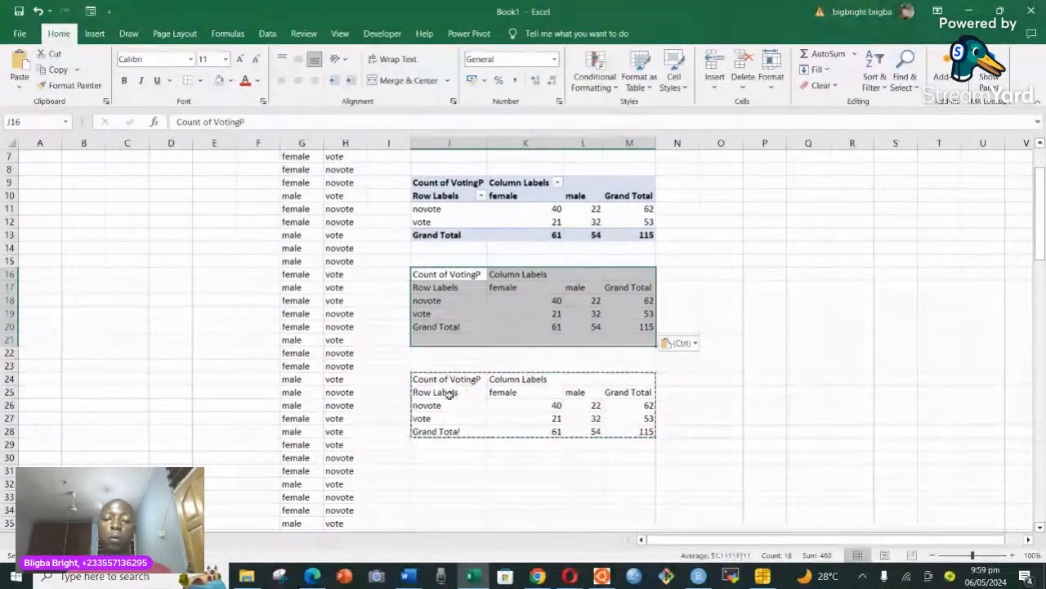
left_click_drag(540, 405, 590, 417)
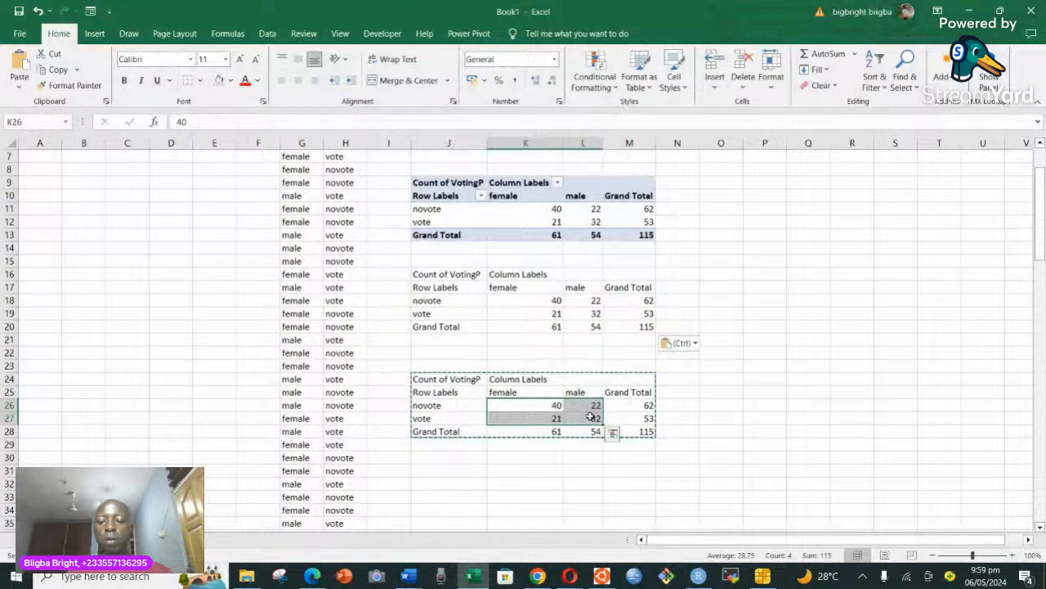
key("Delete")
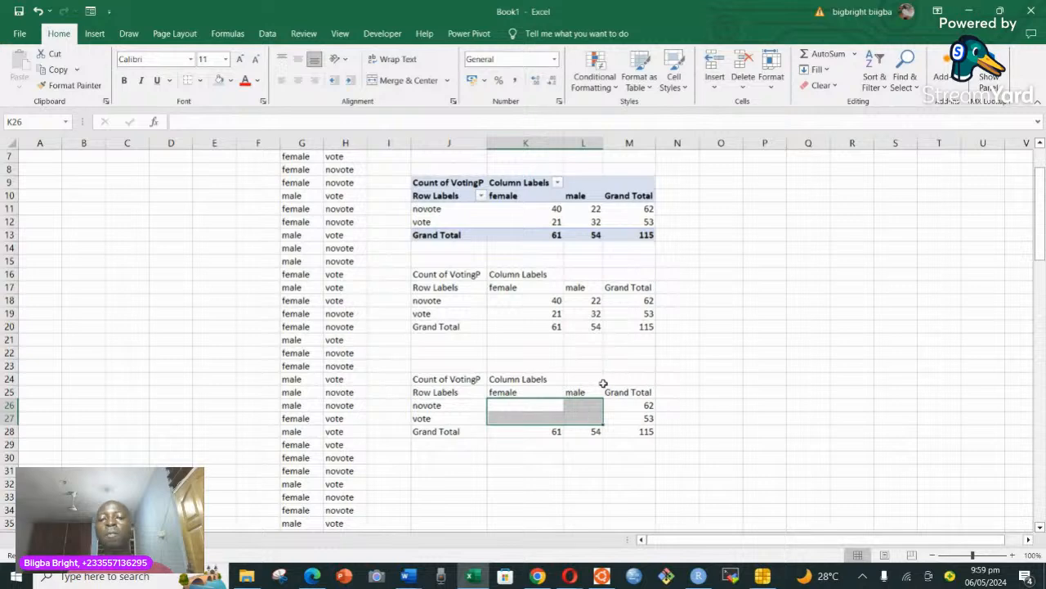
Enter the expected female novote count in K26 with the formula =K28*M26/M28.
scroll(583, 386, "down", 1)
scroll(582, 386, "down", 2)
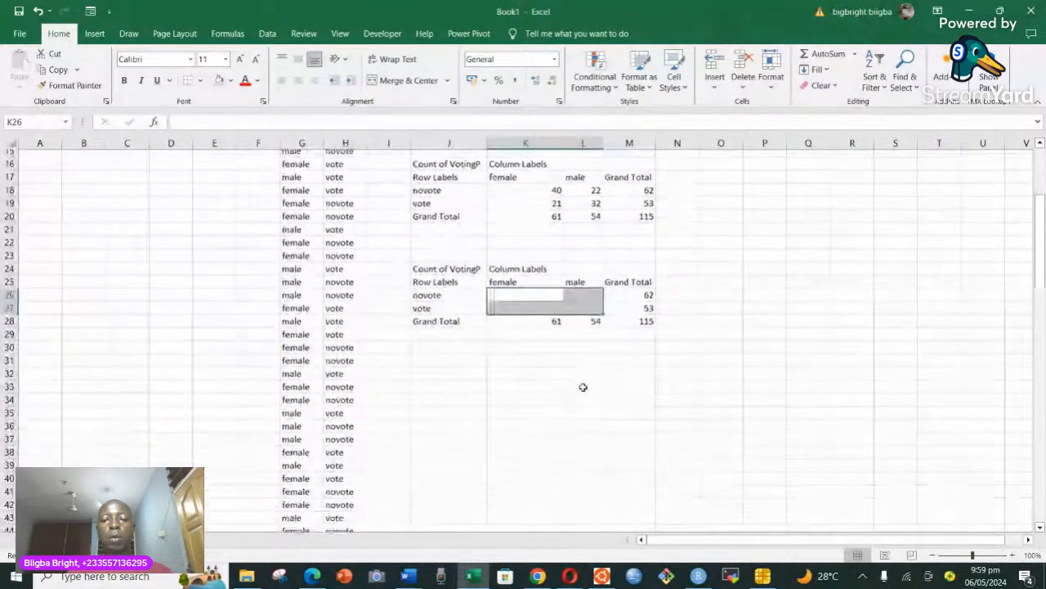
left_click(1011, 555)
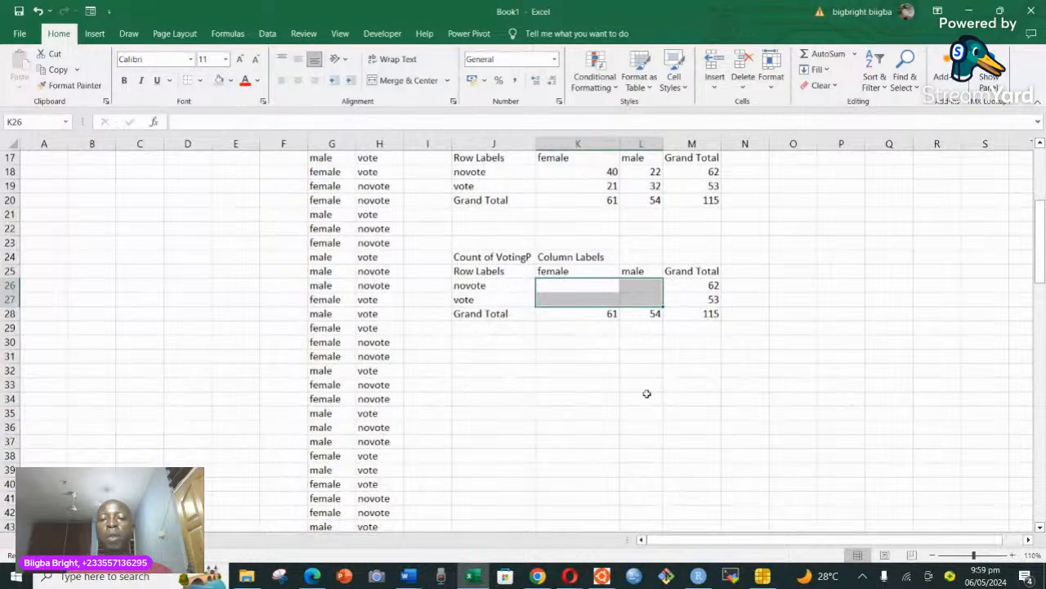
left_click(599, 343)
left_click(575, 298)
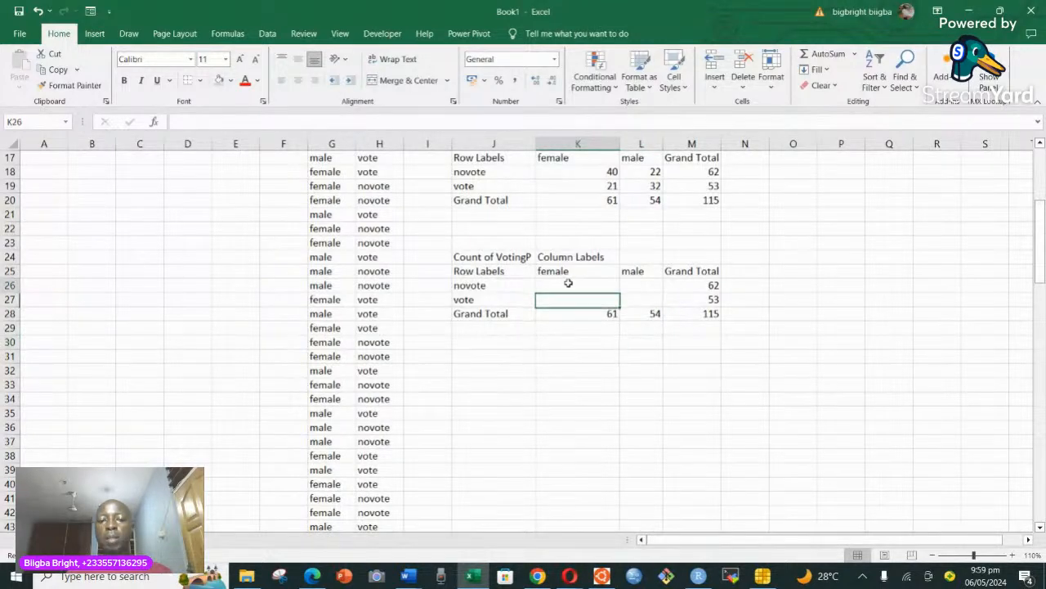
left_click(572, 286)
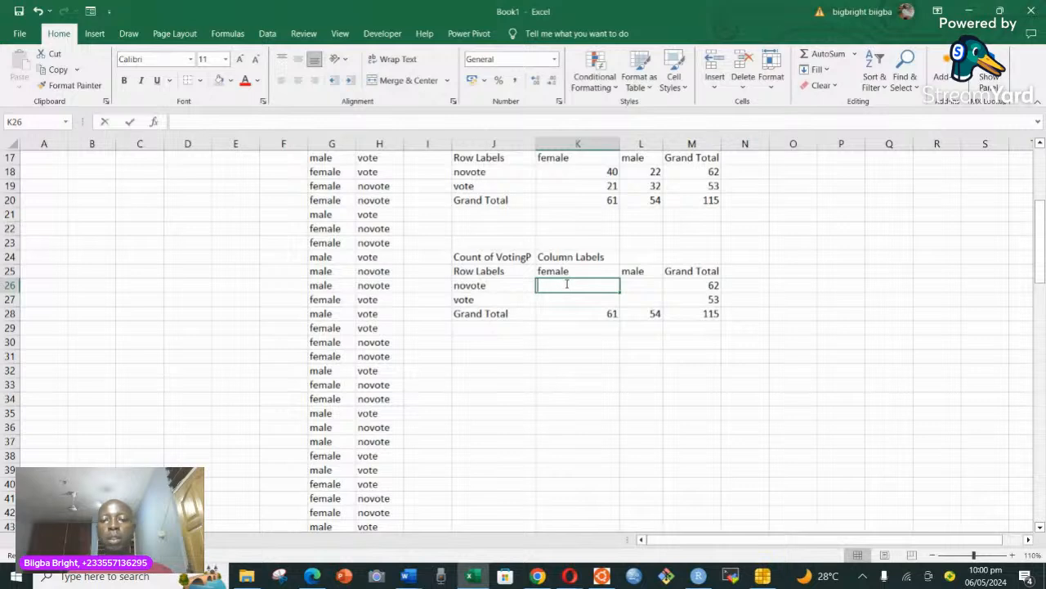
type("=")
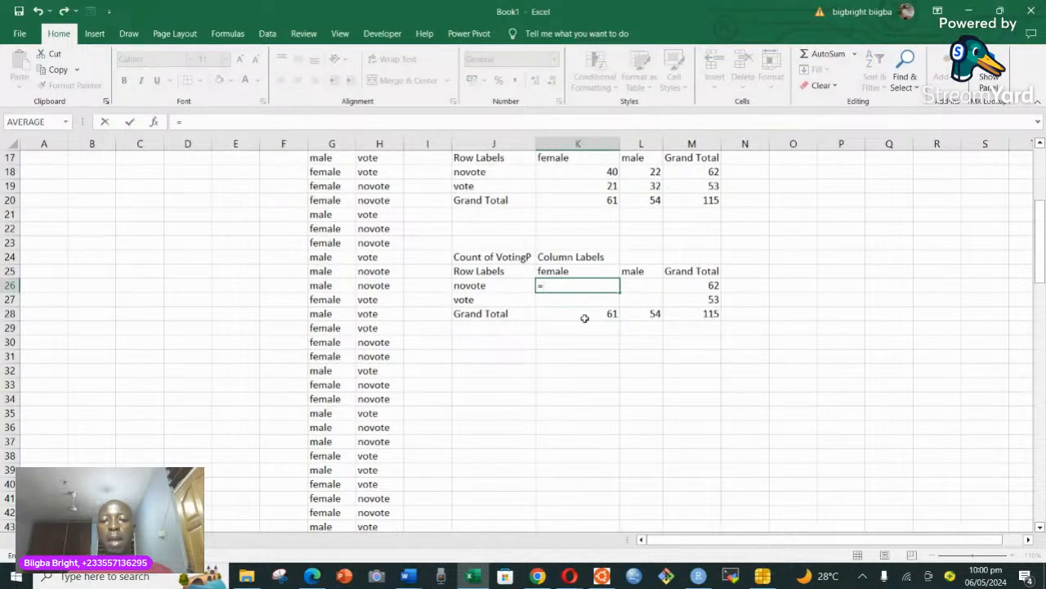
left_click(588, 314)
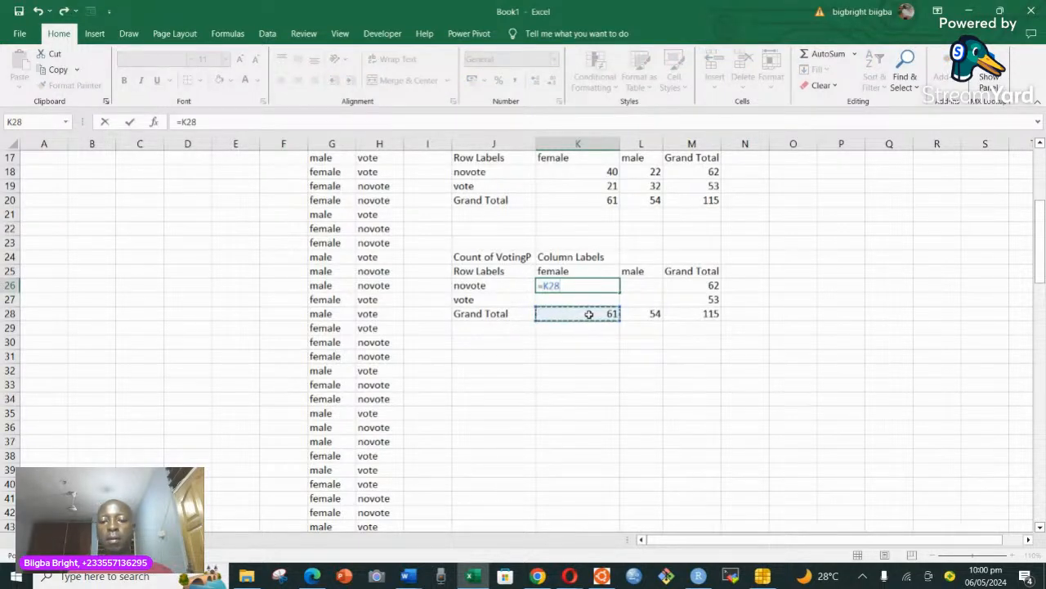
type("*")
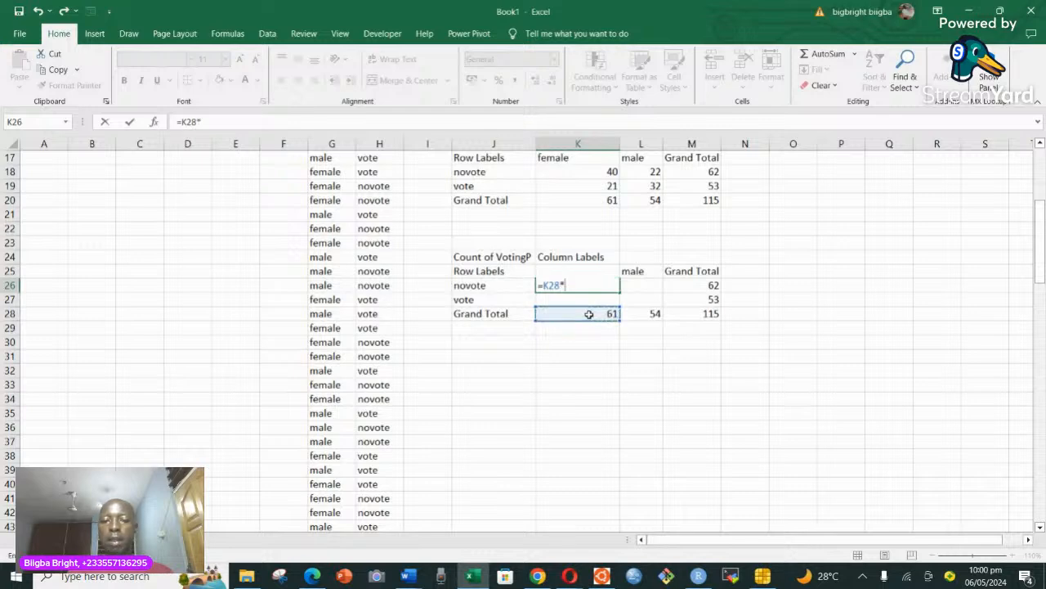
left_click(713, 286)
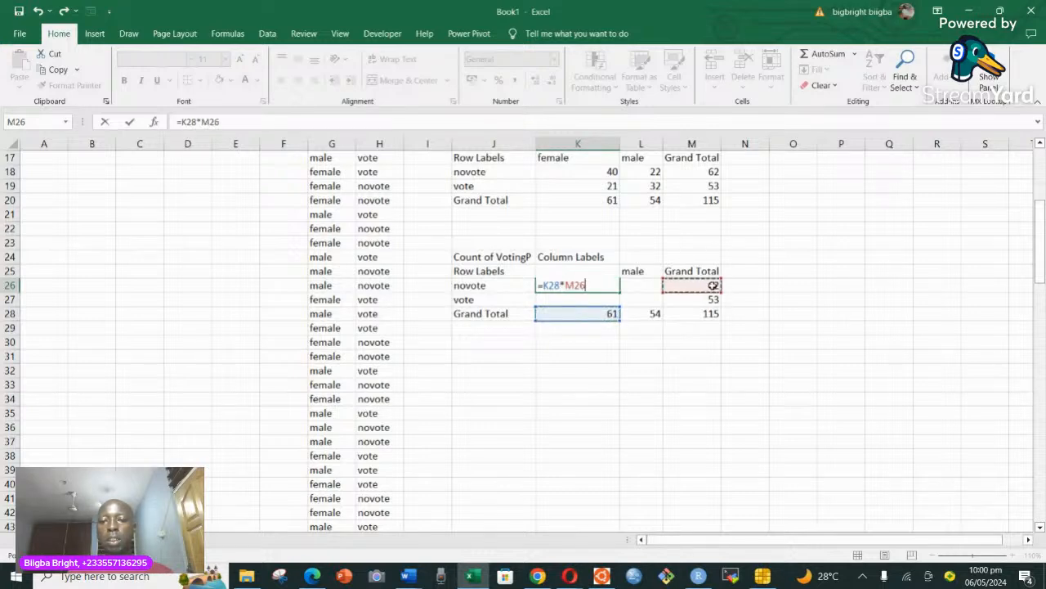
type("/")
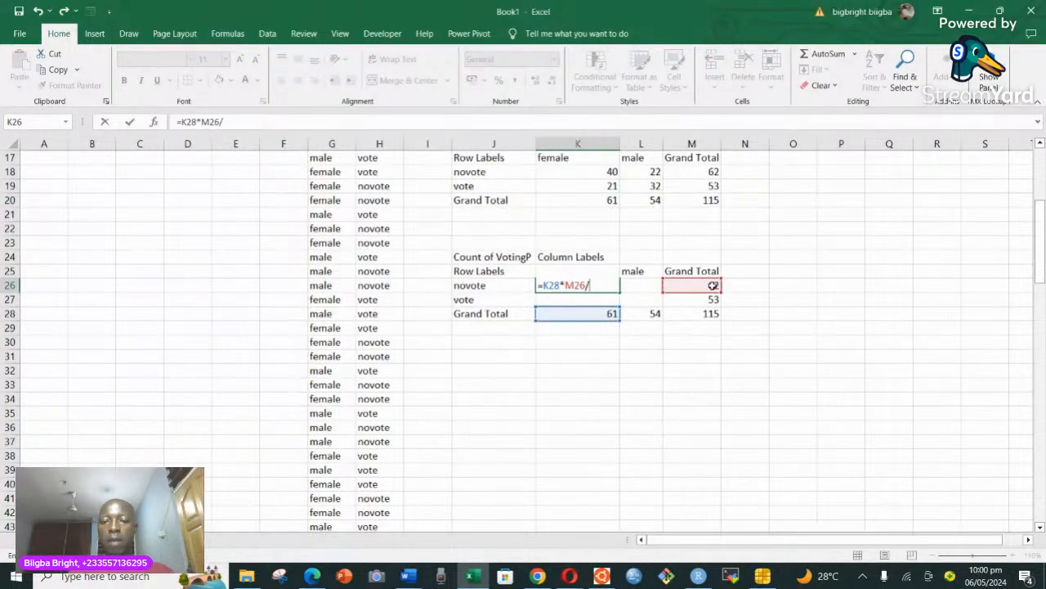
left_click(709, 317)
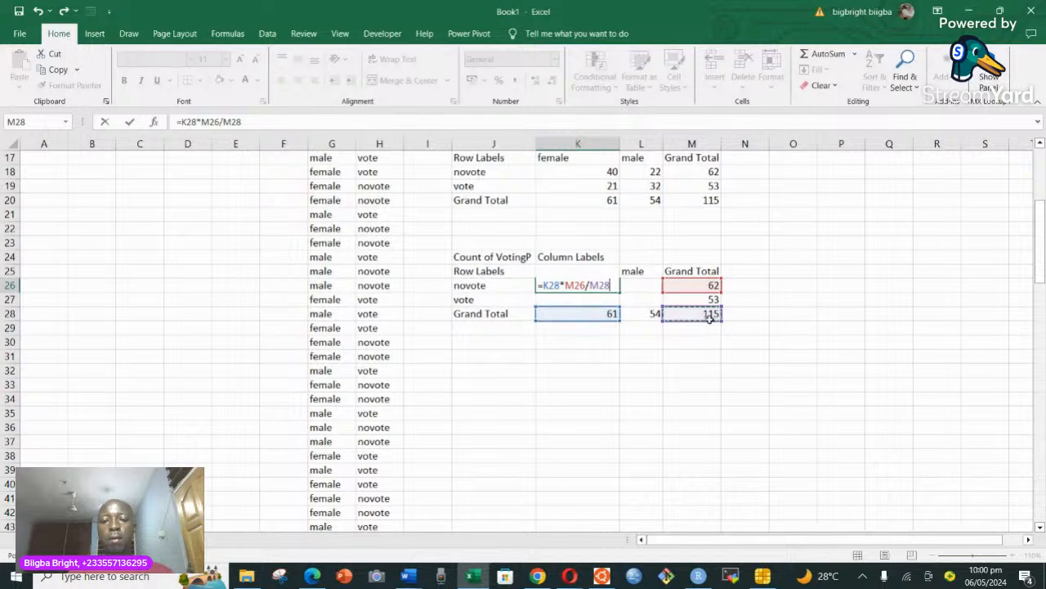
key("Return")
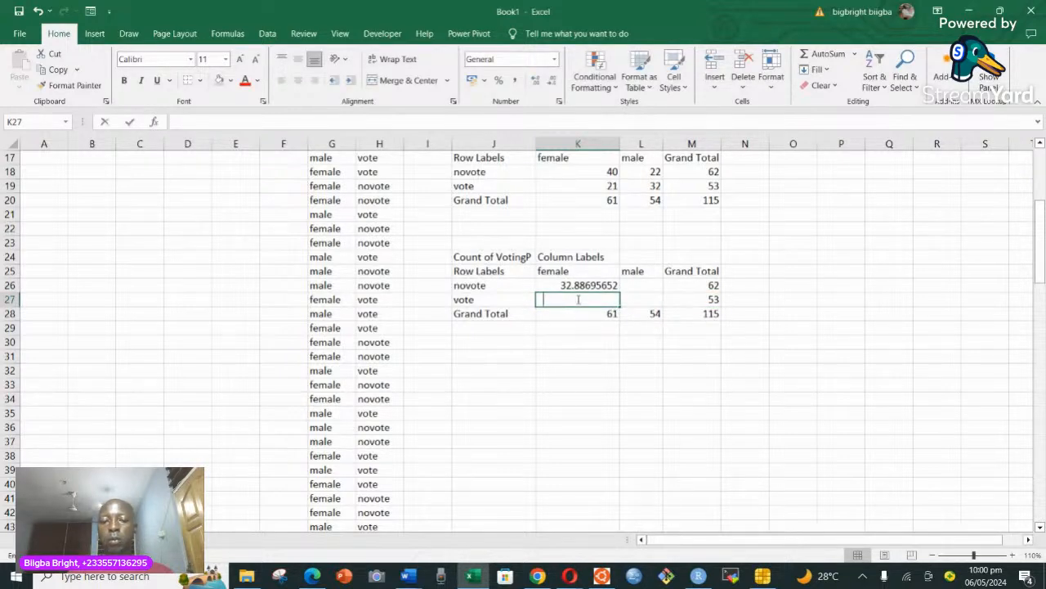
Enter the expected female vote count in K27 with the formula =(K28*M27)/M28.
type("=(")
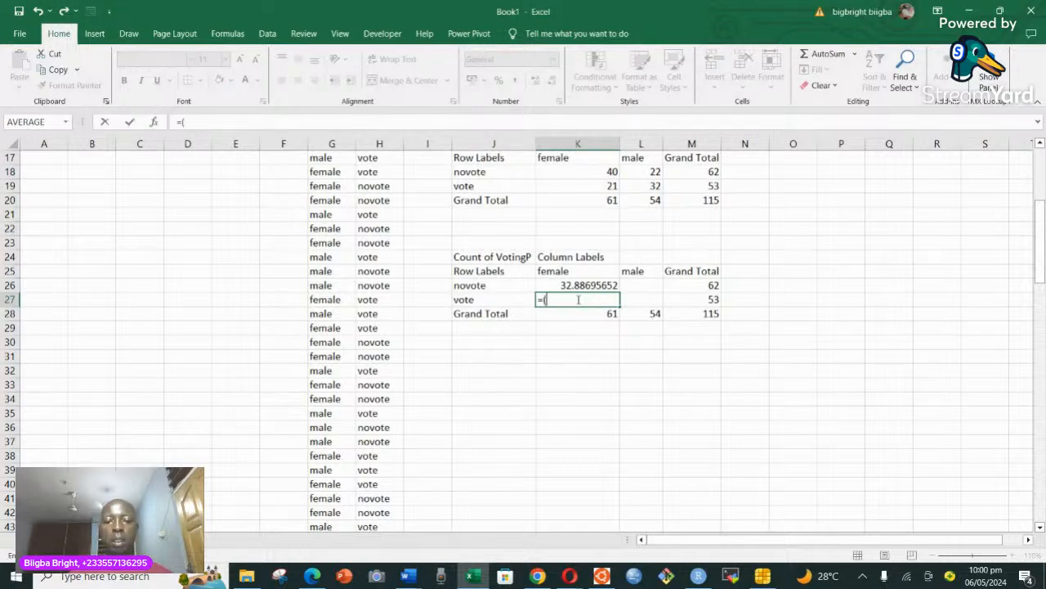
left_click(605, 313)
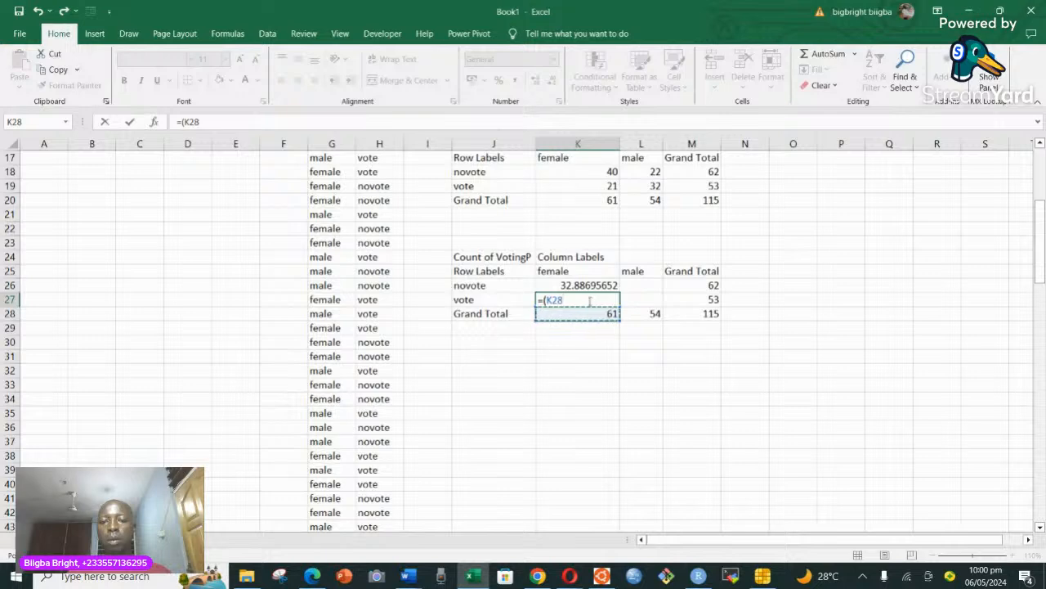
type("*")
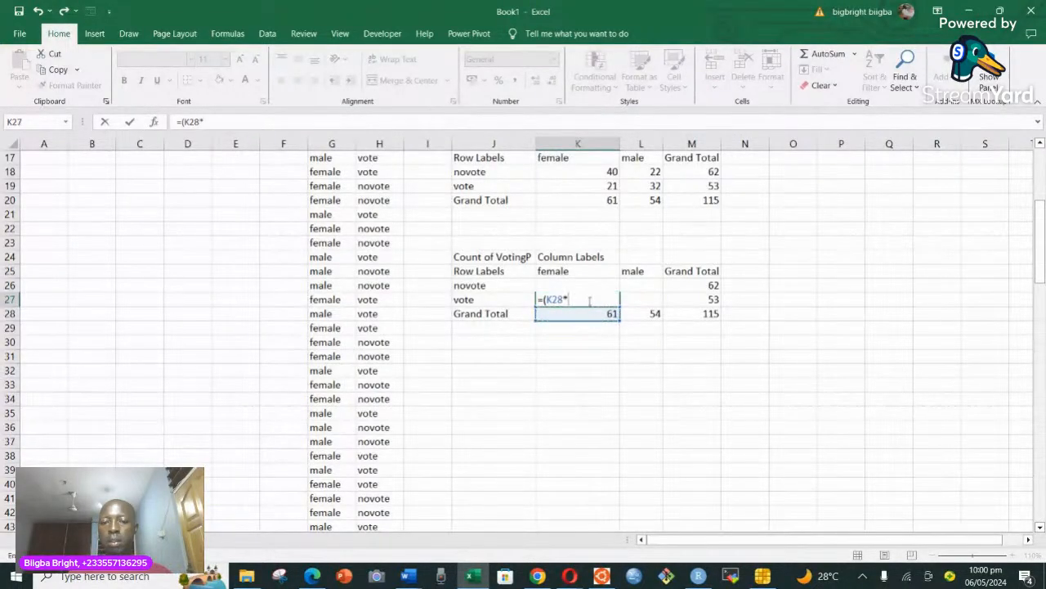
left_click(709, 300)
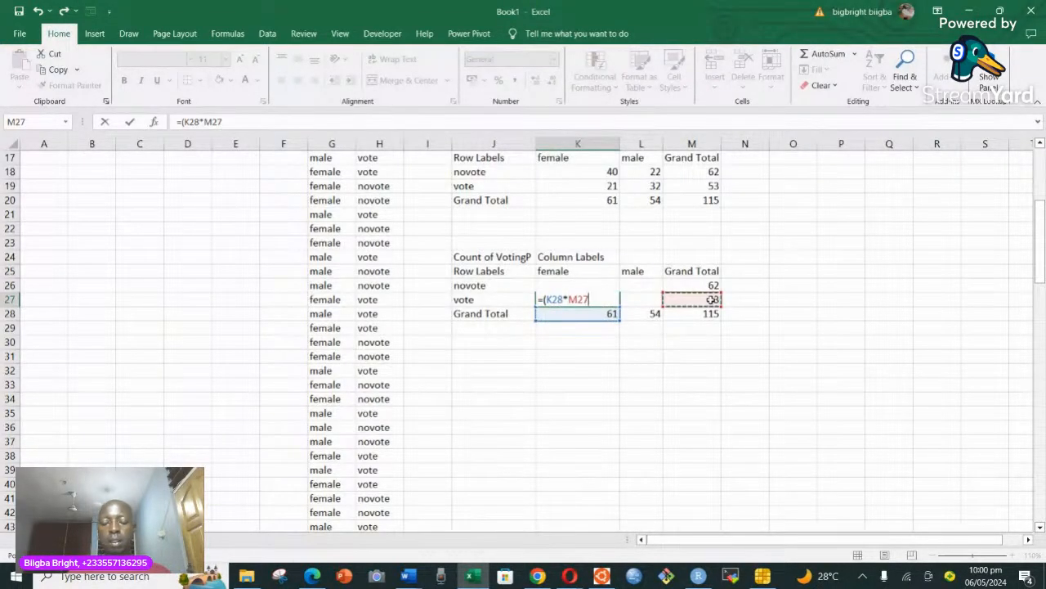
type(")/")
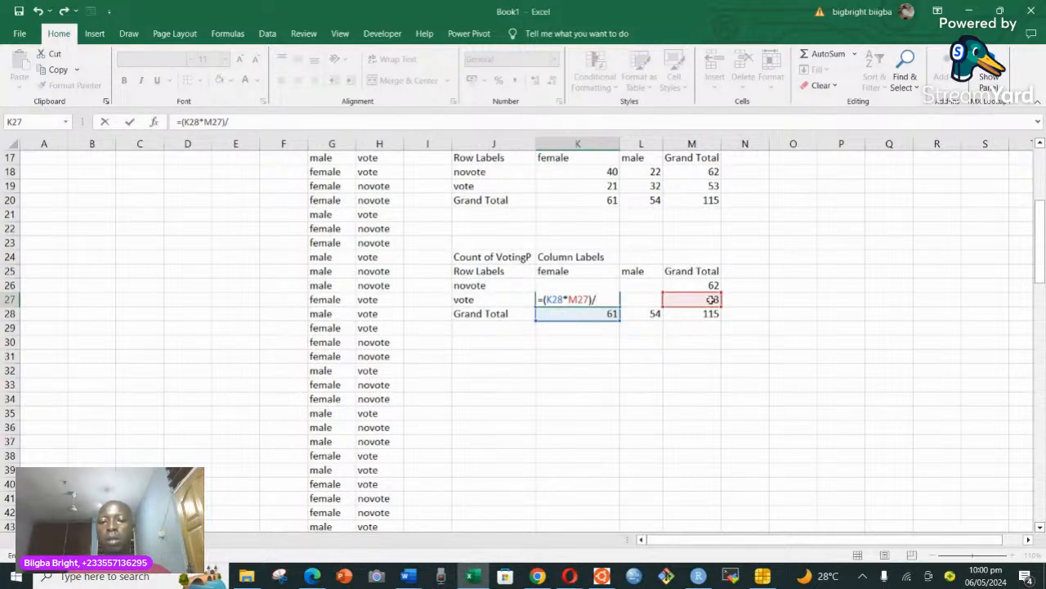
left_click(711, 314)
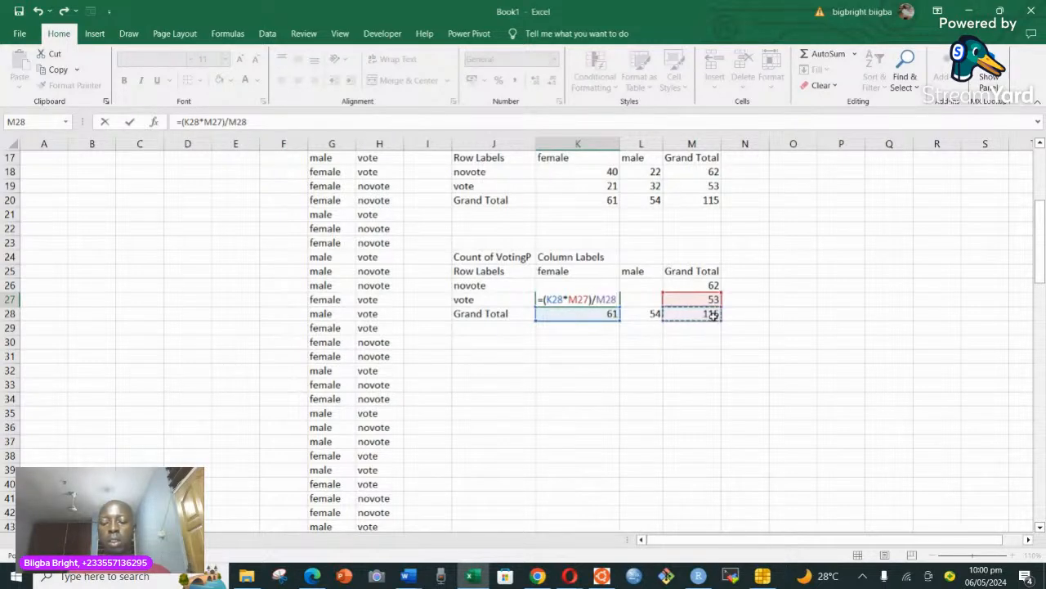
key("Return")
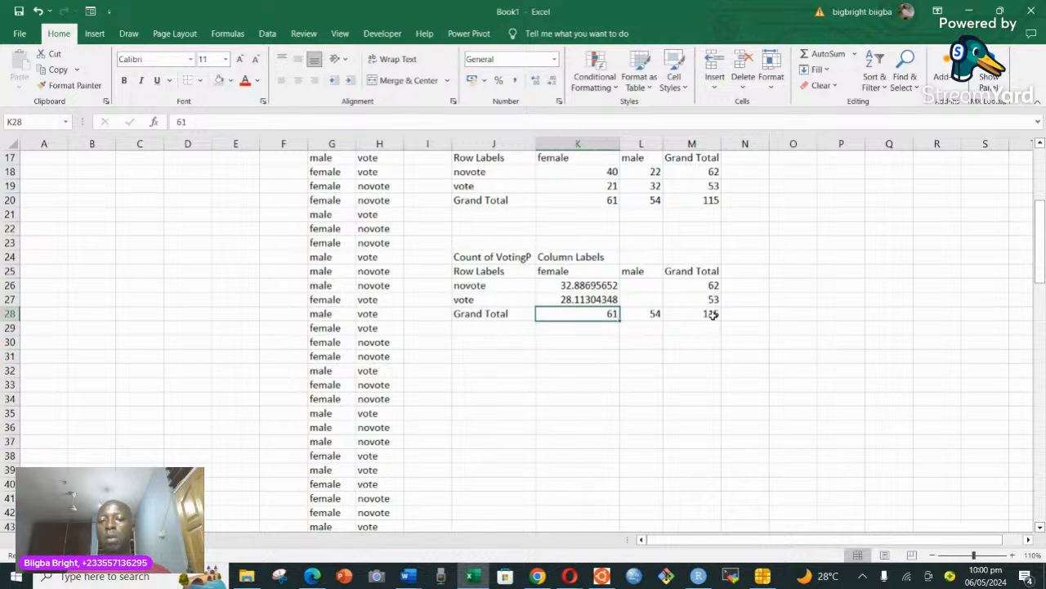
Enter the expected male novote count in L26 with the formula =(L28*M26)/M28.
left_click(646, 284)
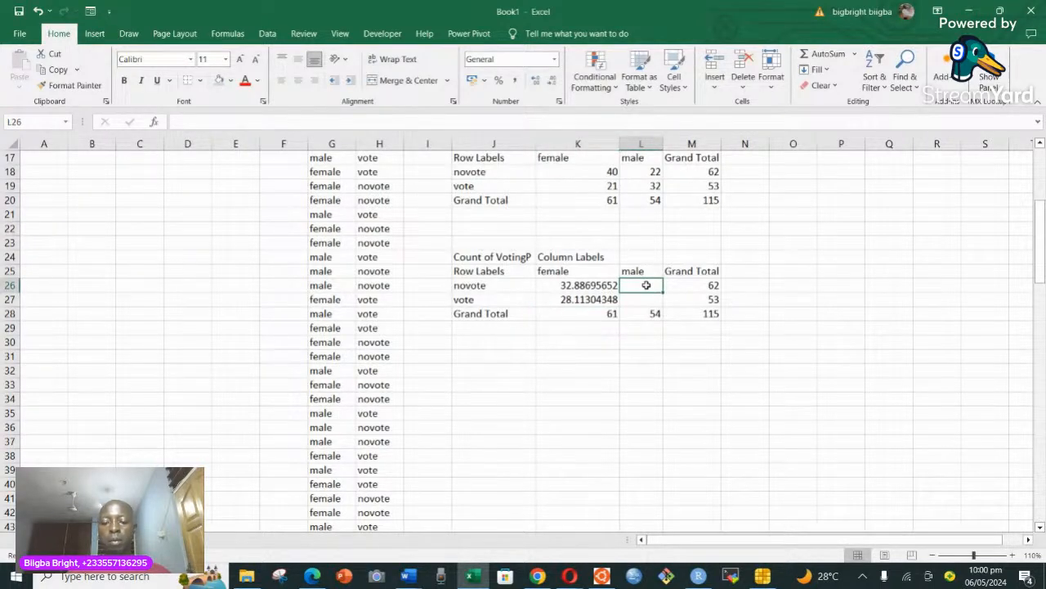
type("=(")
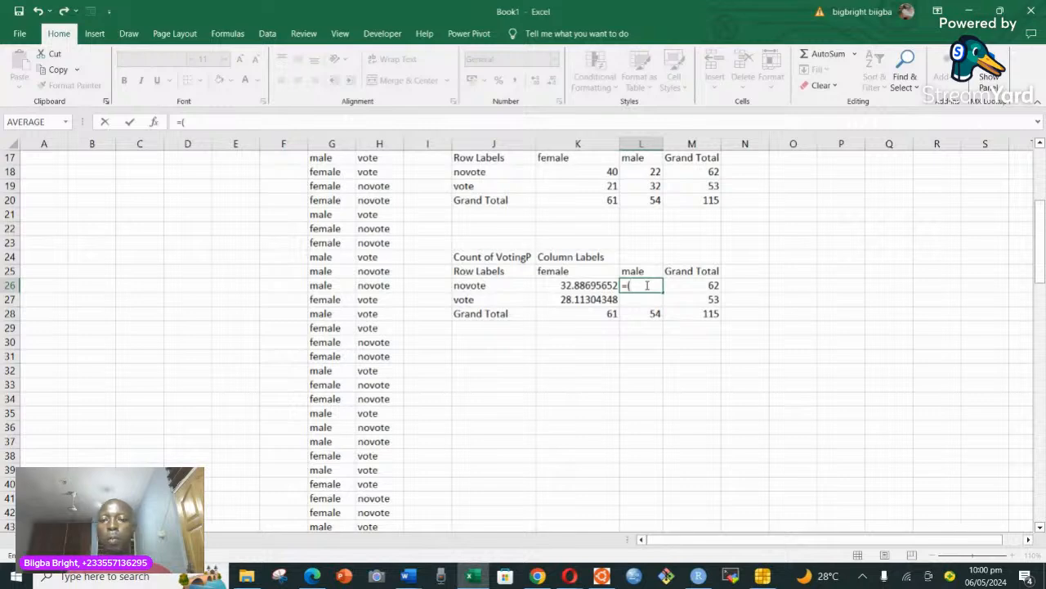
left_click(655, 314)
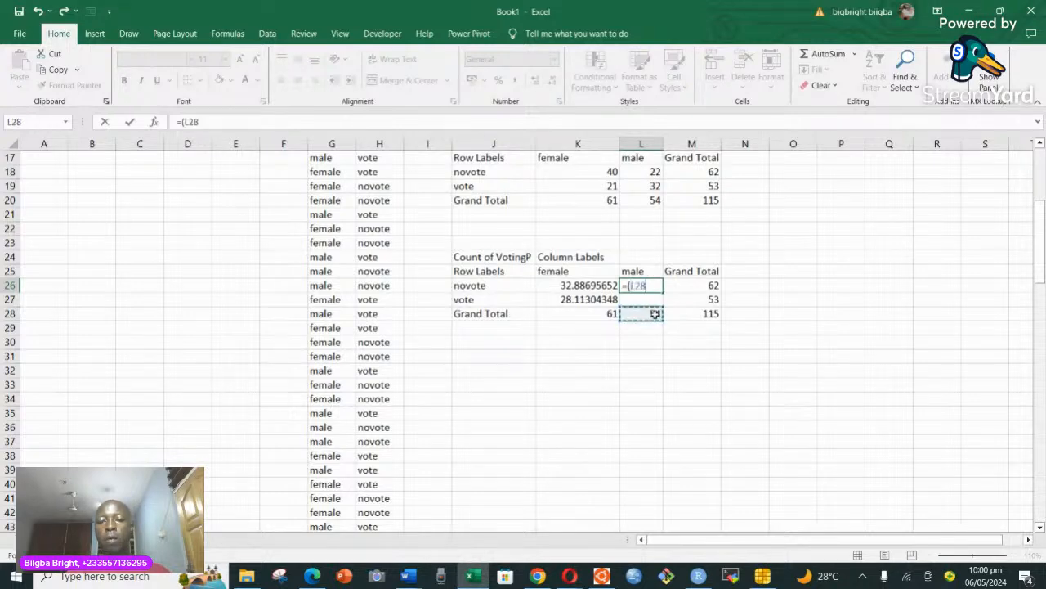
type("*")
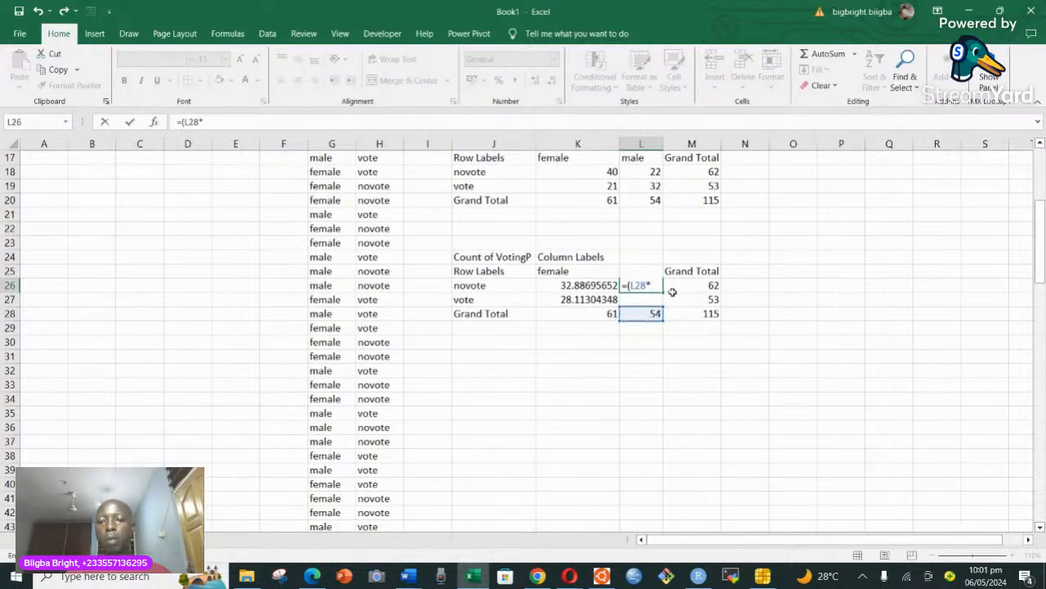
left_click(710, 285)
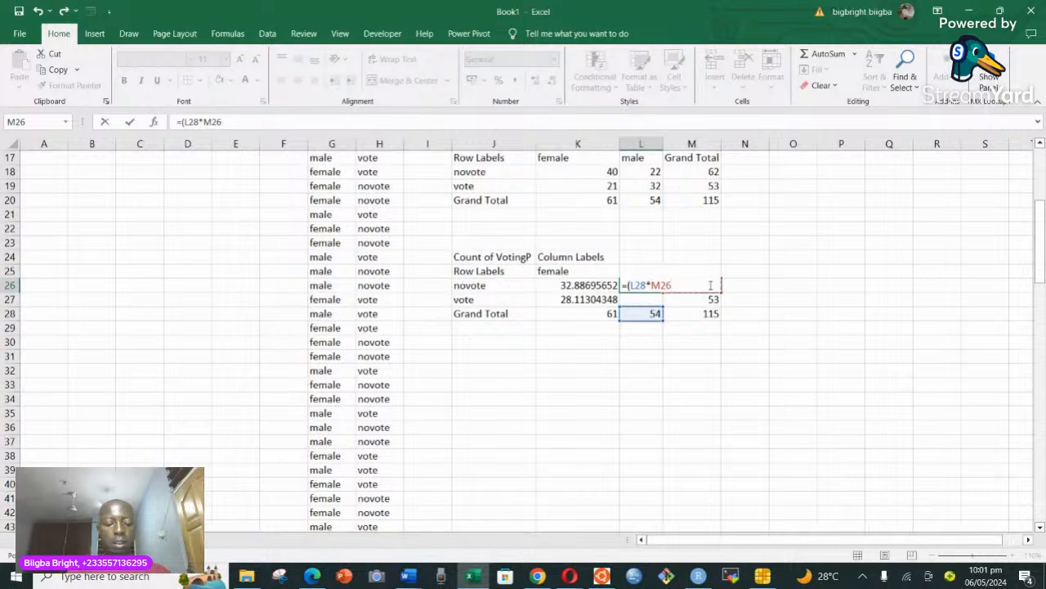
type(")")
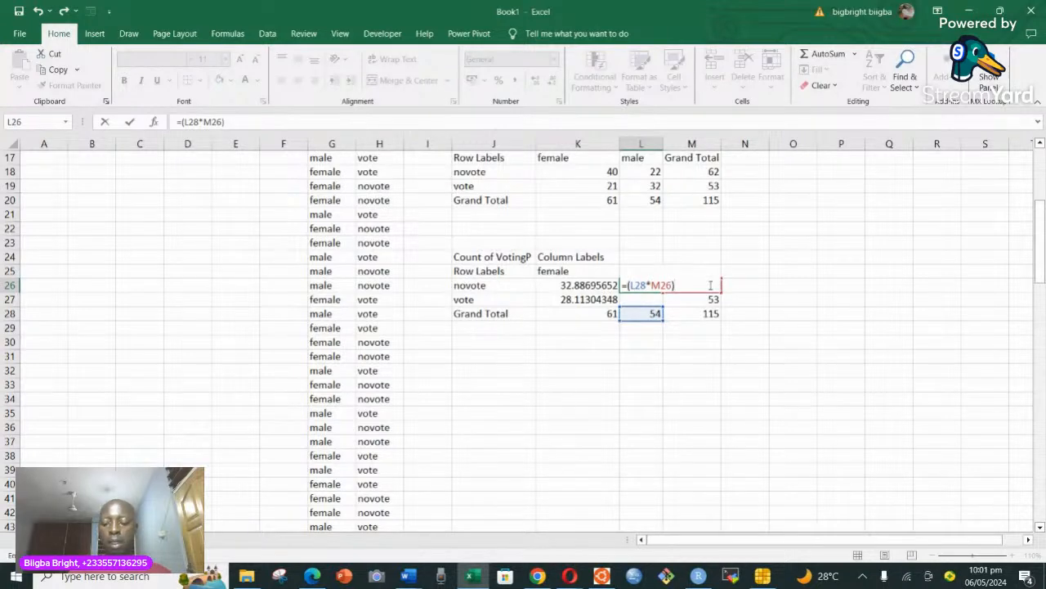
type("/")
left_click(711, 317)
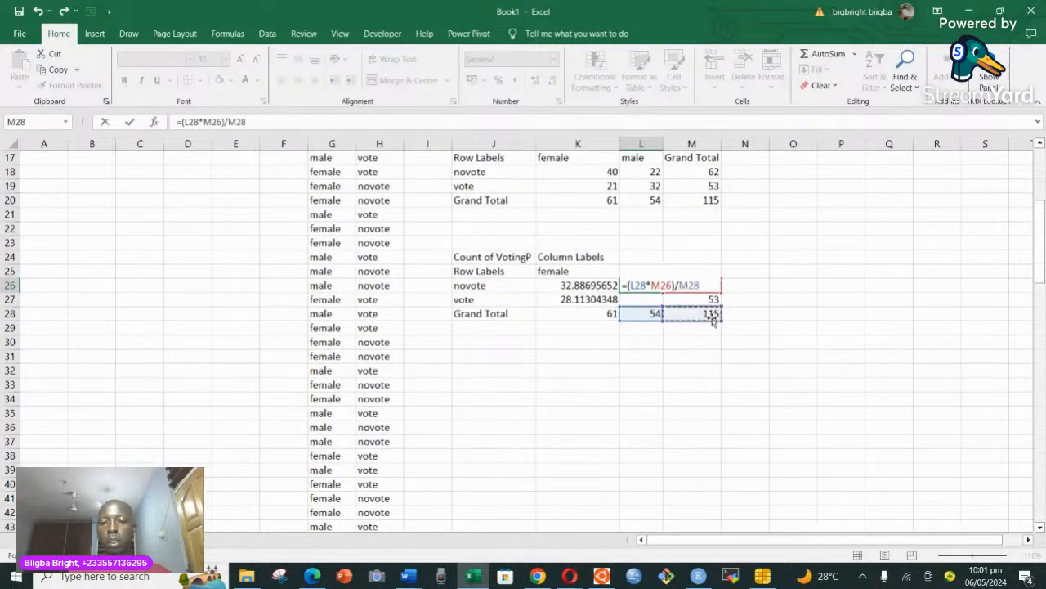
key("Return")
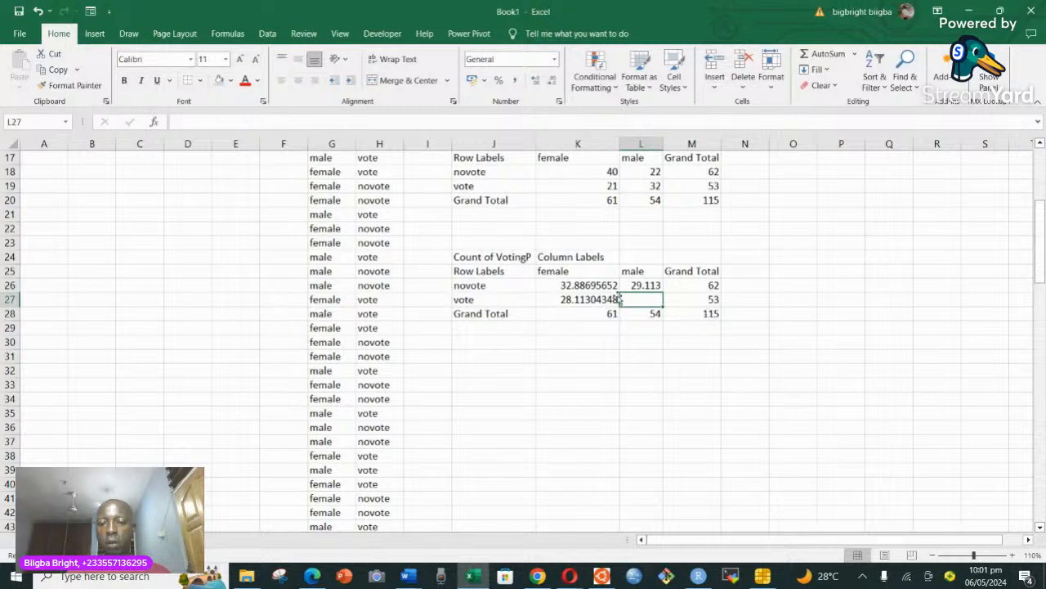
Enter the expected male vote count in L27 with the formula =(L28*M27)/M28.
type("=")
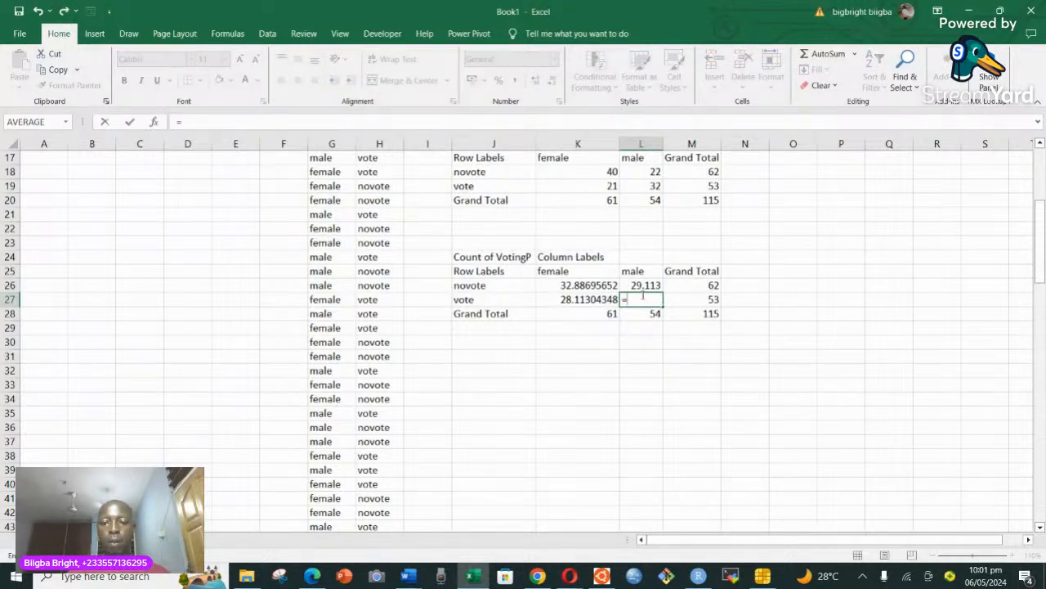
type("(")
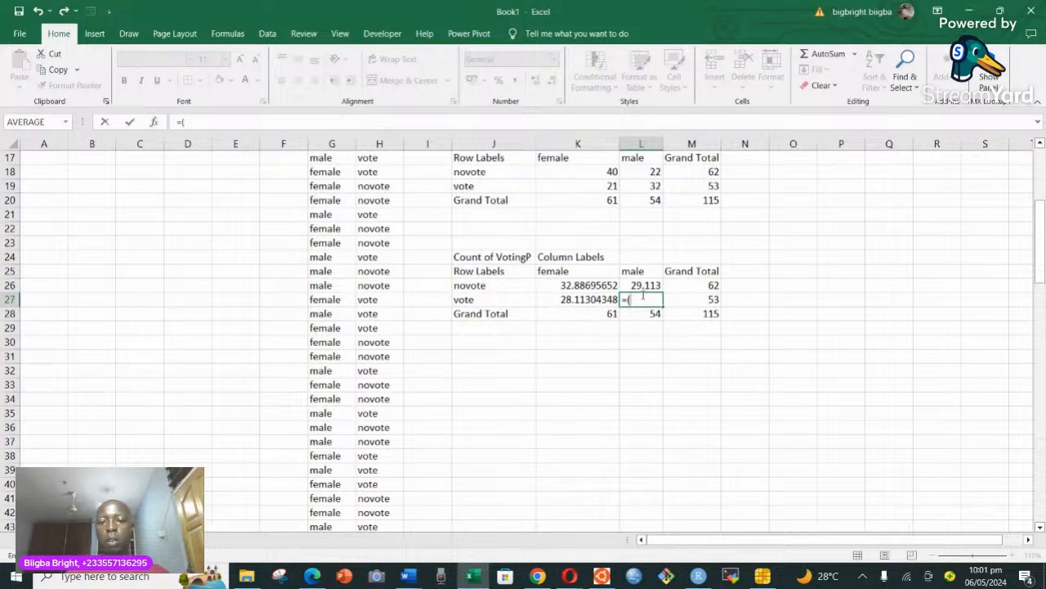
left_click(652, 318)
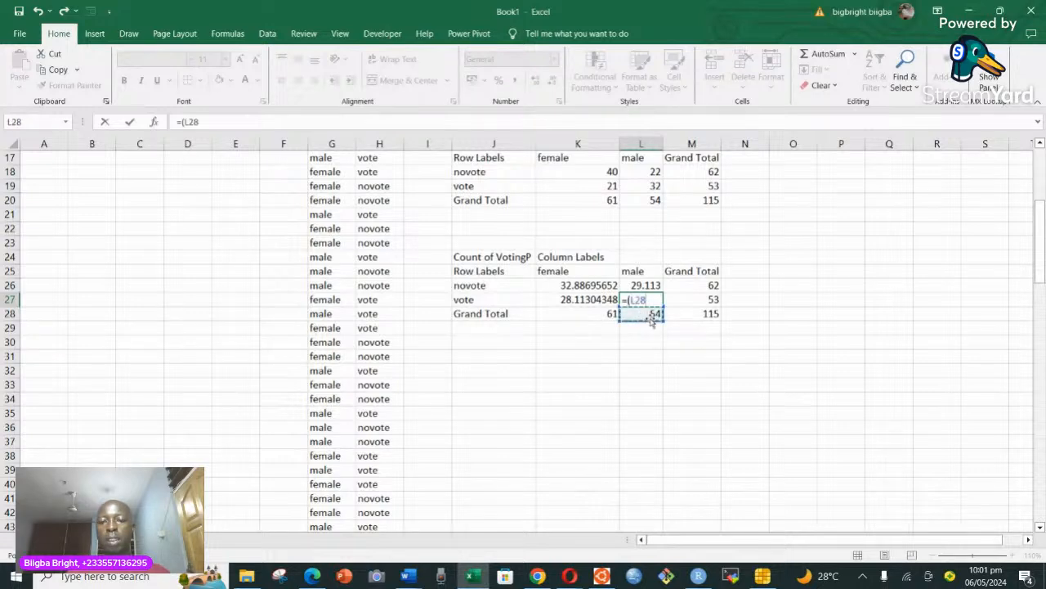
type("*")
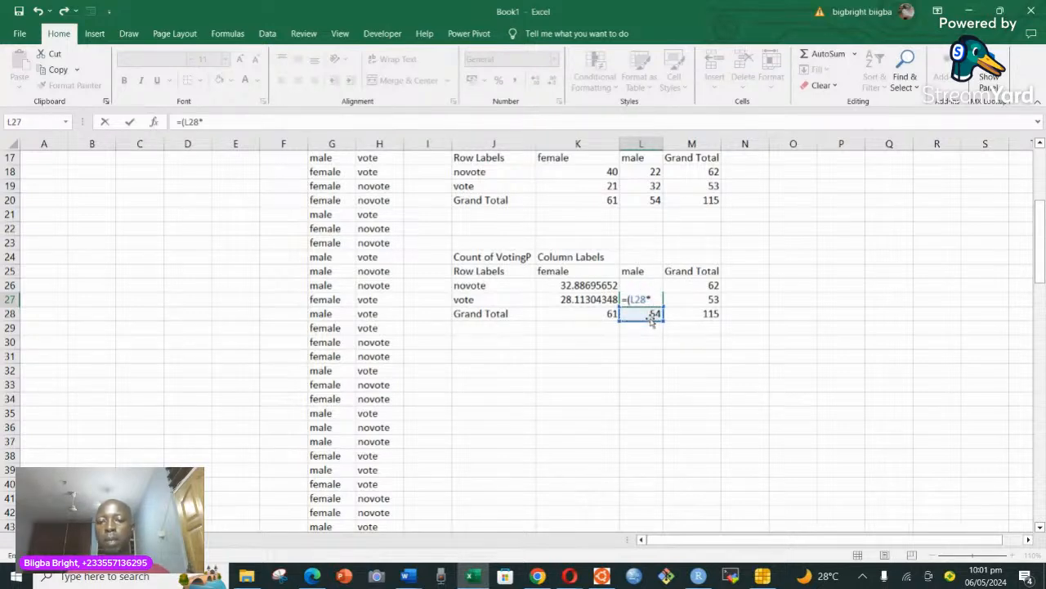
left_click(711, 298)
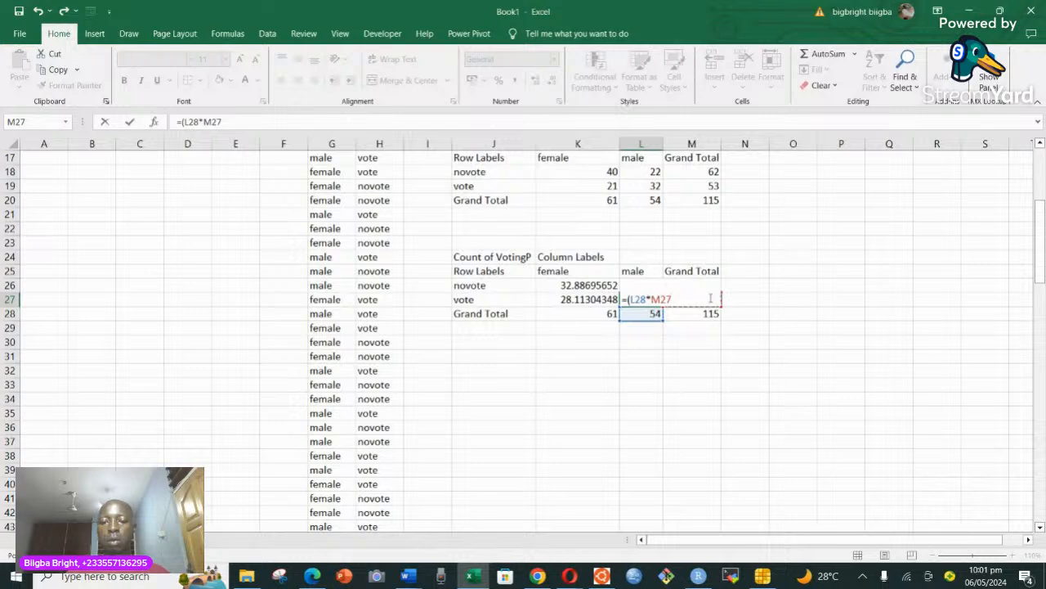
type(")/")
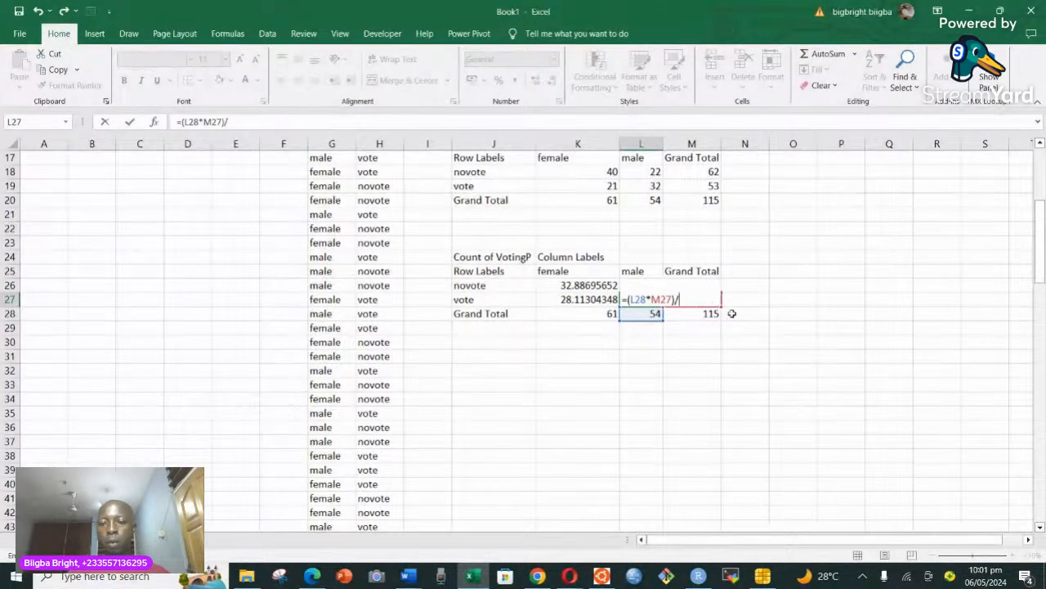
left_click(705, 314)
key("Return")
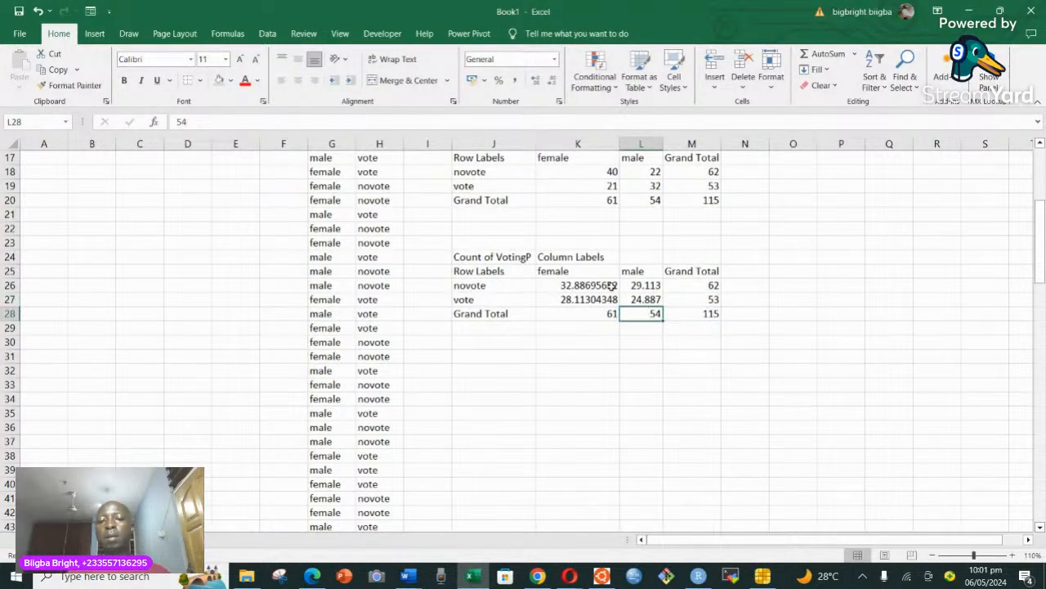
Color the font of the four expected counts in K26:L27 red.
left_click_drag(587, 285, 635, 299)
left_click(245, 80)
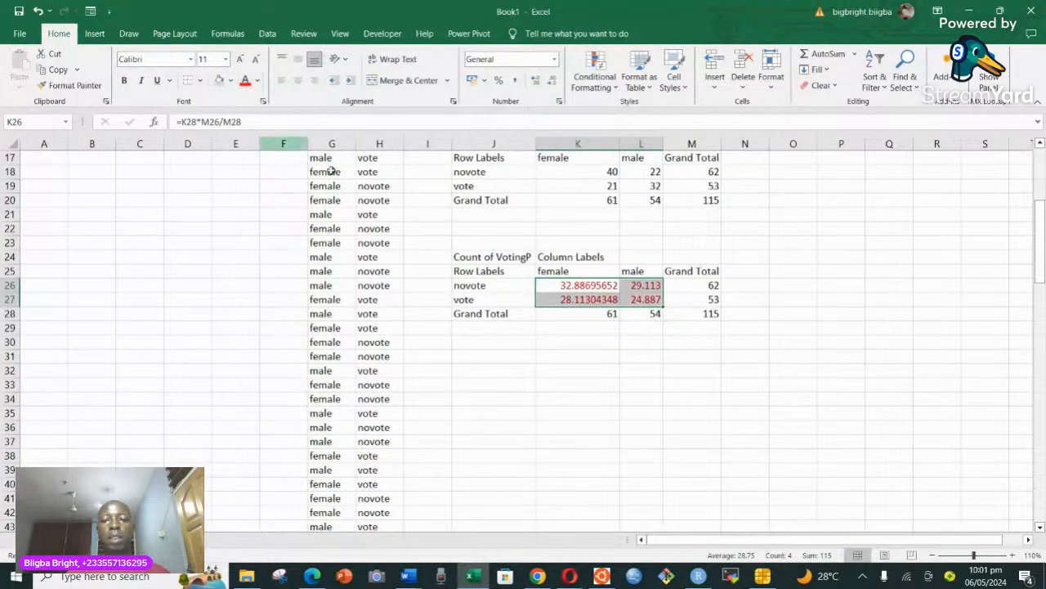
left_click(581, 344)
scroll(677, 347, "down", 1)
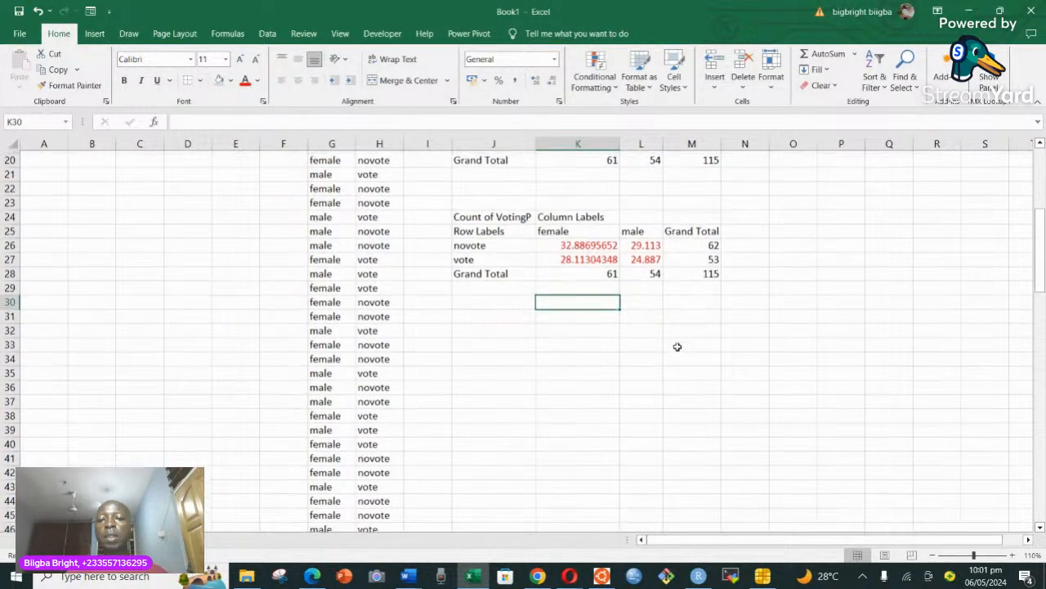
Enter the label (O-E)^2/E in J31 below the expected counts table.
scroll(596, 310, "up", 3)
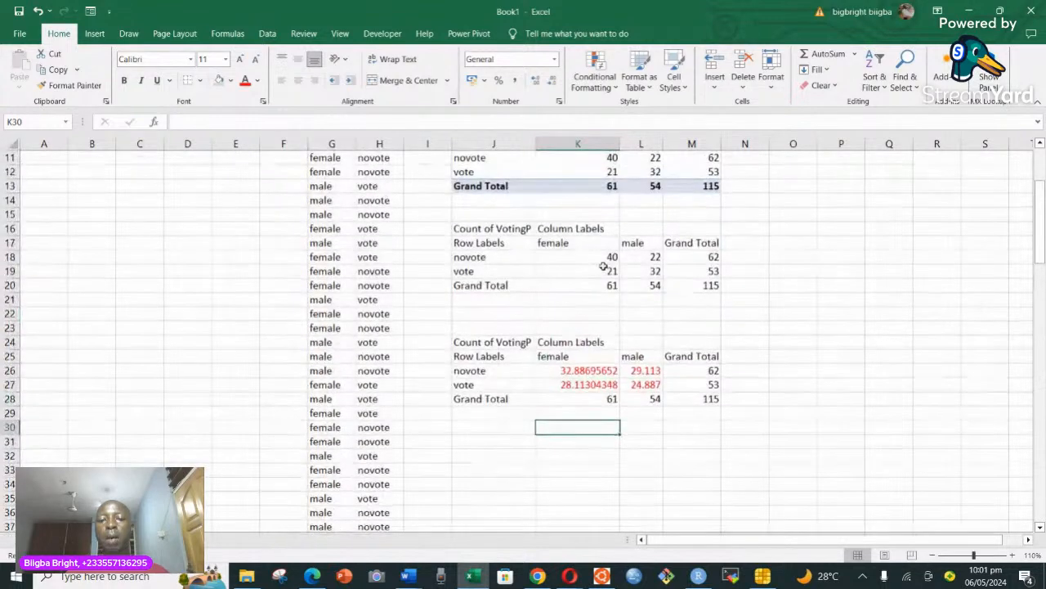
scroll(623, 380, "down", 2)
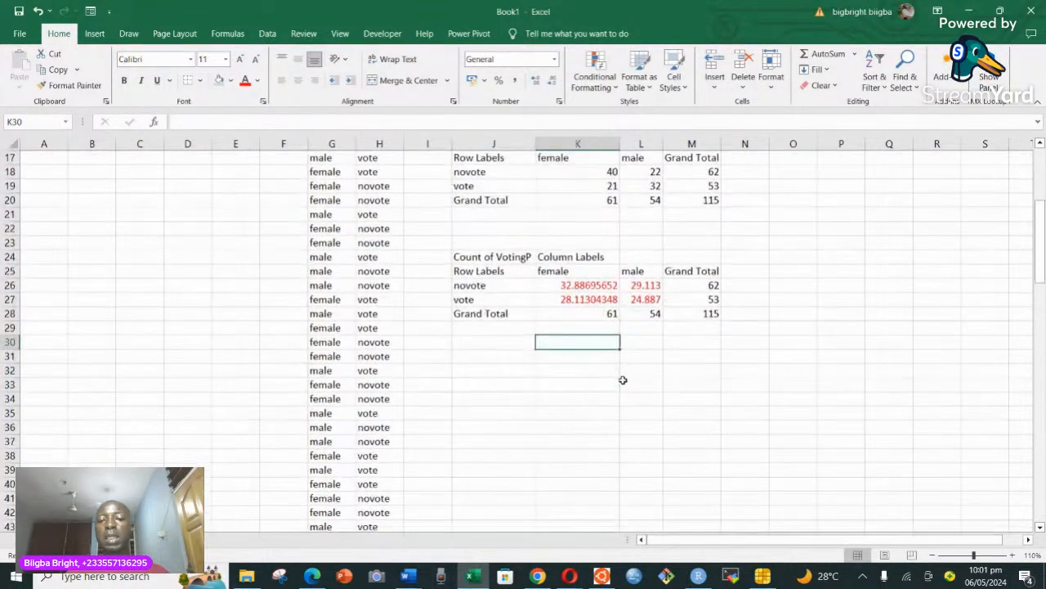
left_click(471, 356)
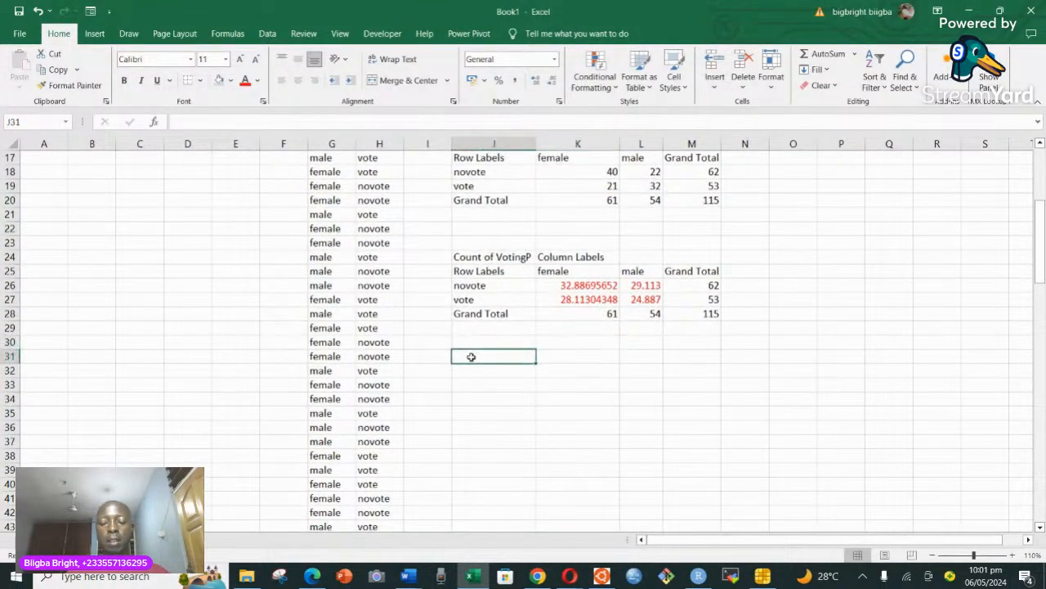
type(")")
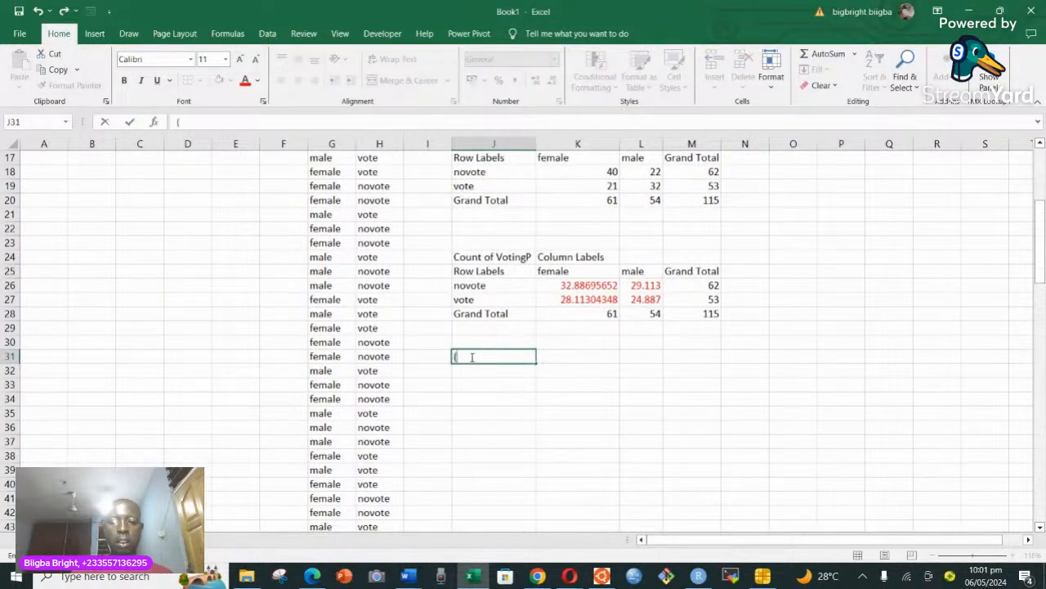
type("O-E)")
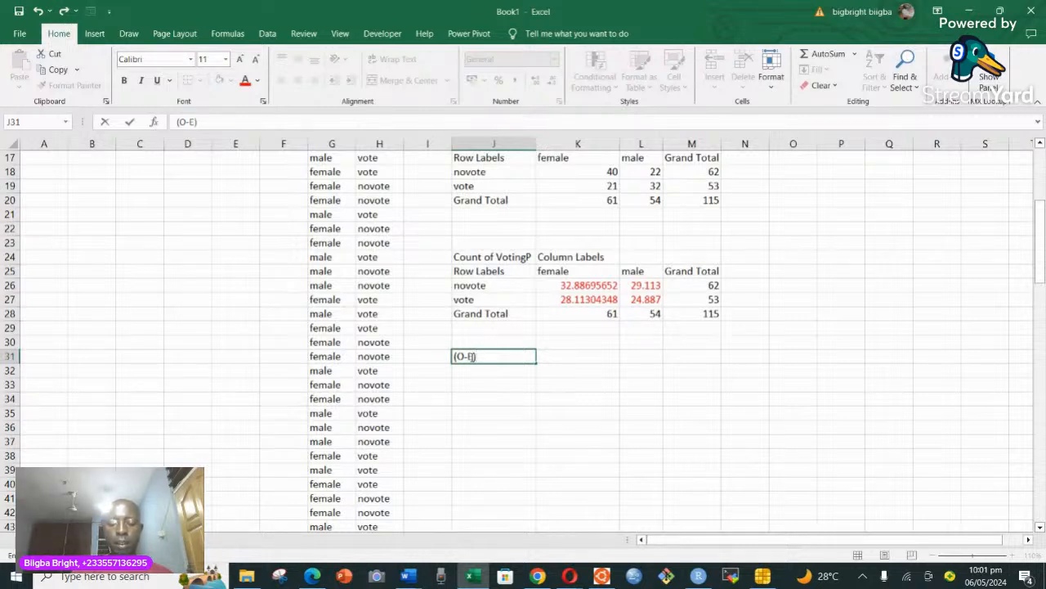
type("^2")
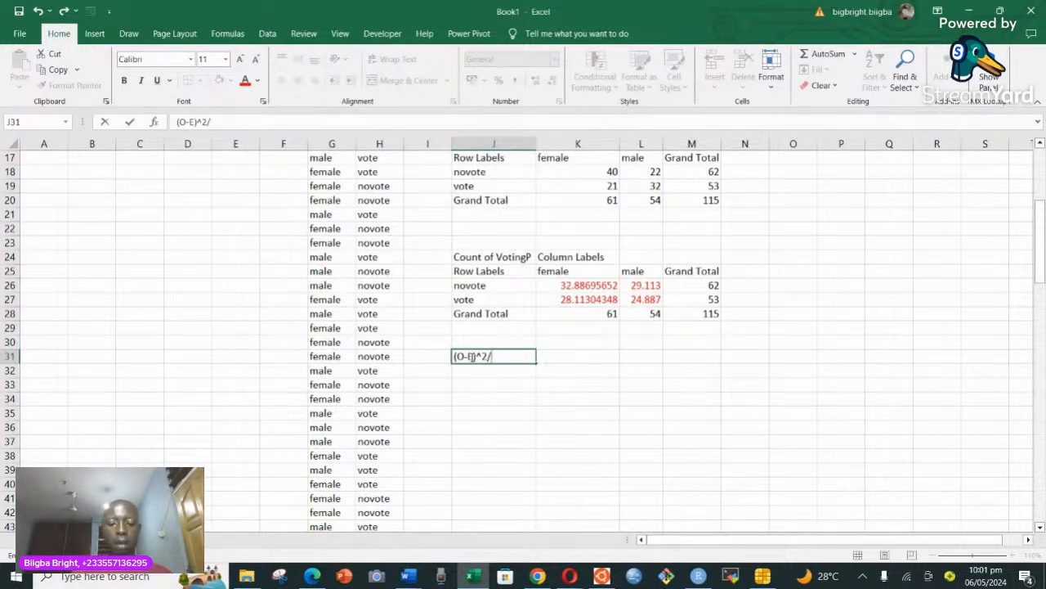
type("/E")
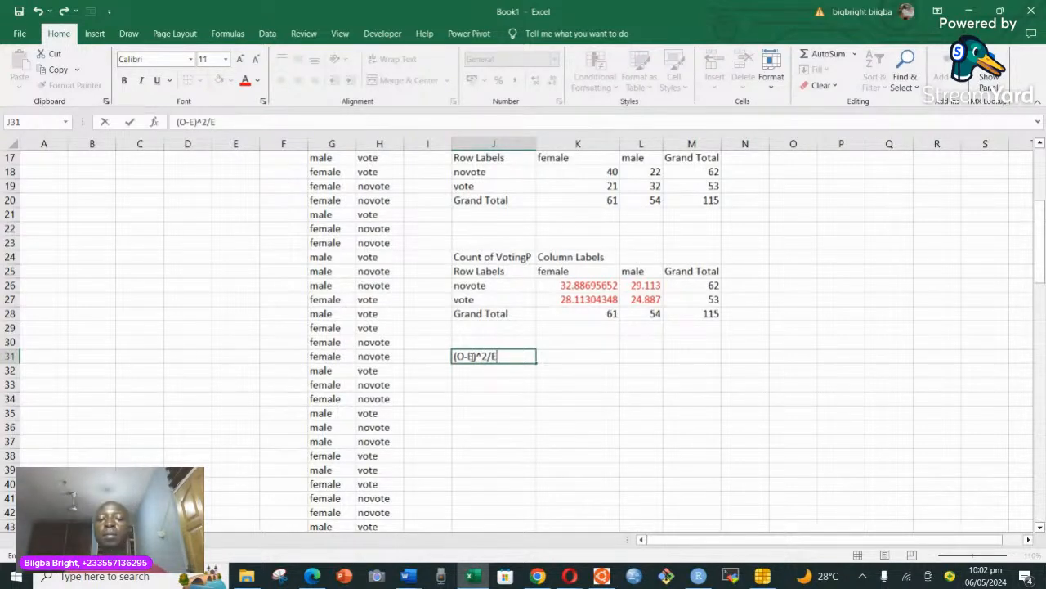
left_click(515, 380)
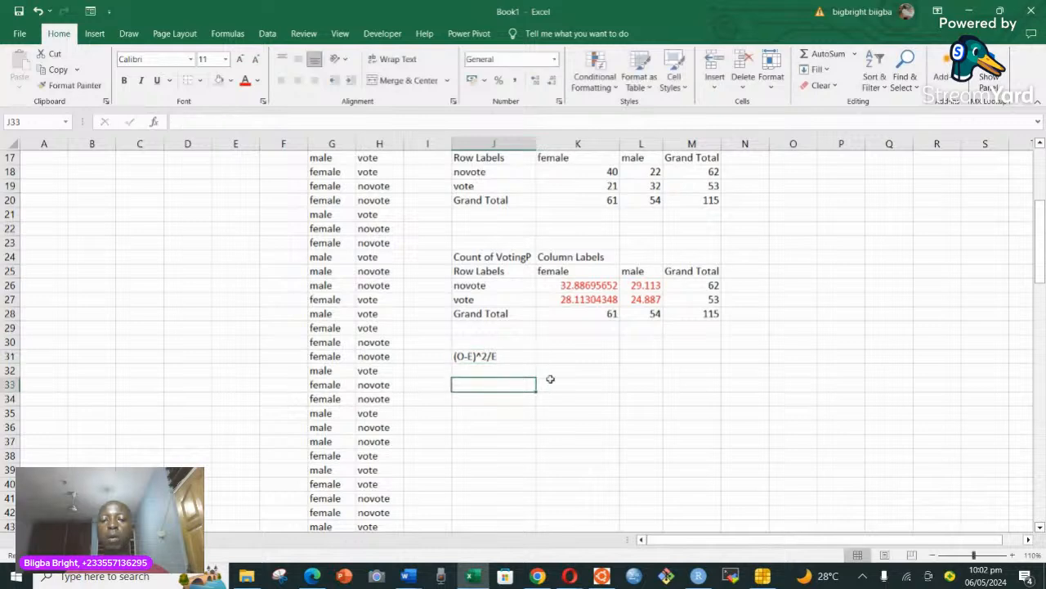
Enter the chi-square contribution for female novote in K32 with the formula =(K18-K26)^2/K26.
left_click(565, 372)
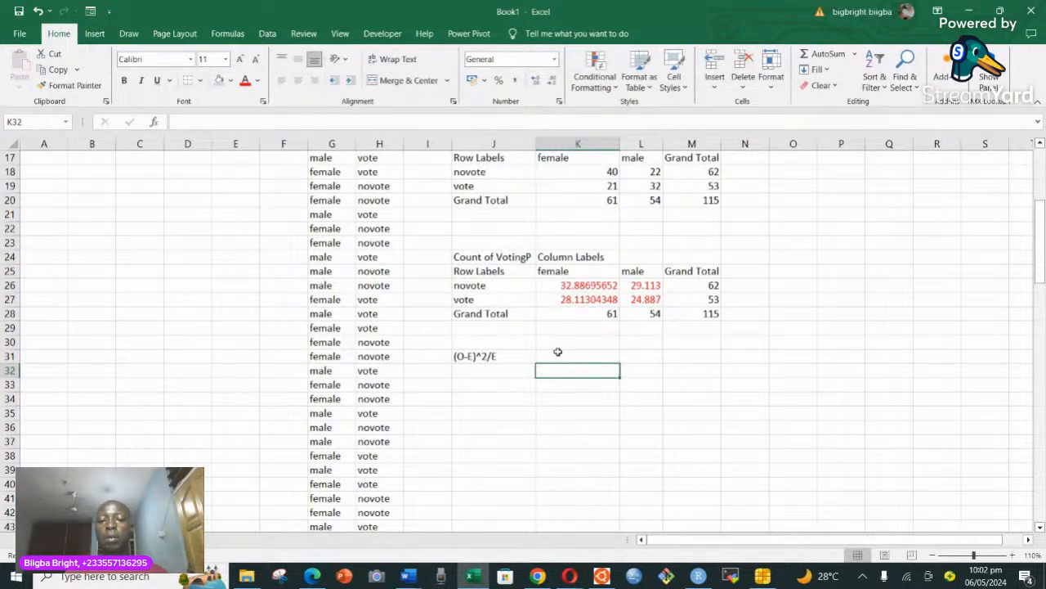
type("=")
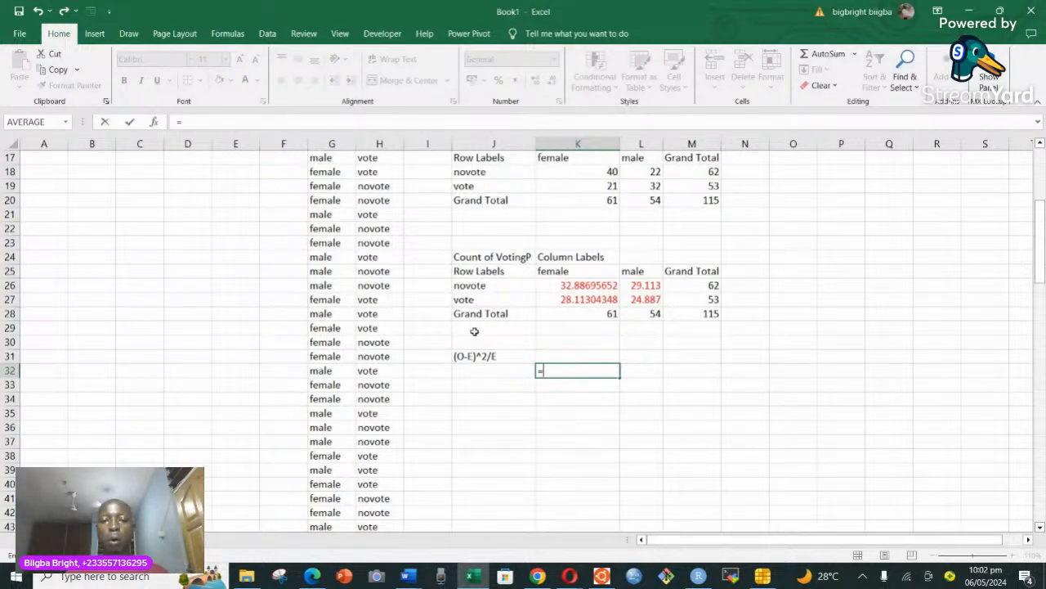
left_click(599, 174)
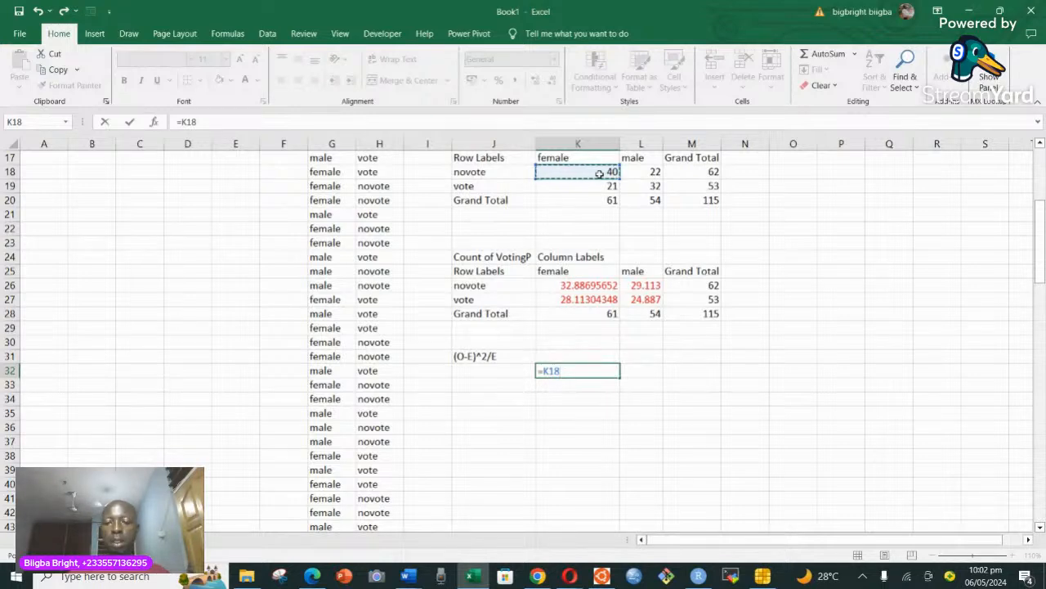
key("BackSpace")
key("BackSpace")
key("BackSpace")
type("a")
key("BackSpace")
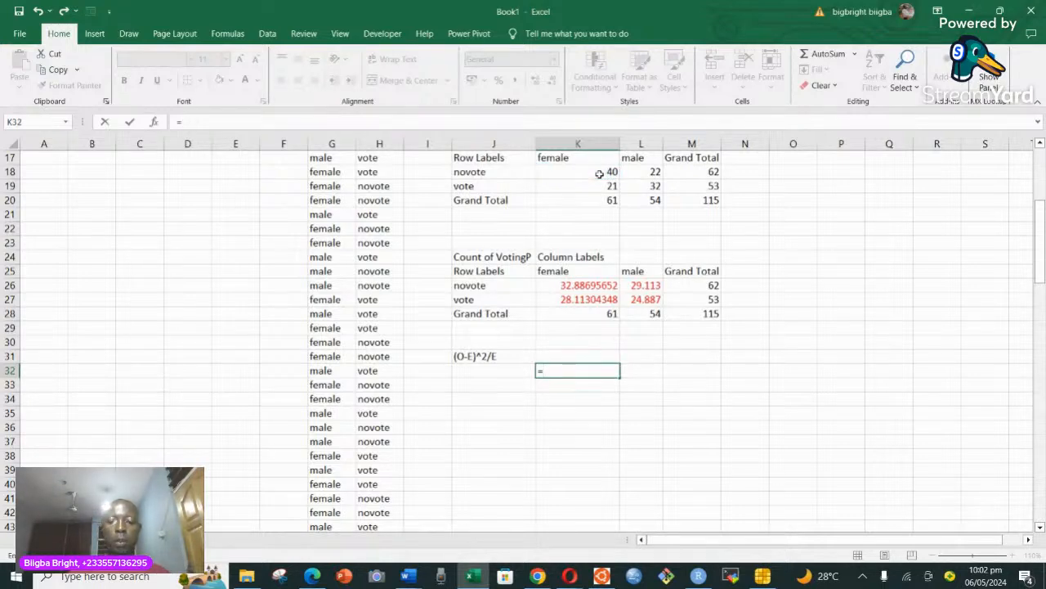
type("(")
left_click(609, 172)
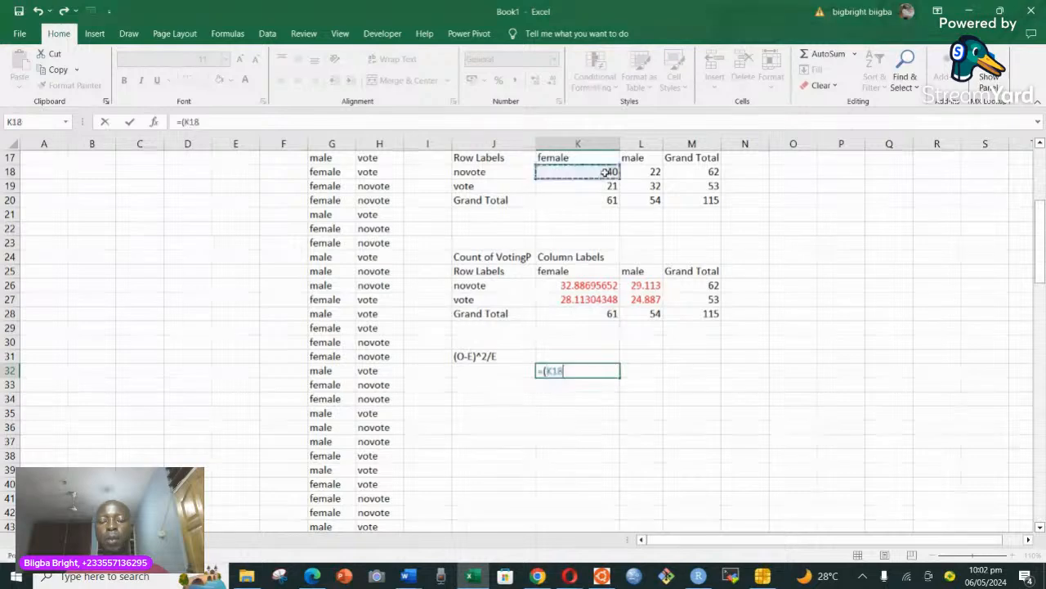
type("-")
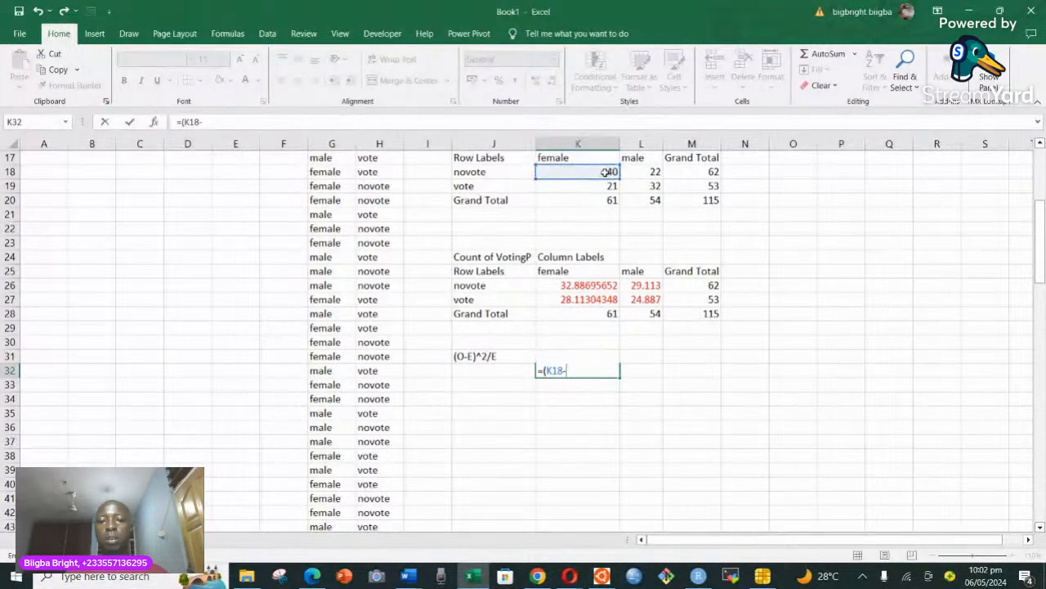
left_click(591, 285)
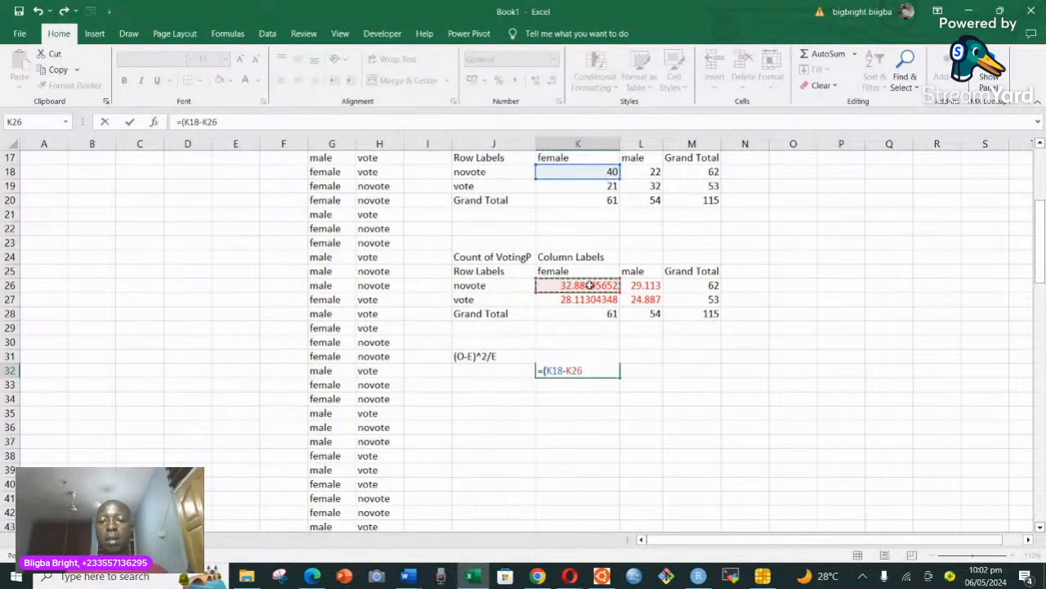
type(")")
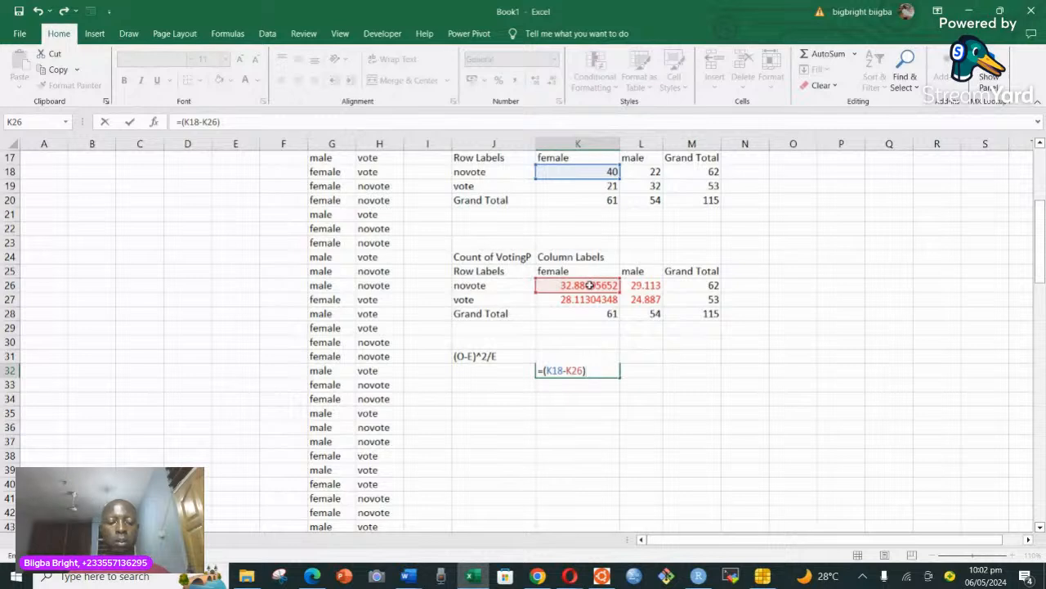
type("^")
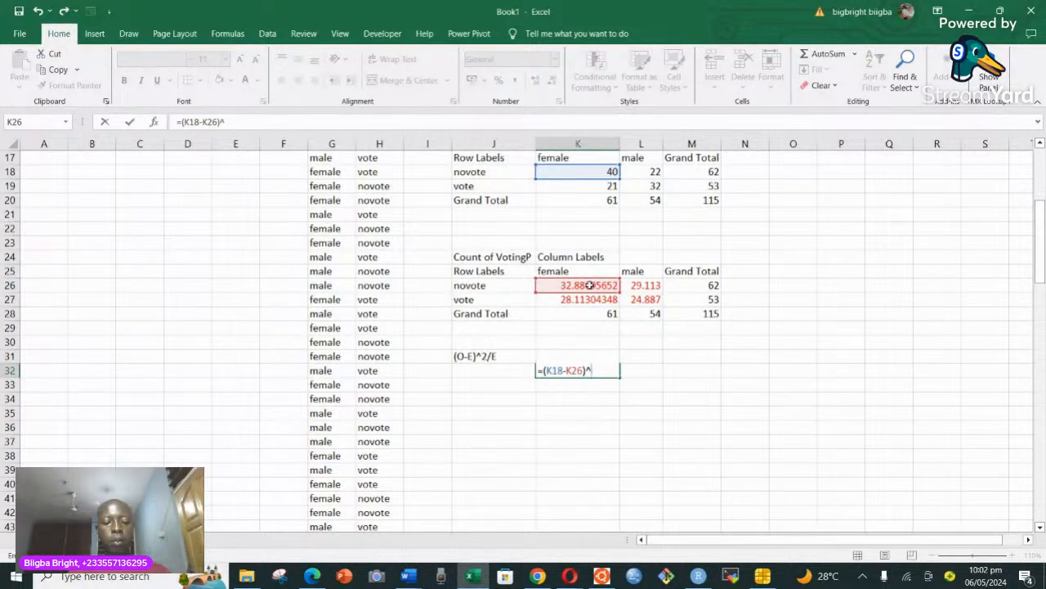
type("2")
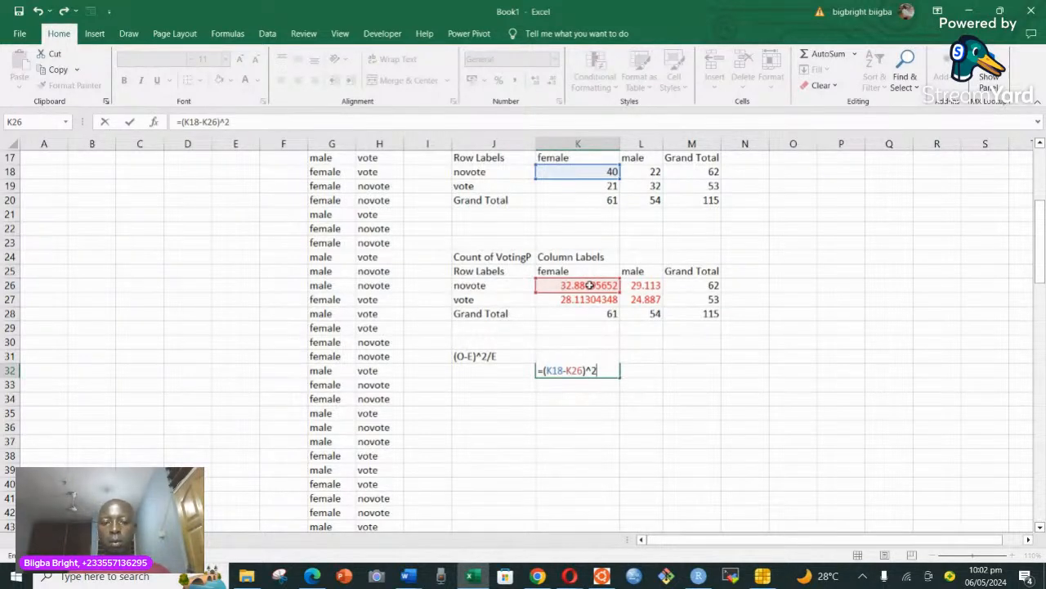
type("/")
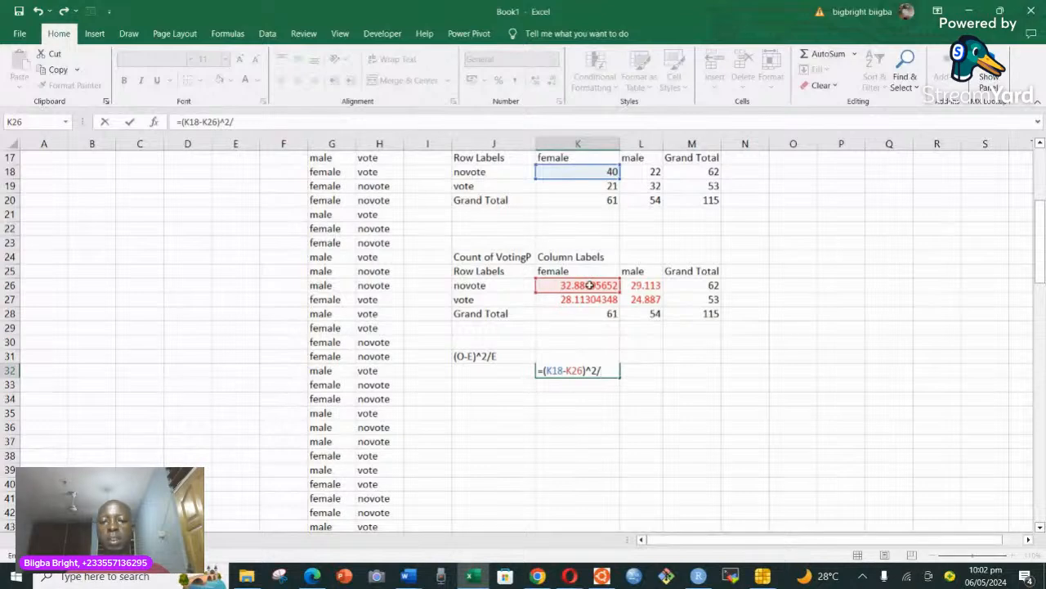
left_click(588, 284)
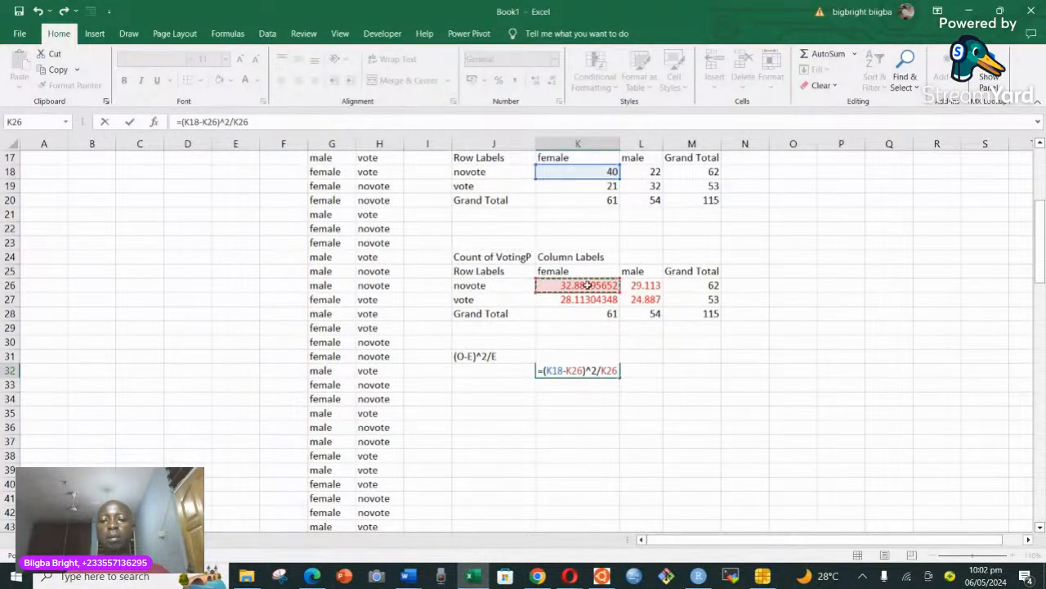
key("ctrl+Return")
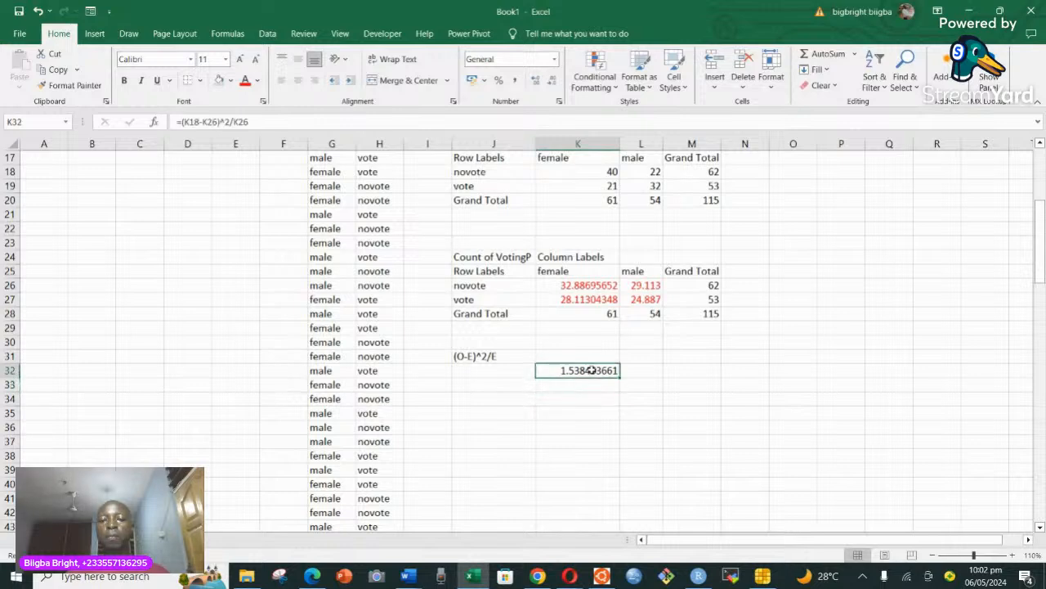
Fill the K32 contribution formula across K32:L33 and check the copied formula in L33.
left_click_drag(620, 379, 646, 386)
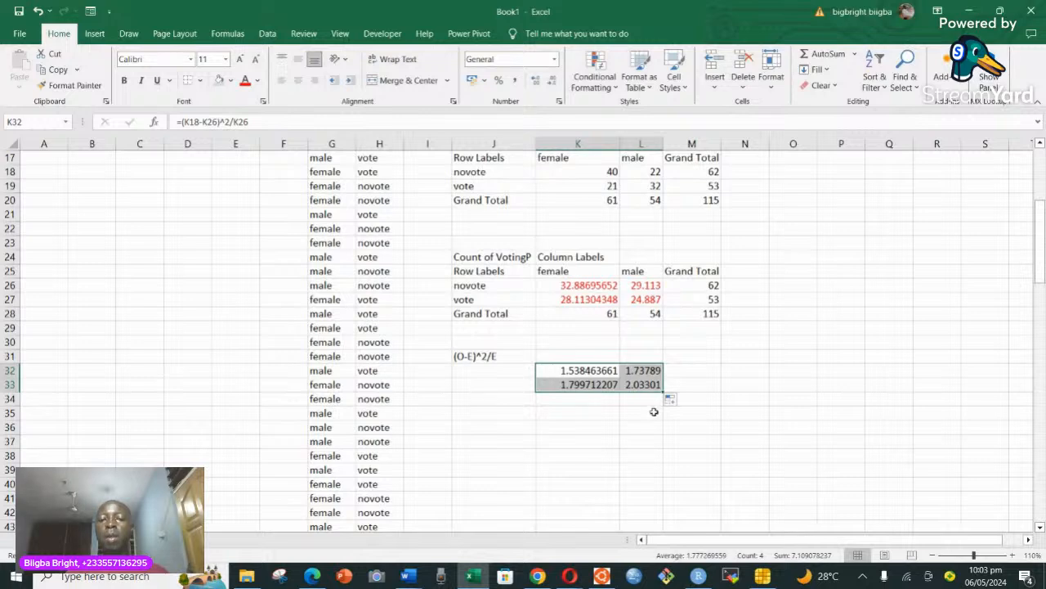
left_click(640, 385)
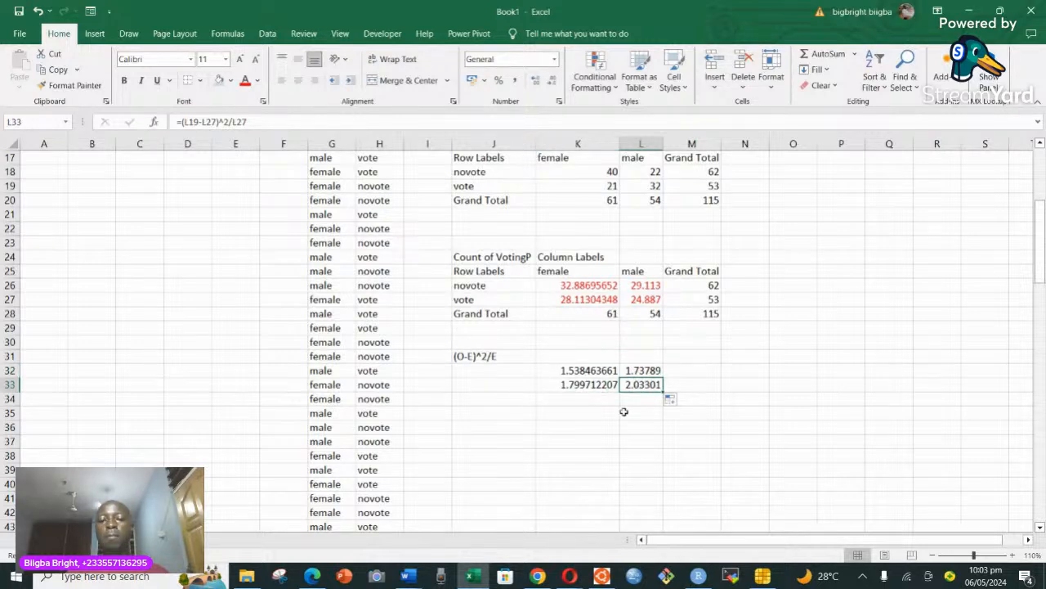
Enter the label "chi square" in J36 below the contributions.
scroll(617, 413, "down", 1)
left_click(482, 386)
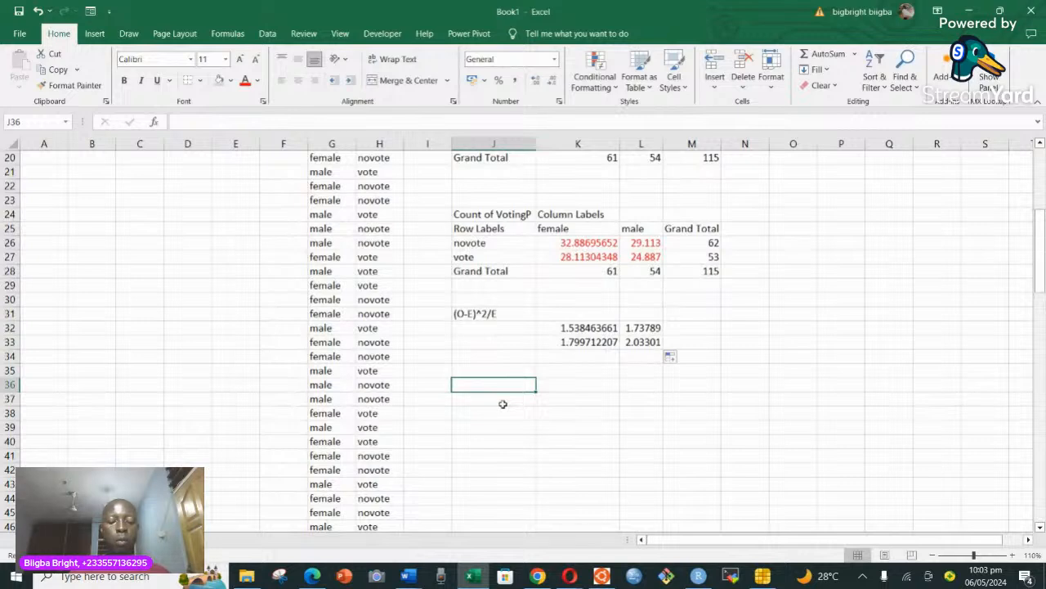
type("chi")
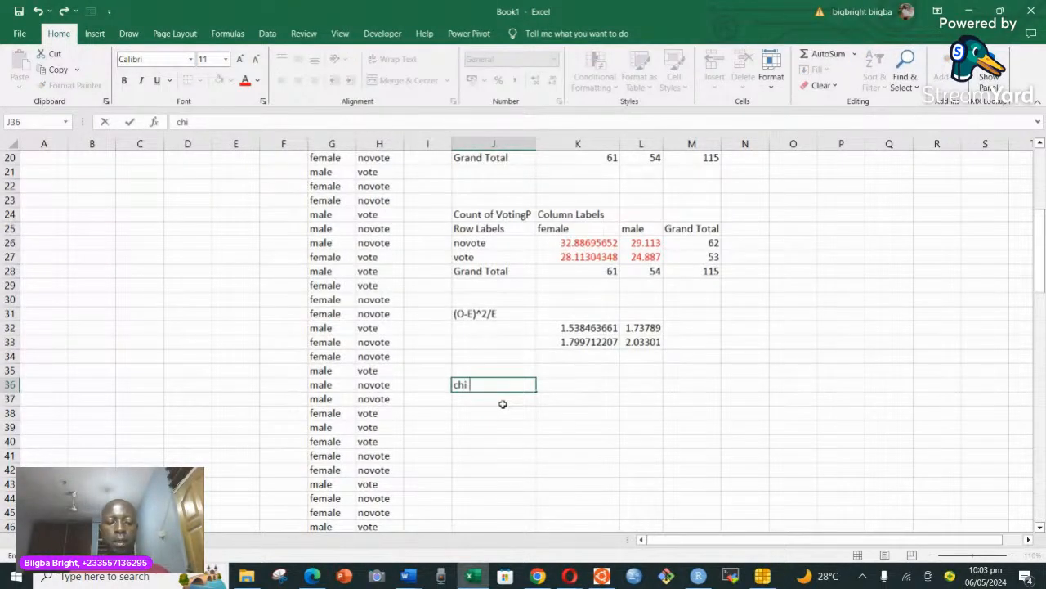
type(" squat")
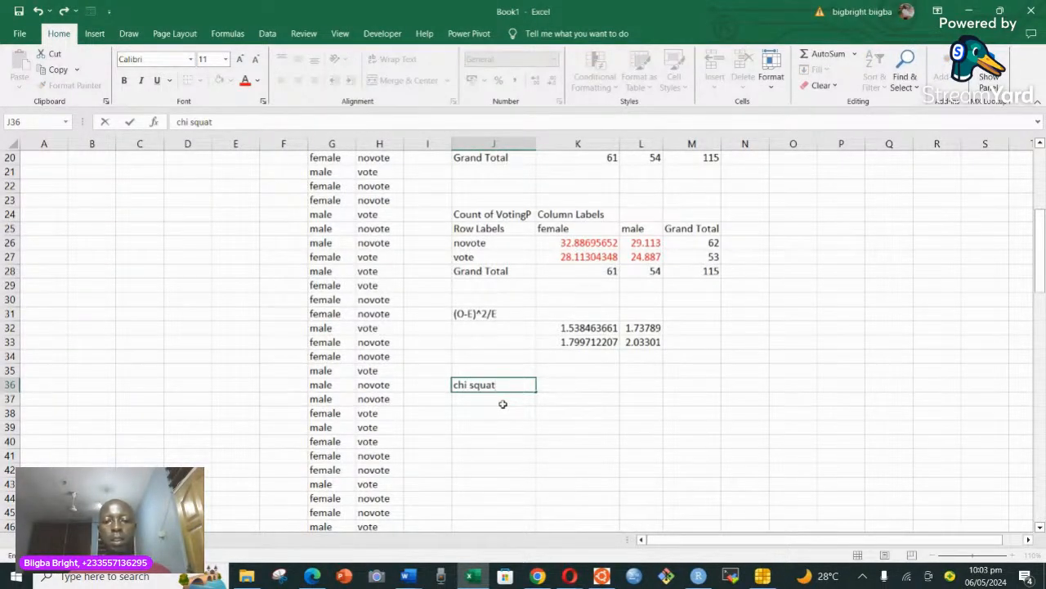
key("BackSpace")
type("re")
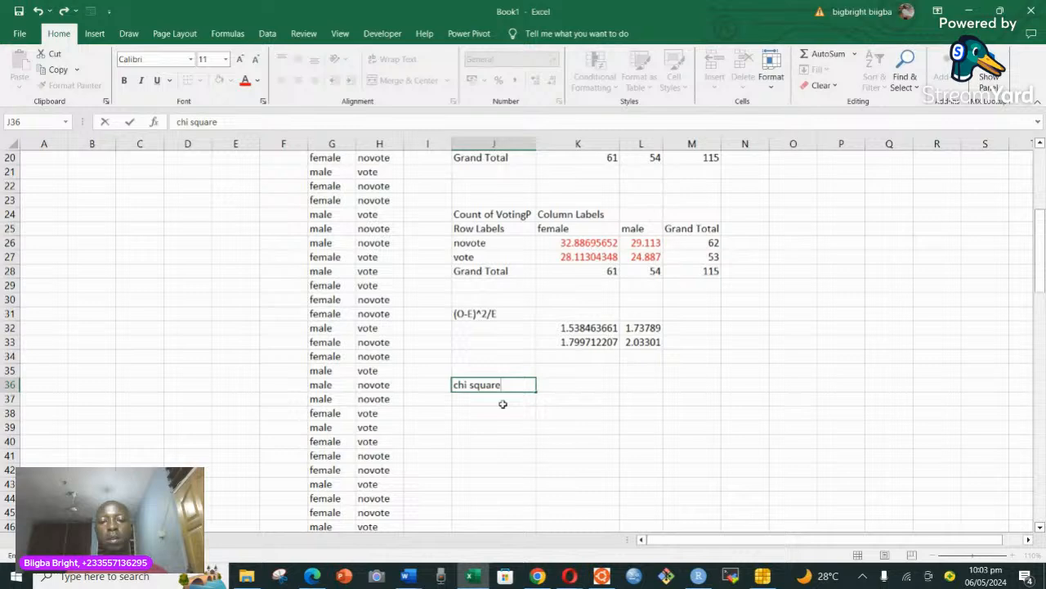
Compute the chi-square statistic in K36 with the formula =SUM(K32:L33).
left_click(590, 384)
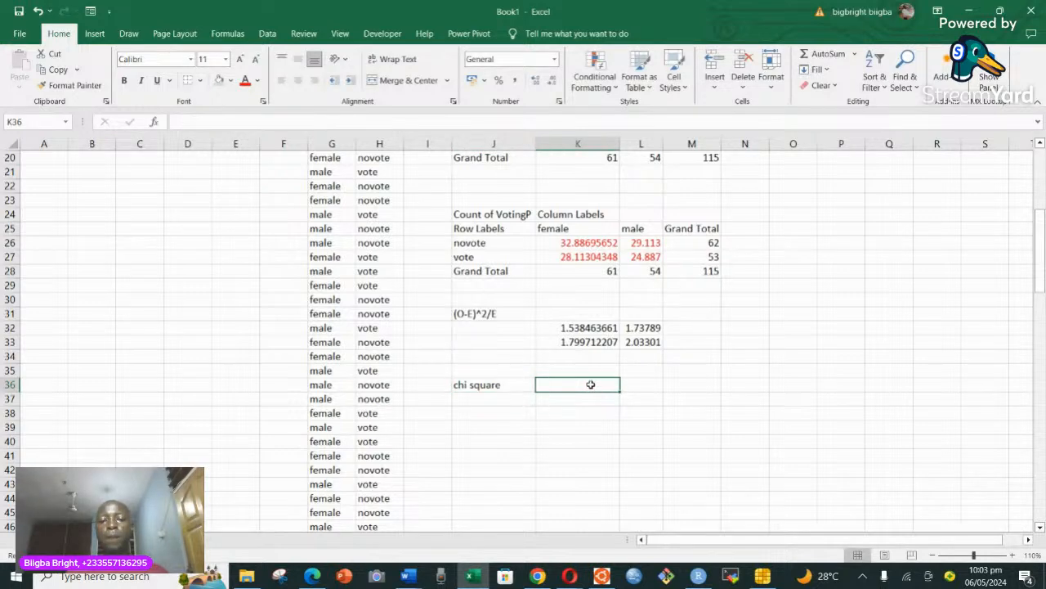
type("=")
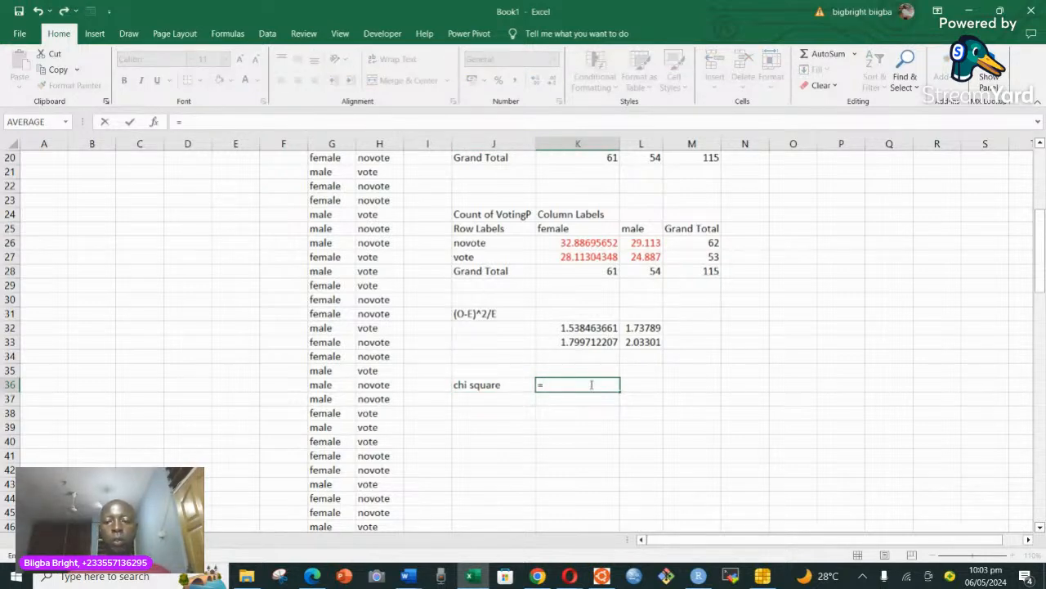
type("su")
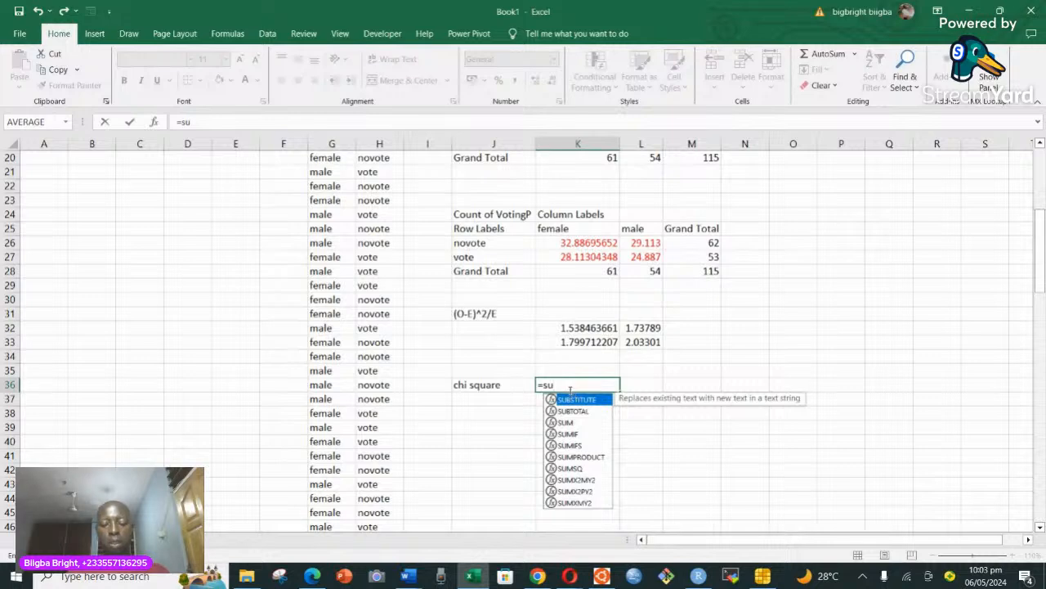
type("m")
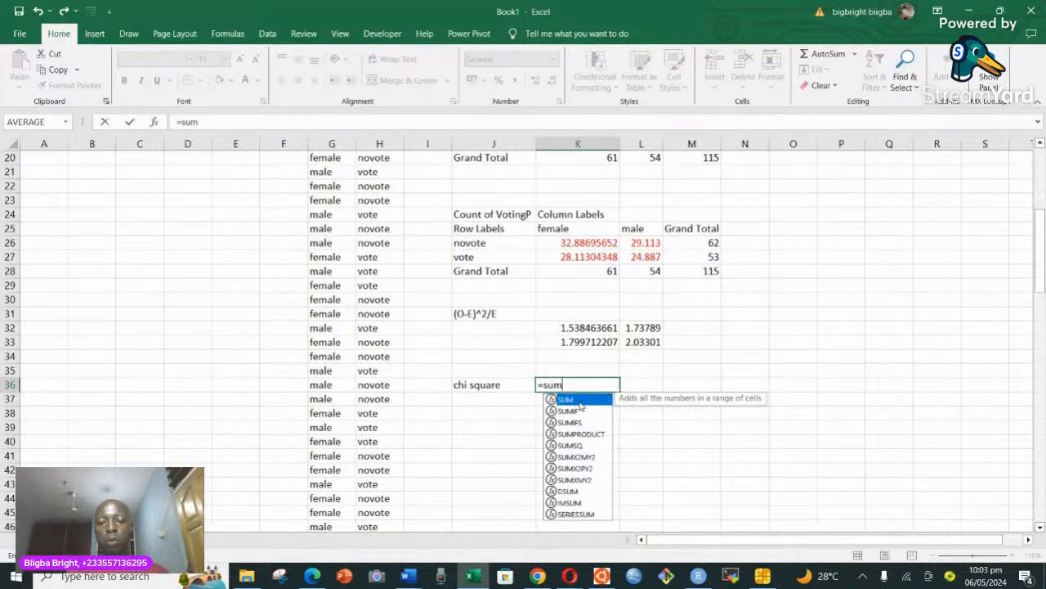
double_click(572, 399)
left_click_drag(574, 327, 637, 343)
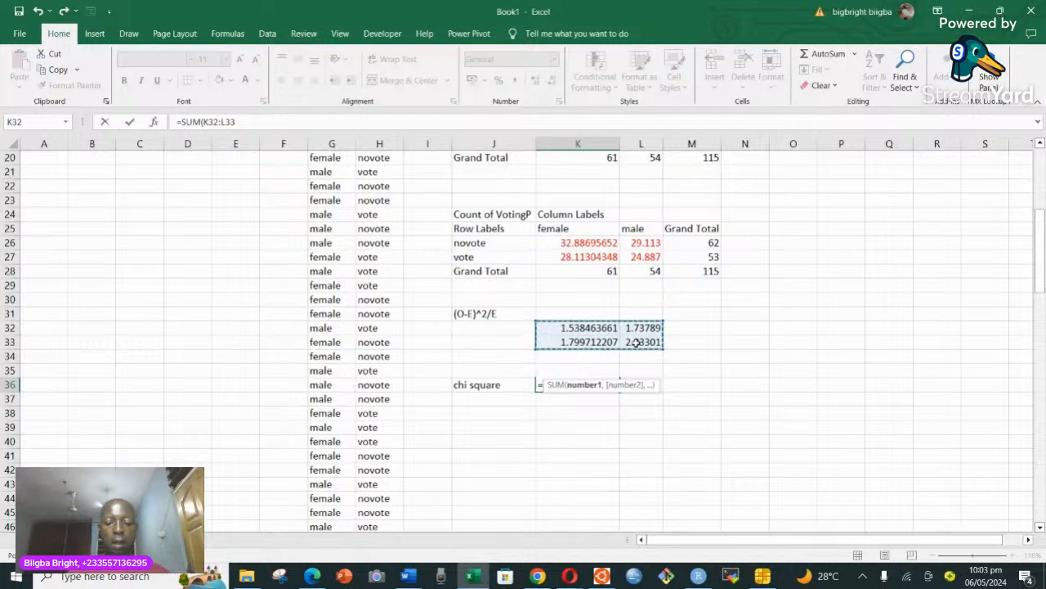
type(")")
key("Return")
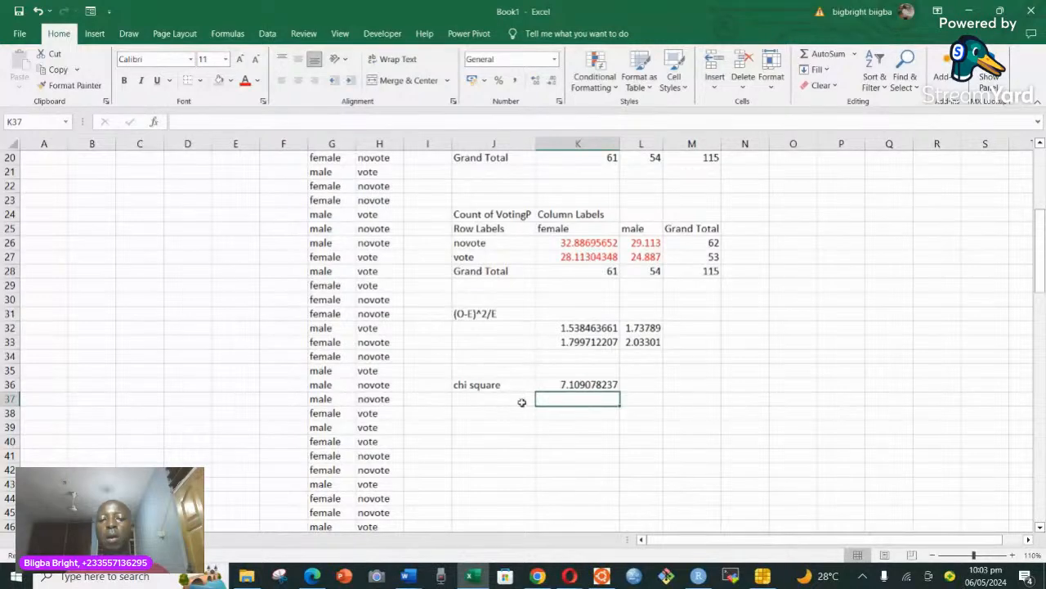
Enter the label "df" in J37 and select the cell beside it.
left_click(489, 400)
type("df")
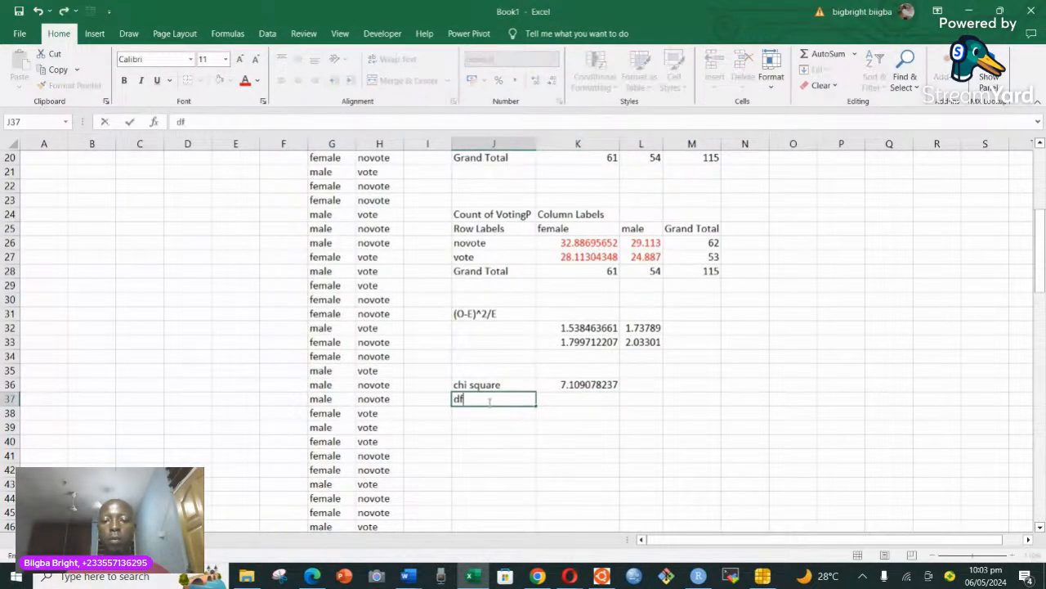
left_click(576, 403)
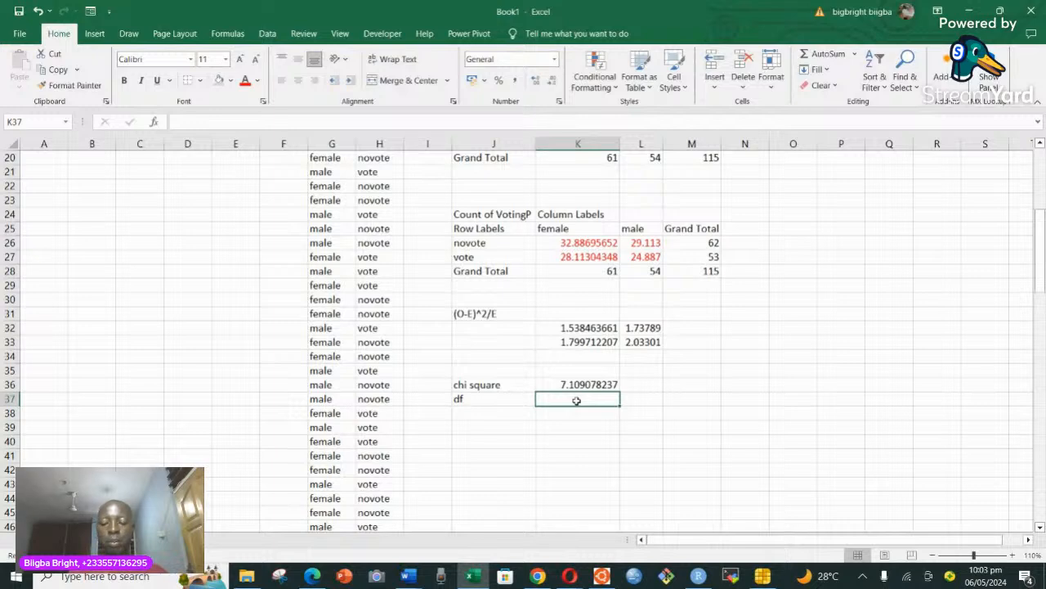
Enter 1 as the degrees of freedom in K37 and add the label "pv" in J40.
type("1")
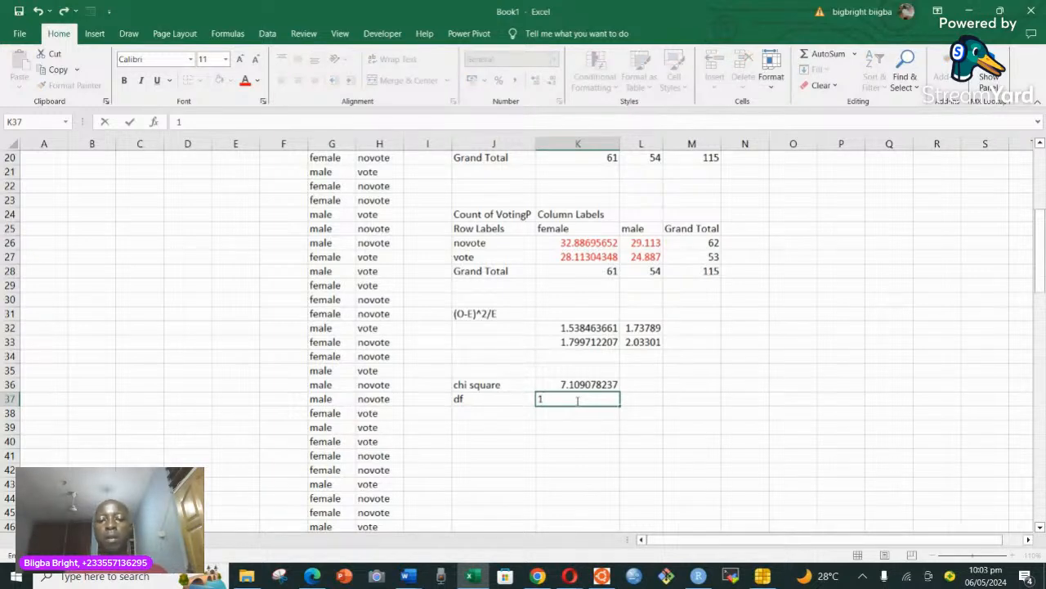
key("Return")
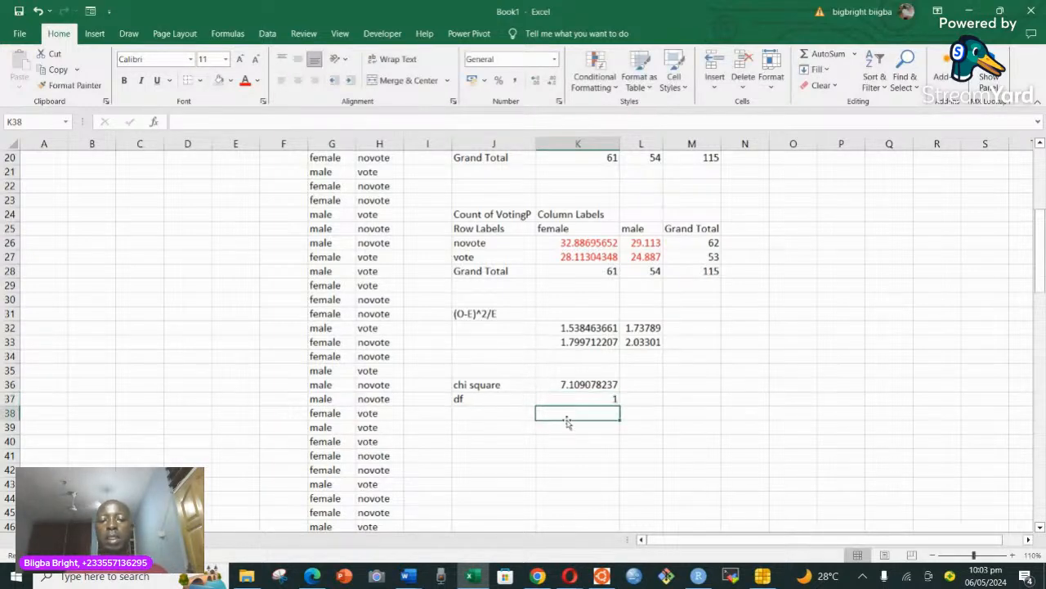
left_click(471, 442)
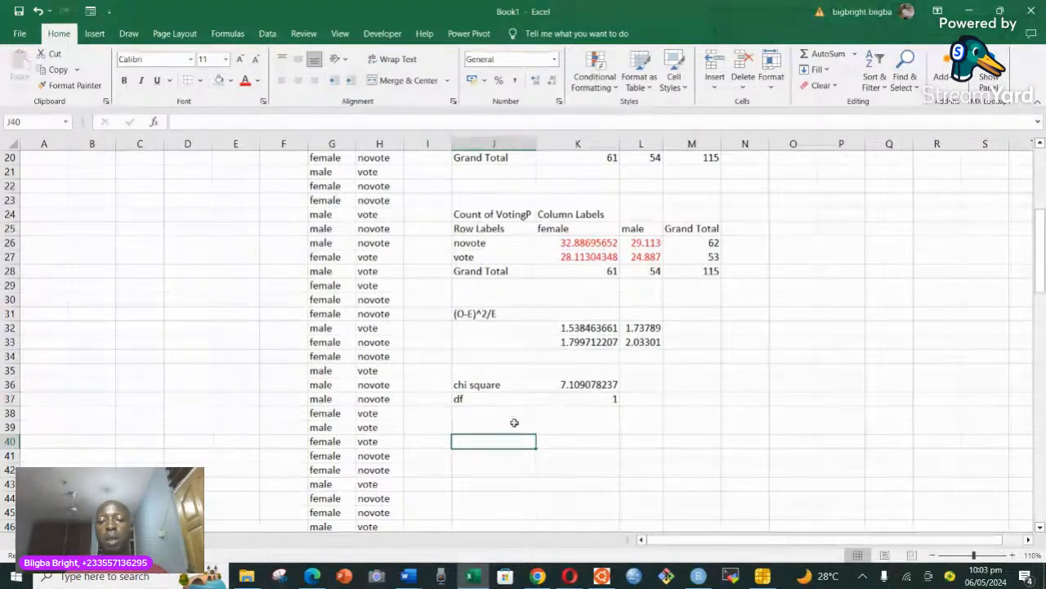
type("pv")
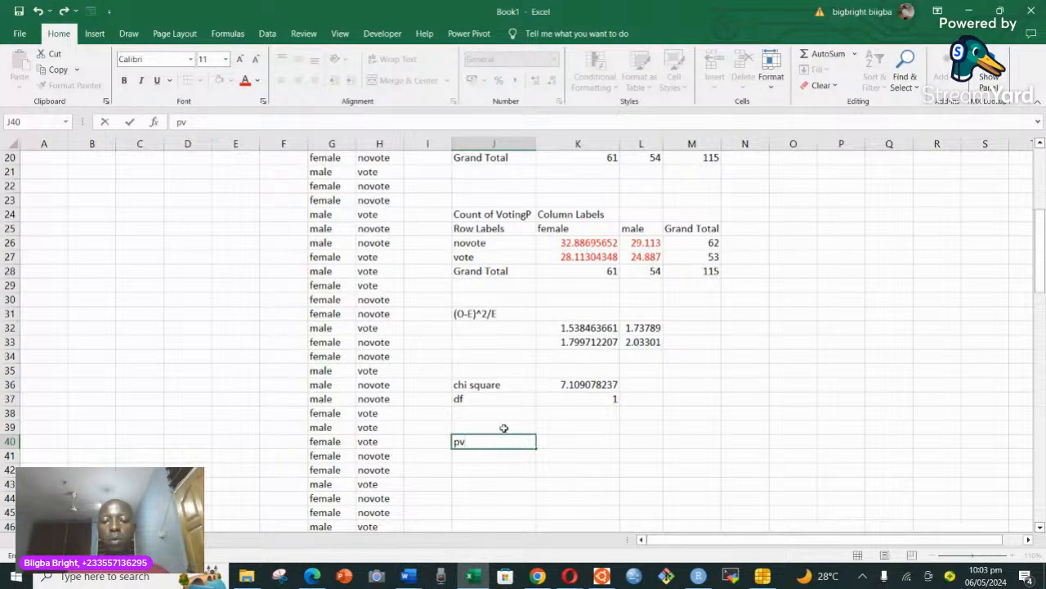
Compute the p-value in K40 with the formula =CHISQ.DIST.RT(K36,K37), using the chi-square statistic and degrees of freedom.
left_click(570, 443)
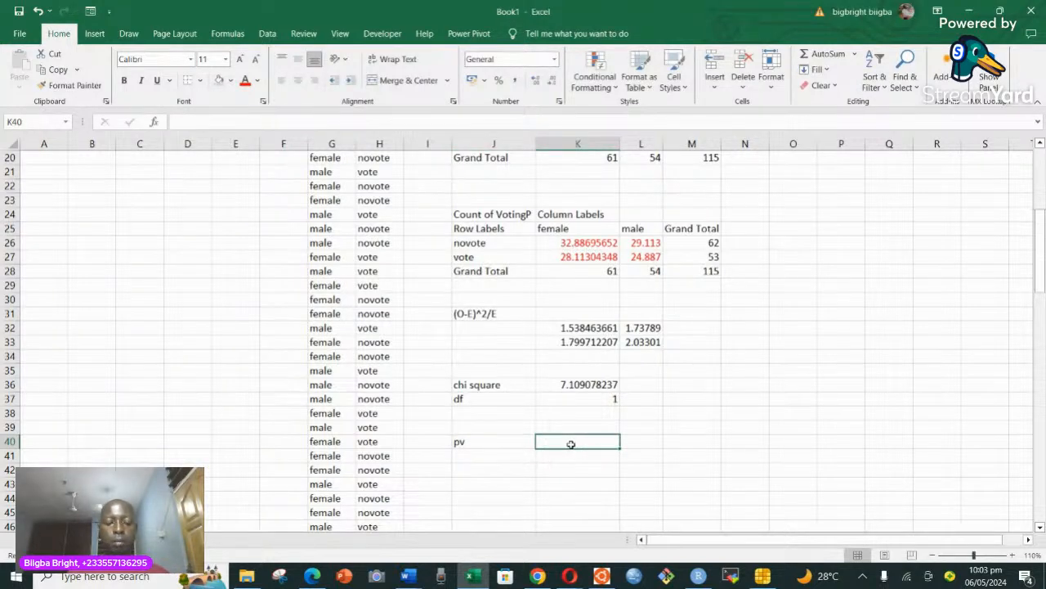
type("=")
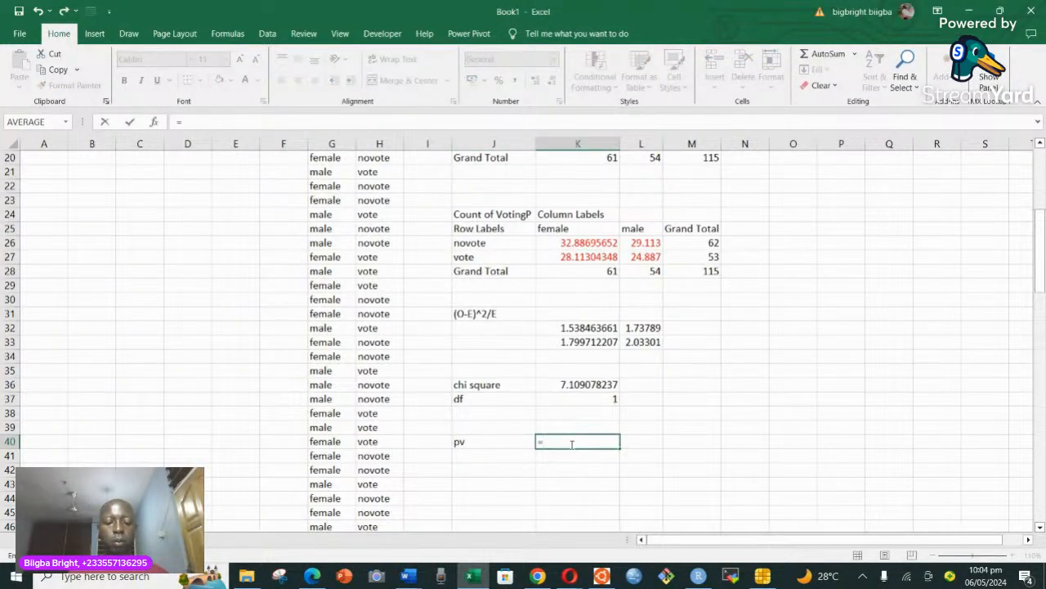
type("ch")
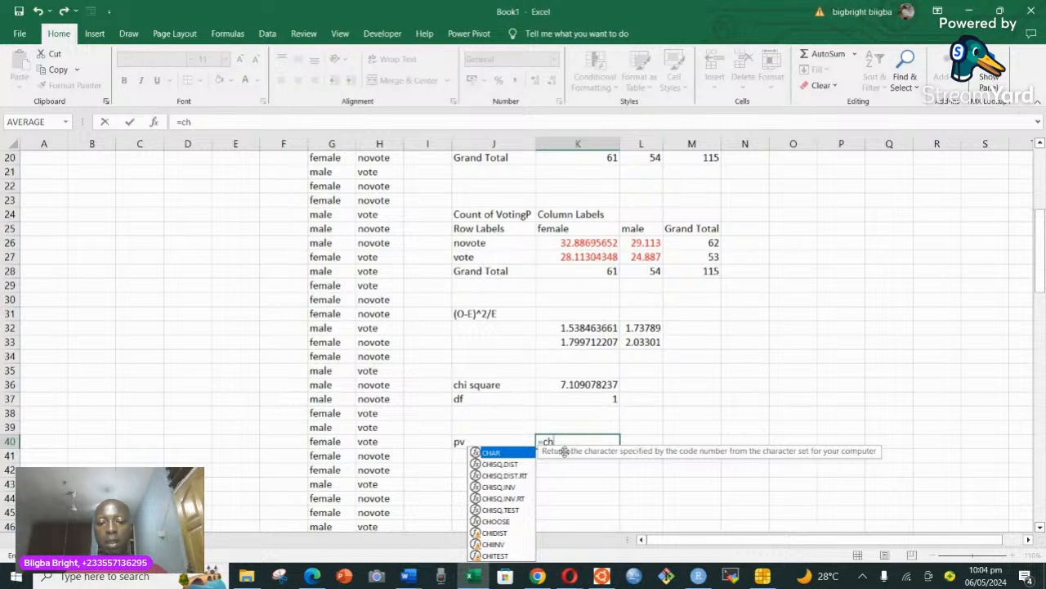
left_click(527, 478)
double_click(527, 476)
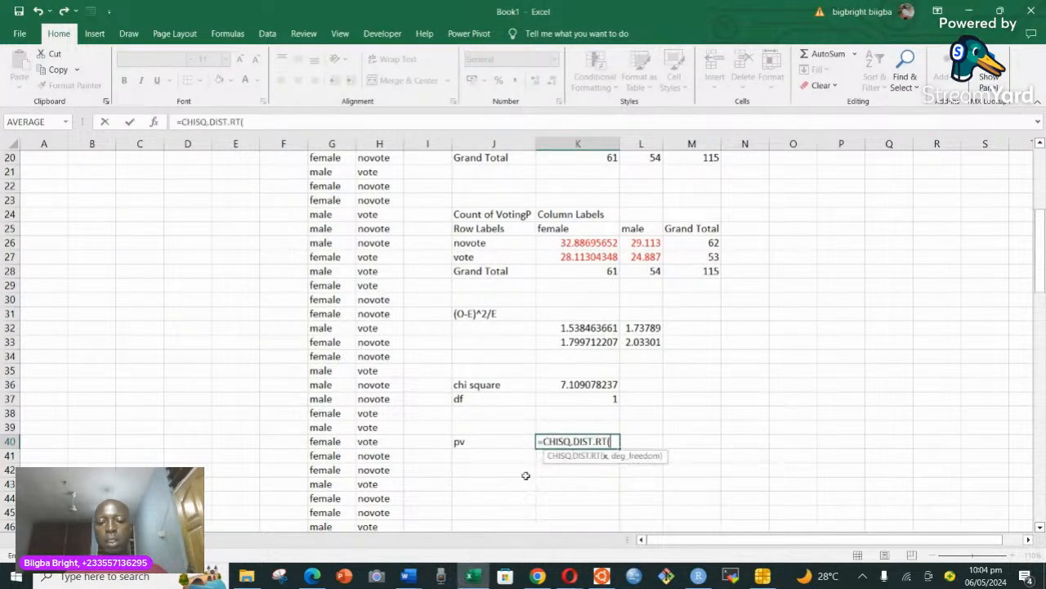
left_click(578, 384)
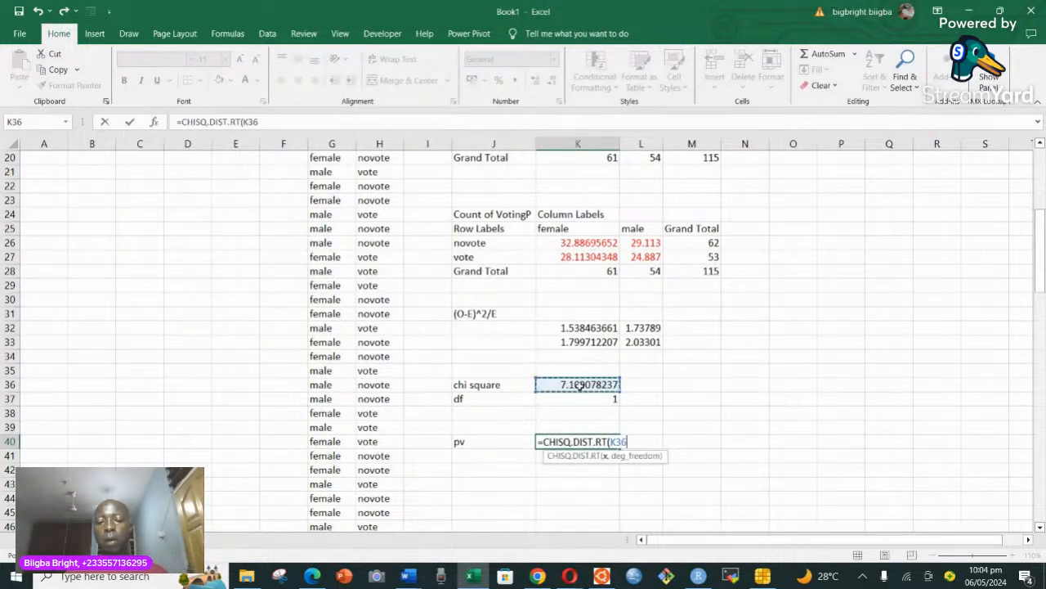
type(",")
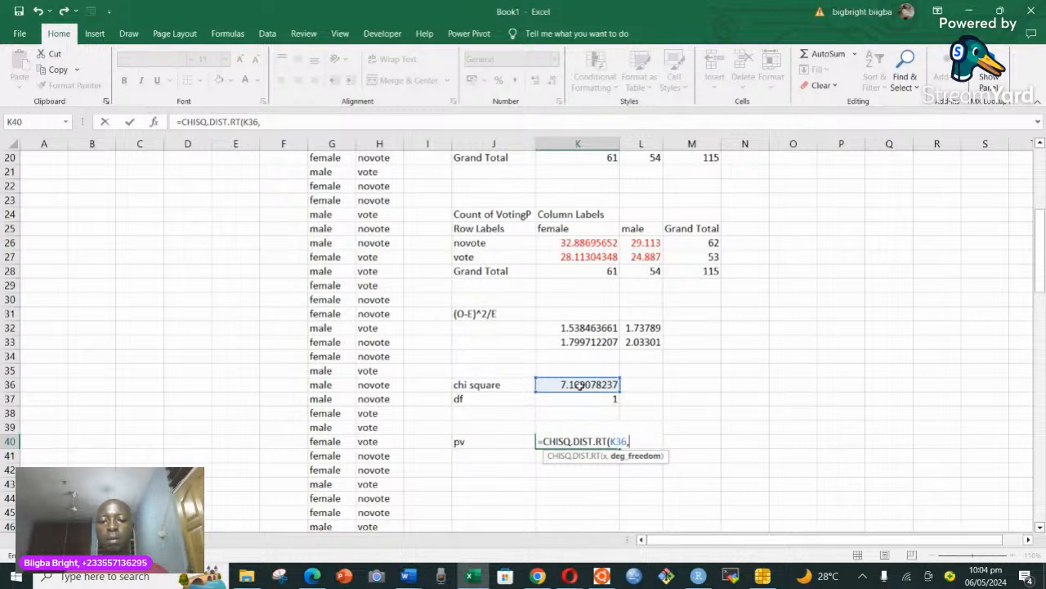
left_click(611, 400)
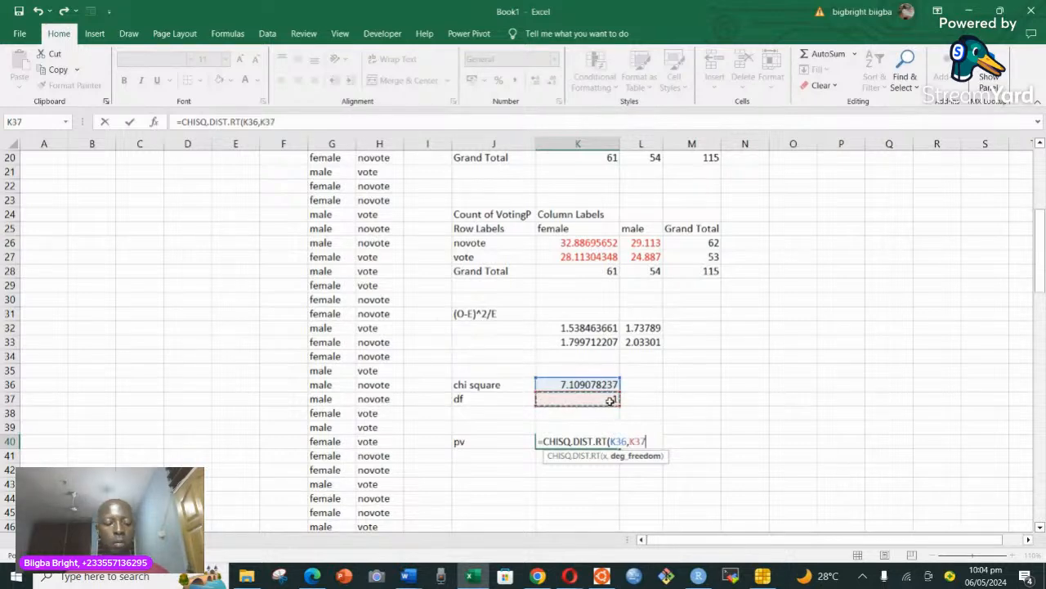
type(")")
key("Return")
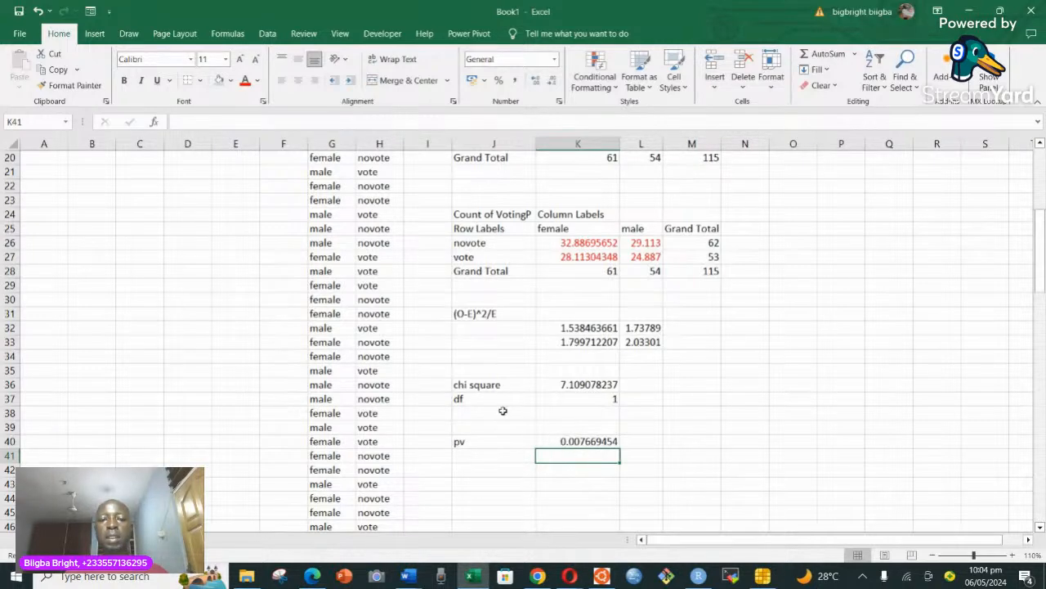
Review the percentage and count tables against the p-value, and look at the earlier worked example on the other worksheet.
scroll(502, 409, "up", 4)
scroll(501, 393, "up", 3)
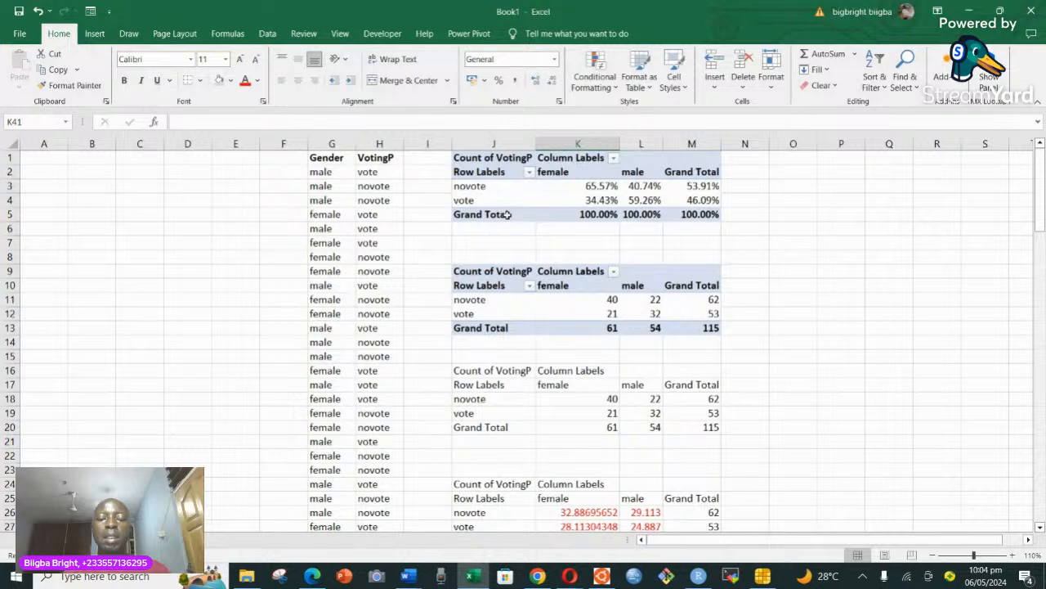
scroll(507, 215, "down", 6)
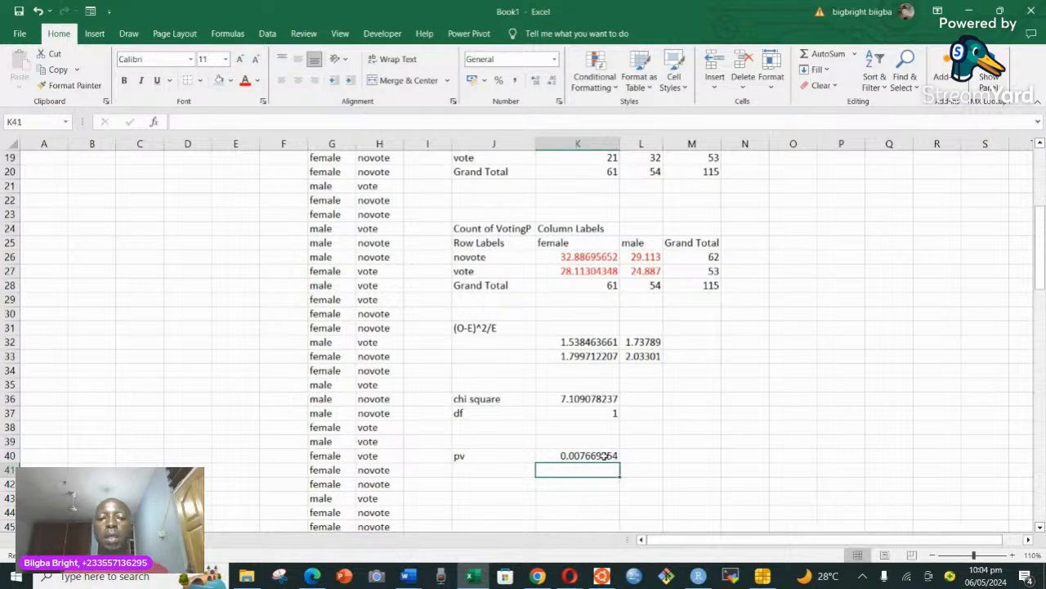
scroll(601, 455, "up", 4)
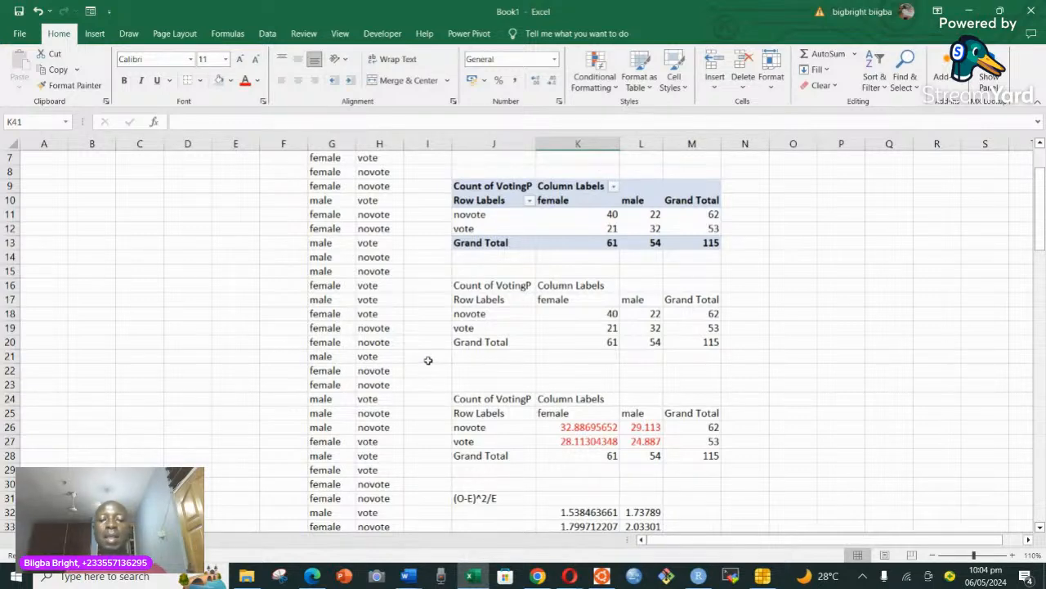
left_click(93, 539)
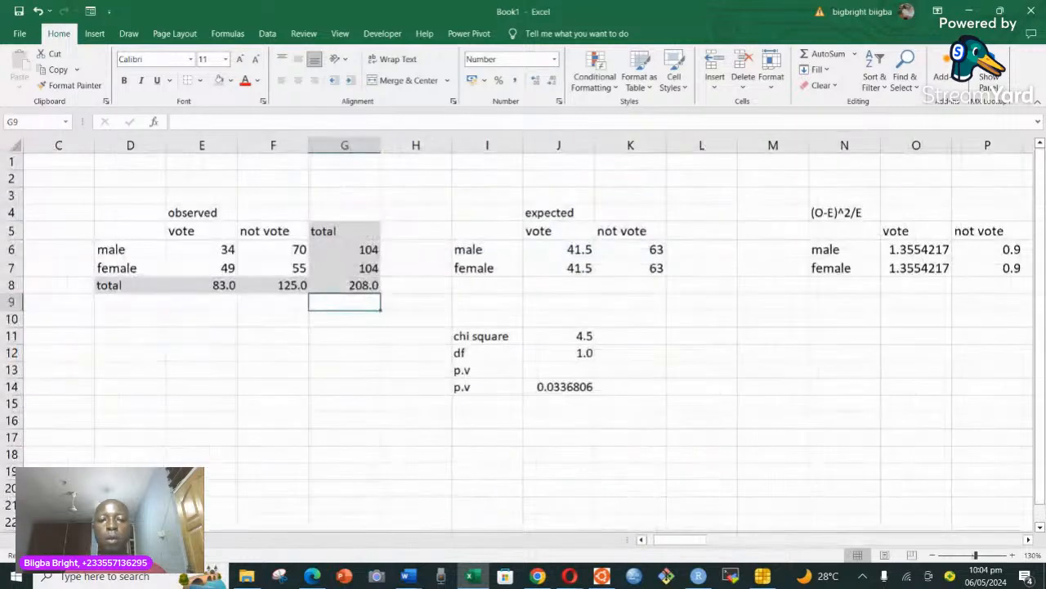
left_click(119, 539)
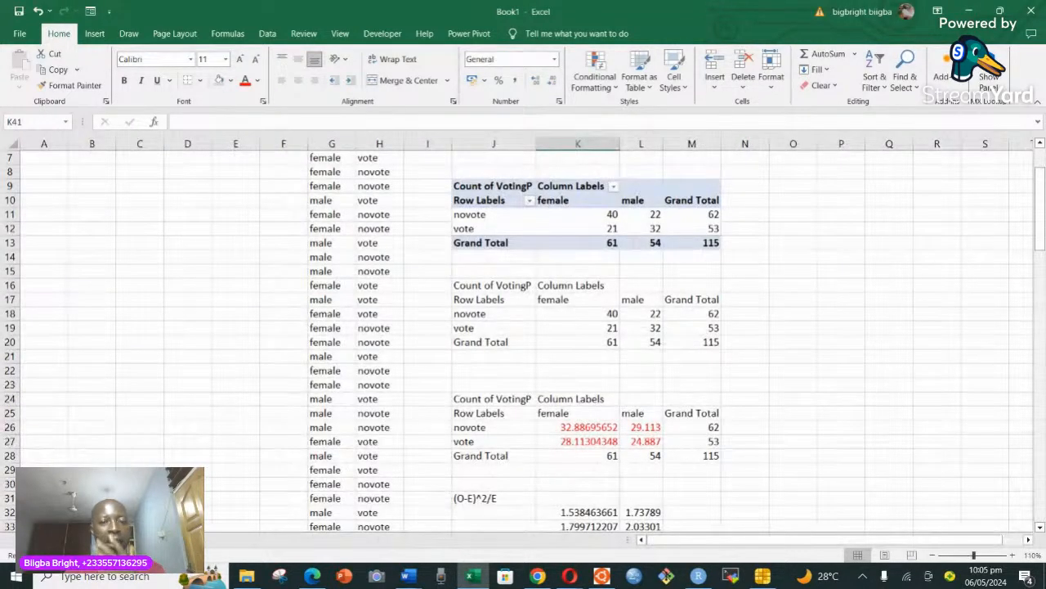
scroll(323, 380, "up", 2)
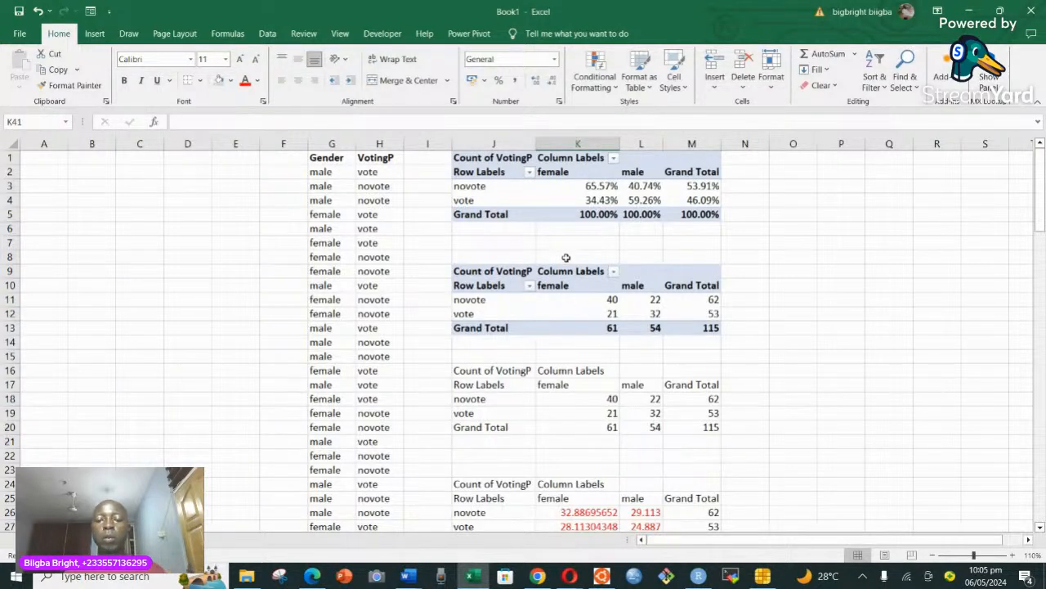
Highlight the p-value cell K40 with the standard orange fill color.
scroll(565, 386, "down", 8)
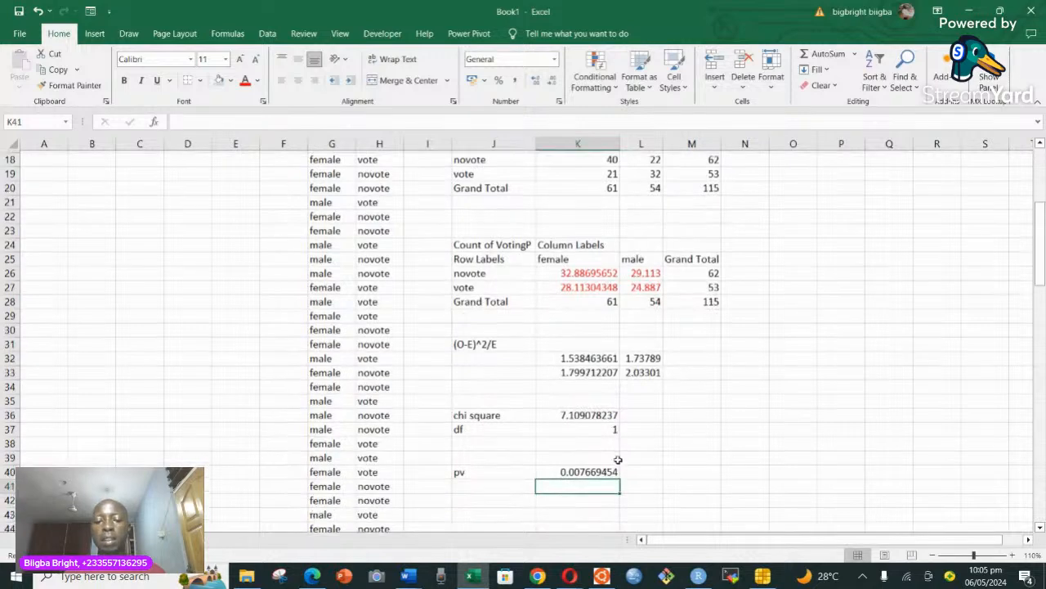
left_click(599, 370)
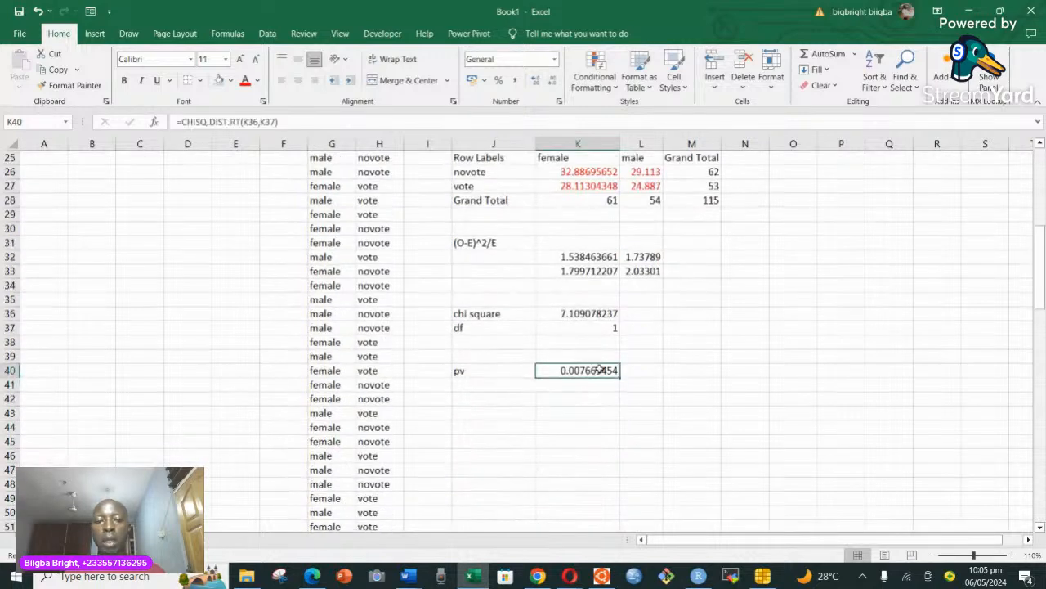
left_click(230, 81)
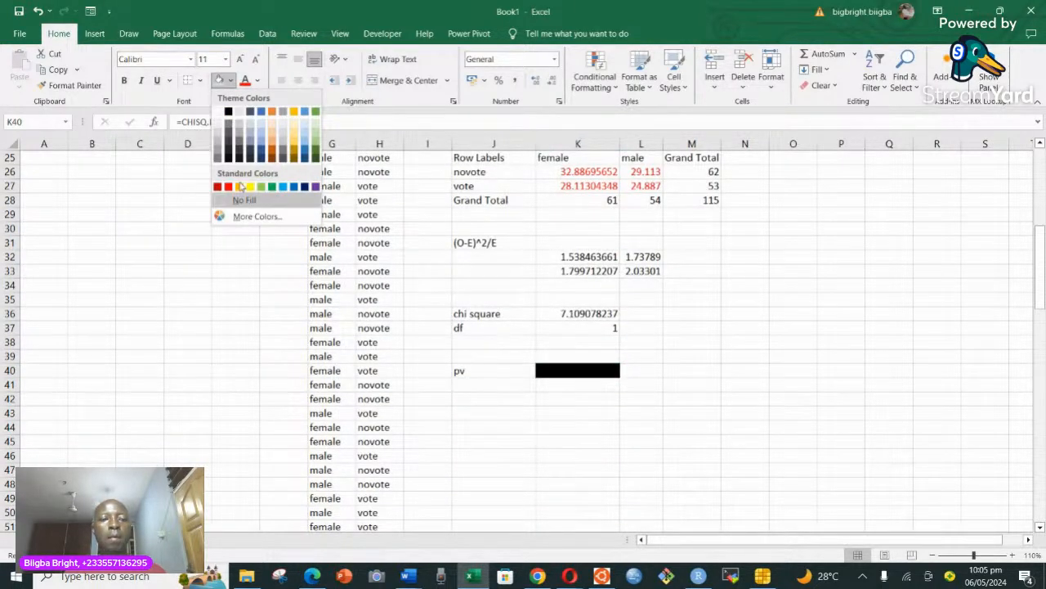
left_click(239, 188)
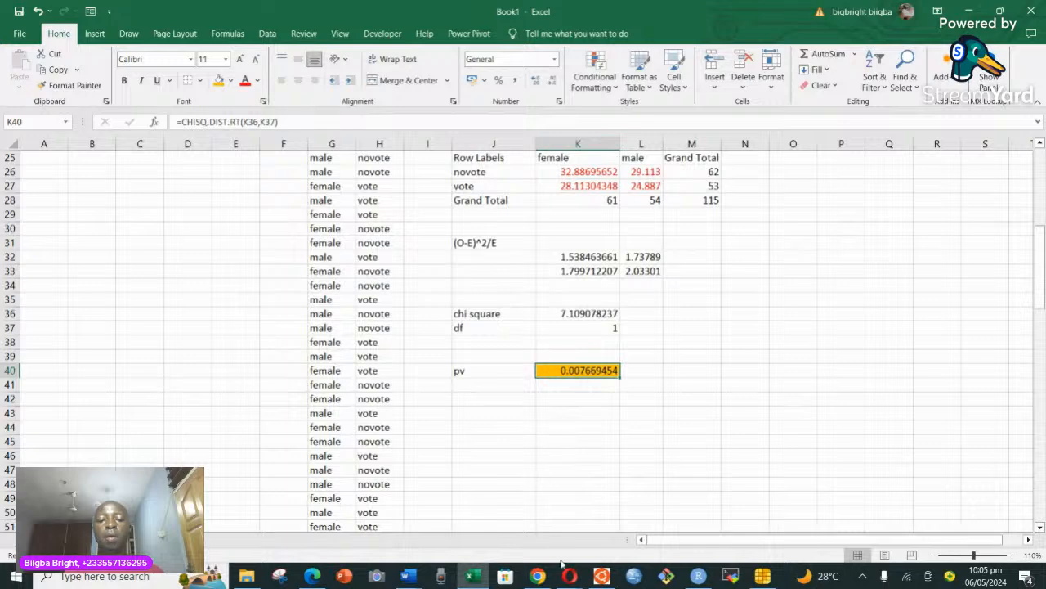
Switch to the StreamYard studio and change the broadcast to the solo camera layout.
scroll(414, 416, "up", 4)
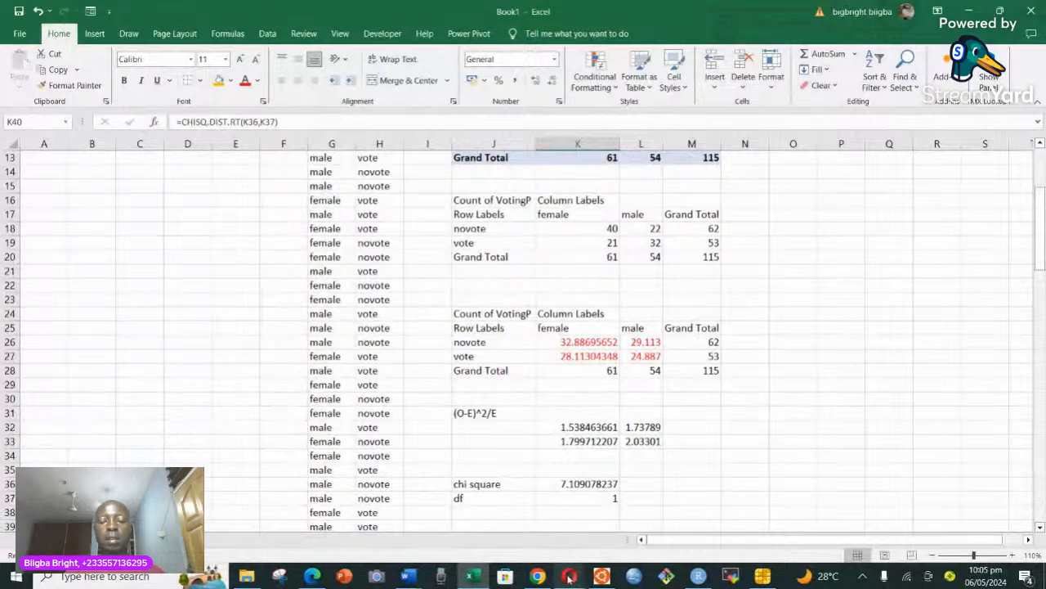
mouse_move(569, 578)
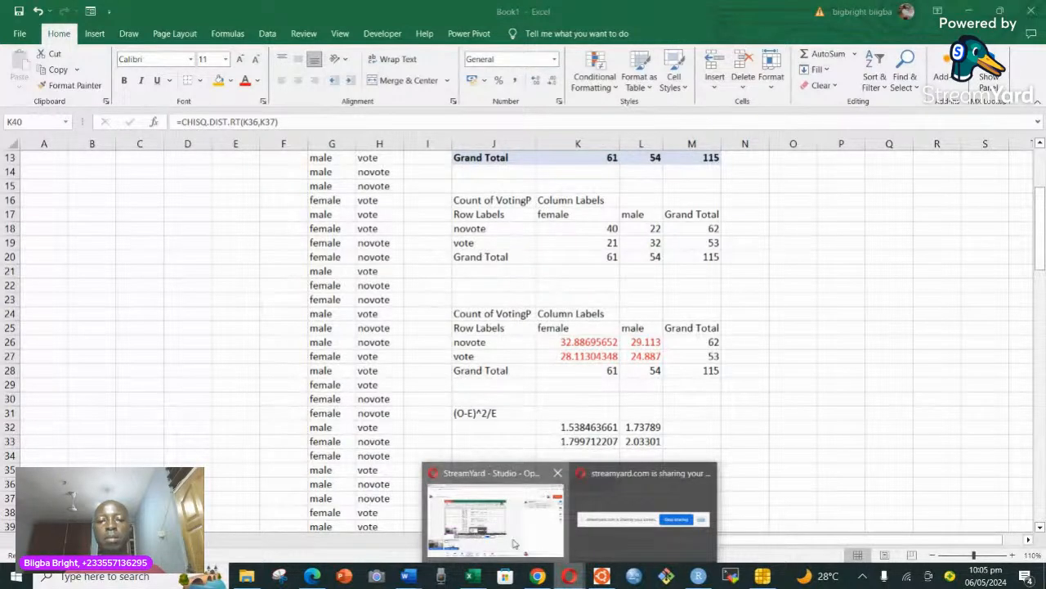
left_click(495, 520)
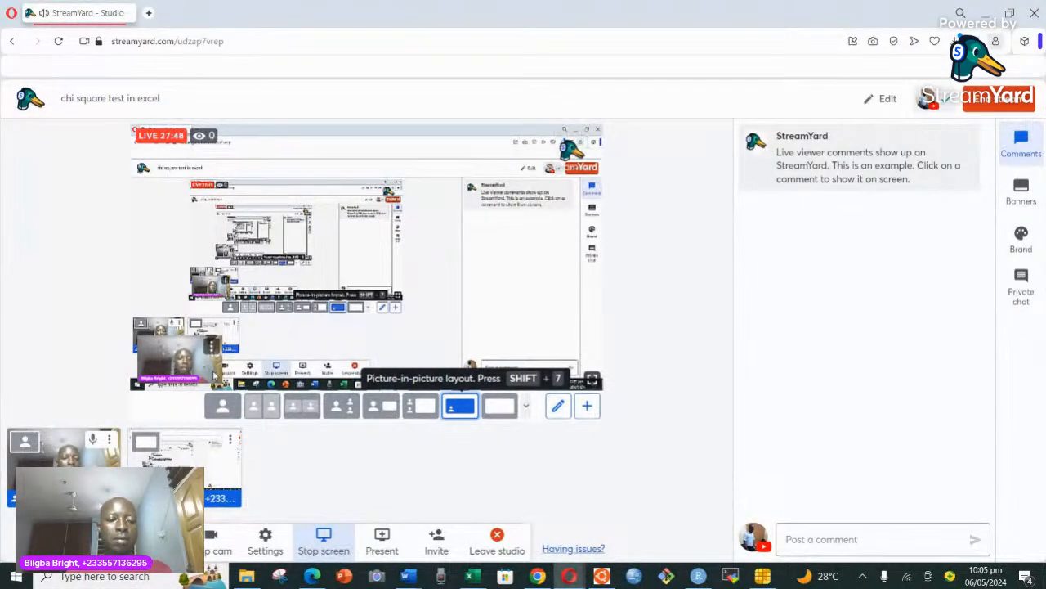
left_click(222, 406)
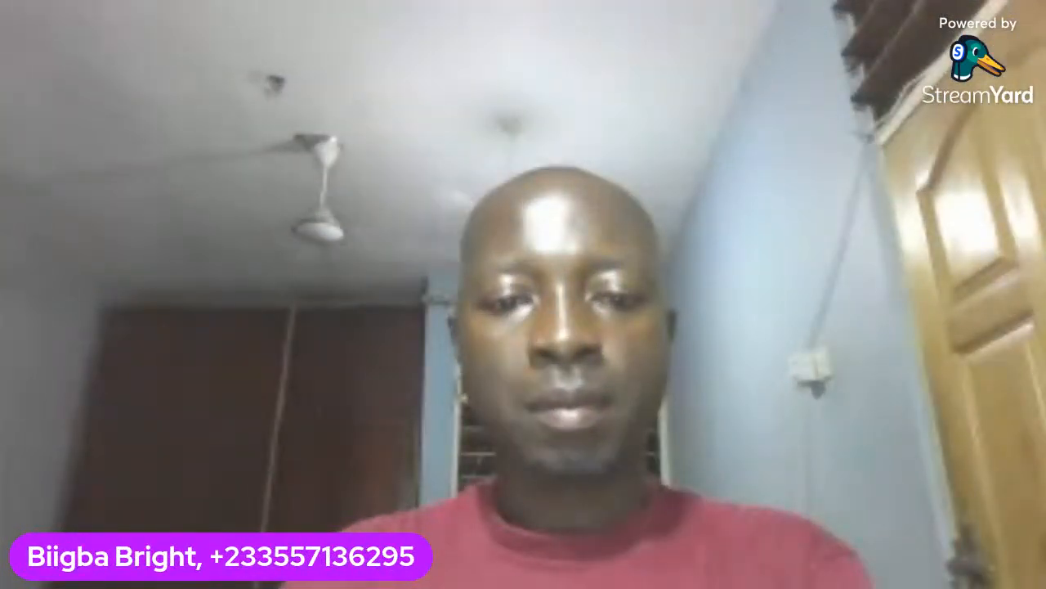